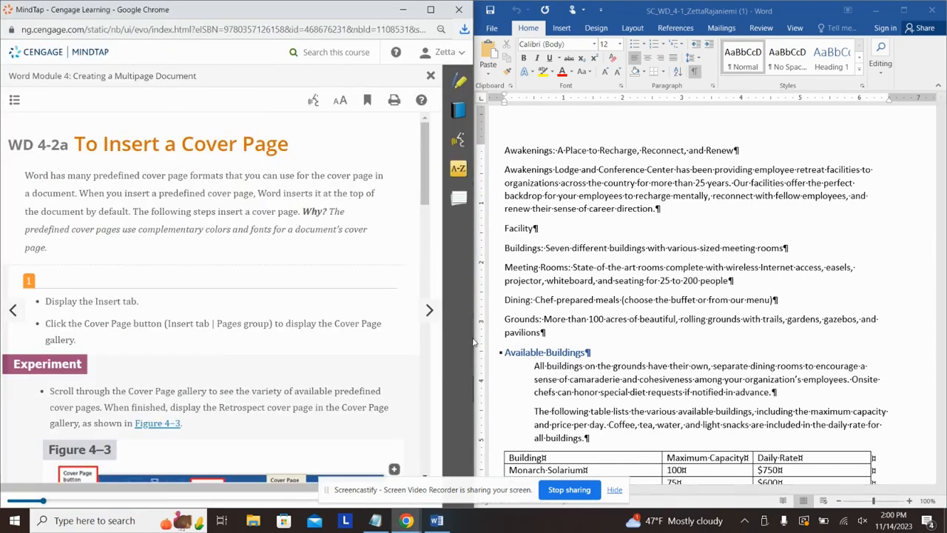
Step: Drag the snap divider left to widen the Word window beside the MindTap lesson
left_click_drag(481, 328, 306, 318)
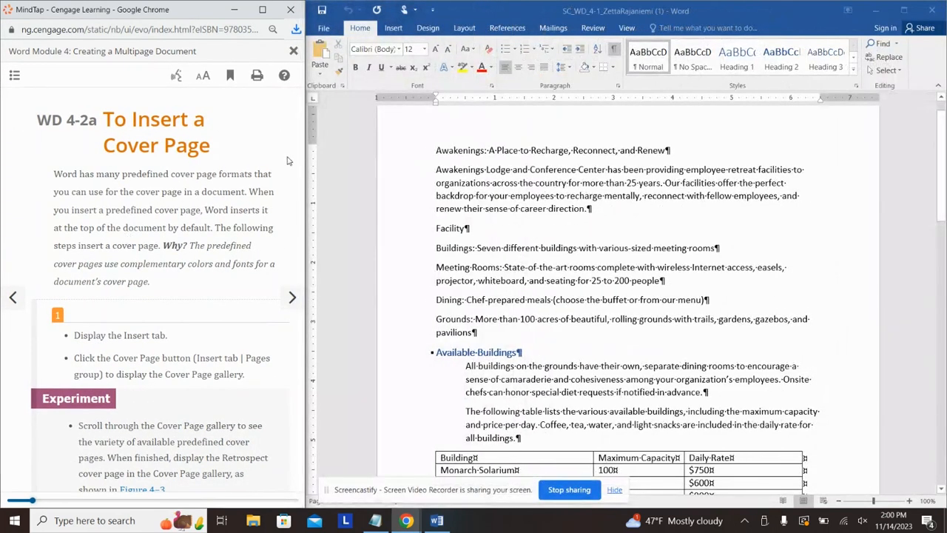
Step: Insert the Retrospect cover page from the Insert tab's Cover Page gallery
left_click(392, 28)
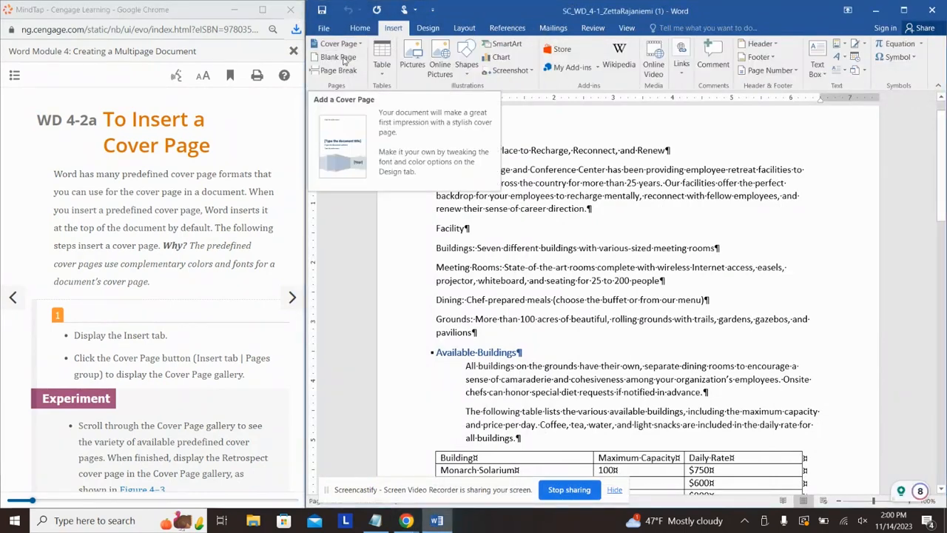
left_click(352, 44)
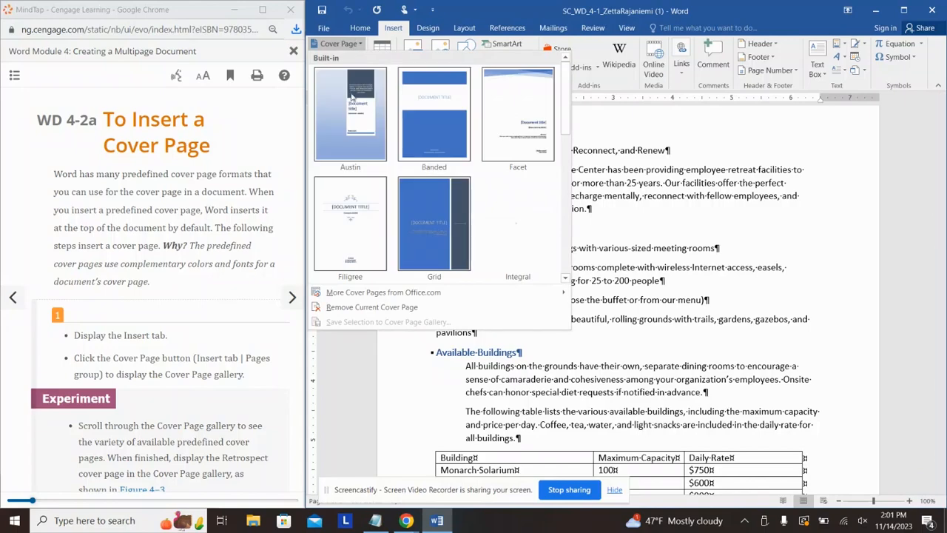
scroll(362, 133, "down", 3)
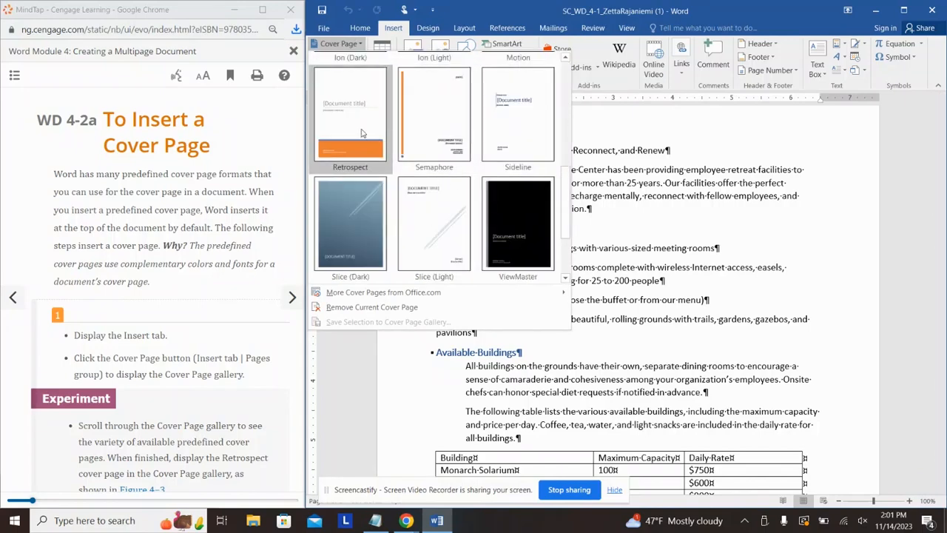
left_click(362, 133)
scroll(239, 285, "down", 1)
scroll(239, 285, "down", 10)
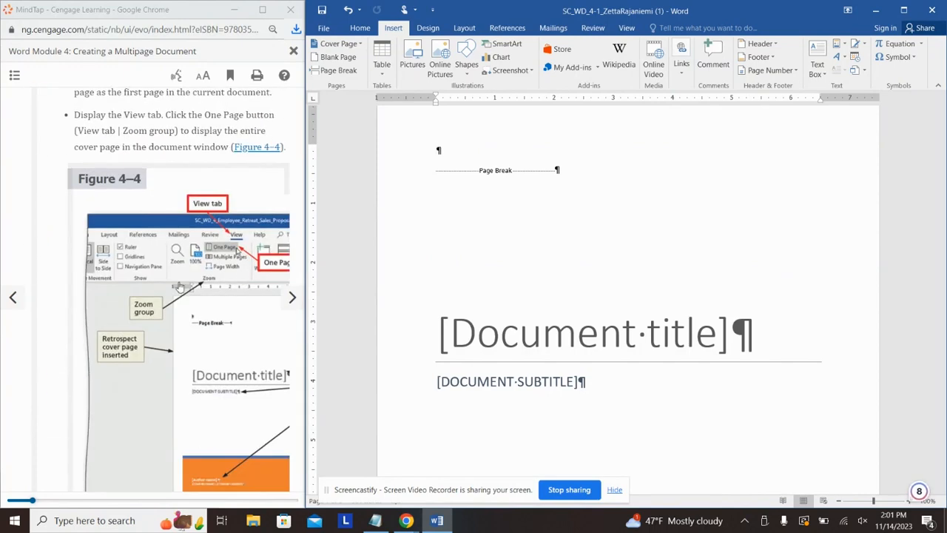
scroll(179, 287, "down", 5)
left_click(294, 299)
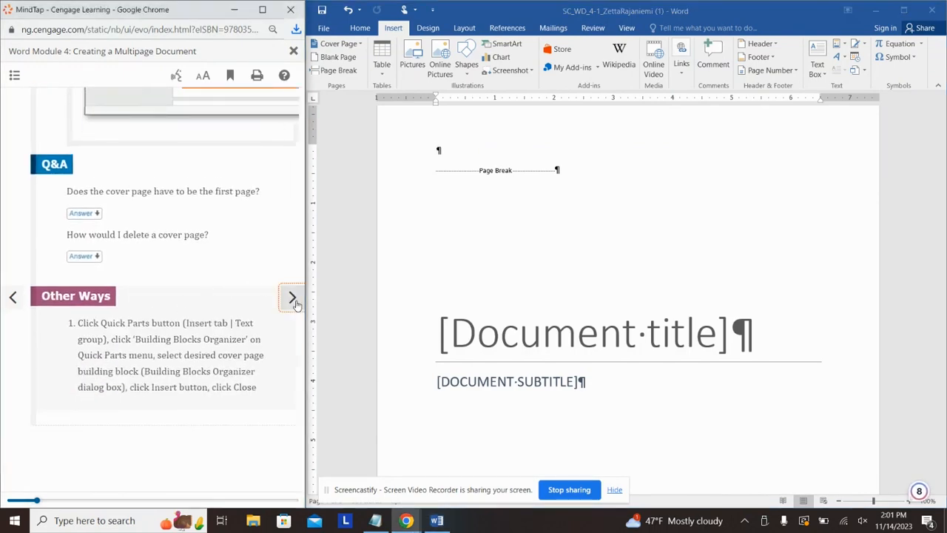
scroll(161, 243, "down", 3)
scroll(161, 242, "down", 6)
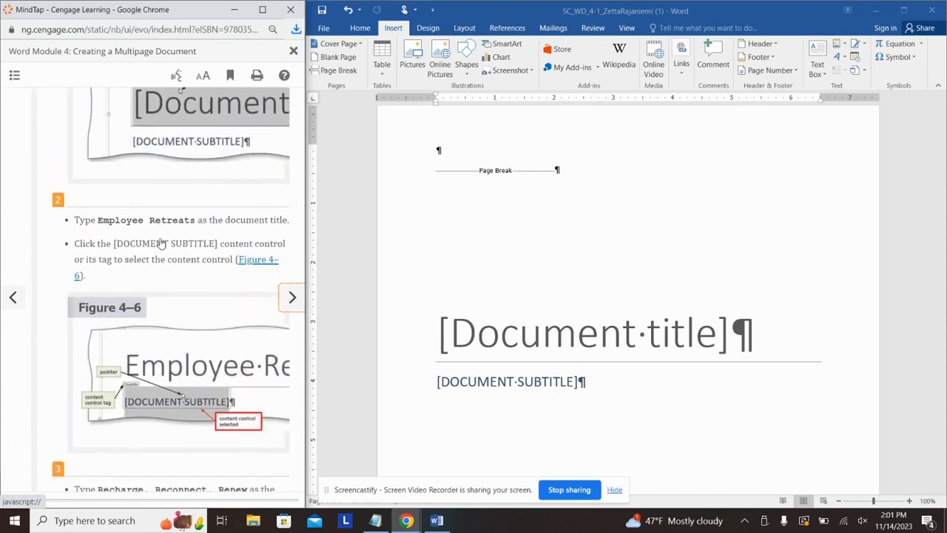
left_click(543, 336)
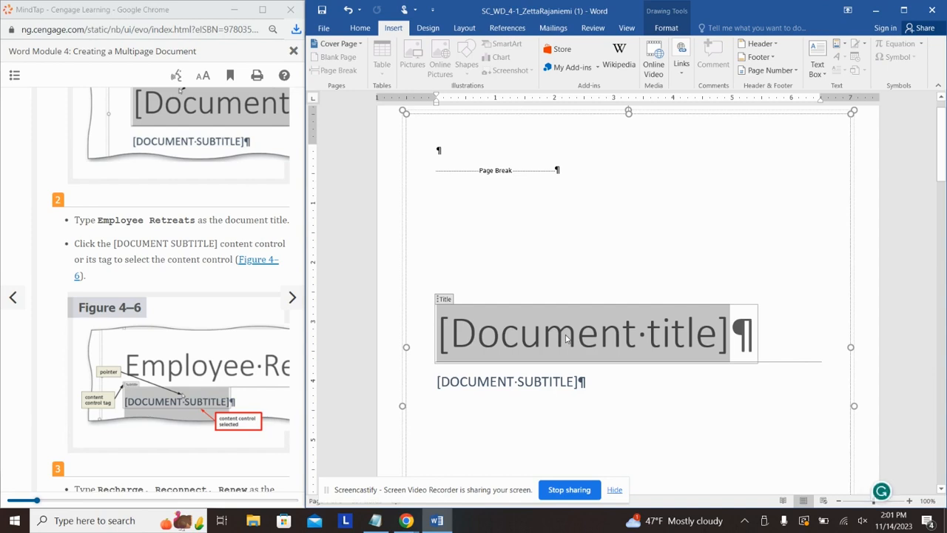
Step: Type 'Employee Retreats' as the cover page title, fixing the accidental Caps Lock text
type("eMPLOY")
key("BackSpace")
key("BackSpace")
key("BackSpace")
key("BackSpace")
key("BackSpace")
key("BackSpace")
key("Caps_Lock")
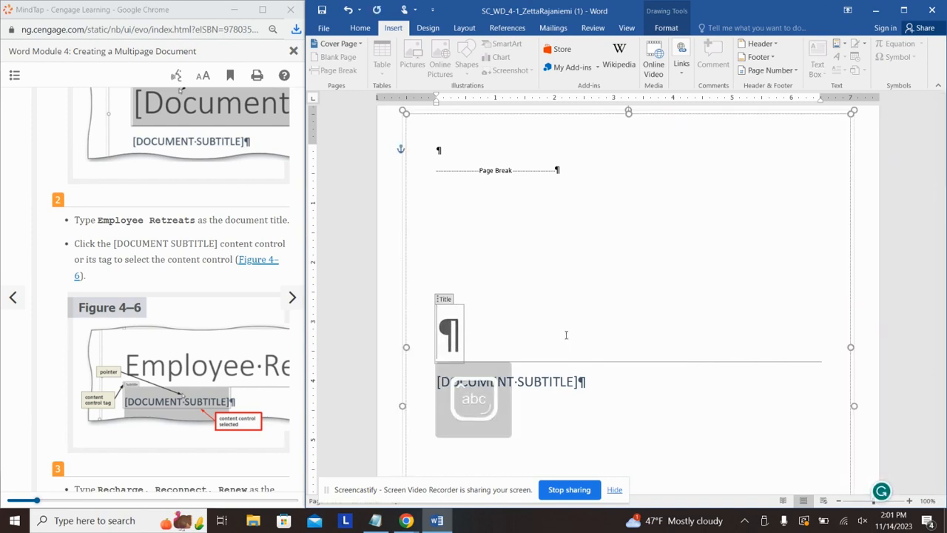
type("Employe")
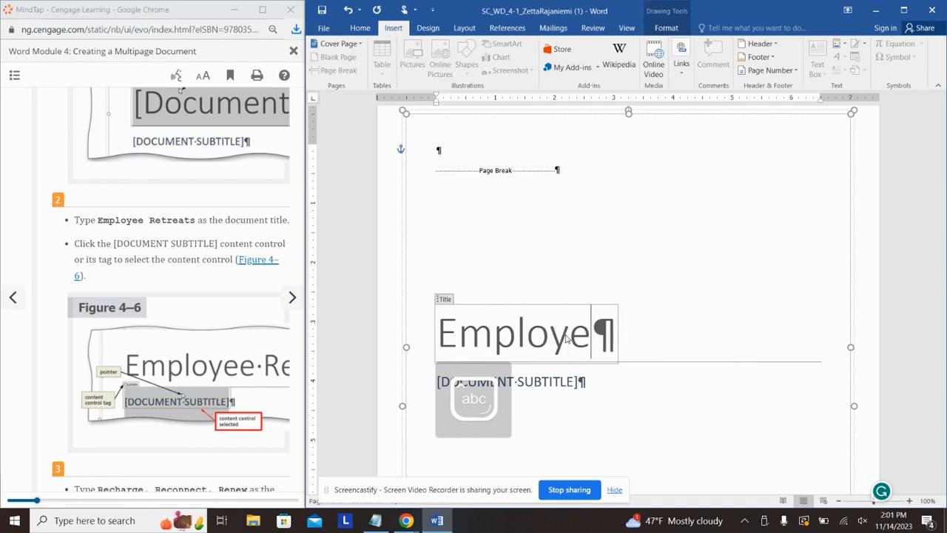
type("e Retreats")
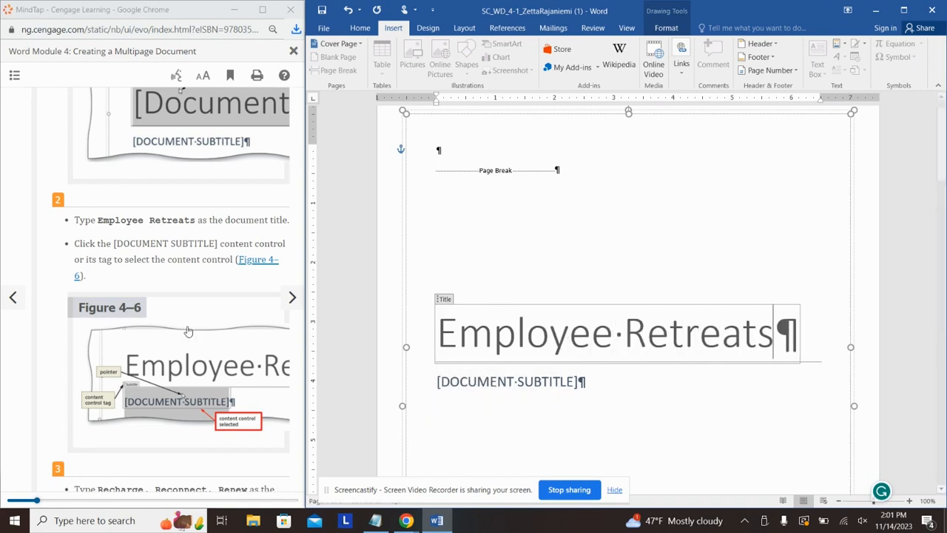
scroll(235, 344, "down", 2)
Step: Enter 'Recharge, Reconnect, Renew' in the document subtitle placeholder
left_click(540, 386)
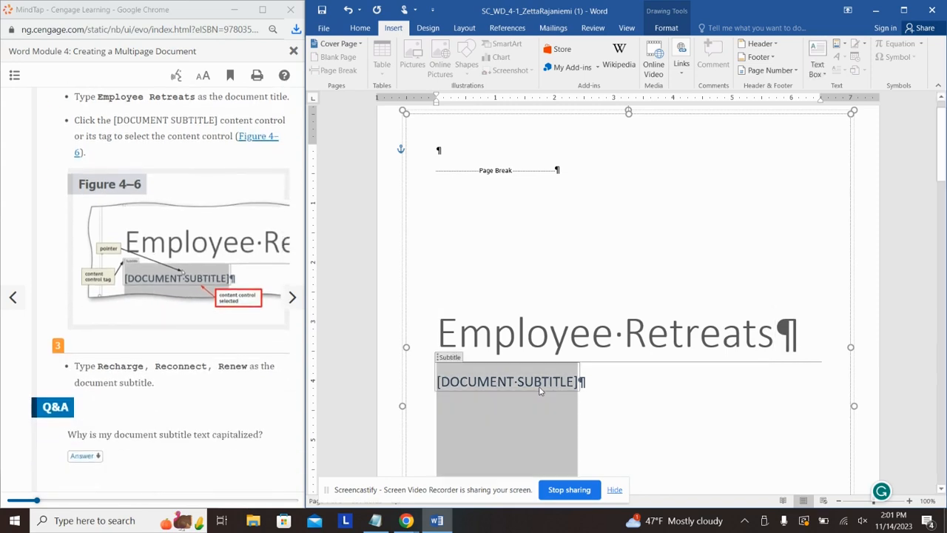
type("Recharg")
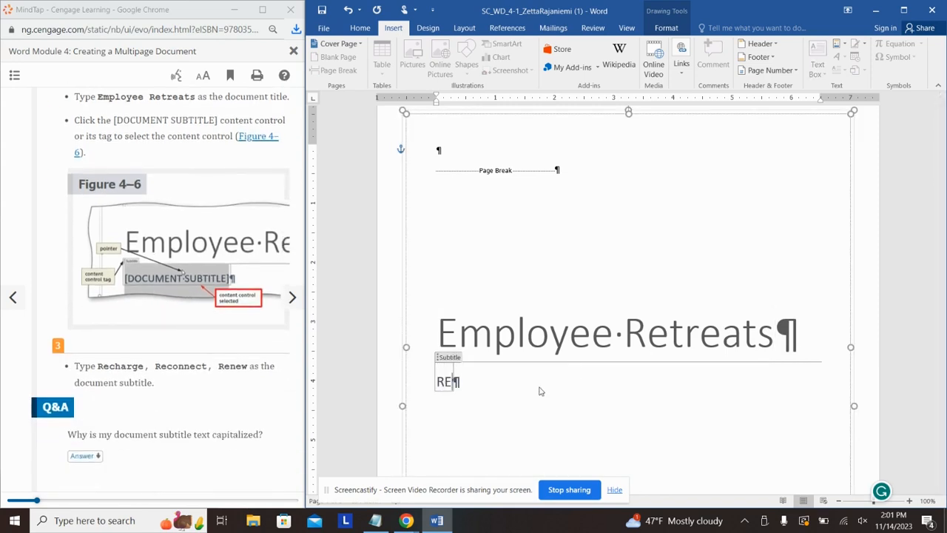
type("e, Reconnect")
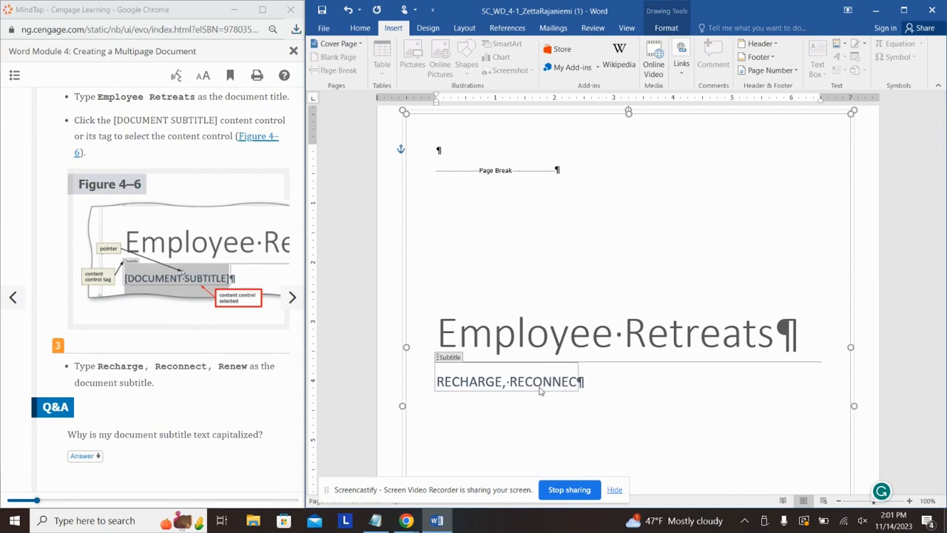
type(", Renew")
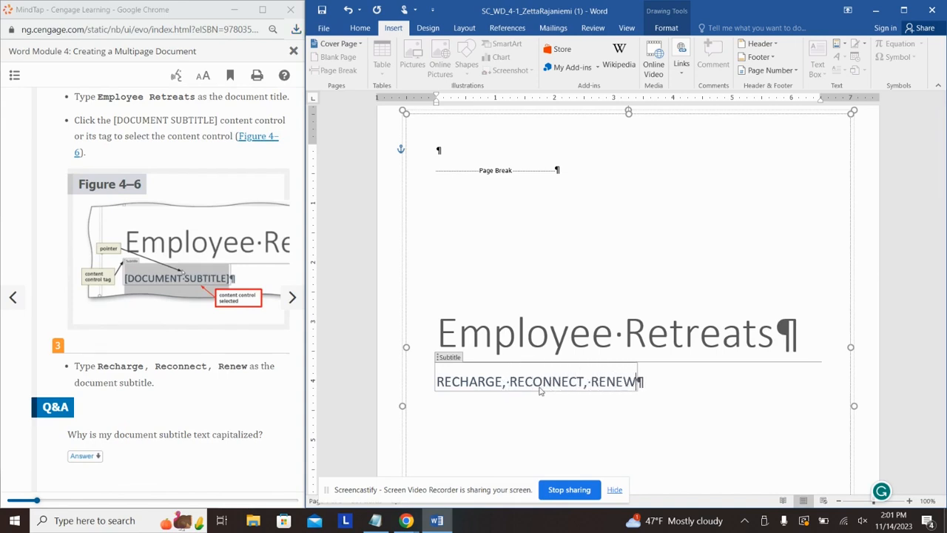
scroll(183, 322, "down", 7)
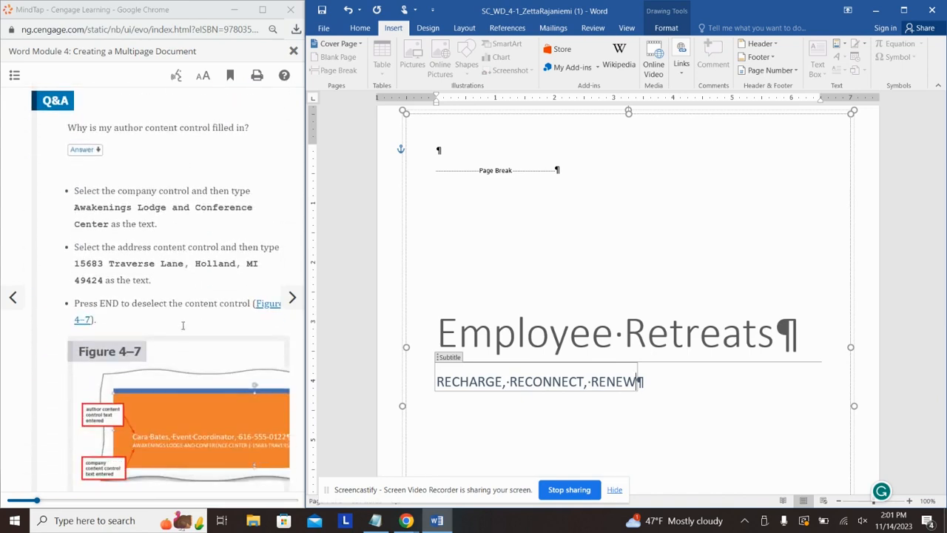
scroll(182, 325, "down", 1)
scroll(544, 340, "down", 2)
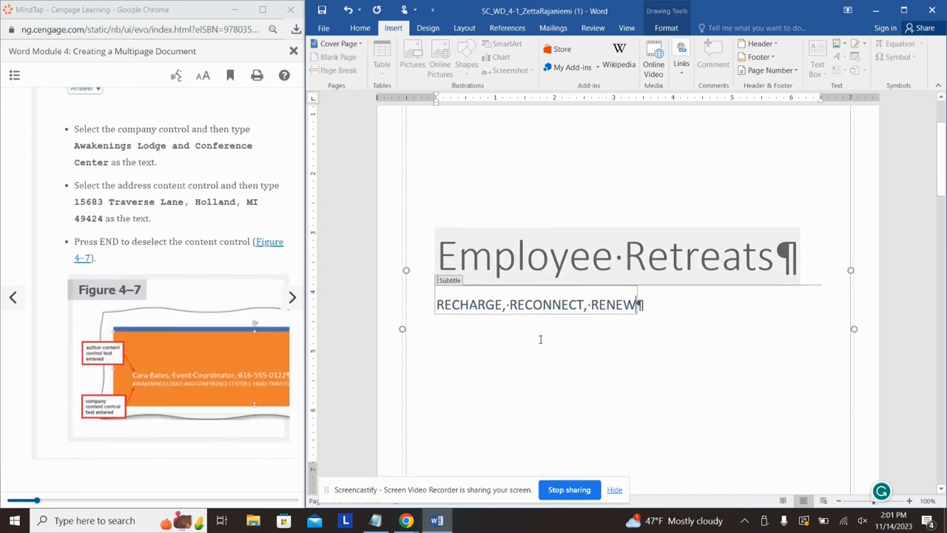
Step: Replace the 'Your Name' author placeholder with the coordinator's name and job title
scroll(540, 339, "down", 3)
scroll(83, 277, "up", 4)
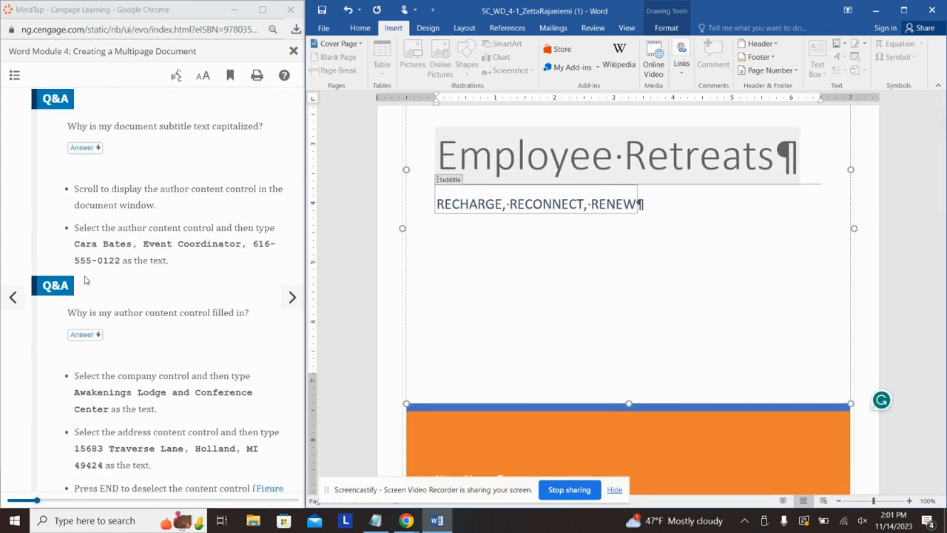
scroll(577, 277, "down", 3)
left_click(470, 390)
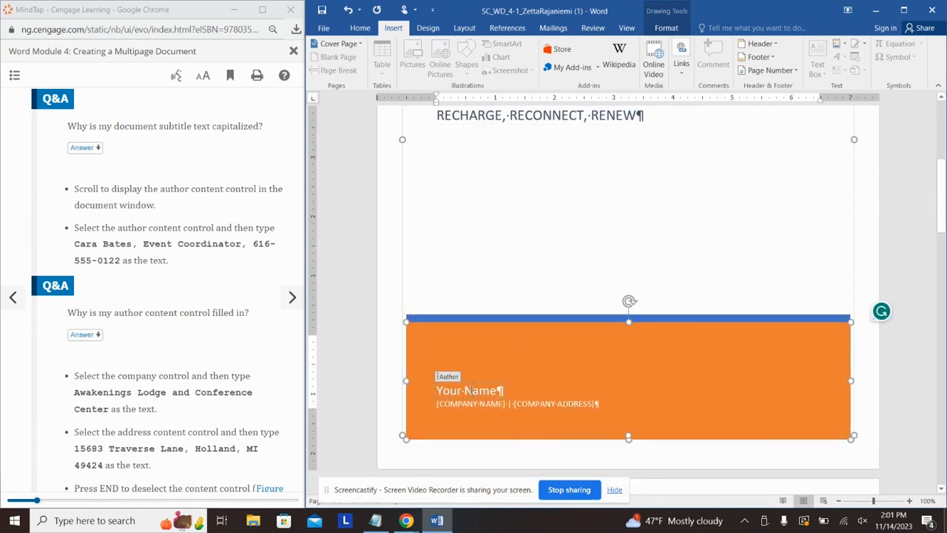
left_click_drag(496, 391, 438, 392)
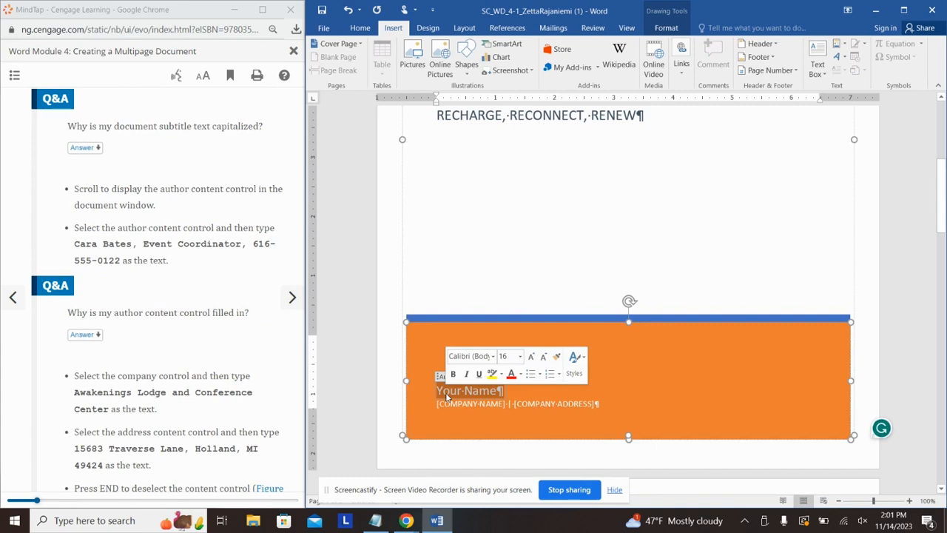
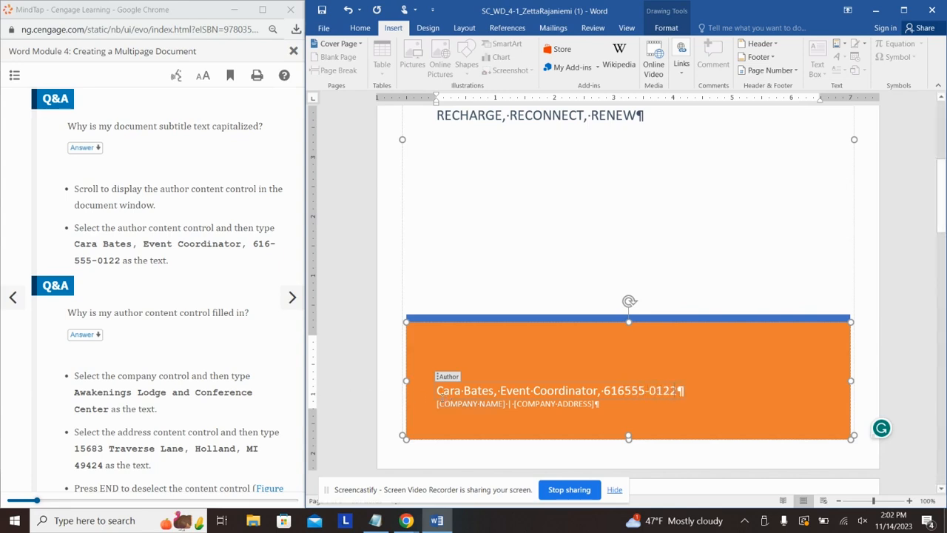
Step: Enter 'Awakenings Lodge and Conference Center' as the company name and fill in its street address
left_click(451, 404)
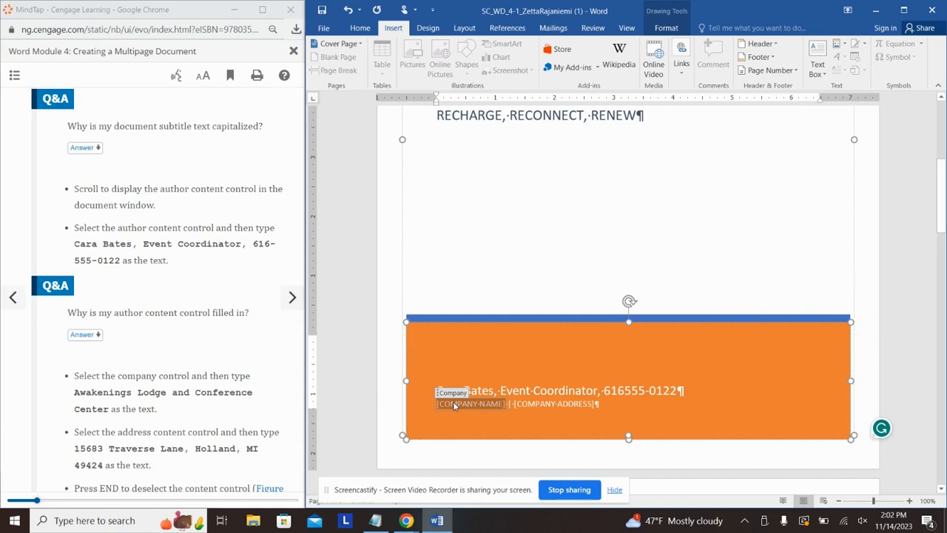
type("Awak")
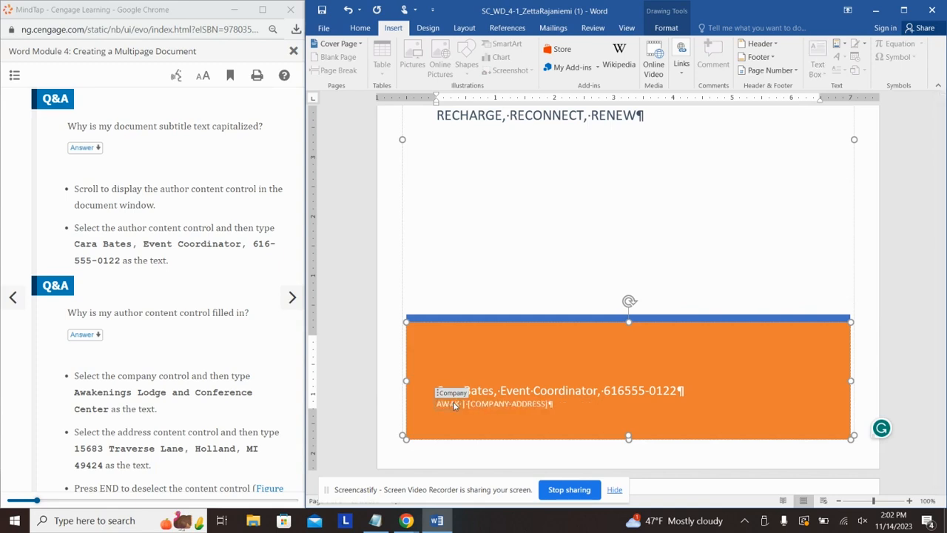
type("enings Lo")
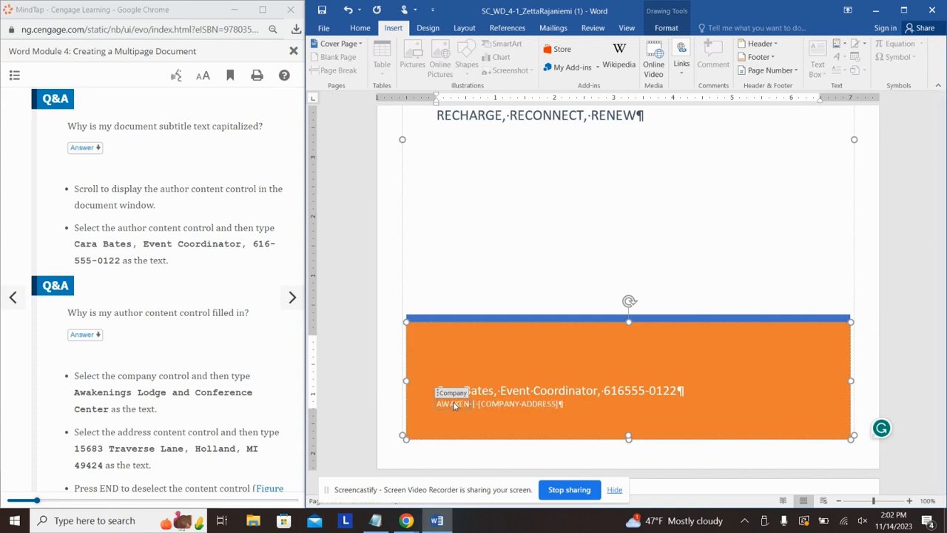
type("dge and Con")
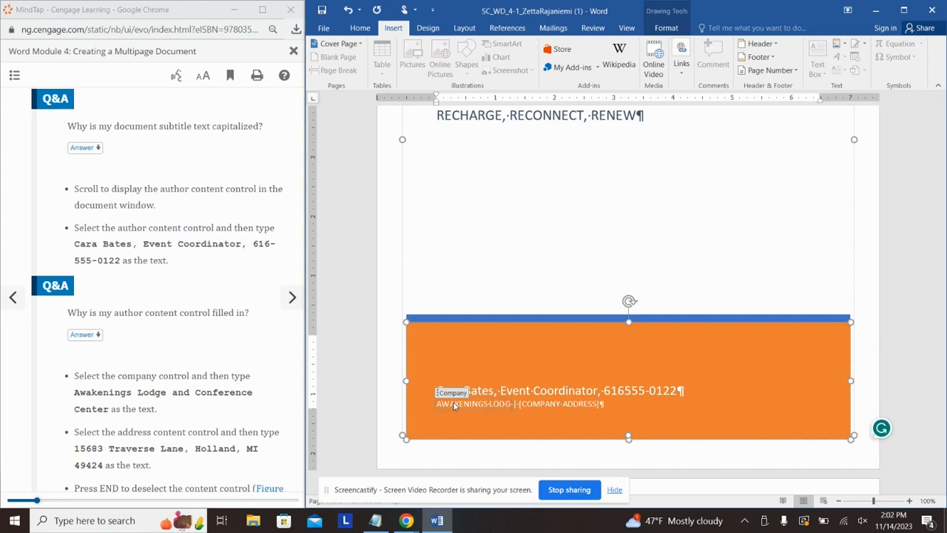
type("ference Cen")
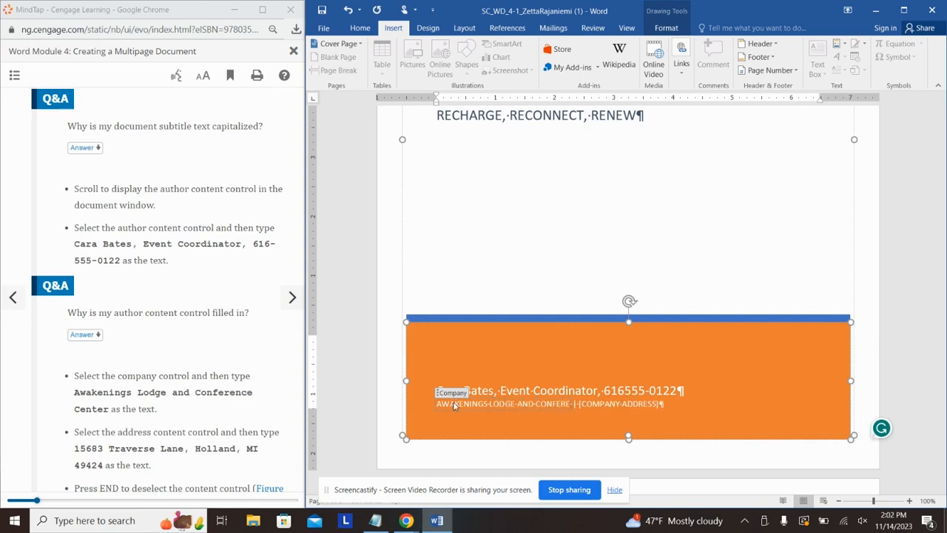
type("ter")
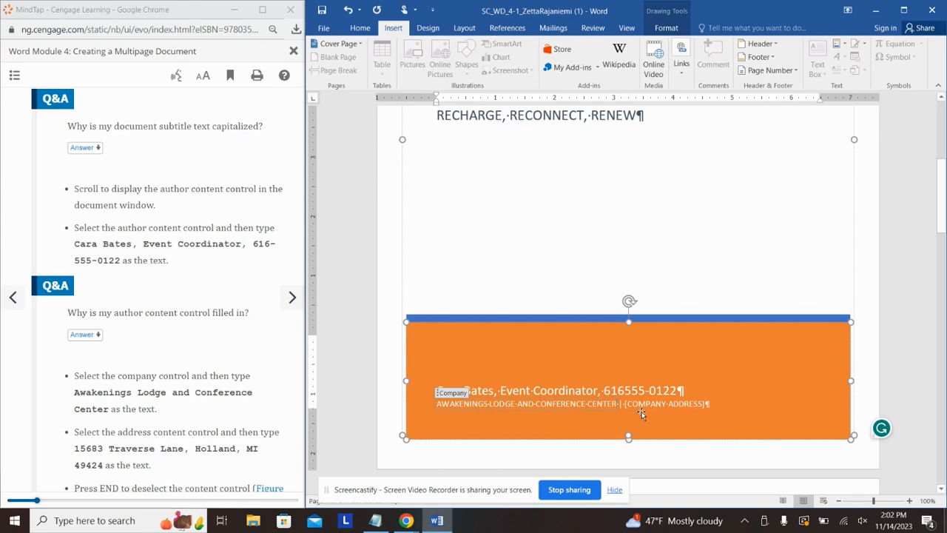
left_click(651, 407)
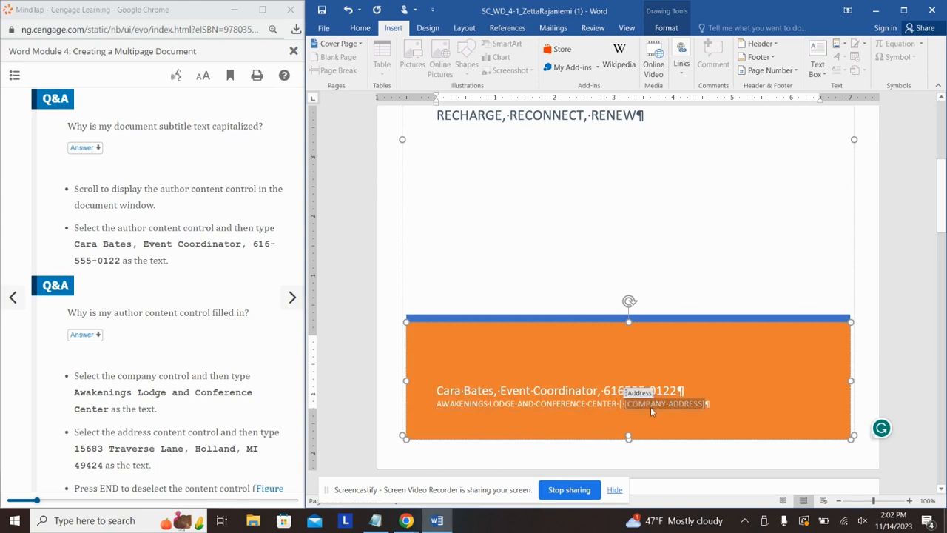
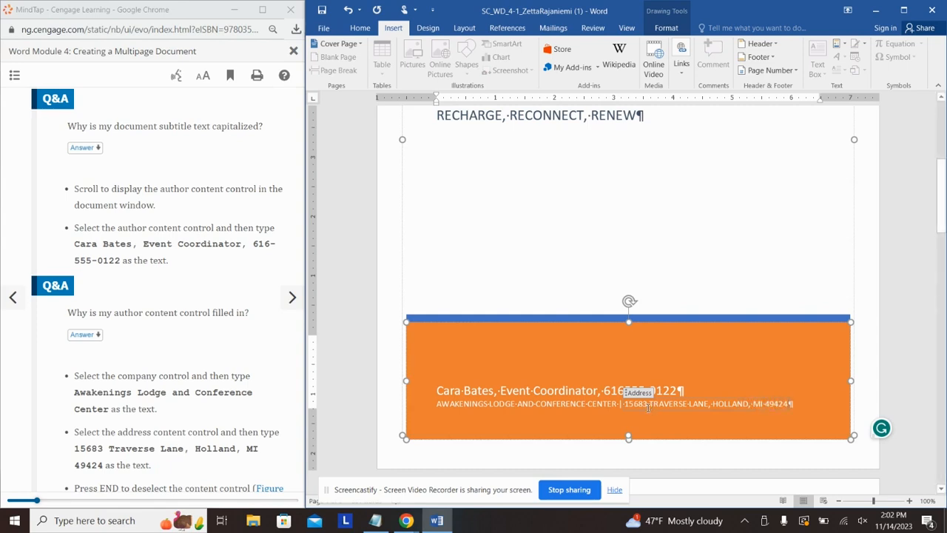
left_click(237, 307)
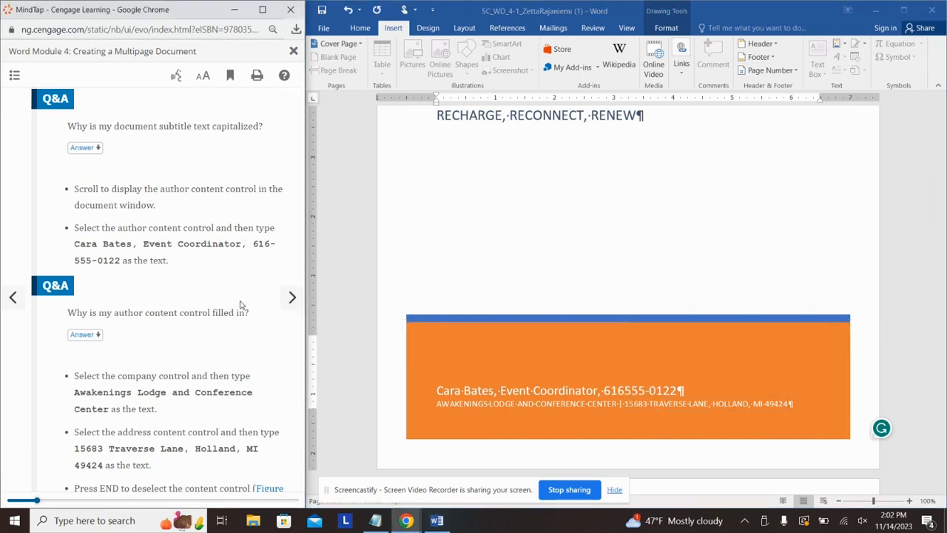
scroll(235, 306, "down", 3)
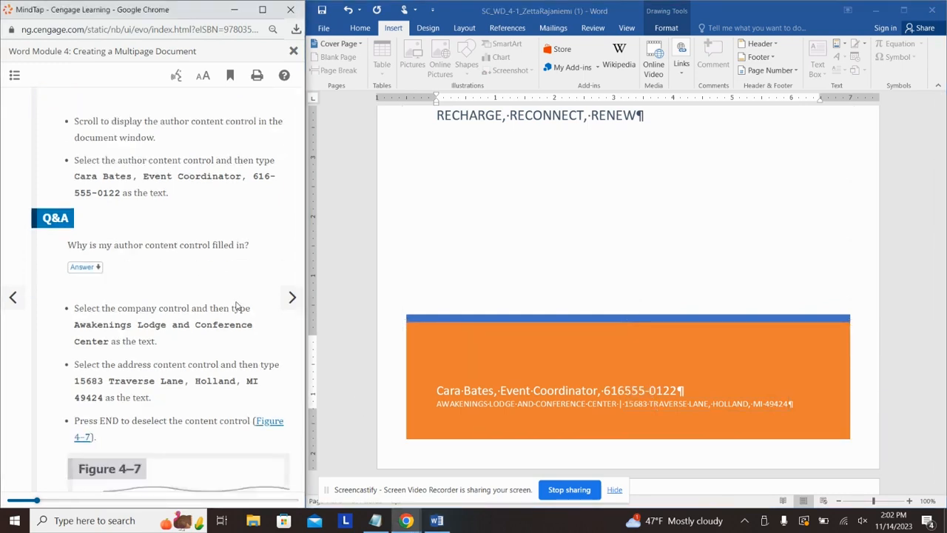
Step: Select the whole 'Employee Retreats' title on the cover page
left_click(293, 296)
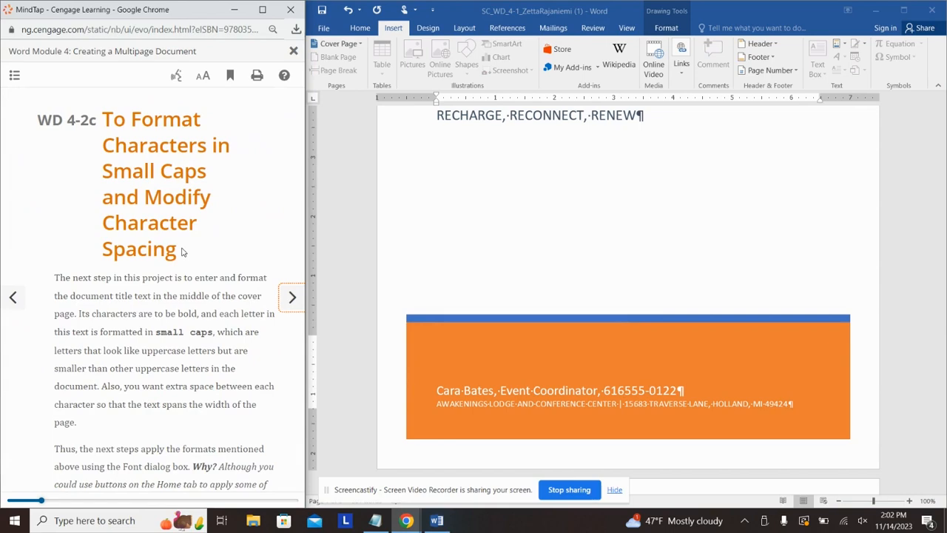
scroll(183, 251, "down", 5)
scroll(183, 249, "down", 7)
scroll(651, 322, "up", 5)
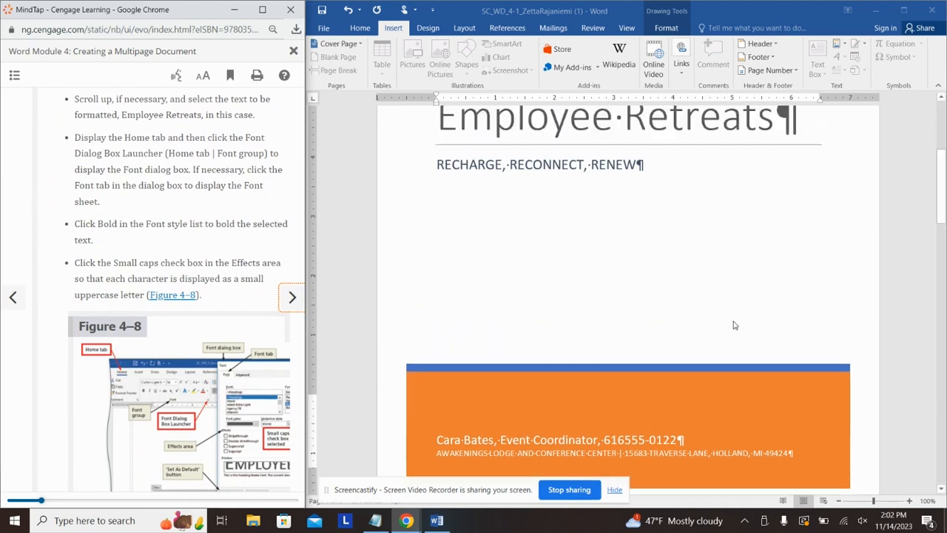
double_click(601, 287)
left_click(601, 287)
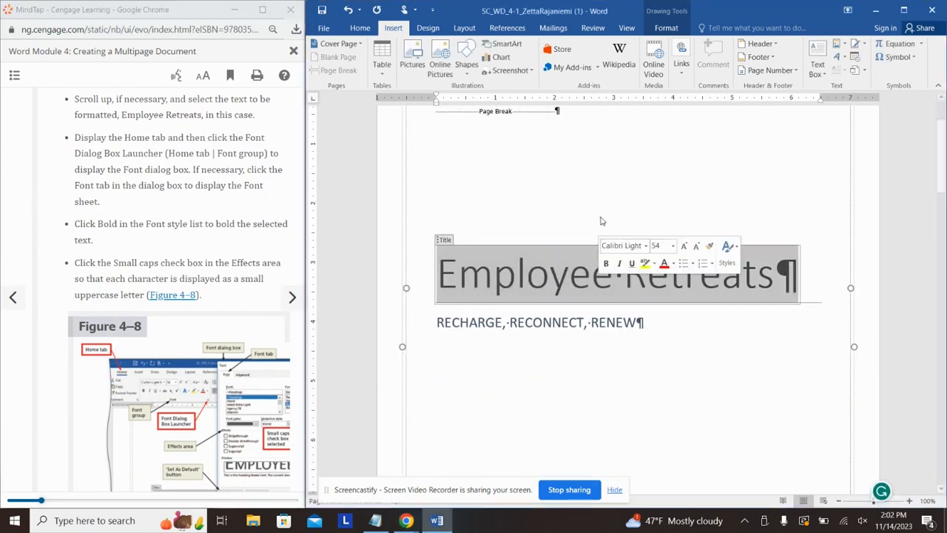
left_click(359, 31)
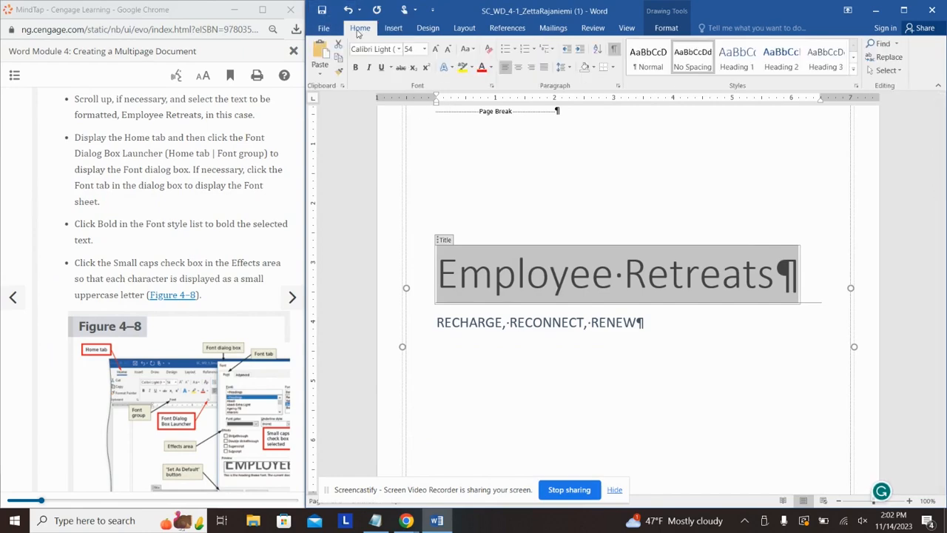
Step: Make the title bold small caps with character spacing expanded by 5 pt in the Font dialog
left_click(493, 86)
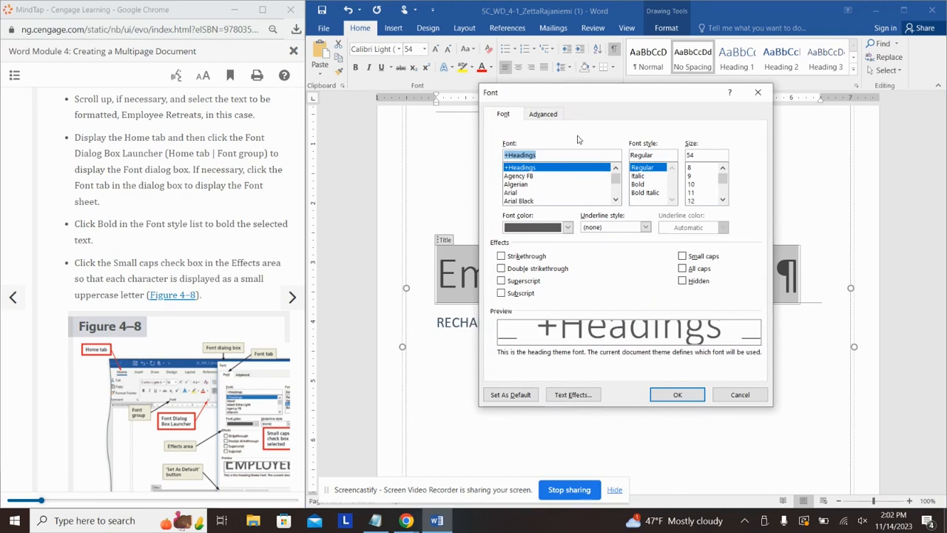
left_click(641, 185)
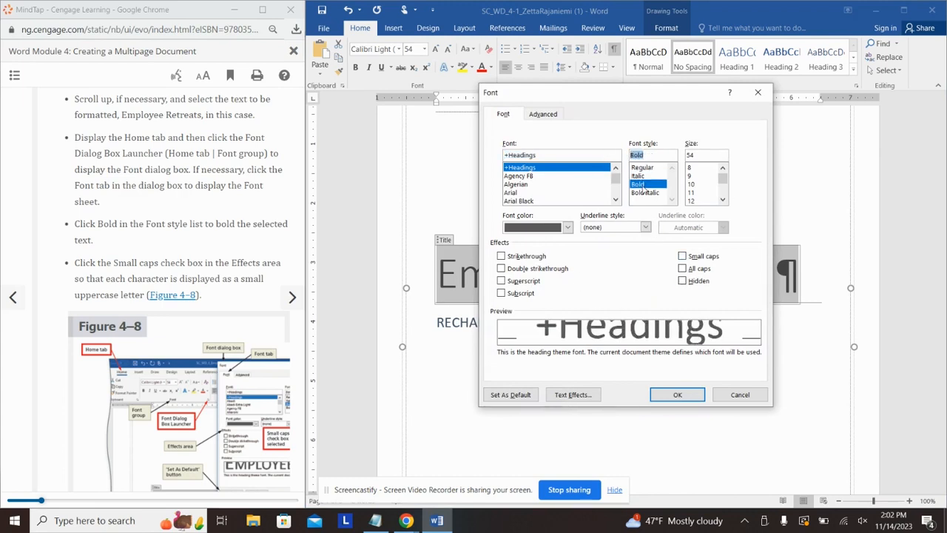
left_click(682, 256)
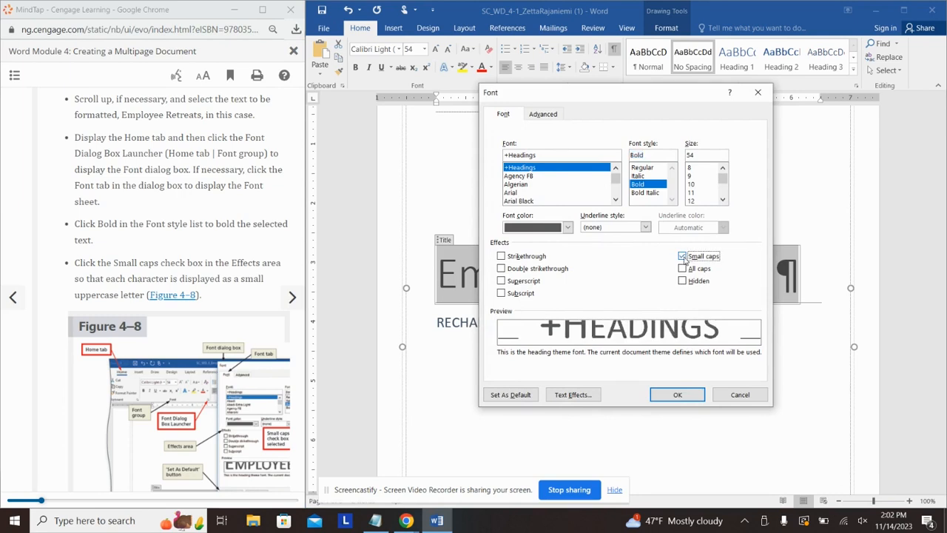
left_click(554, 113)
left_click(633, 161)
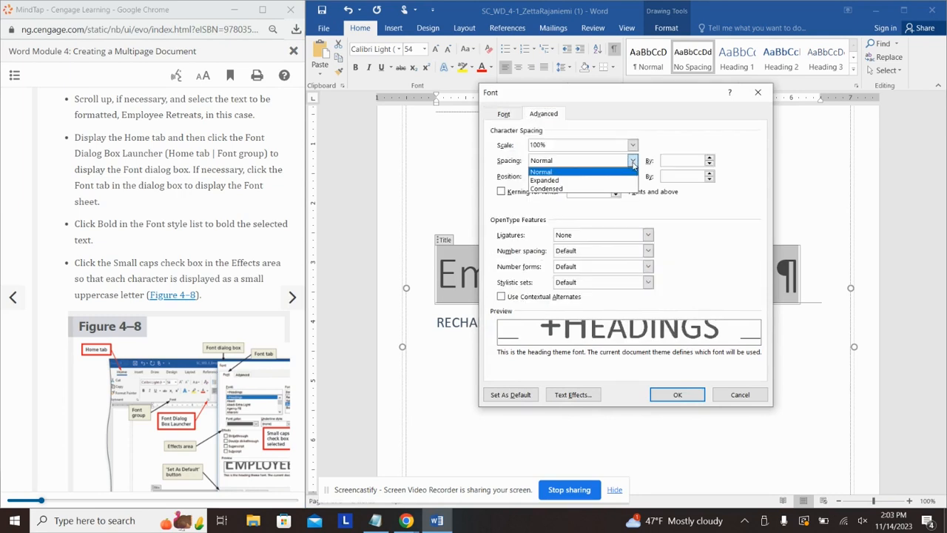
left_click(615, 180)
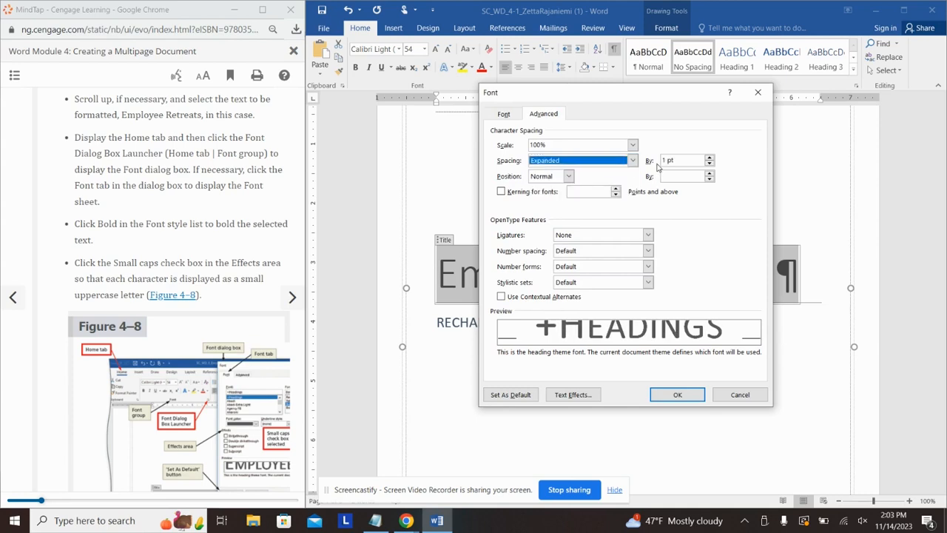
left_click(667, 161)
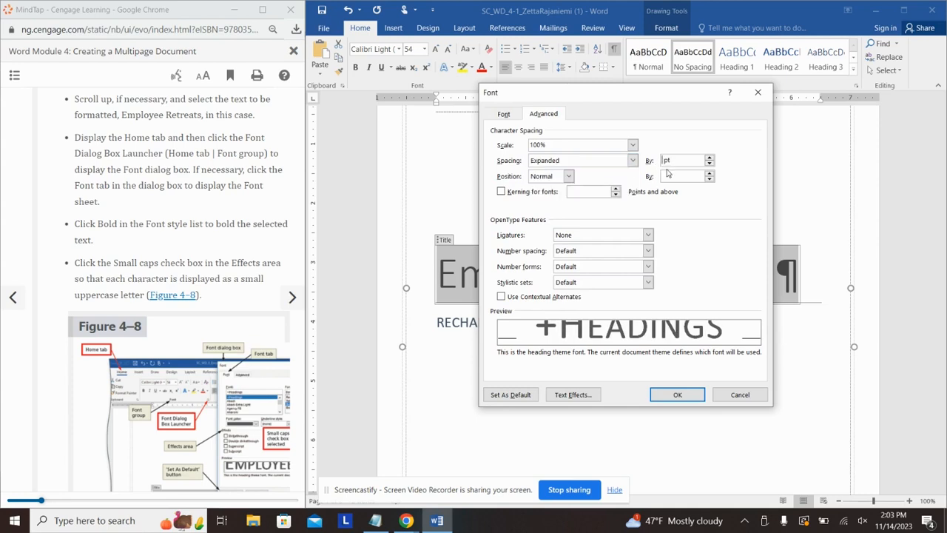
key("Return")
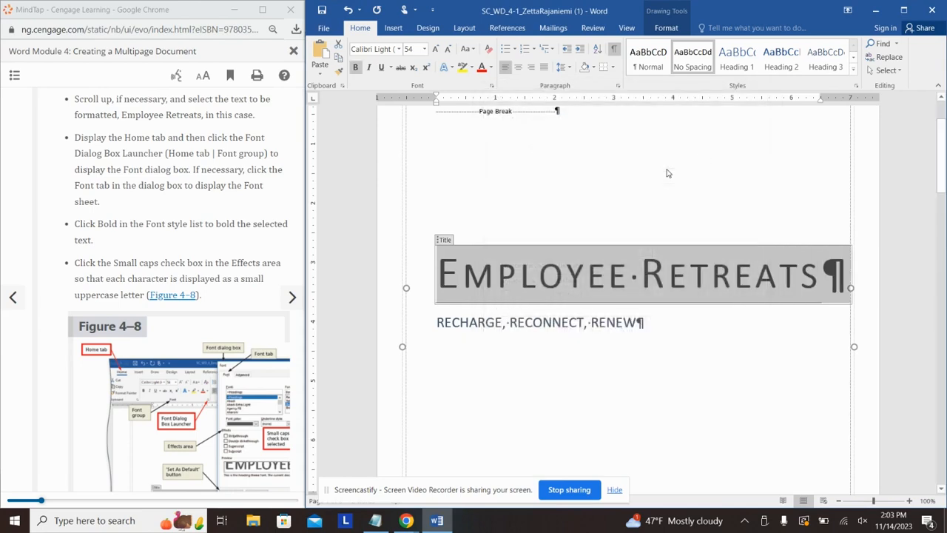
left_click(655, 319)
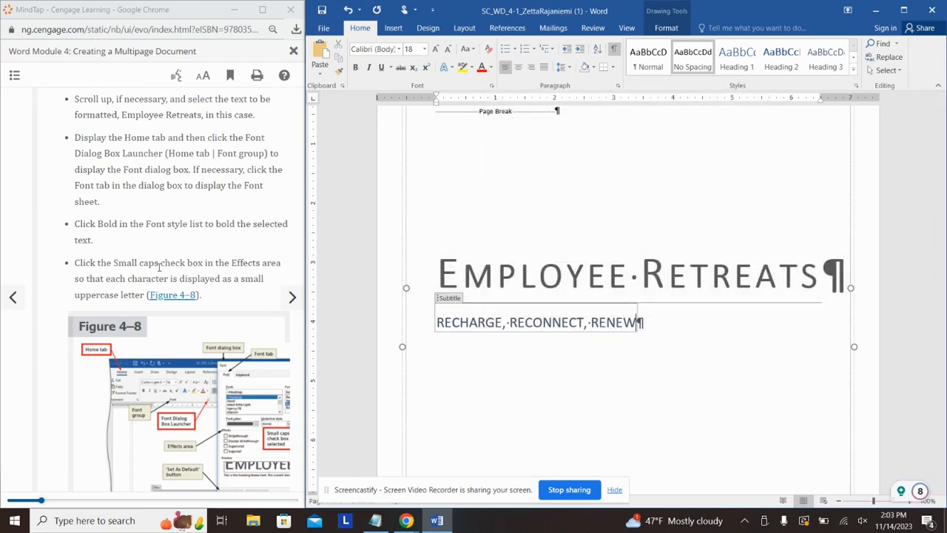
Step: Advance the MindTap tutorial to the page-break lesson
left_click(189, 251)
scroll(189, 252, "down", 10)
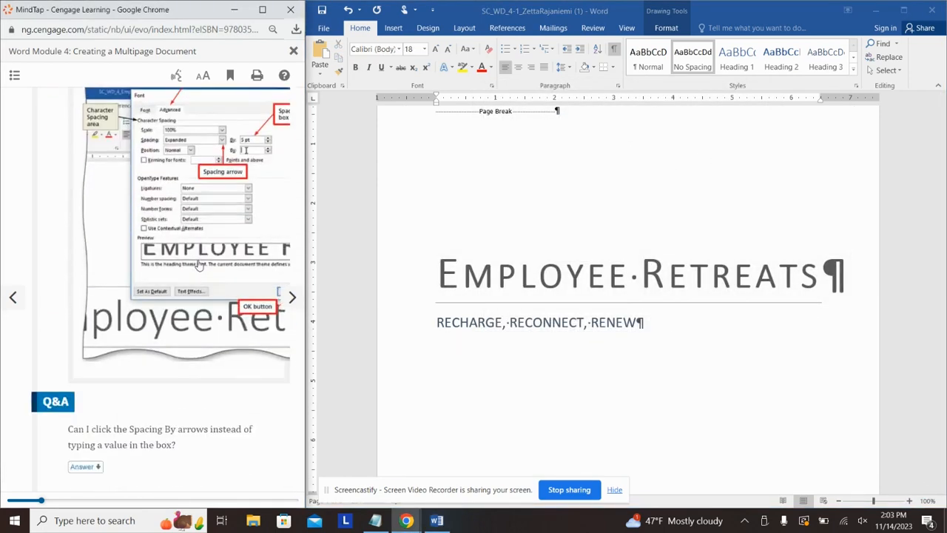
scroll(221, 300, "down", 4)
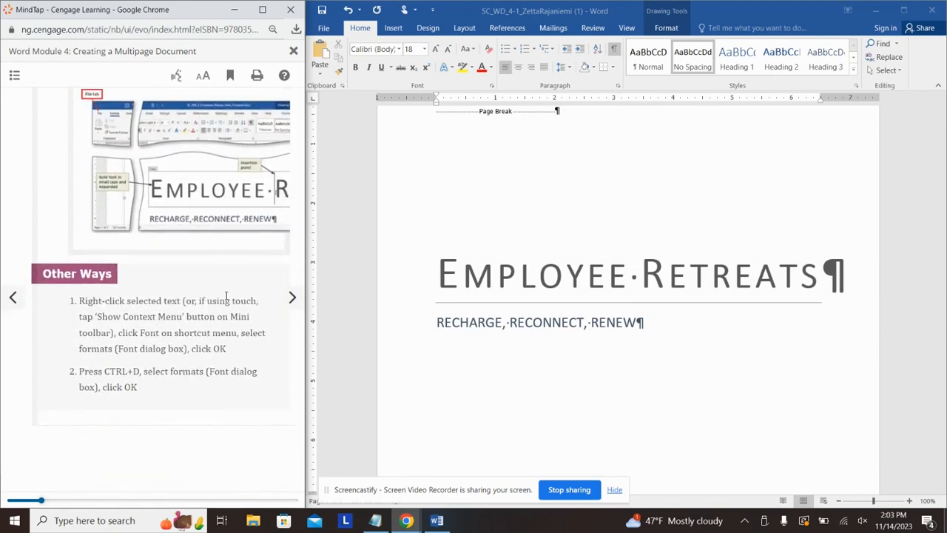
scroll(267, 310, "down", 5)
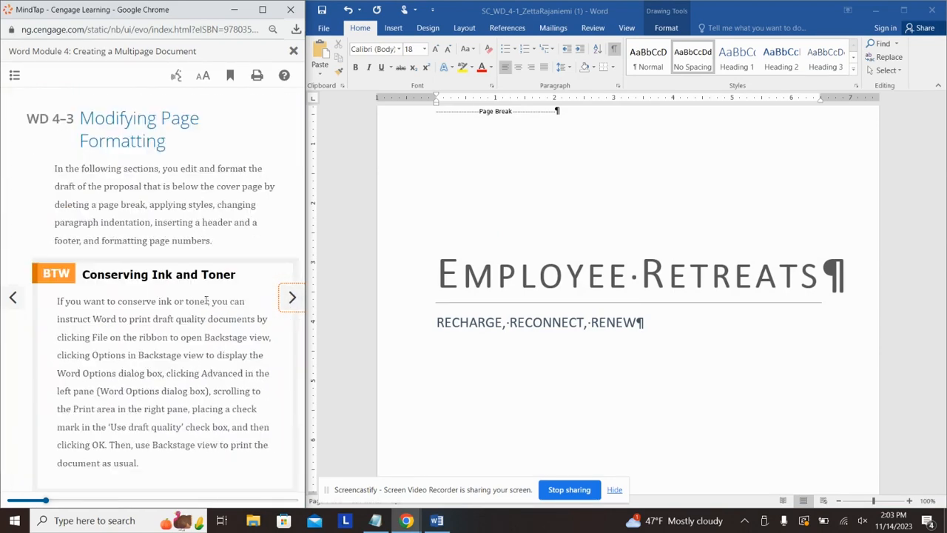
left_click(293, 297)
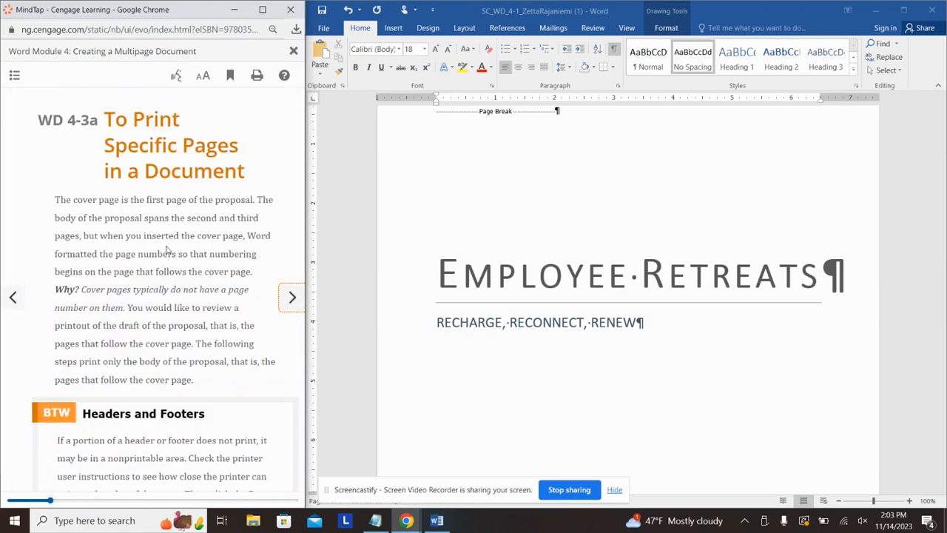
left_click(284, 308)
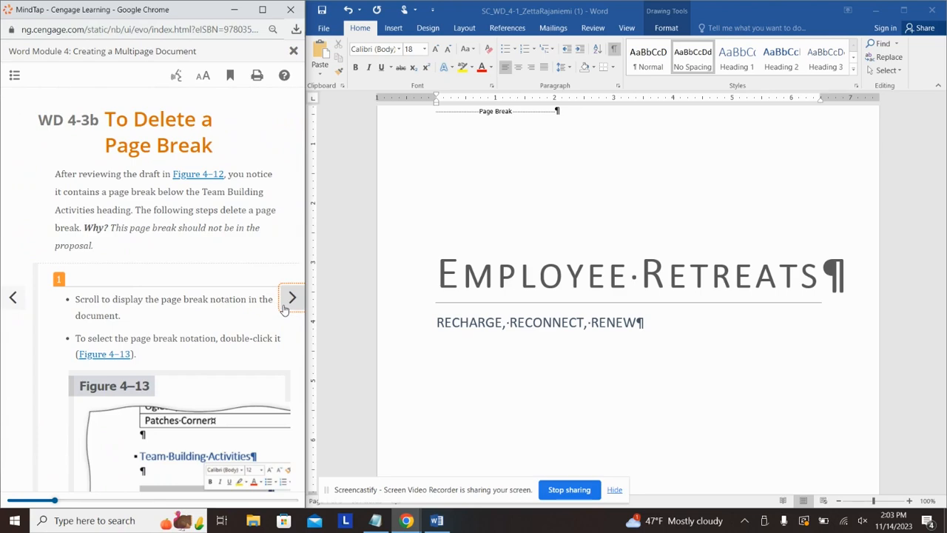
scroll(580, 333, "down", 7)
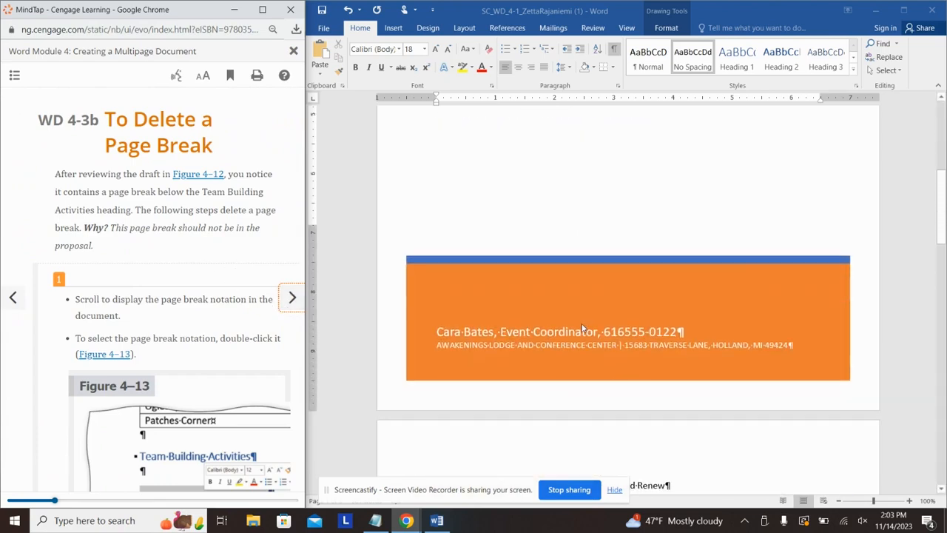
scroll(582, 328, "down", 15)
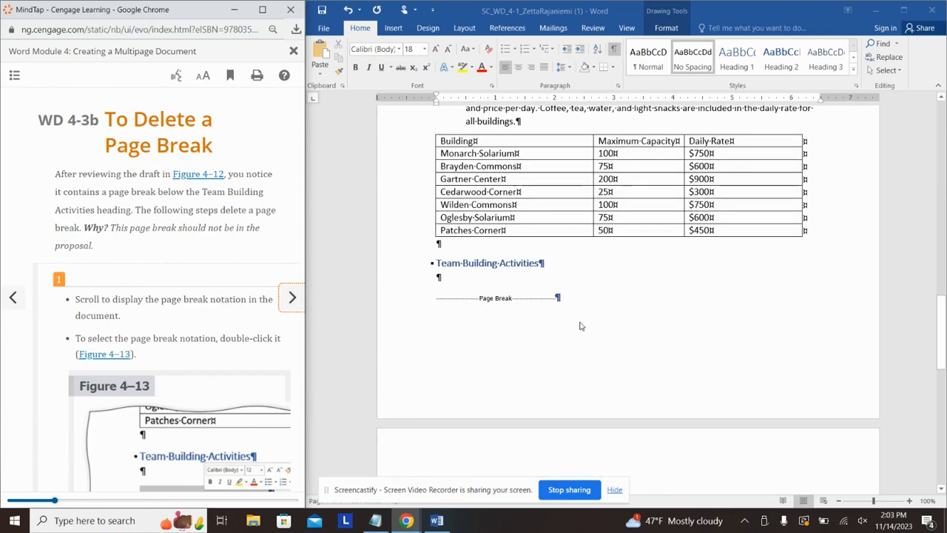
Step: Delete the page break below the Team Building Activities heading
left_click(522, 301)
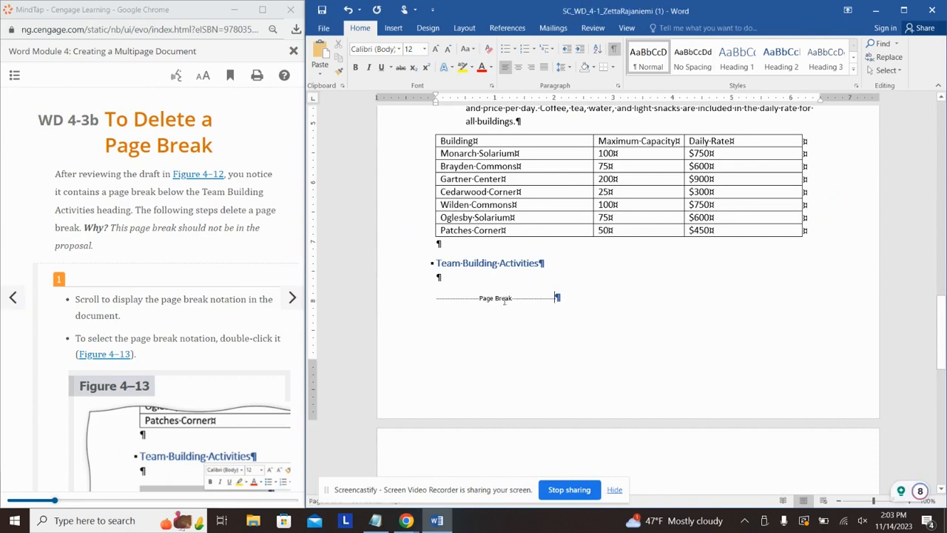
double_click(489, 303)
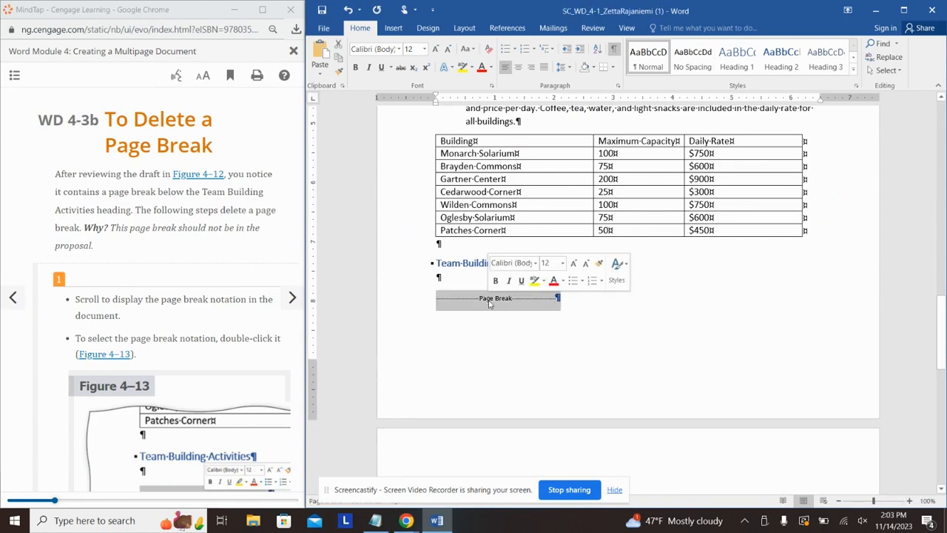
key("Delete")
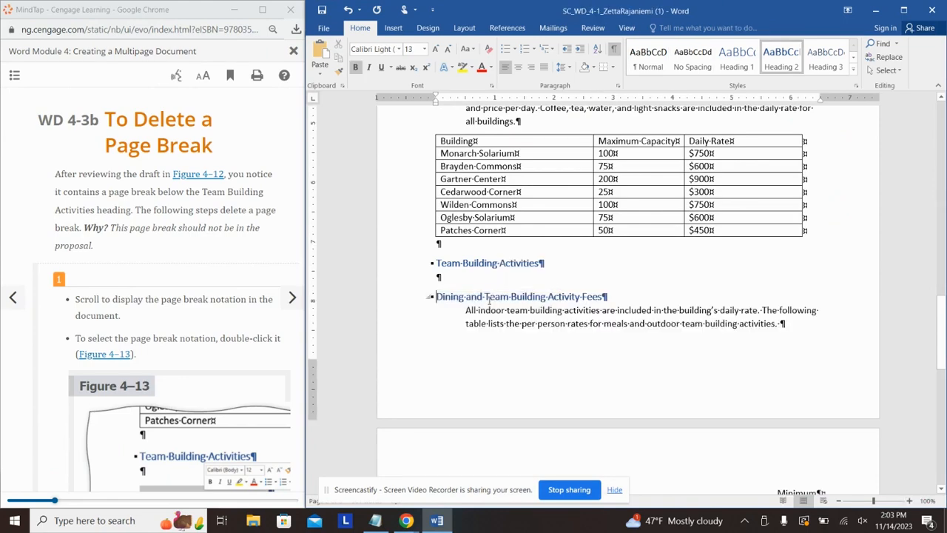
left_click(231, 293)
scroll(222, 288, "down", 3)
scroll(222, 289, "down", 5)
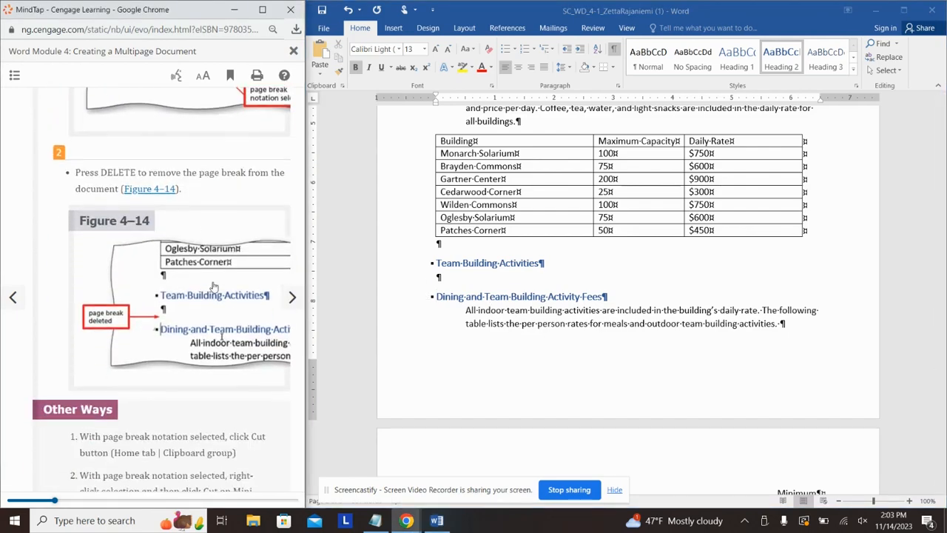
Step: Apply Heading 1 to the 'Awakenings: A Place to Recharge, Reconnect, and Renew' line
left_click(292, 296)
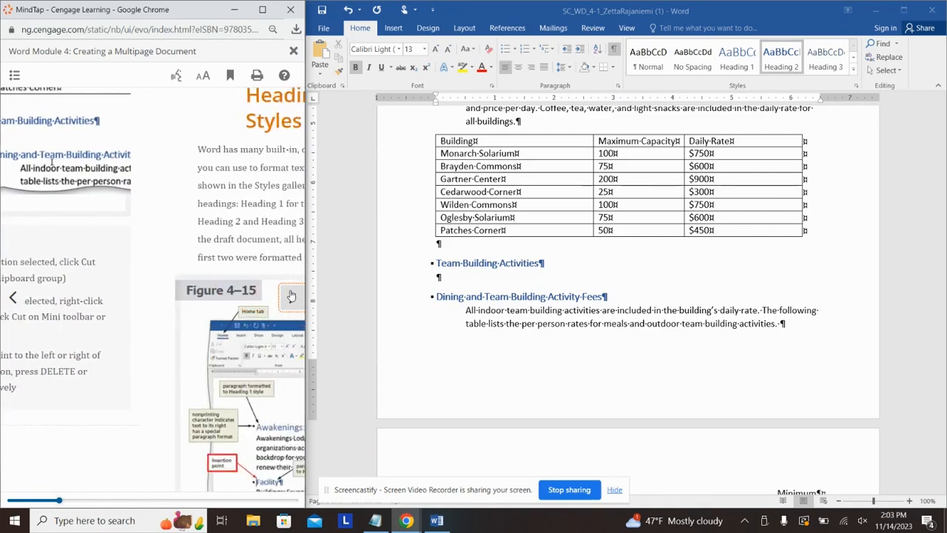
scroll(200, 231, "down", 1)
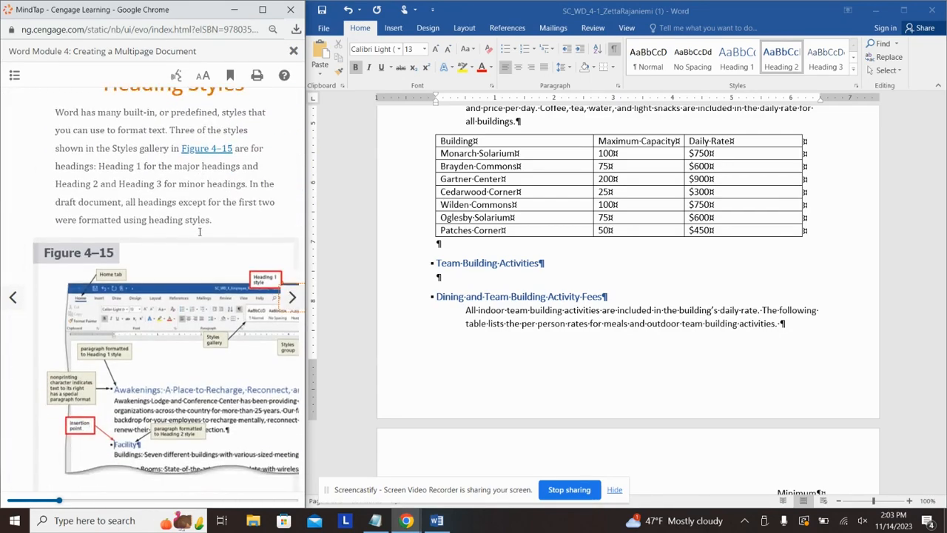
scroll(198, 235, "down", 1)
scroll(511, 294, "up", 6)
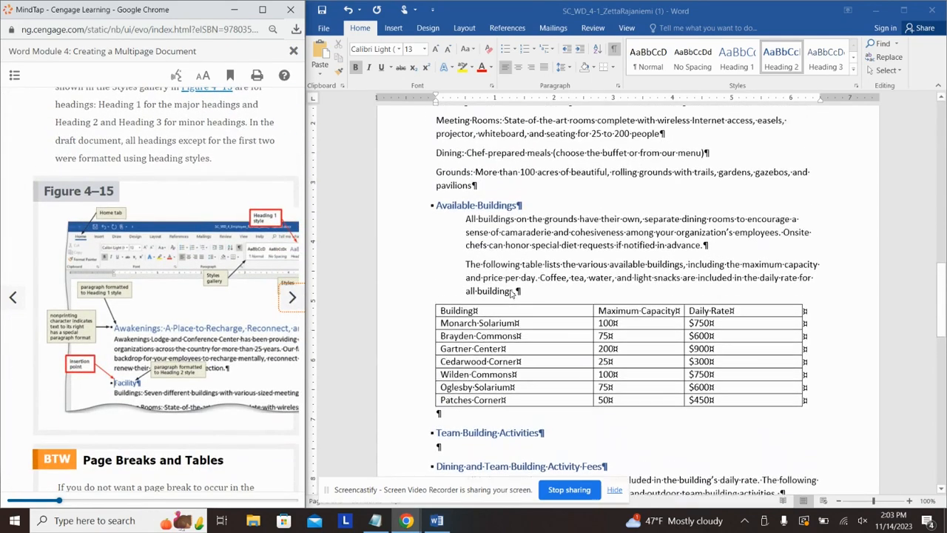
scroll(510, 293, "up", 3)
left_click(503, 219)
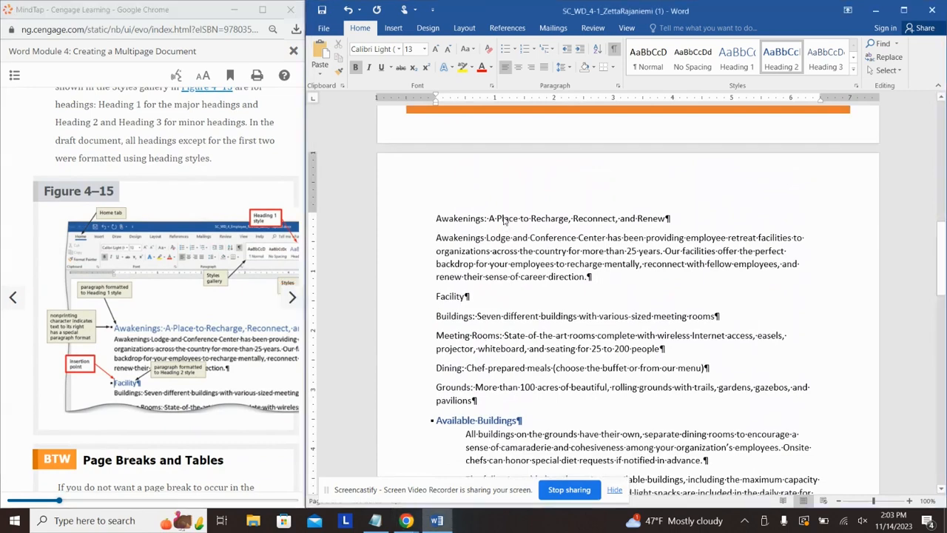
triple_click(503, 218)
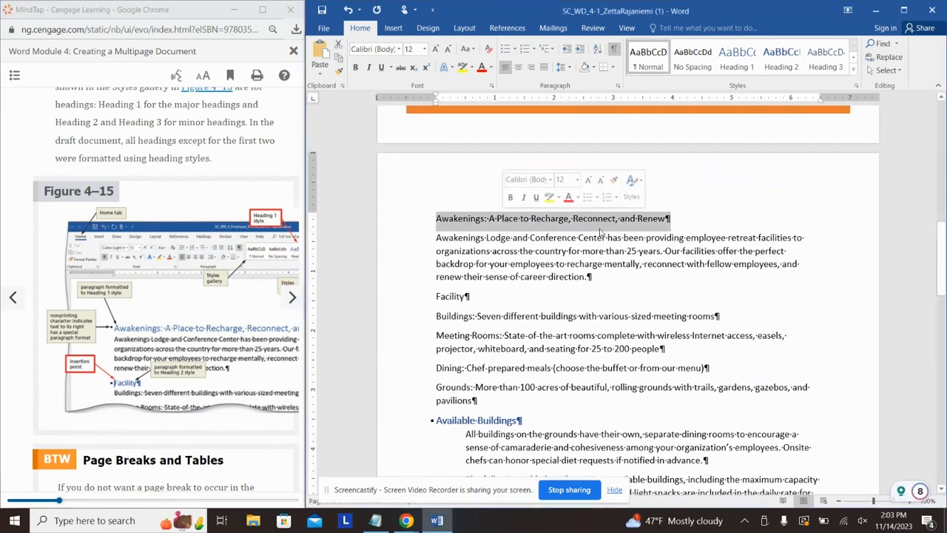
left_click(733, 62)
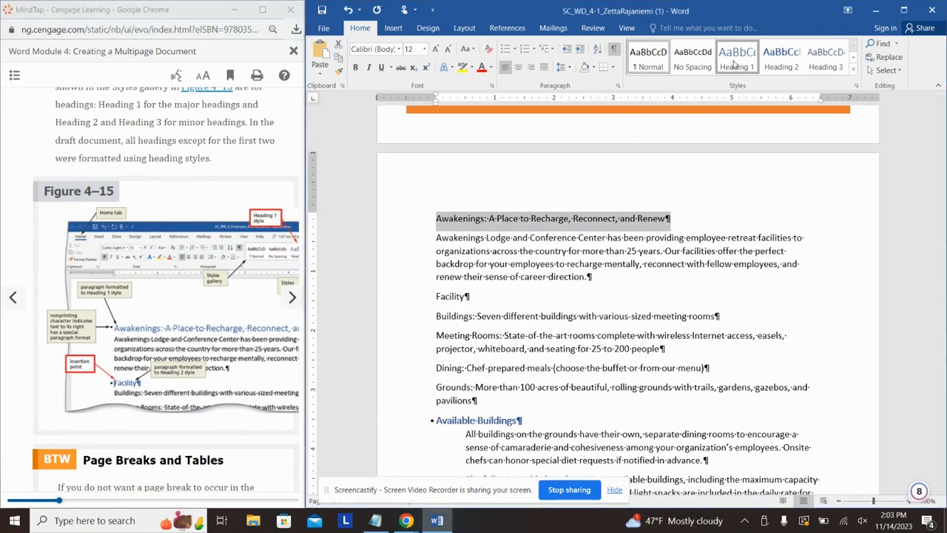
Step: Apply Heading 2 to the Facility line
triple_click(454, 296)
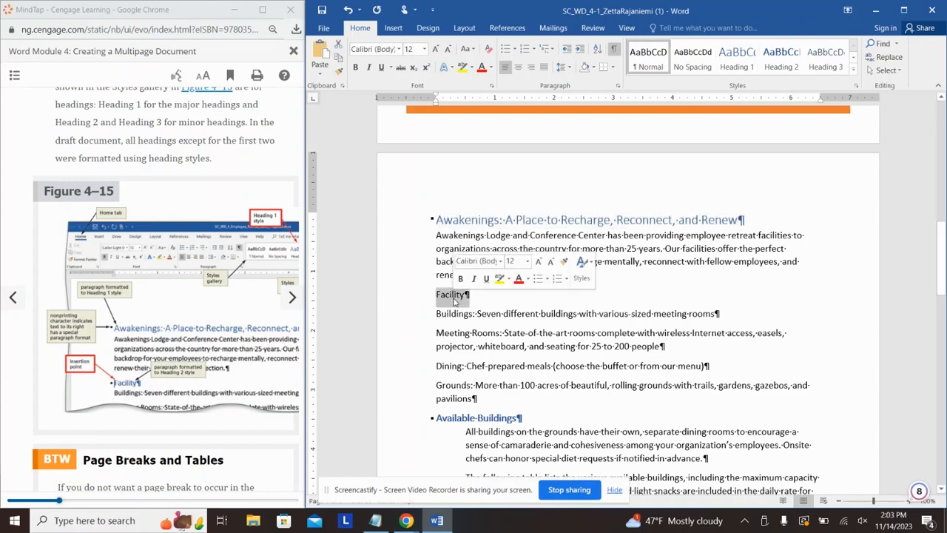
left_click(769, 62)
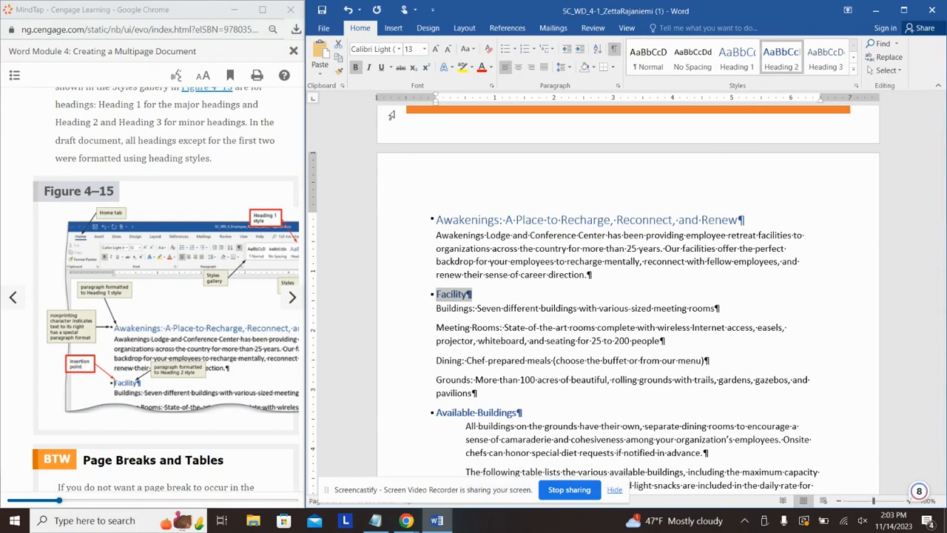
left_click(194, 160)
scroll(254, 318, "down", 8)
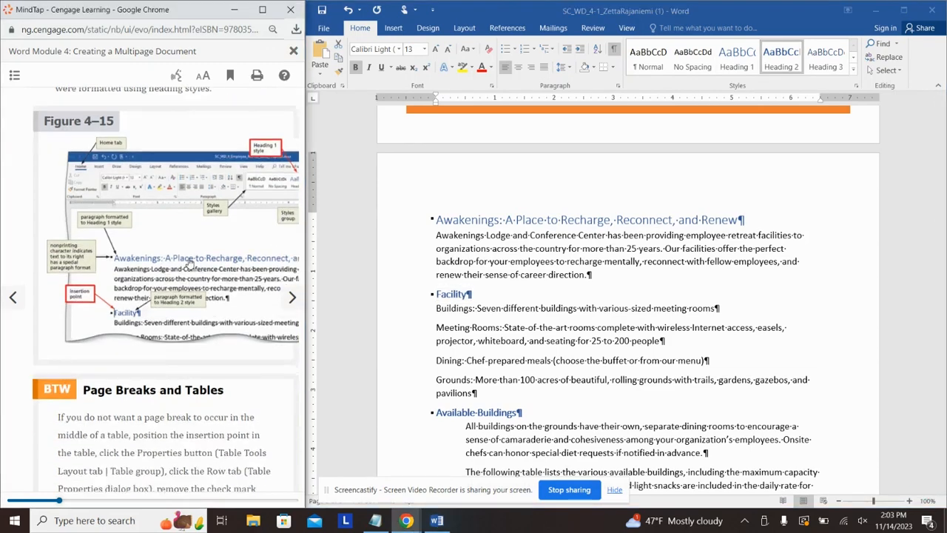
scroll(253, 318, "down", 5)
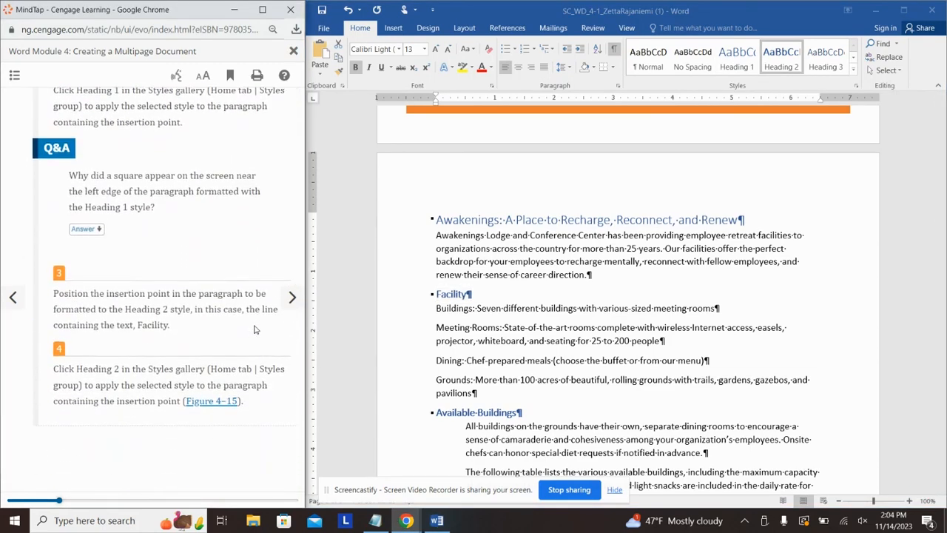
Step: Move the Awakenings Lodge paragraph's Left Indent marker to the 0.5" ruler mark
left_click(295, 304)
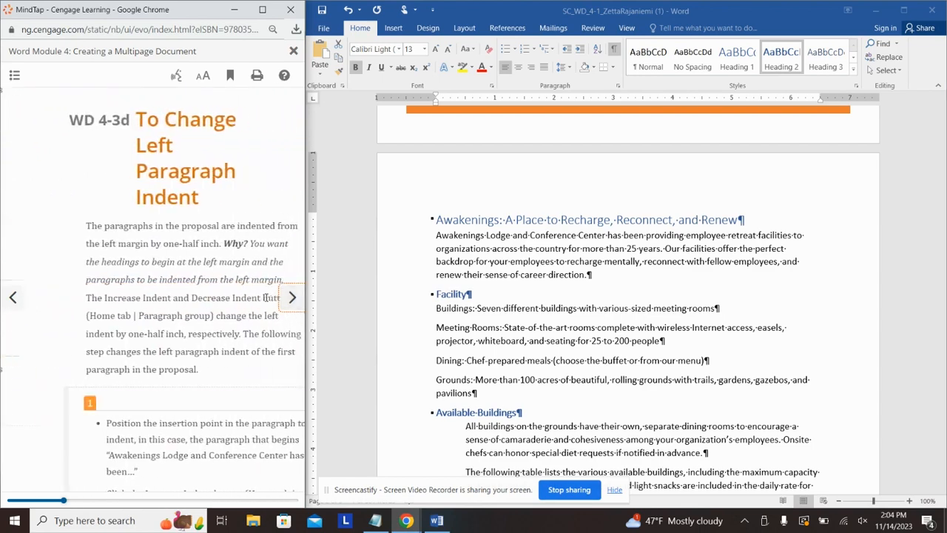
scroll(204, 239, "down", 2)
scroll(204, 239, "up", 1)
left_click(445, 248)
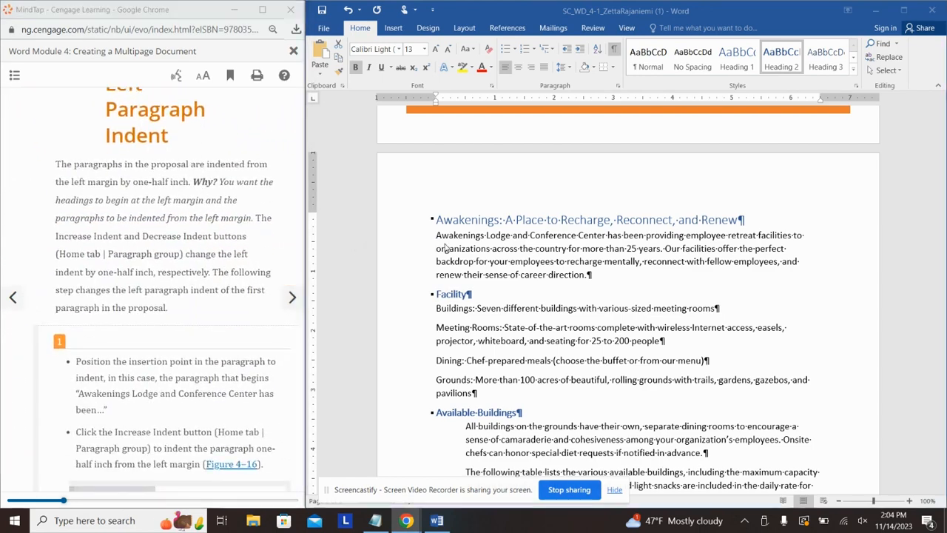
left_click(445, 248)
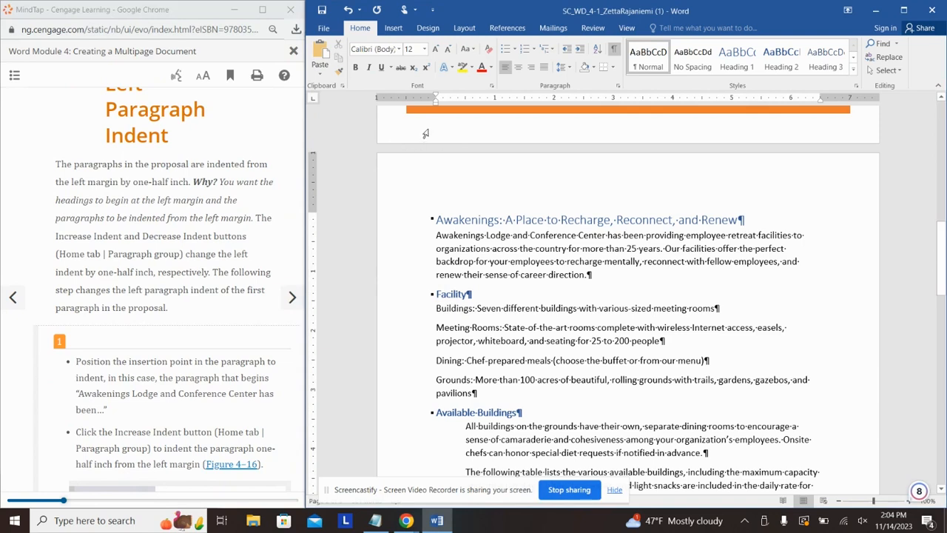
left_click_drag(437, 104, 465, 106)
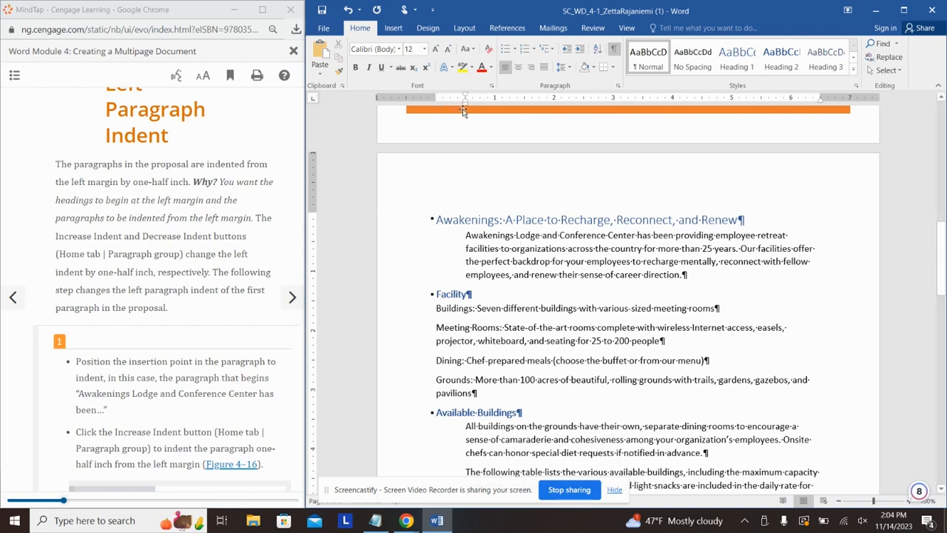
left_click(257, 244)
scroll(234, 281, "down", 7)
scroll(234, 281, "down", 5)
Step: Advance the tutorial to the first-page header lesson
left_click(289, 300)
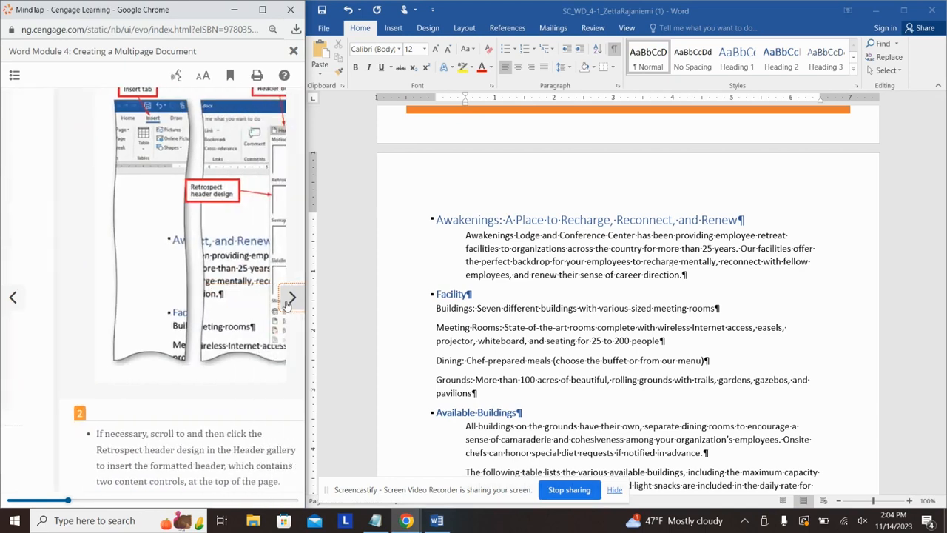
left_click(288, 300)
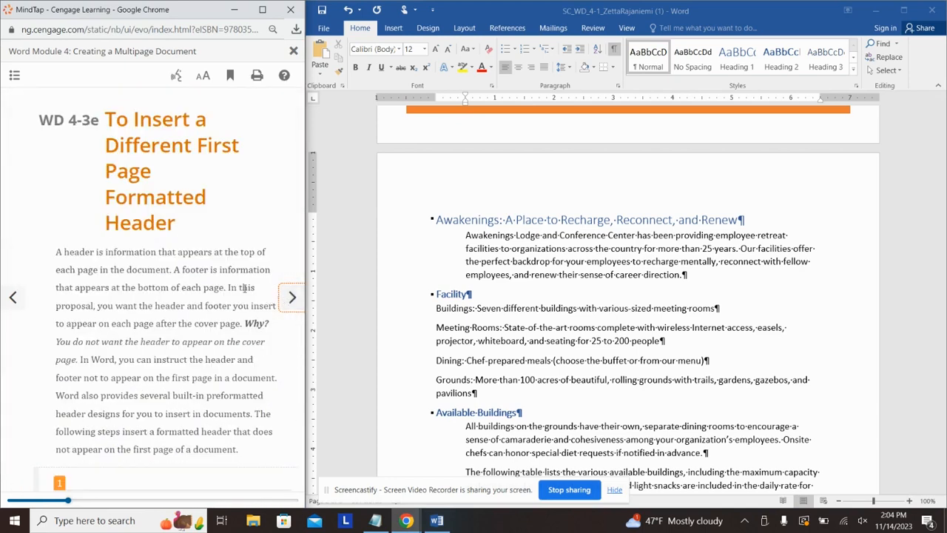
scroll(218, 265, "down", 5)
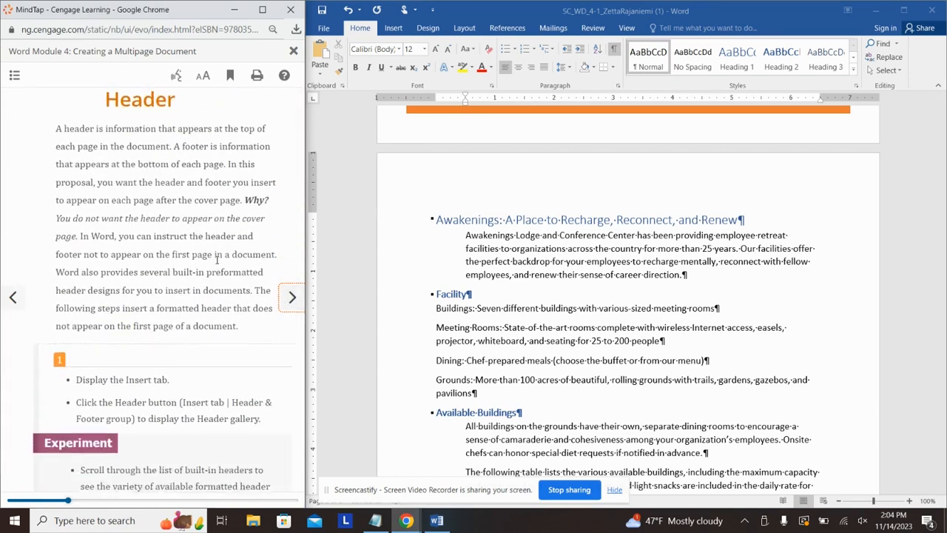
scroll(218, 259, "down", 2)
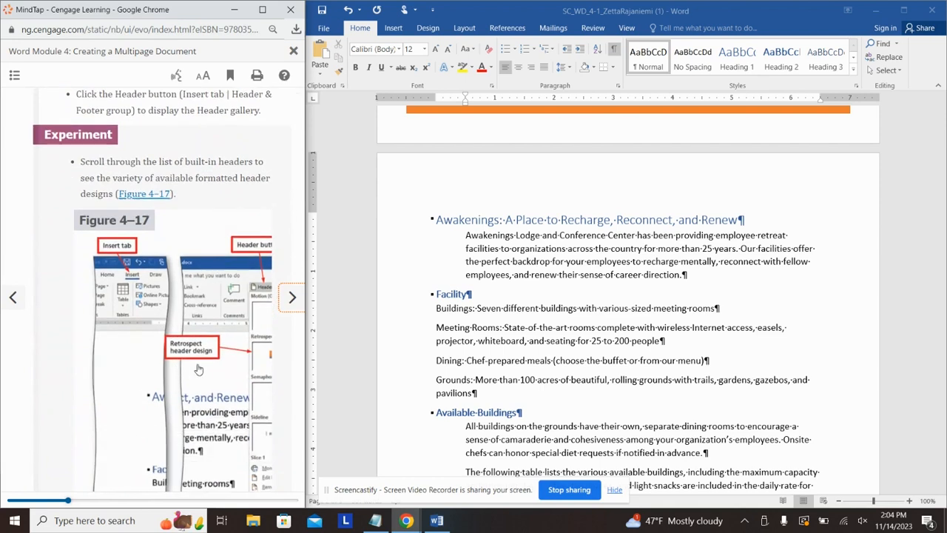
Step: Insert the Retrospect built-in header, showing EMPLOYEE RETREATS and a [DATE] placeholder
left_click(453, 205)
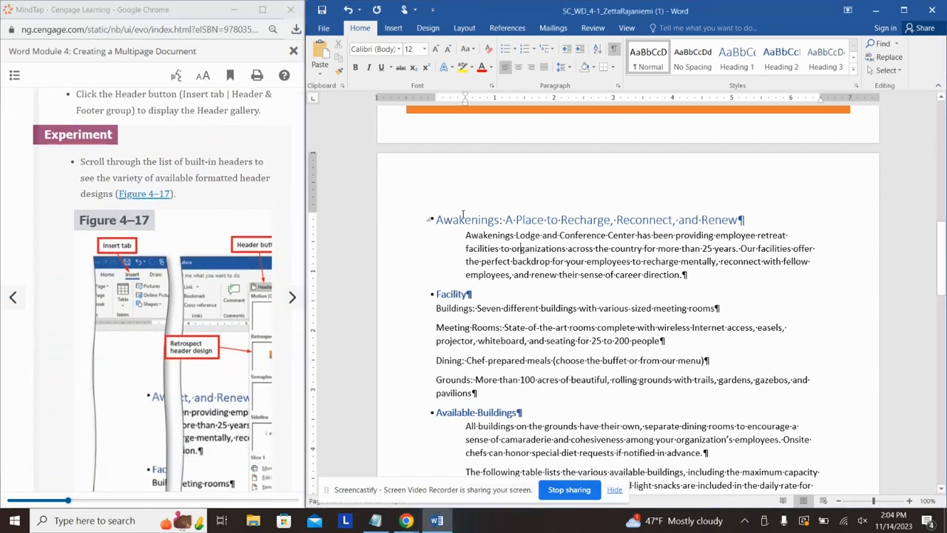
left_click(464, 218)
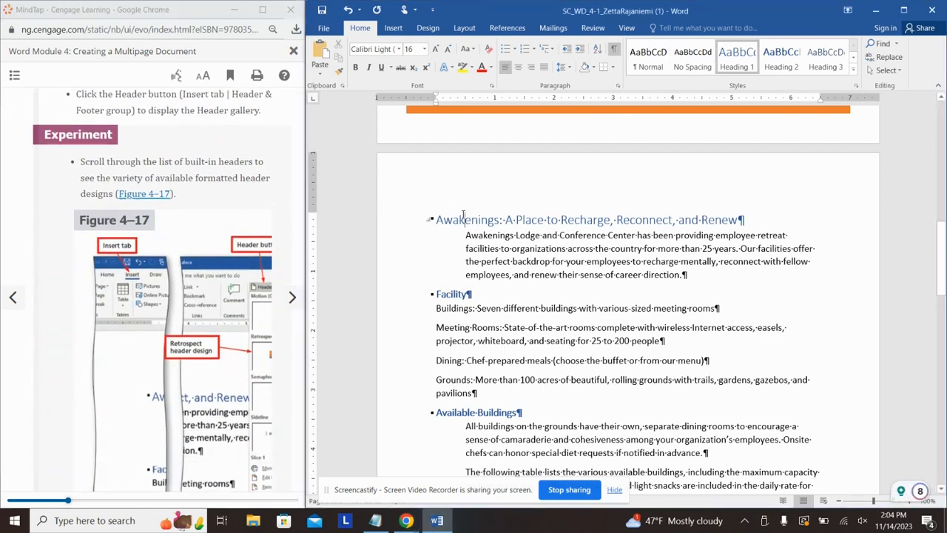
left_click(404, 31)
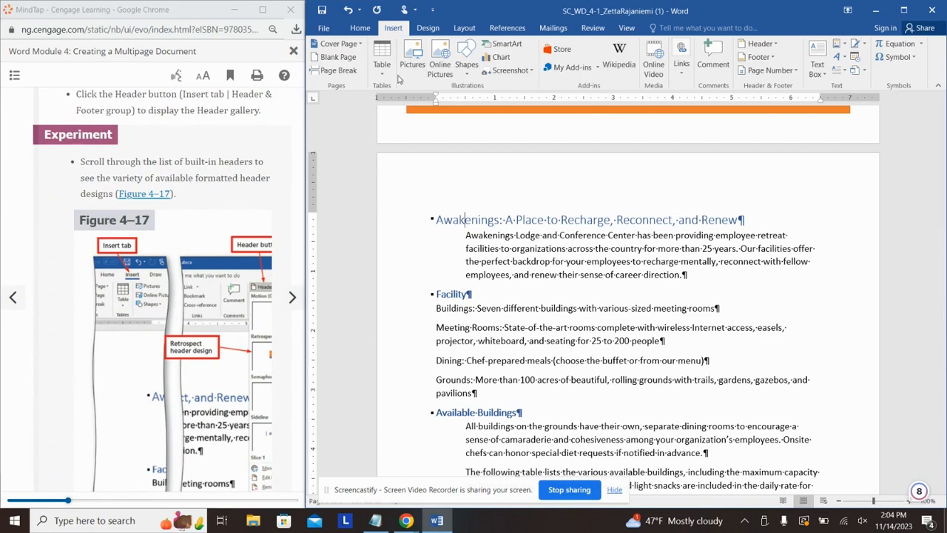
left_click(760, 43)
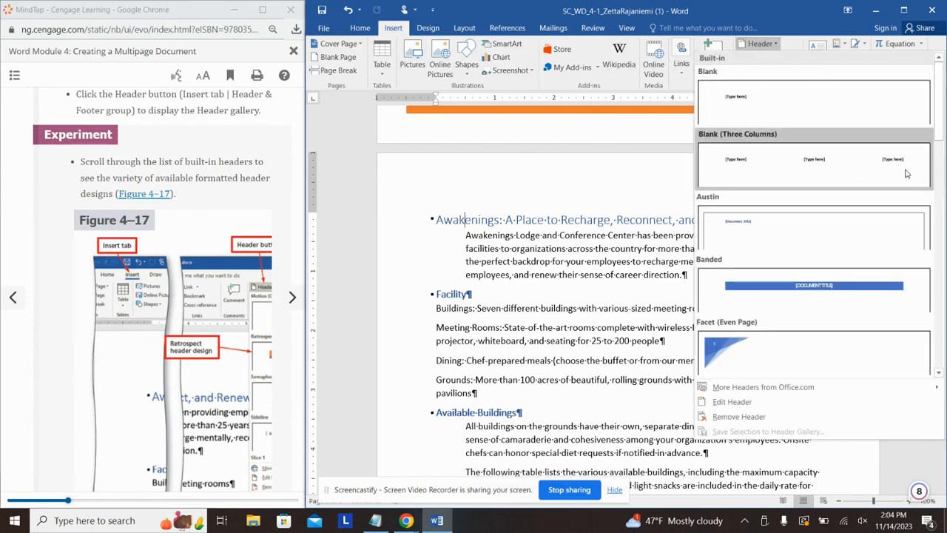
left_click_drag(940, 137, 942, 287)
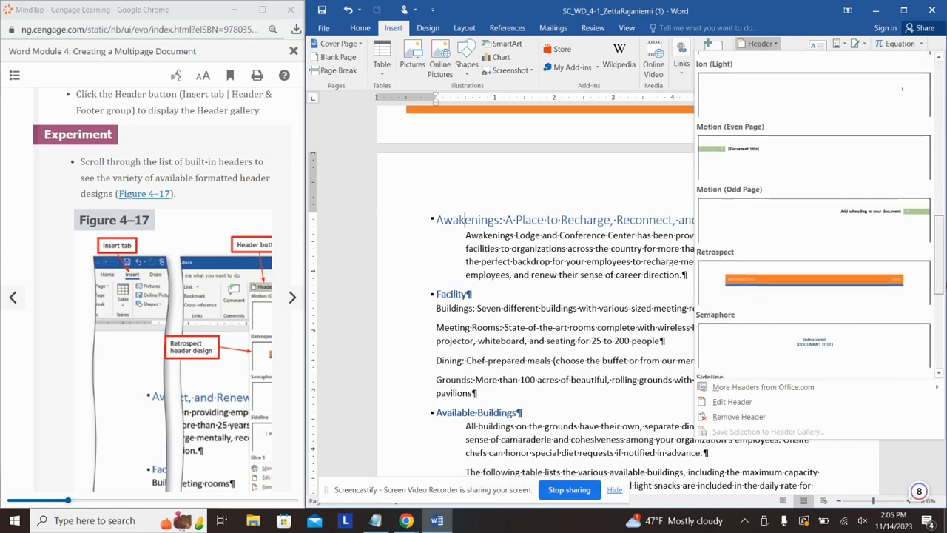
left_click(823, 278)
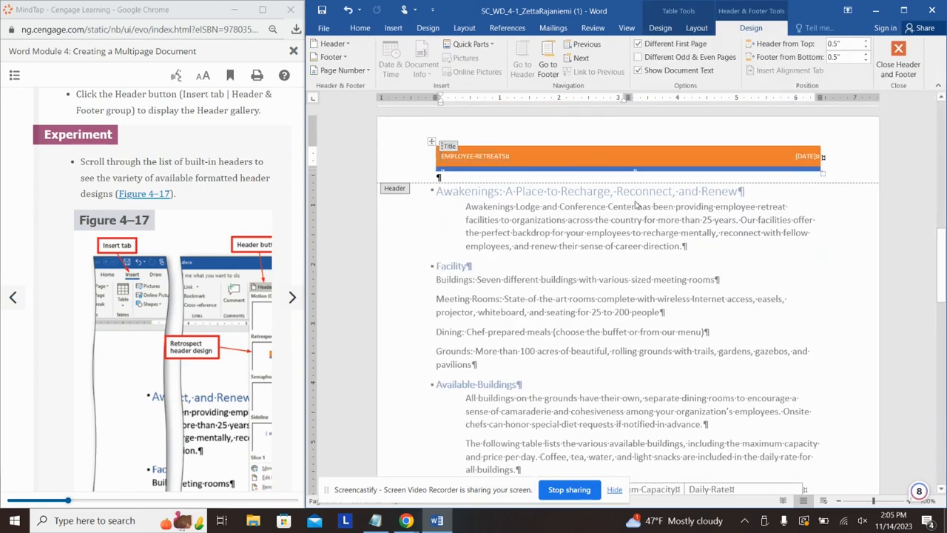
scroll(635, 210, "up", 10)
scroll(624, 189, "down", 4)
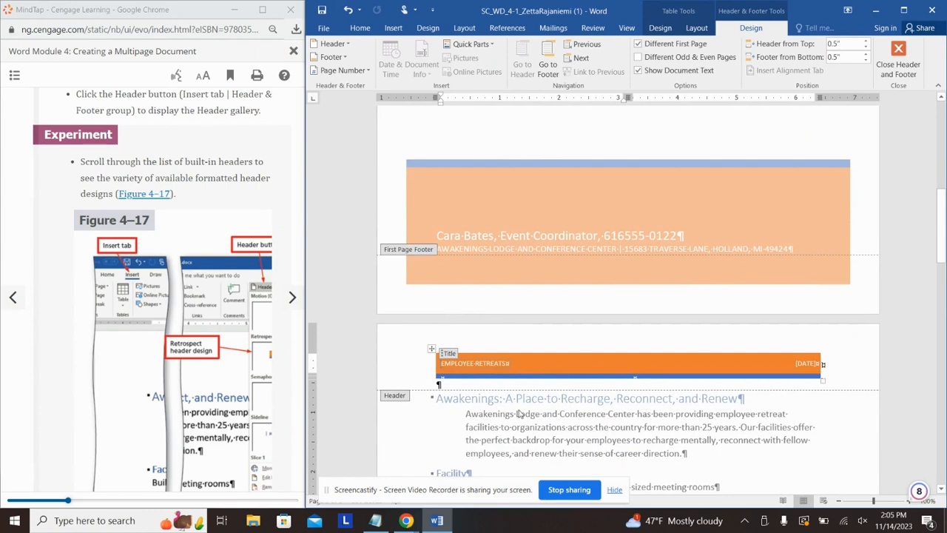
scroll(527, 361, "up", 12)
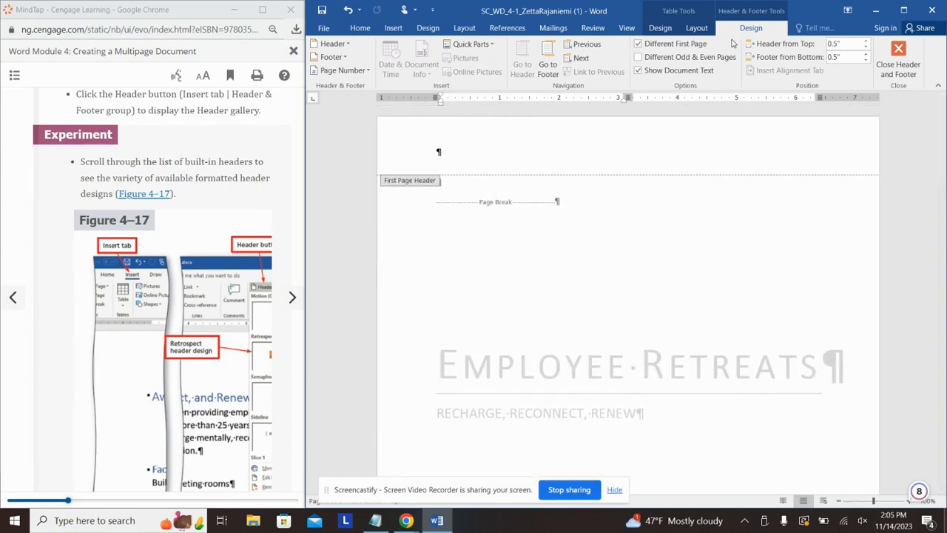
left_click(640, 45)
scroll(626, 246, "up", 10)
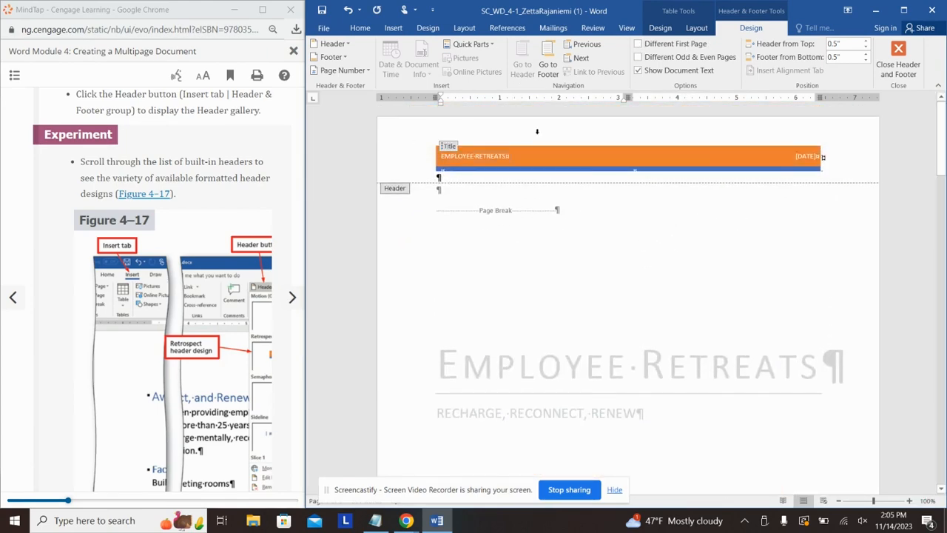
left_click(638, 43)
left_click_drag(233, 150, 229, 163)
left_click(231, 139)
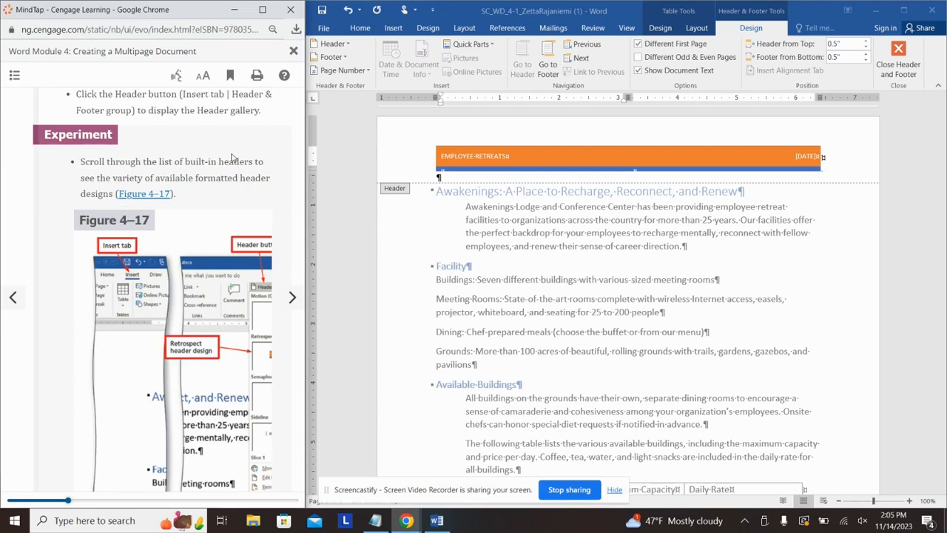
scroll(244, 222, "down", 8)
scroll(244, 222, "down", 5)
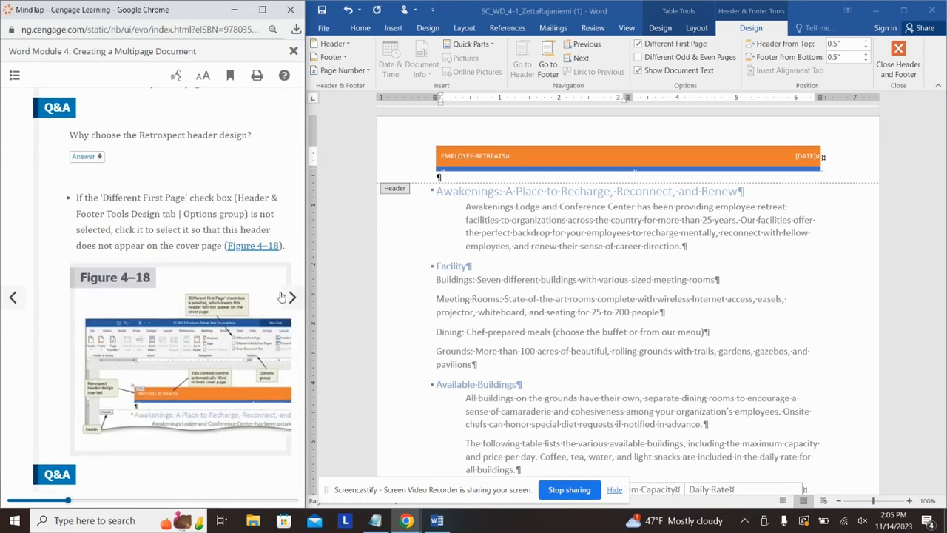
left_click(288, 298)
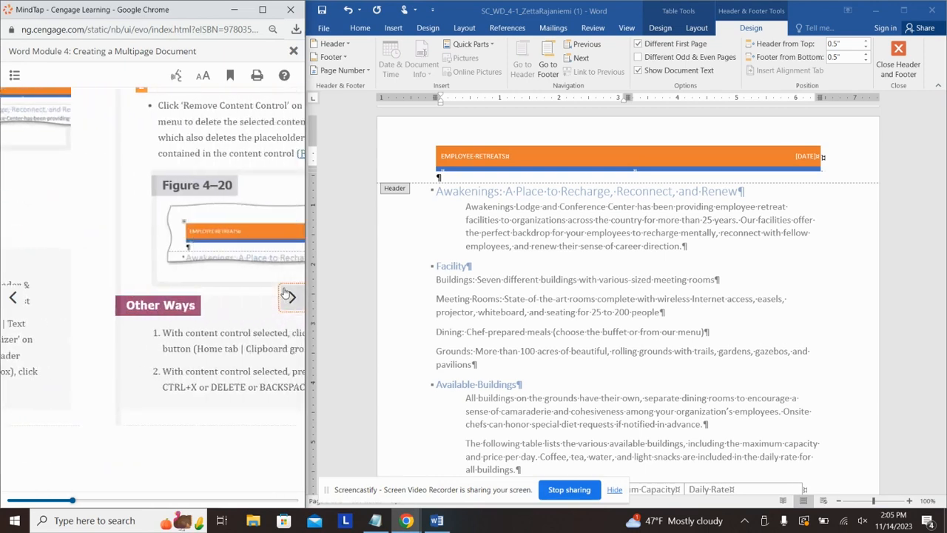
scroll(211, 196, "down", 2)
scroll(218, 191, "up", 2)
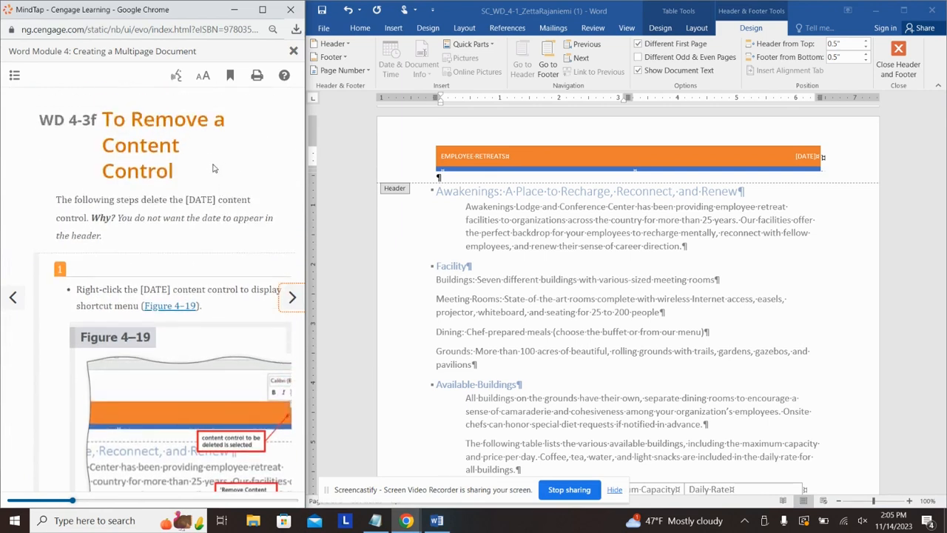
left_click(820, 160)
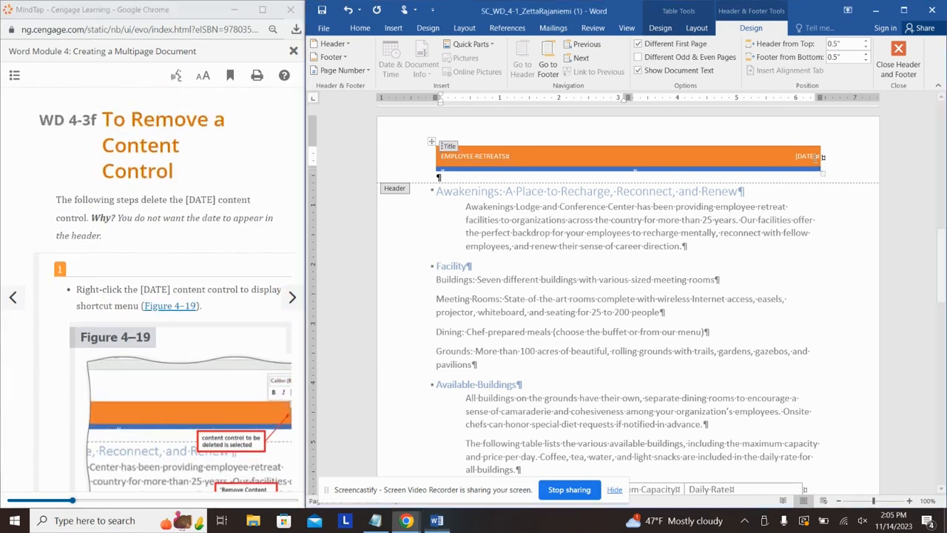
Step: Remove the [DATE] content control from the header, leaving only EMPLOYEE RETREATS
right_click(814, 158)
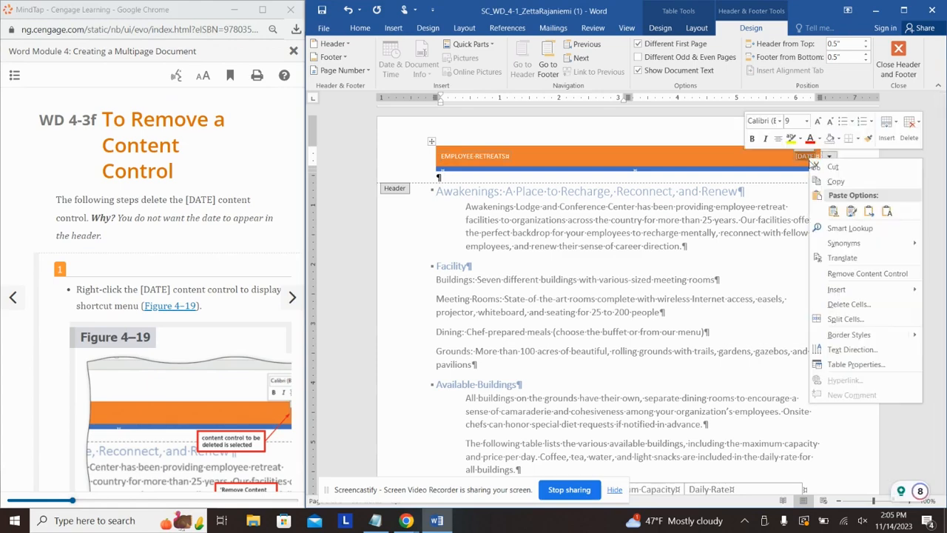
left_click(859, 274)
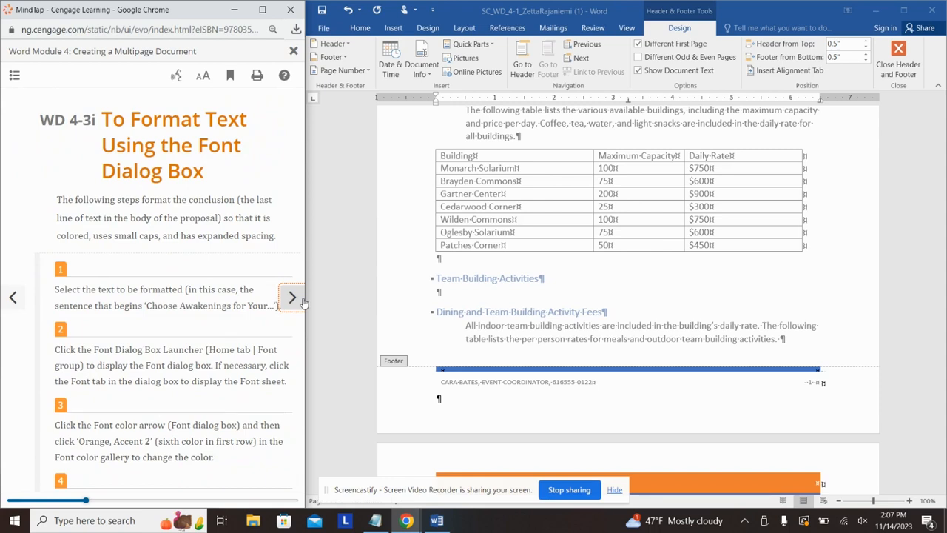
Step: Select the closing line 'Choose Awakenings for Your Next Employee Retreat!' at the document's end
scroll(196, 349, "down", 3)
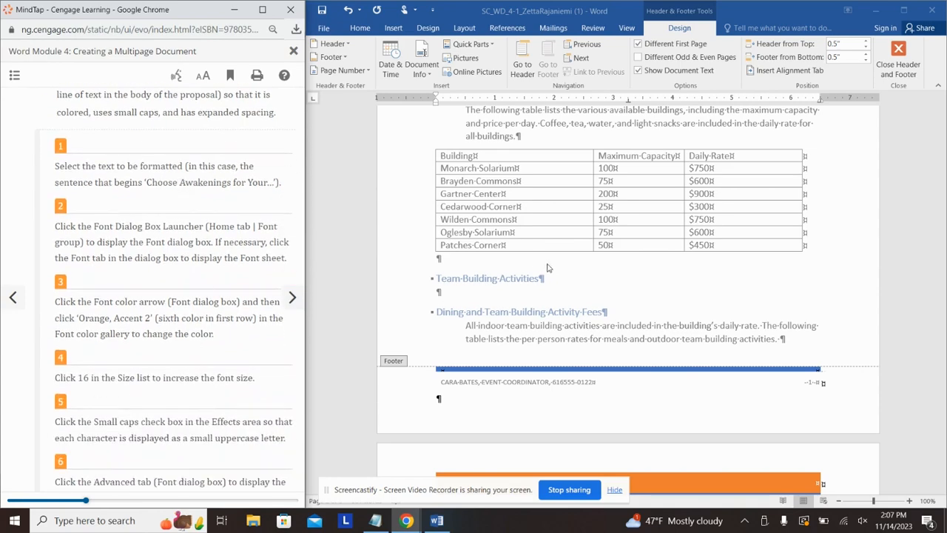
scroll(562, 265, "down", 15)
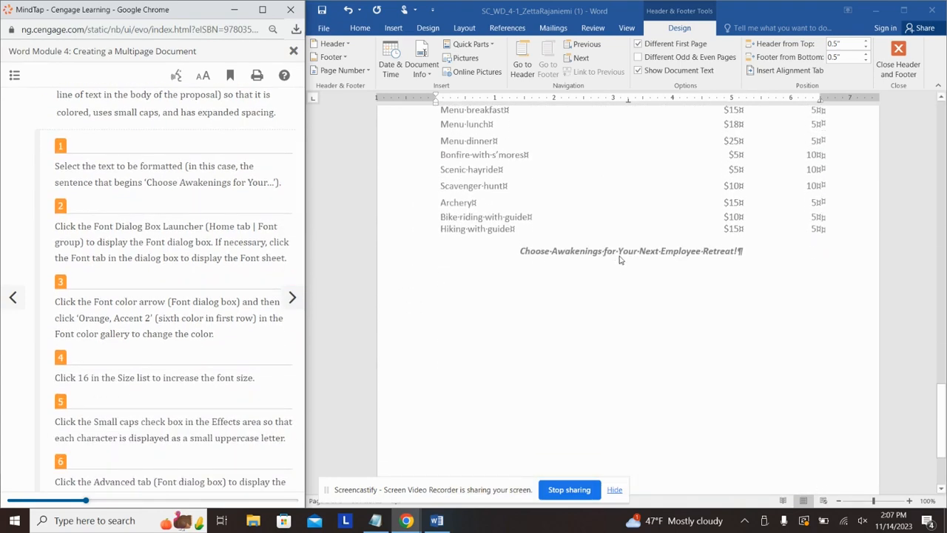
triple_click(622, 255)
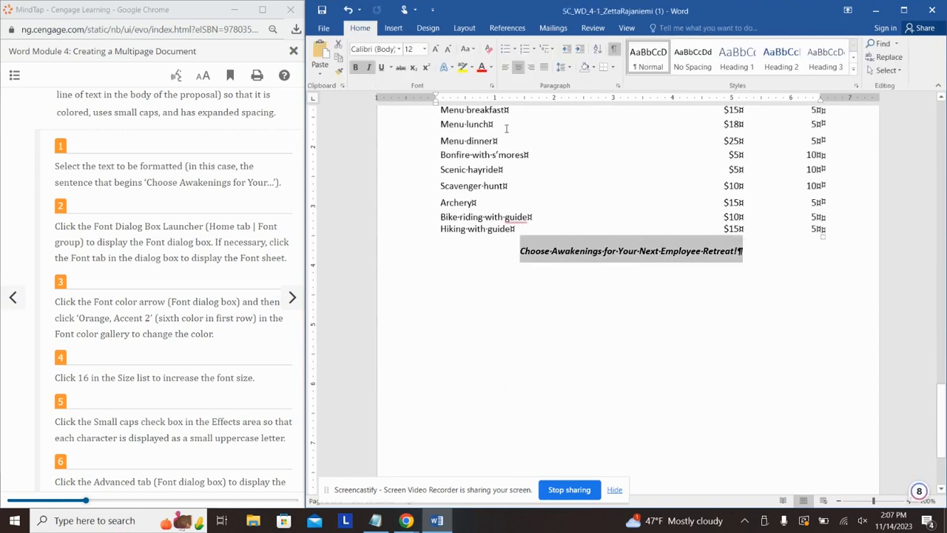
Step: In the Font dialog, set the closing line to Orange Accent 2, 16 pt, small caps
left_click(492, 87)
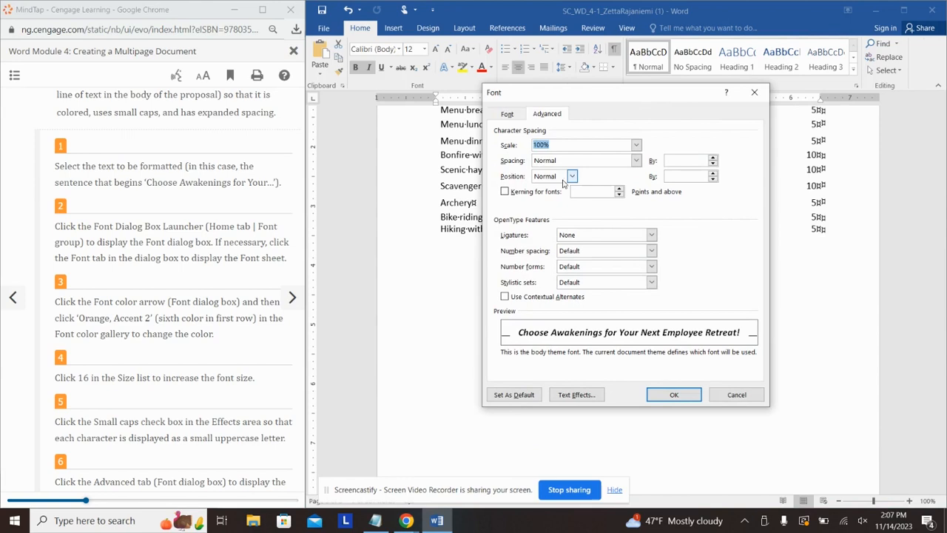
left_click(507, 115)
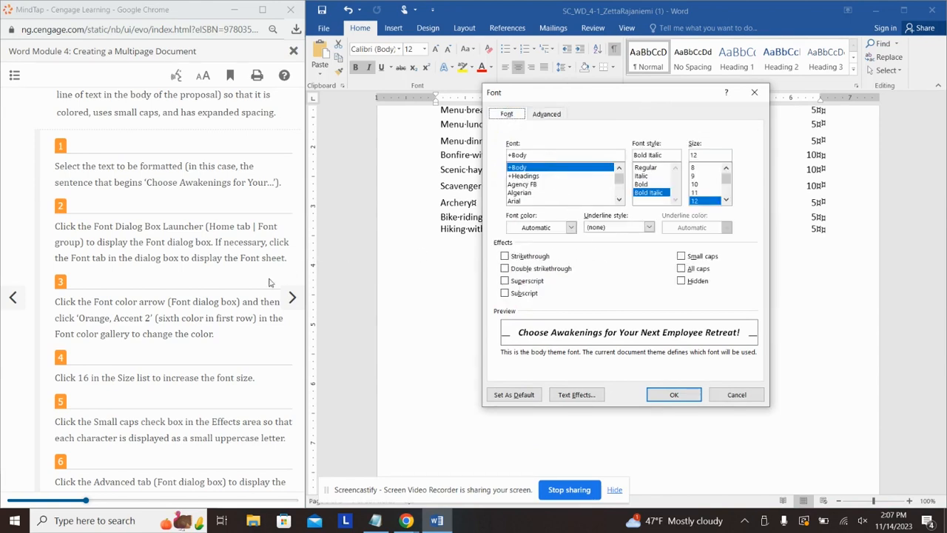
scroll(169, 312, "down", 2)
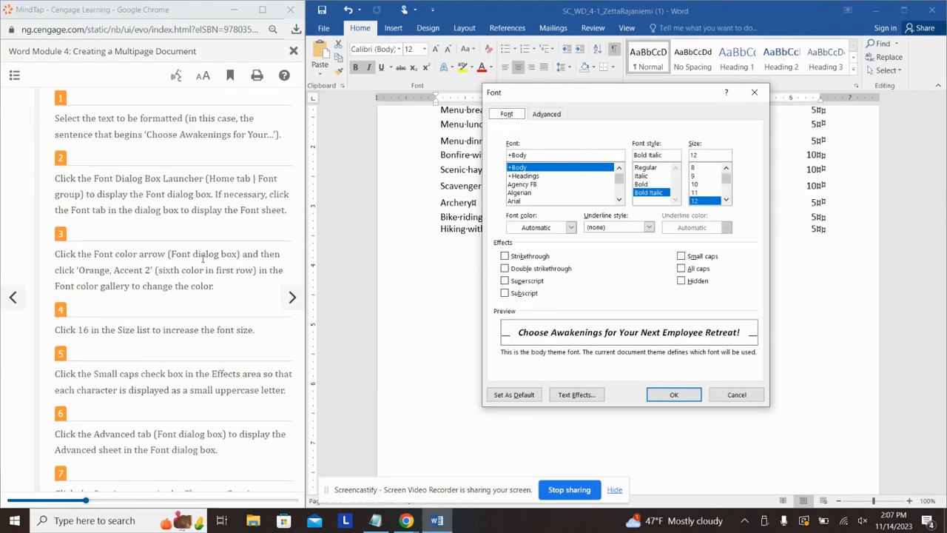
left_click(570, 227)
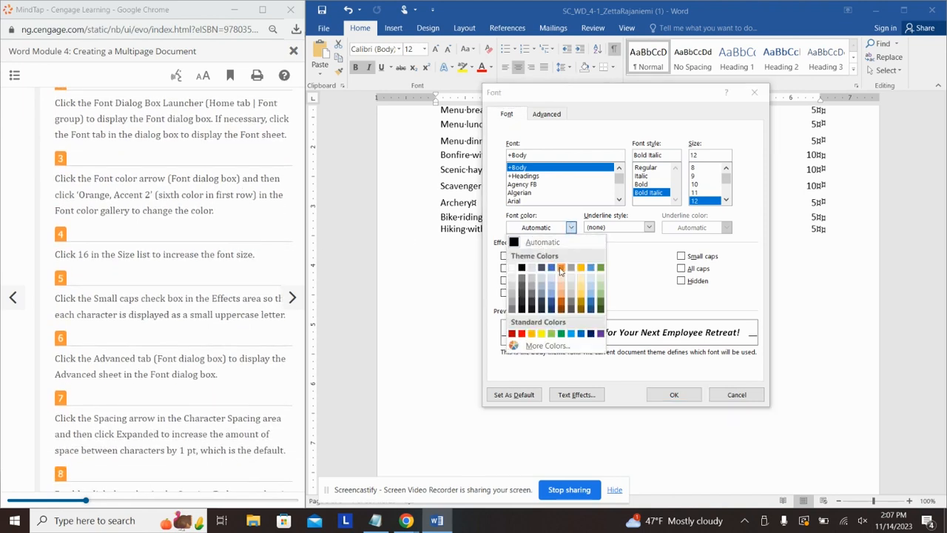
left_click(561, 268)
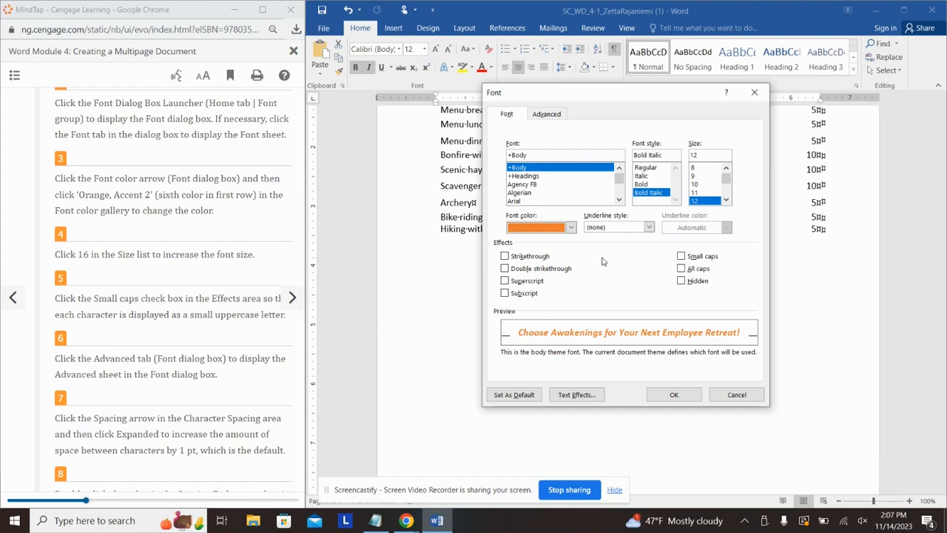
left_click(726, 200)
left_click(726, 201)
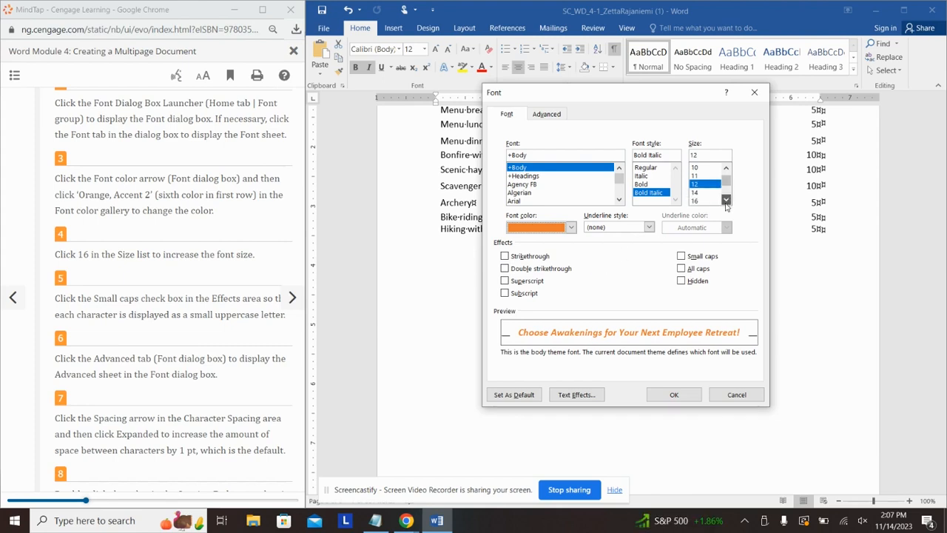
left_click(703, 200)
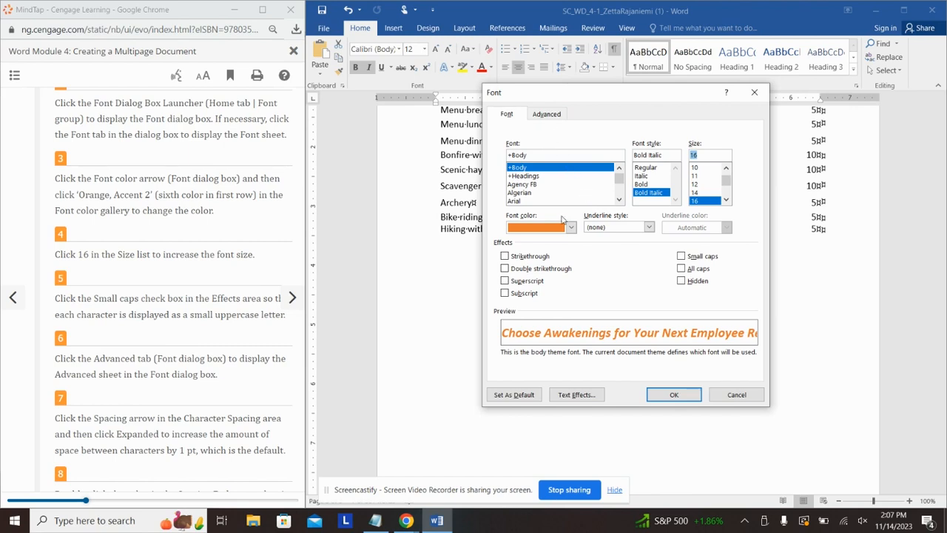
left_click(681, 257)
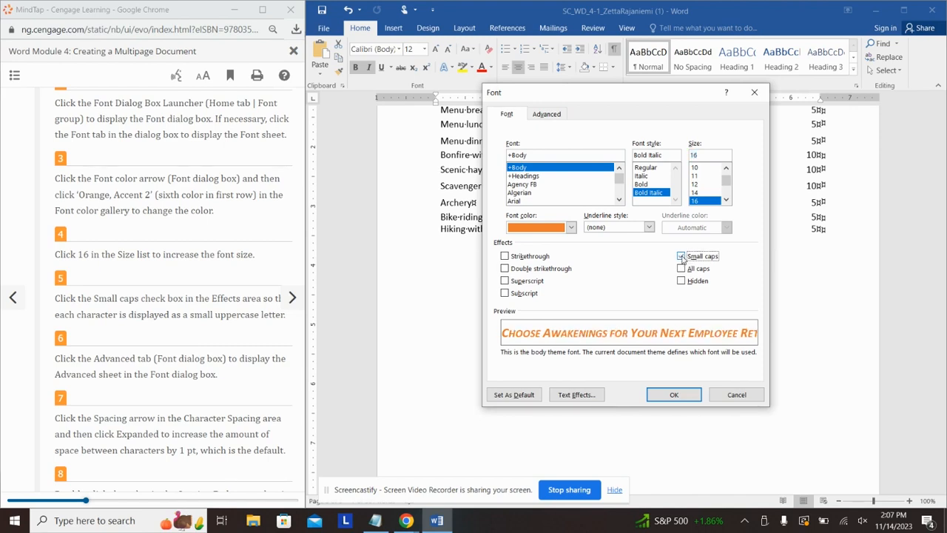
Step: Set character spacing to Expanded and apply the font changes
left_click(546, 114)
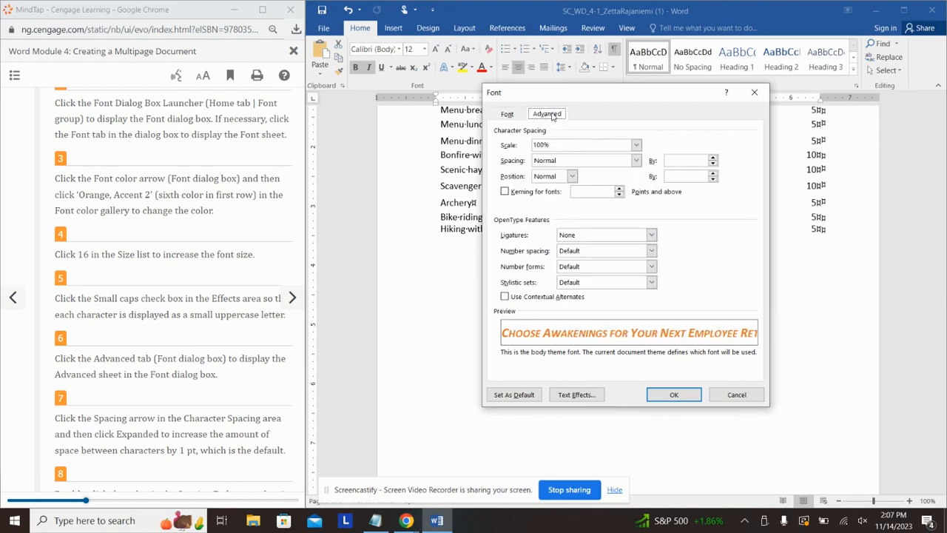
scroll(178, 390, "down", 2)
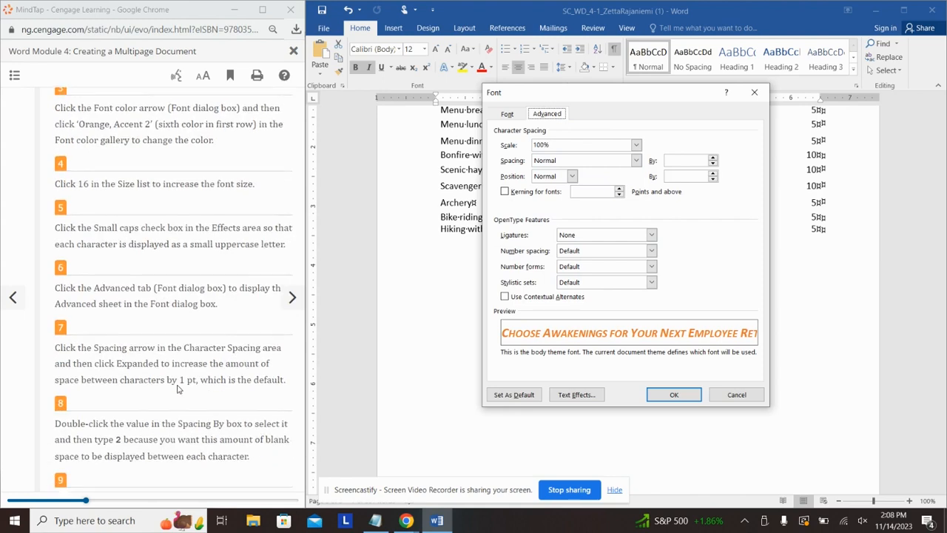
scroll(177, 390, "down", 1)
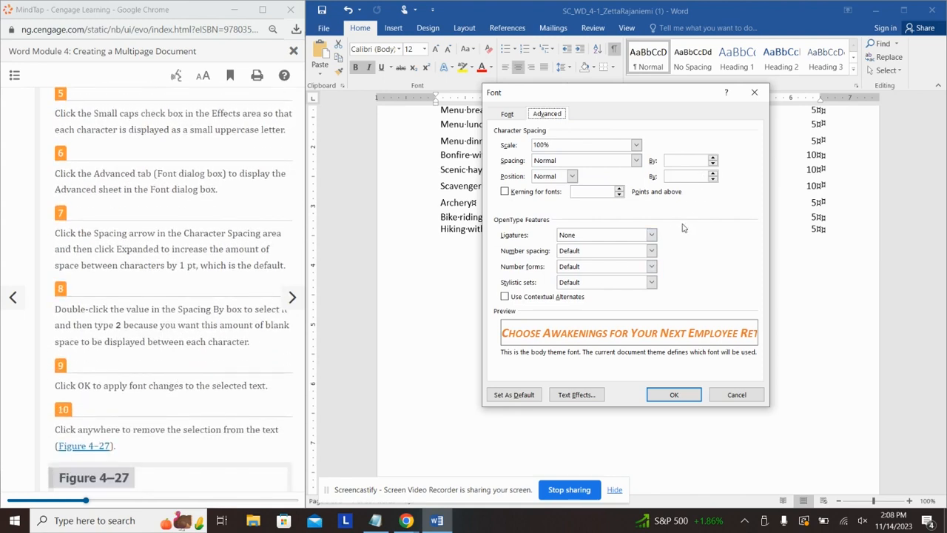
left_click(638, 161)
left_click(632, 179)
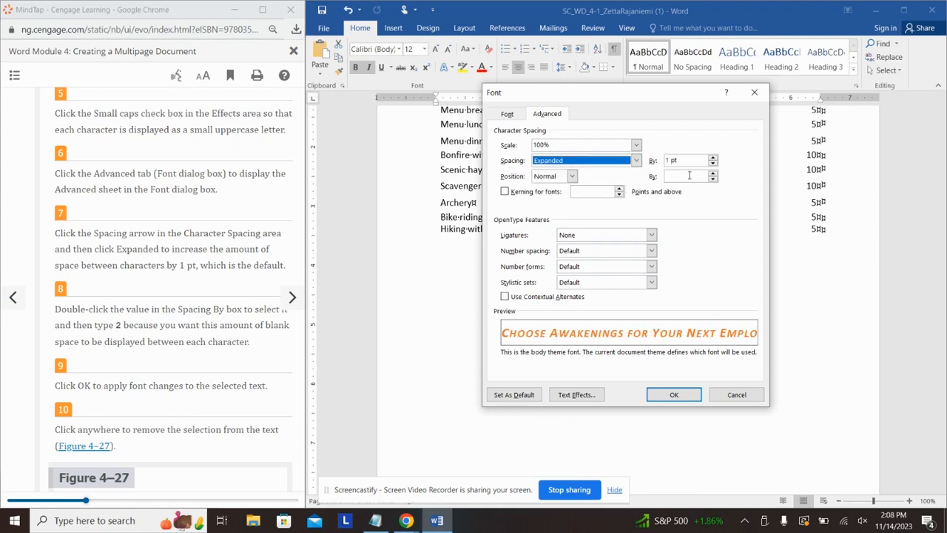
left_click(671, 160)
key("BackSpace")
key("Return")
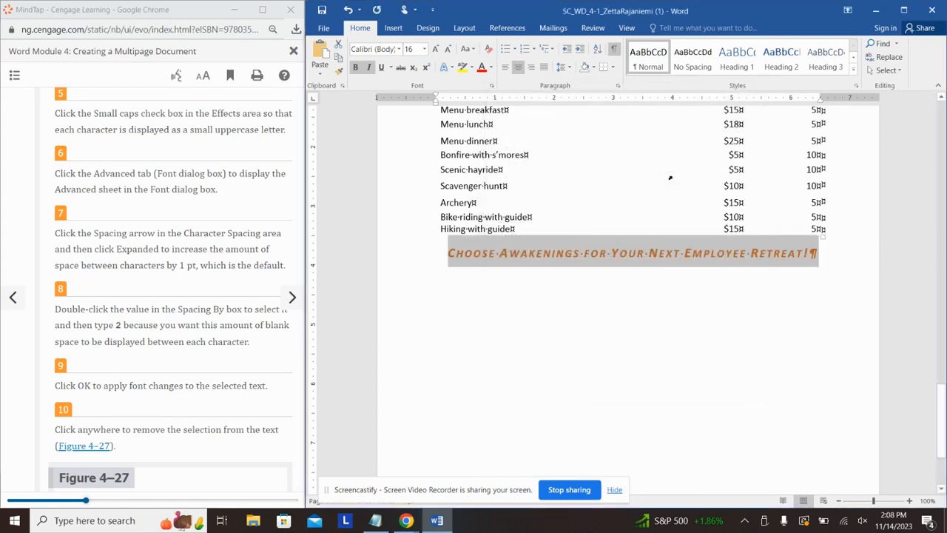
left_click(184, 360)
scroll(184, 360, "down", 4)
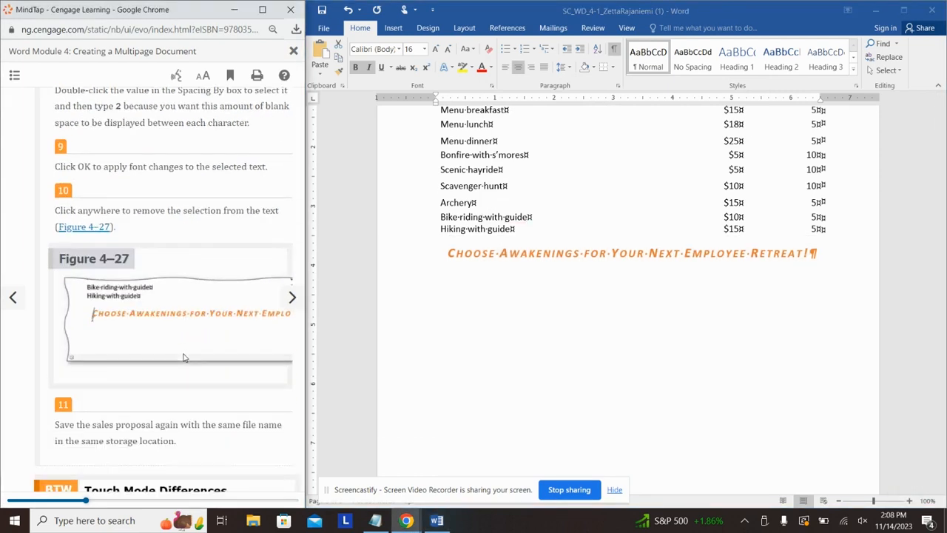
scroll(207, 300, "down", 2)
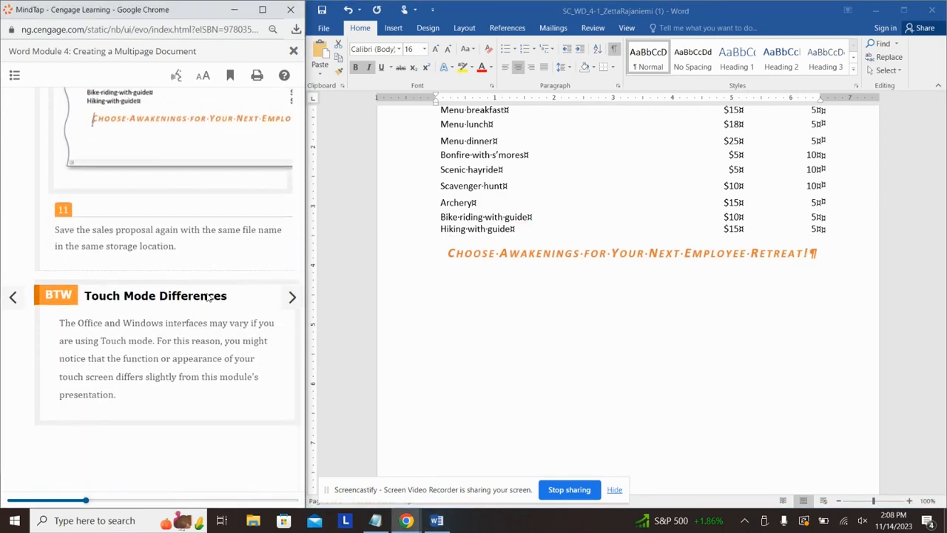
left_click(291, 297)
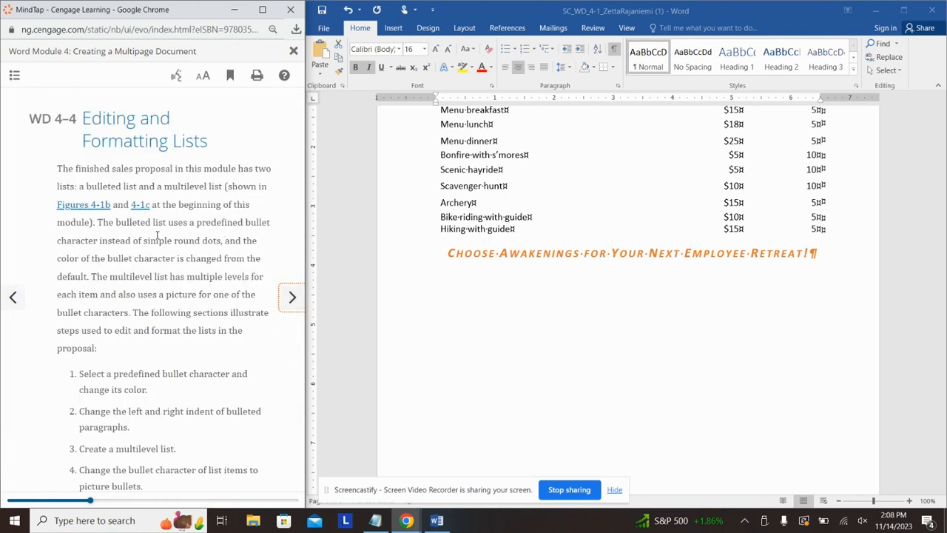
scroll(157, 237, "down", 2)
left_click(290, 298)
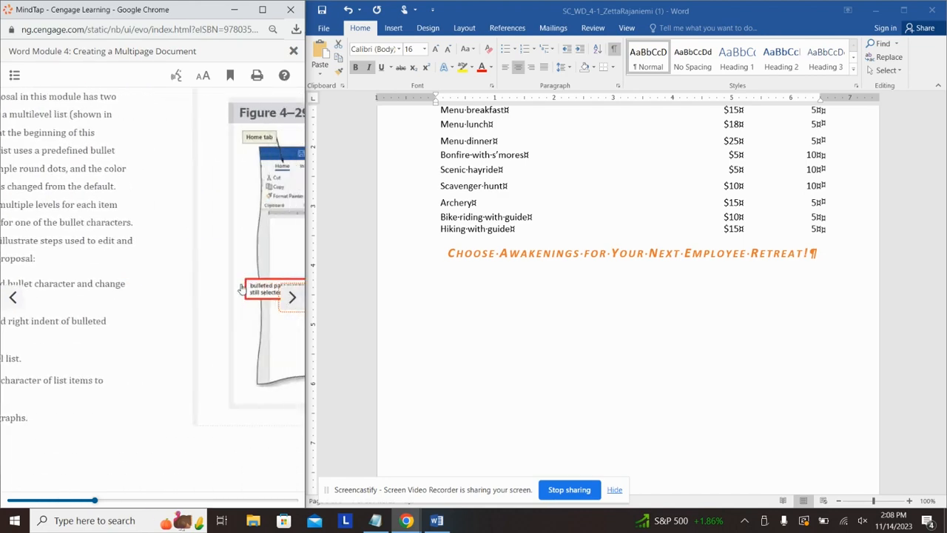
scroll(164, 249, "down", 4)
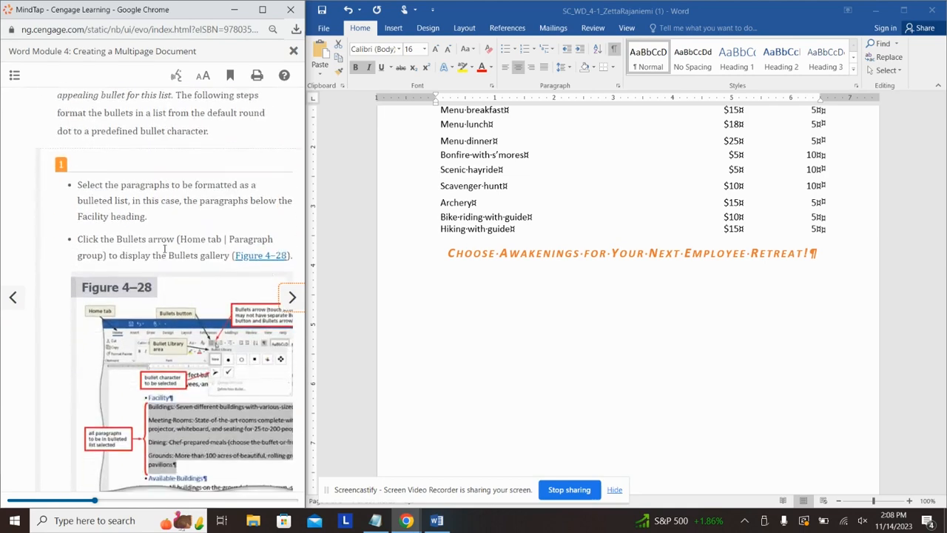
scroll(164, 249, "down", 2)
left_click(559, 230)
scroll(571, 191, "up", 2)
scroll(571, 191, "up", 10)
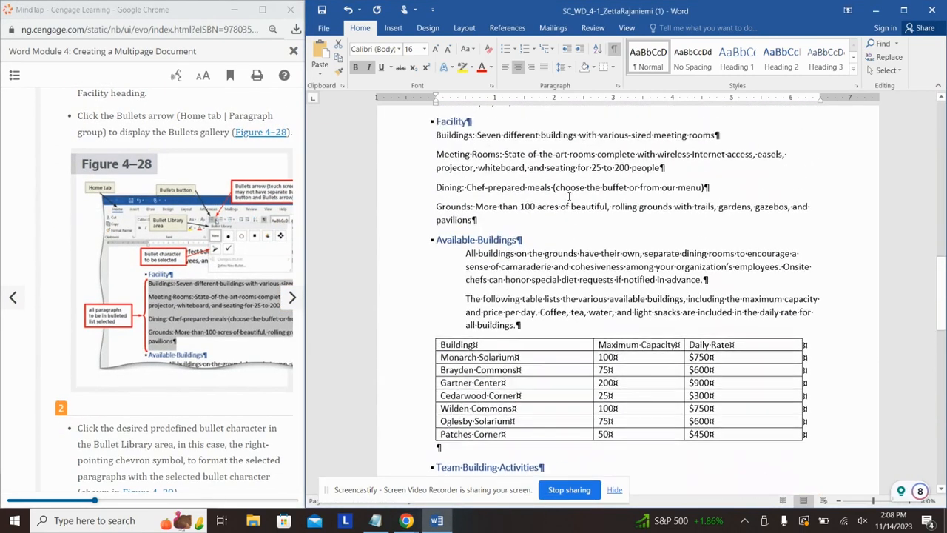
Step: Apply arrowhead bullets from the Bullet Library to the four Facility paragraphs, Buildings through Grounds
scroll(571, 195, "up", 3)
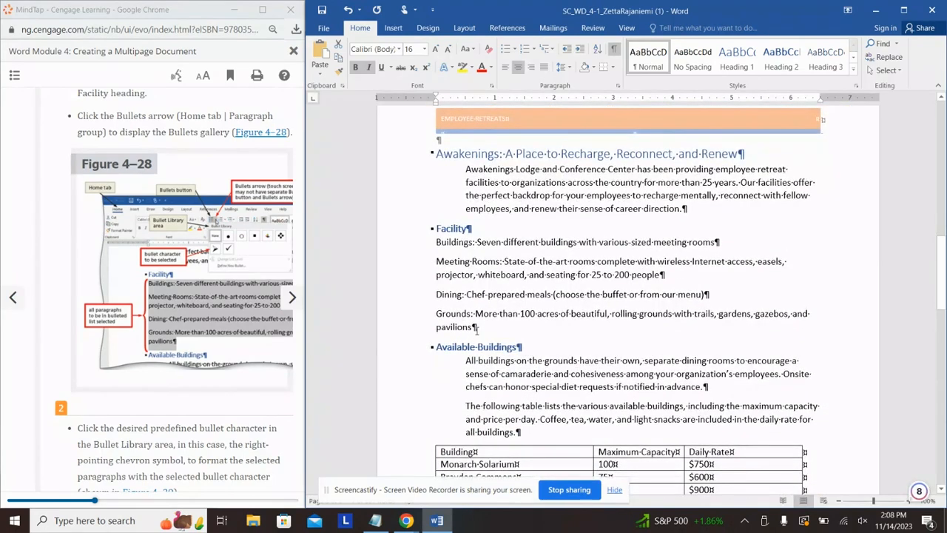
left_click_drag(477, 328, 436, 242)
scroll(143, 288, "down", 5)
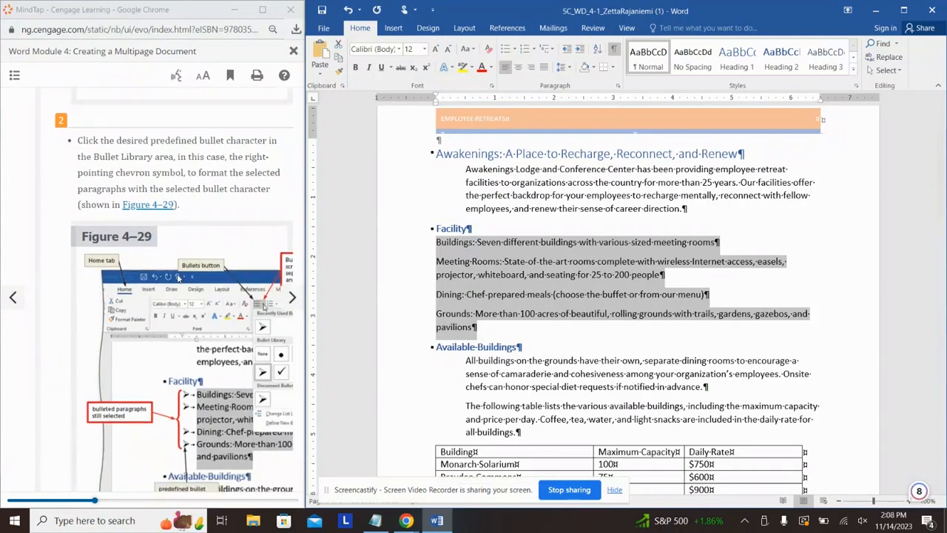
left_click(516, 49)
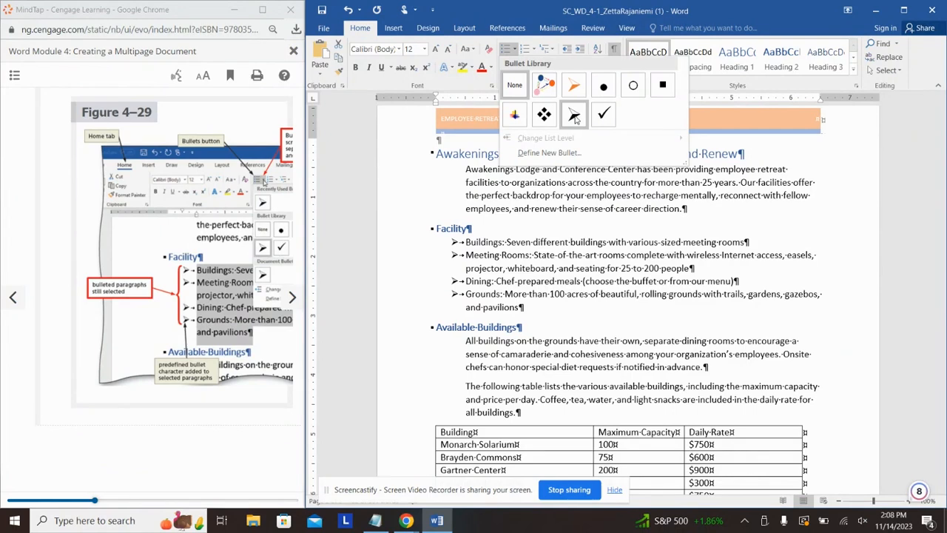
left_click(575, 116)
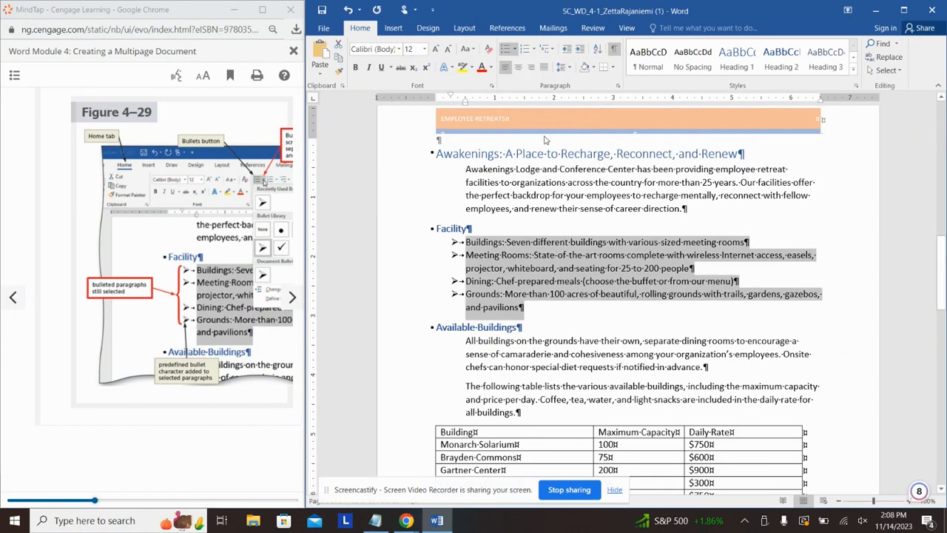
left_click(291, 296)
scroll(170, 221, "down", 4)
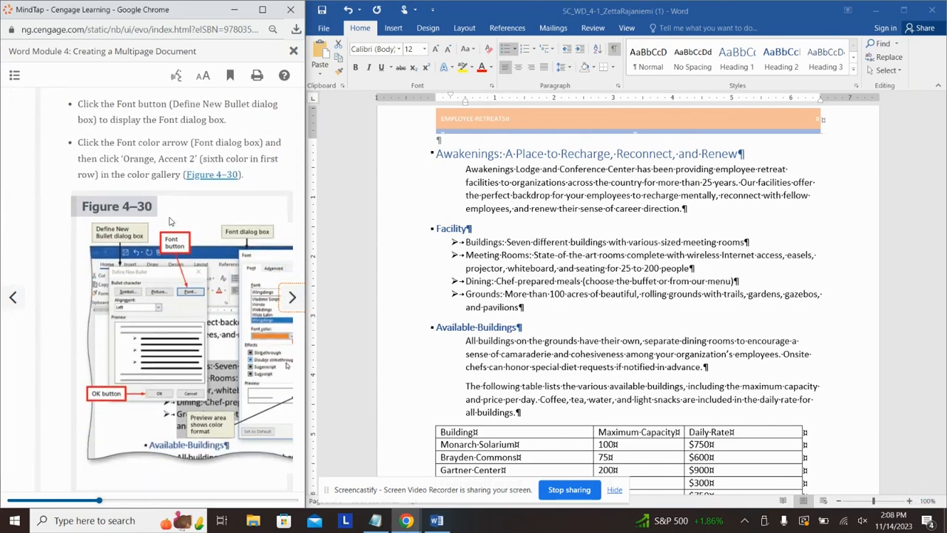
Step: Open Define New Bullet's font colour options, then cancel without changing anything
left_click(506, 15)
left_click(514, 49)
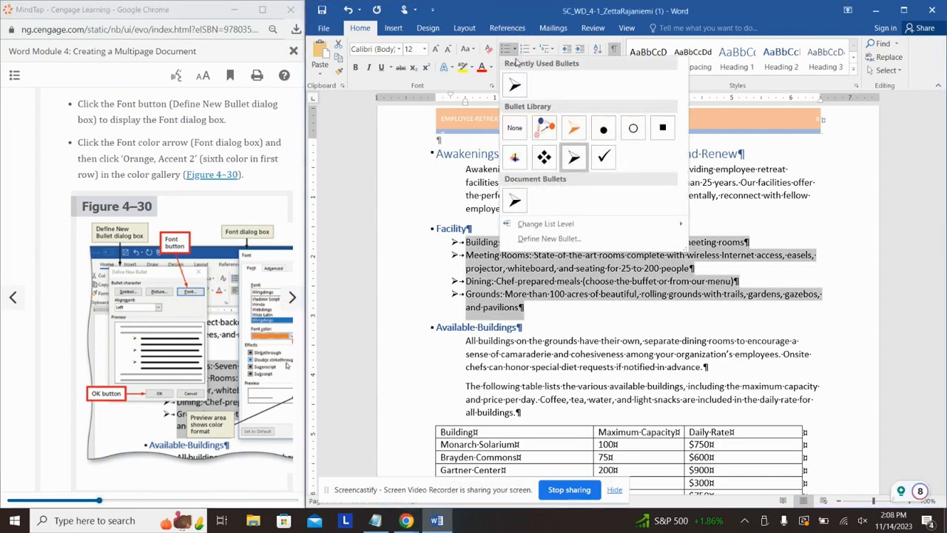
left_click(551, 239)
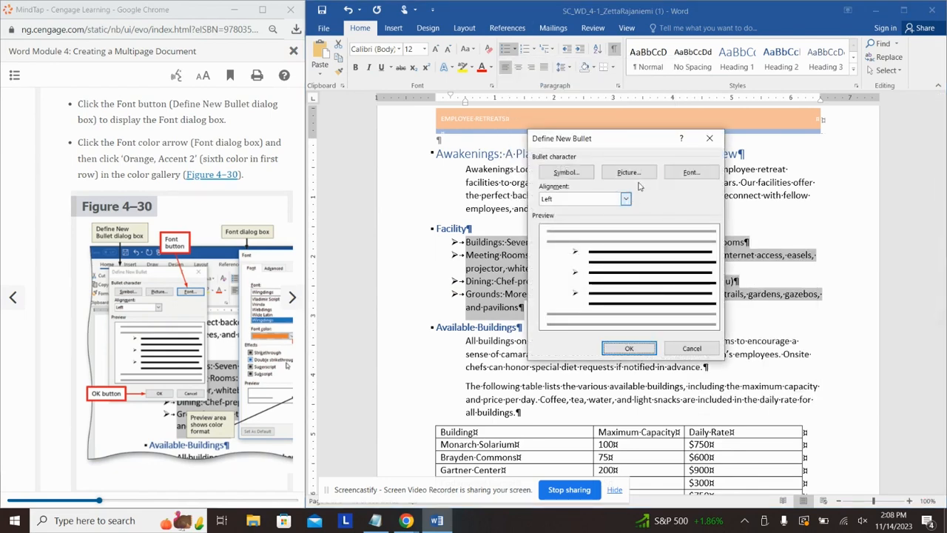
left_click(688, 172)
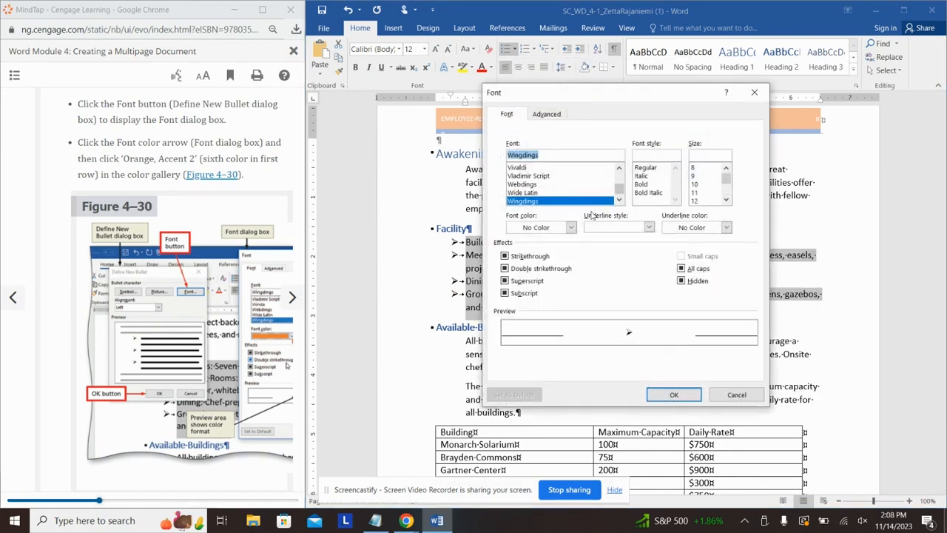
left_click(571, 229)
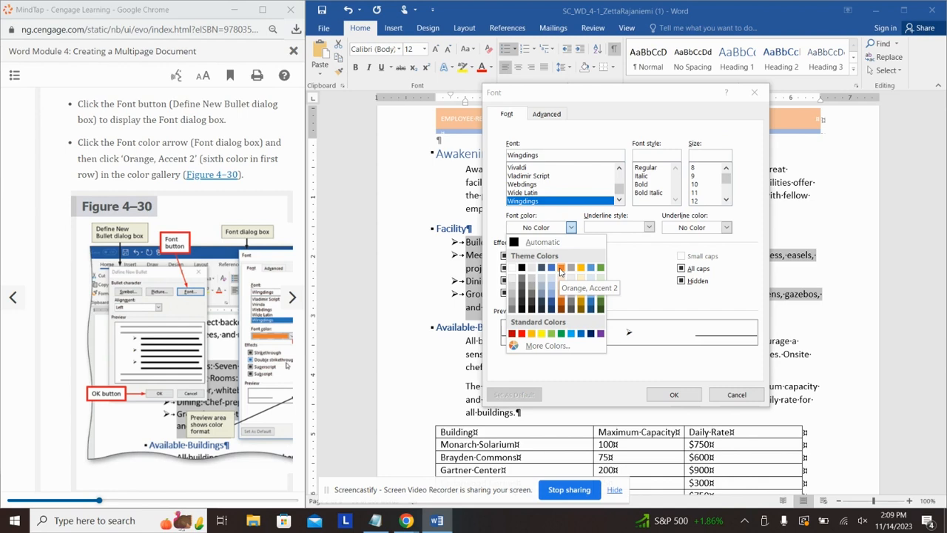
left_click(739, 395)
left_click(737, 395)
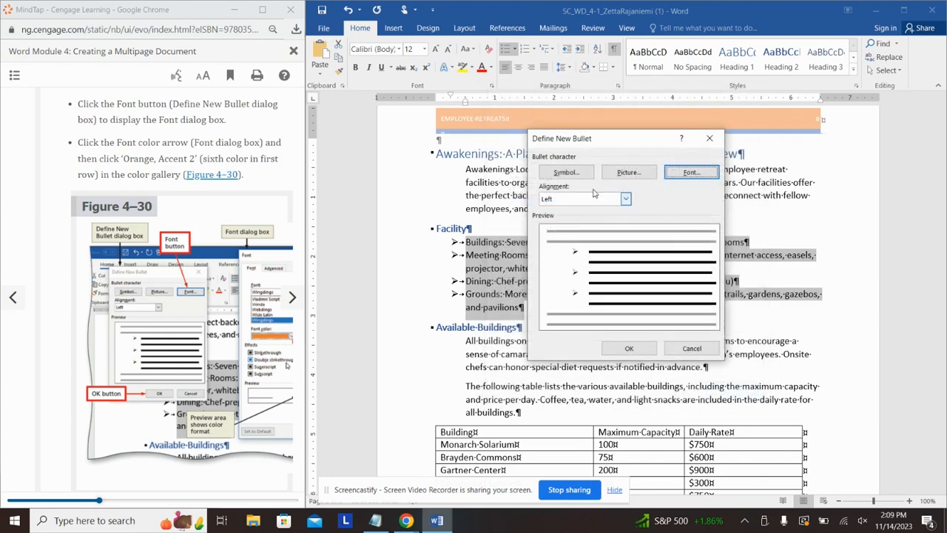
left_click(708, 139)
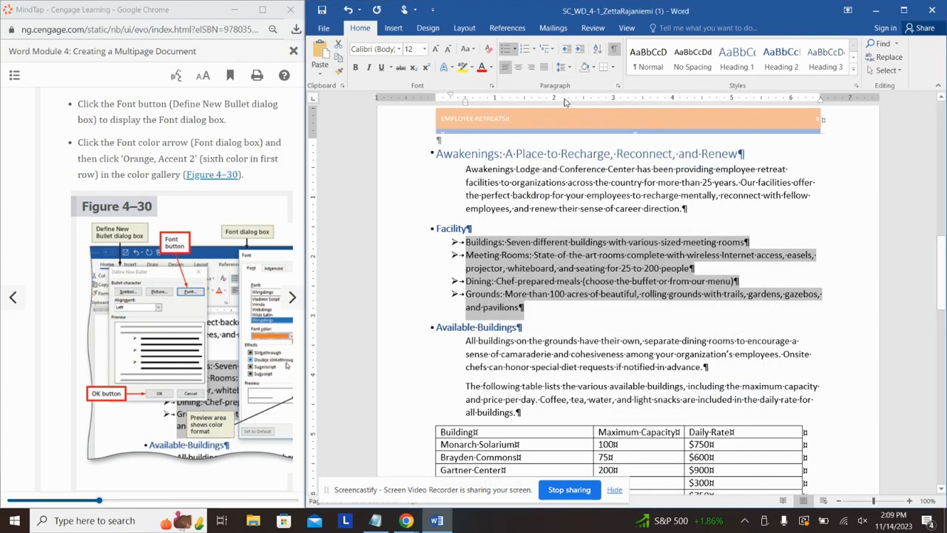
Step: Apply the orange arrow bullet from the Bullets gallery to the Facility list
left_click(515, 48)
left_click(575, 128)
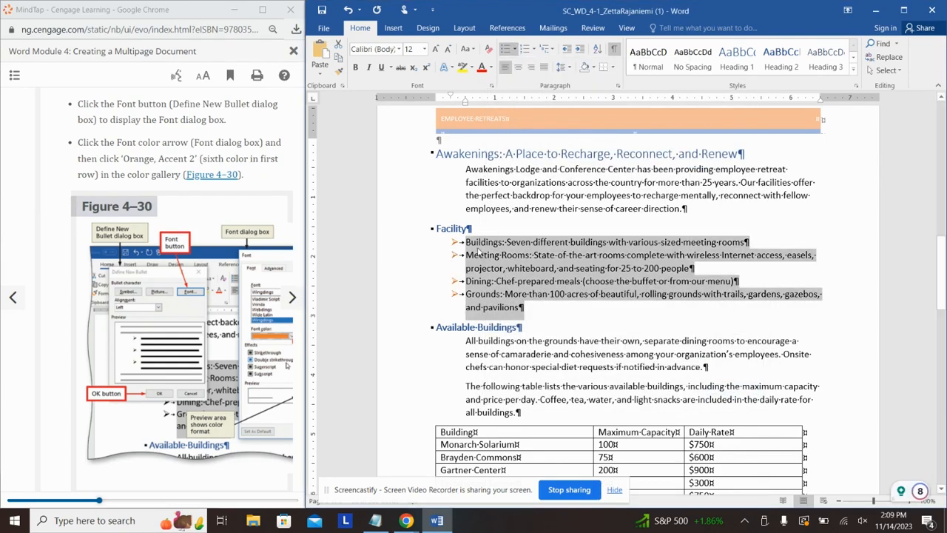
left_click(548, 323)
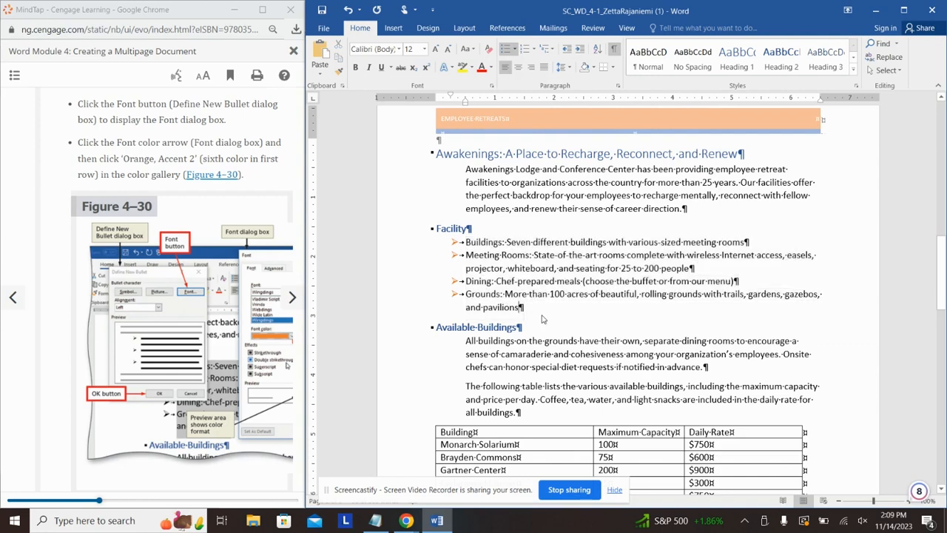
scroll(227, 269, "down", 5)
scroll(227, 269, "down", 1)
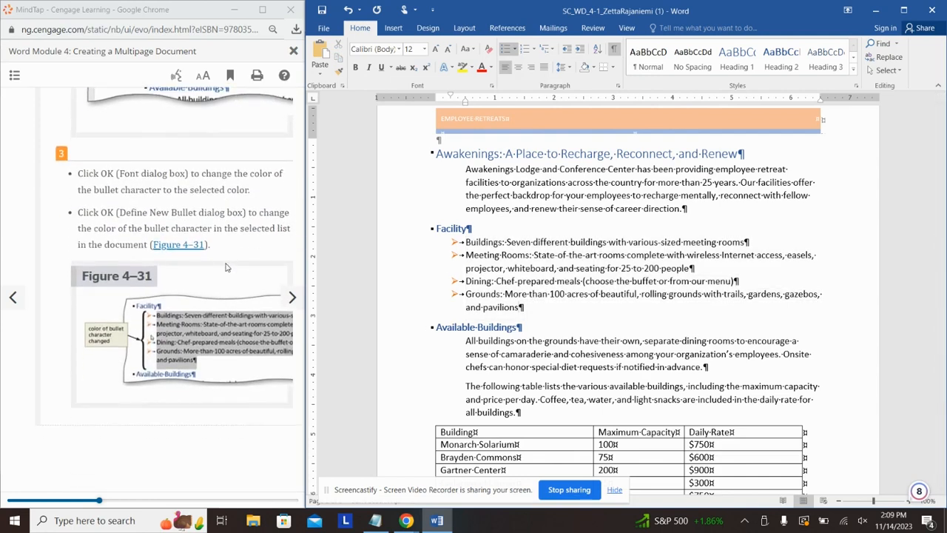
Step: Move the four Facility bullet items one-half inch further from the left margin
left_click(292, 296)
scroll(217, 248, "up", 3)
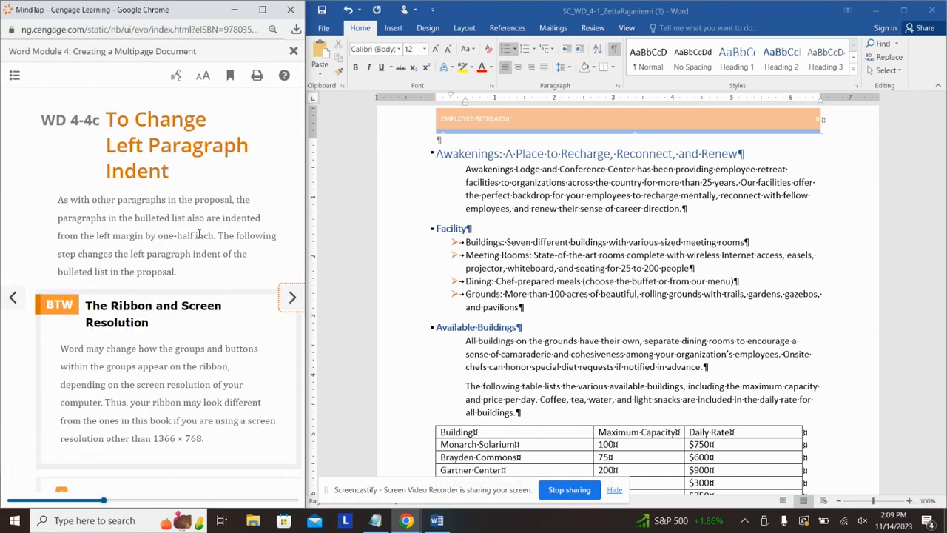
scroll(209, 215, "down", 5)
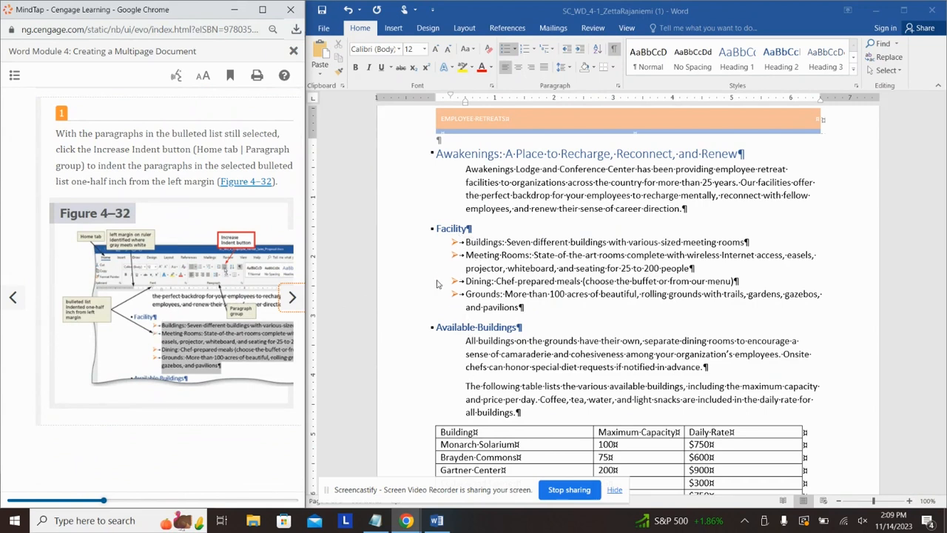
left_click(472, 243)
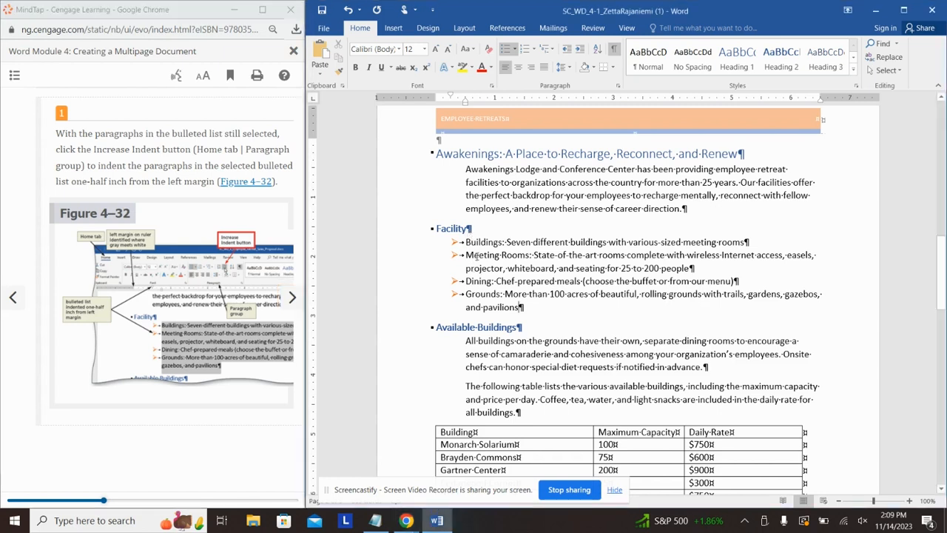
left_click_drag(521, 307, 466, 242)
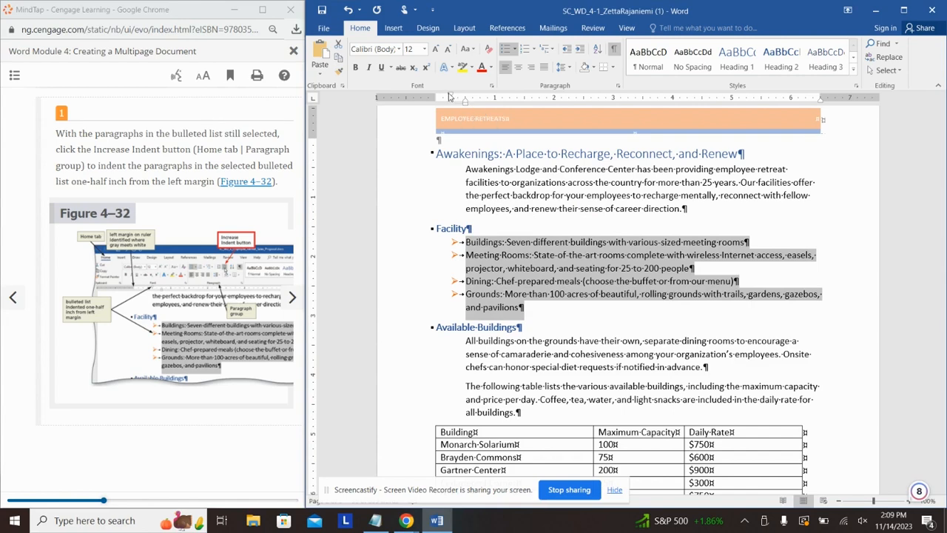
left_click_drag(465, 103, 479, 105)
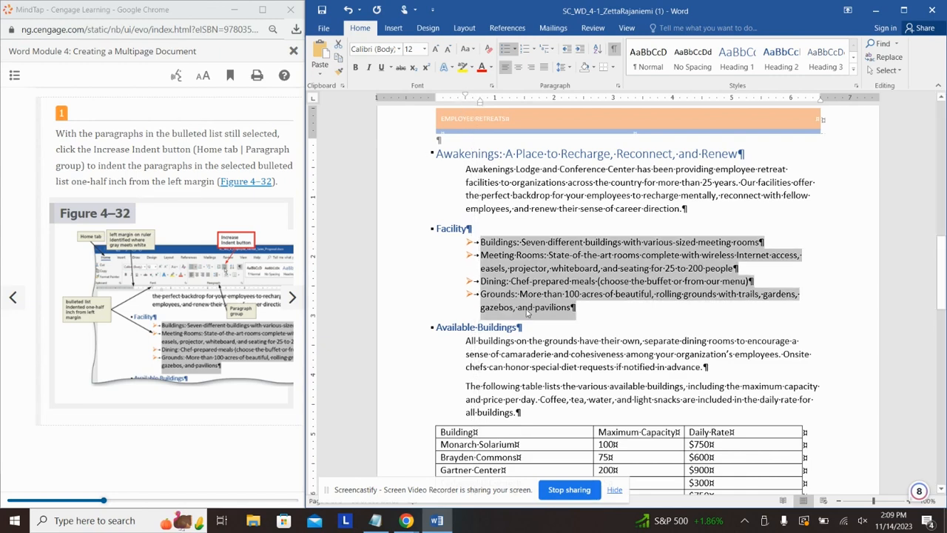
left_click(601, 310)
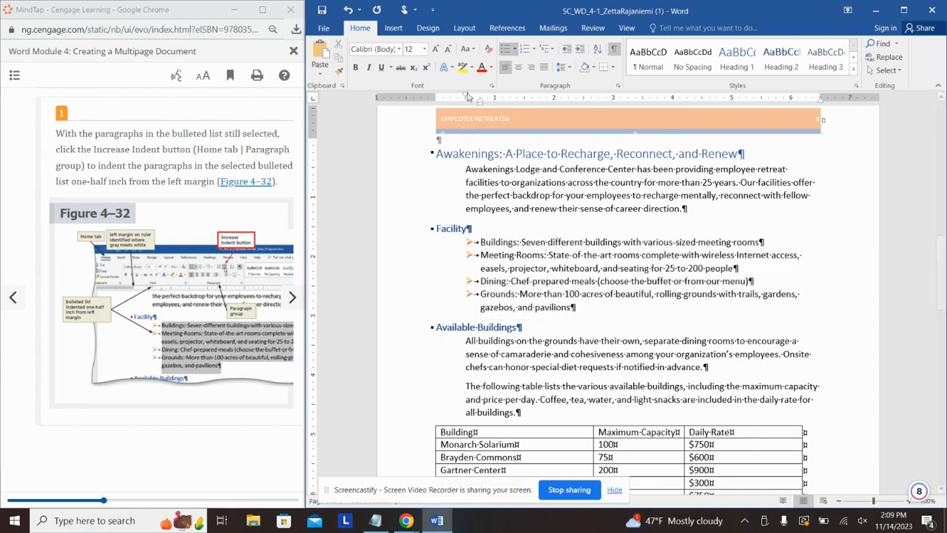
Step: Set the Facility list's right indent to about 6.5 inches on the ruler
left_click(147, 275)
scroll(147, 275, "down", 5)
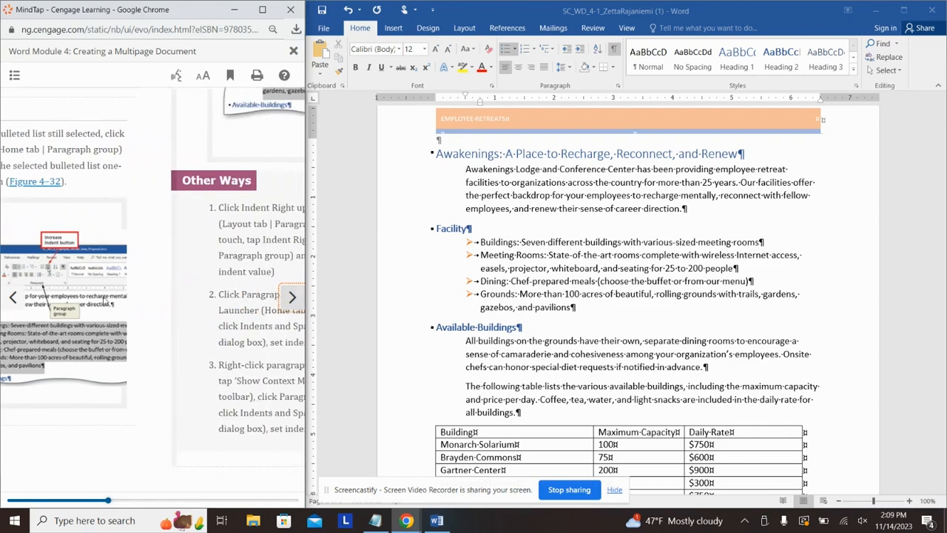
scroll(147, 274, "down", 5)
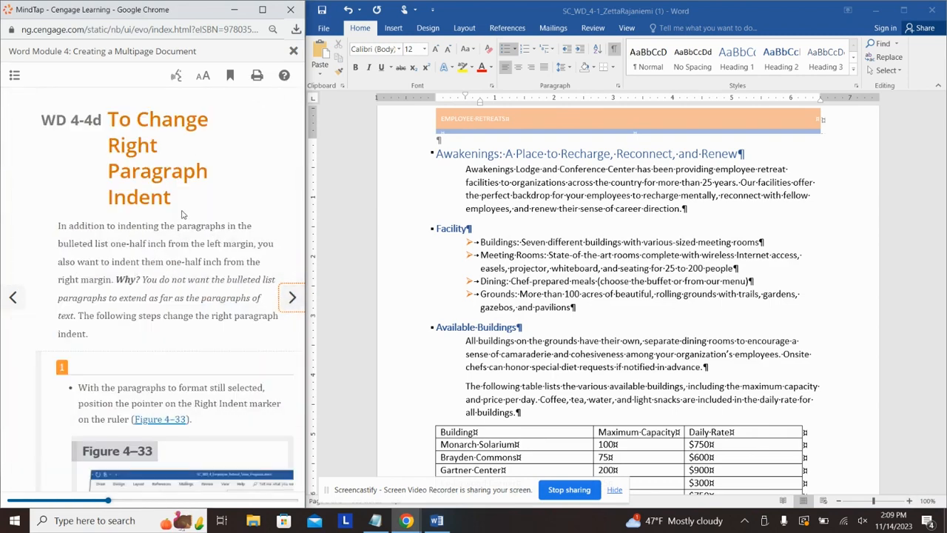
scroll(183, 214, "down", 5)
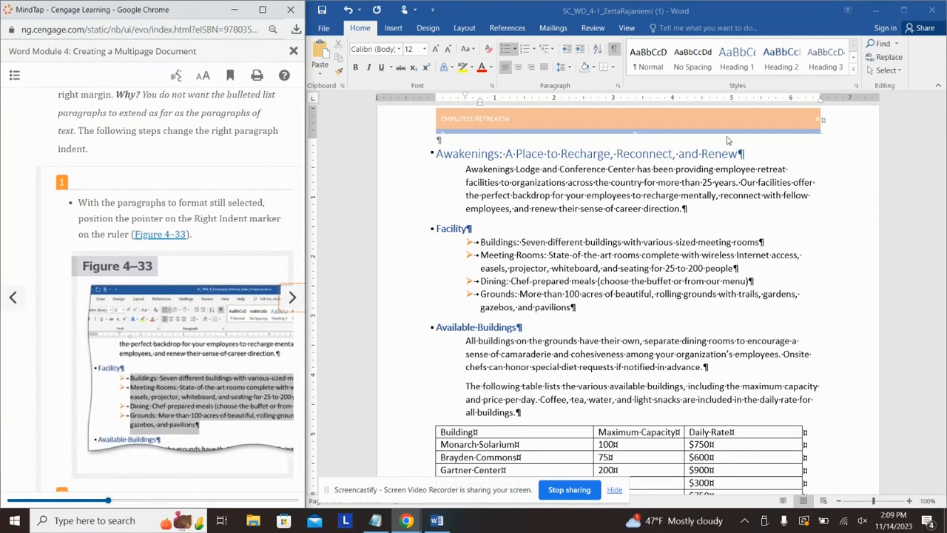
left_click(820, 104)
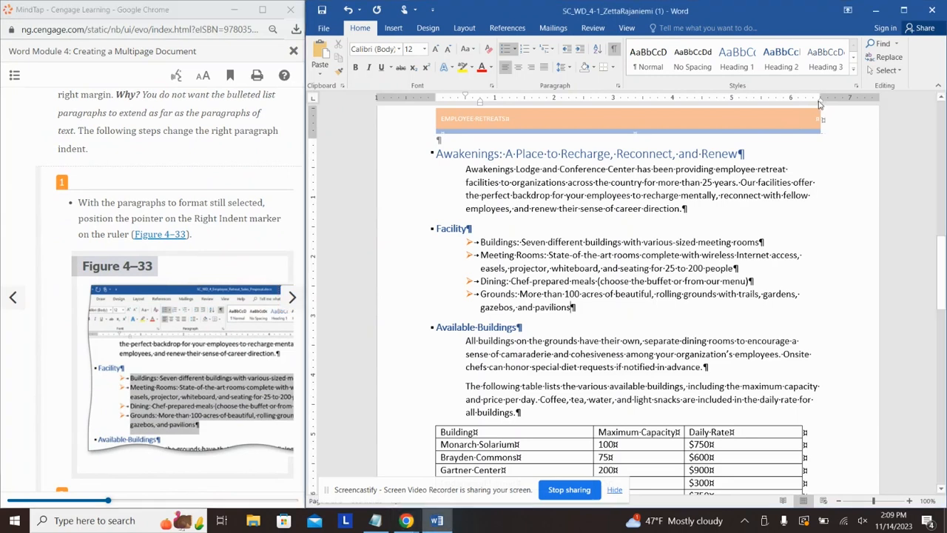
left_click_drag(822, 103, 792, 103)
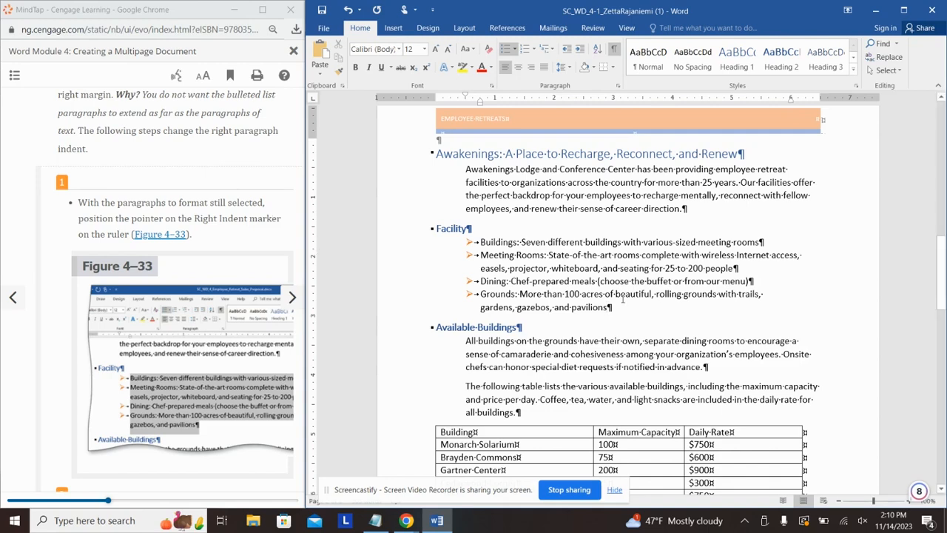
left_click_drag(612, 306, 481, 242)
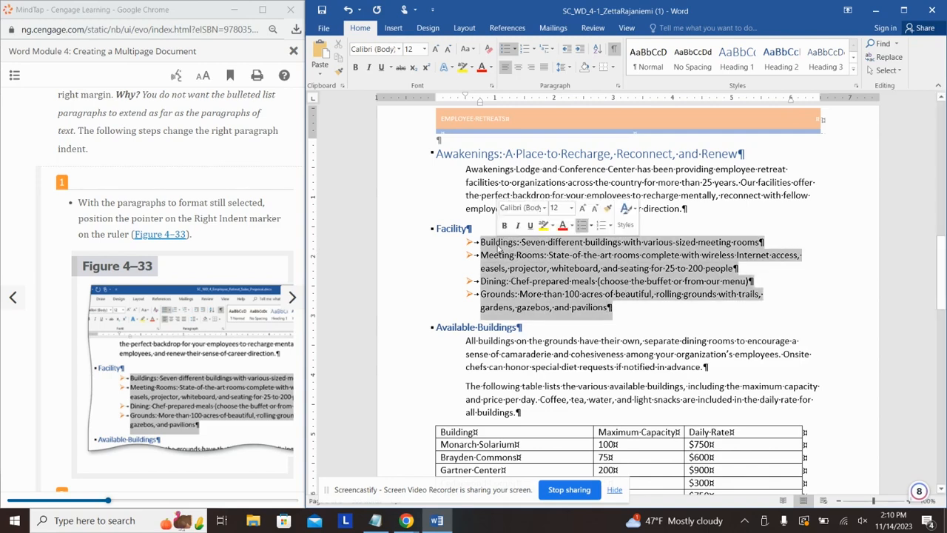
left_click_drag(820, 104, 792, 104)
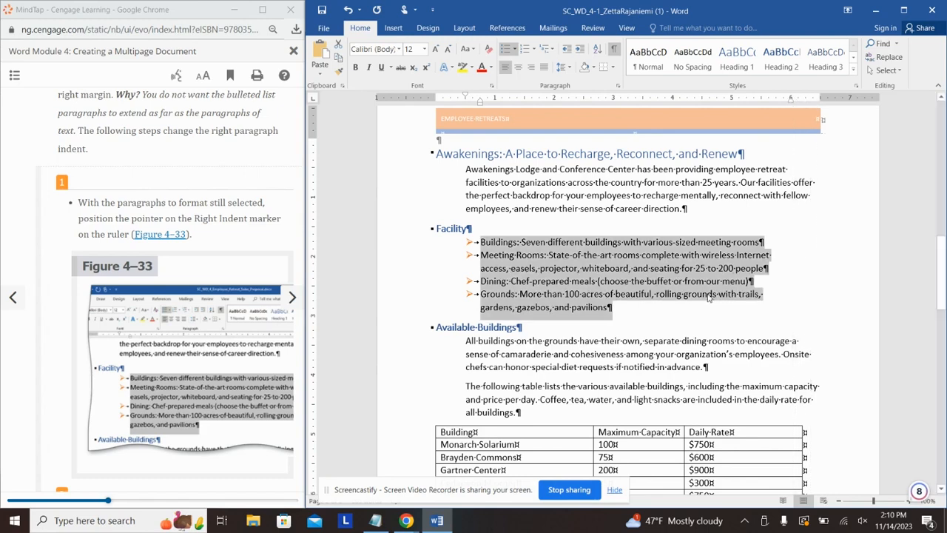
left_click(633, 307)
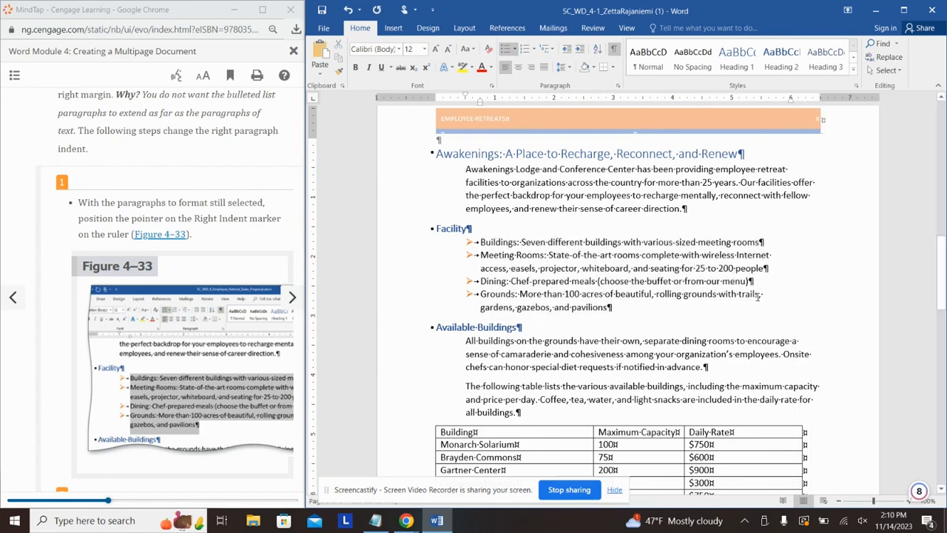
Step: Advance the tutorial to the 'To Insert a Page Break' lesson
left_click(210, 269)
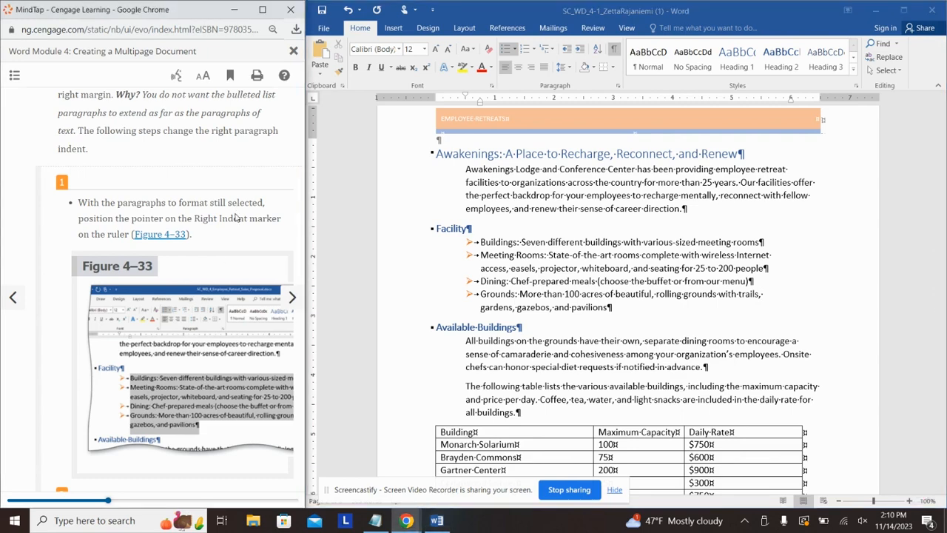
scroll(210, 268, "down", 2)
scroll(209, 270, "down", 5)
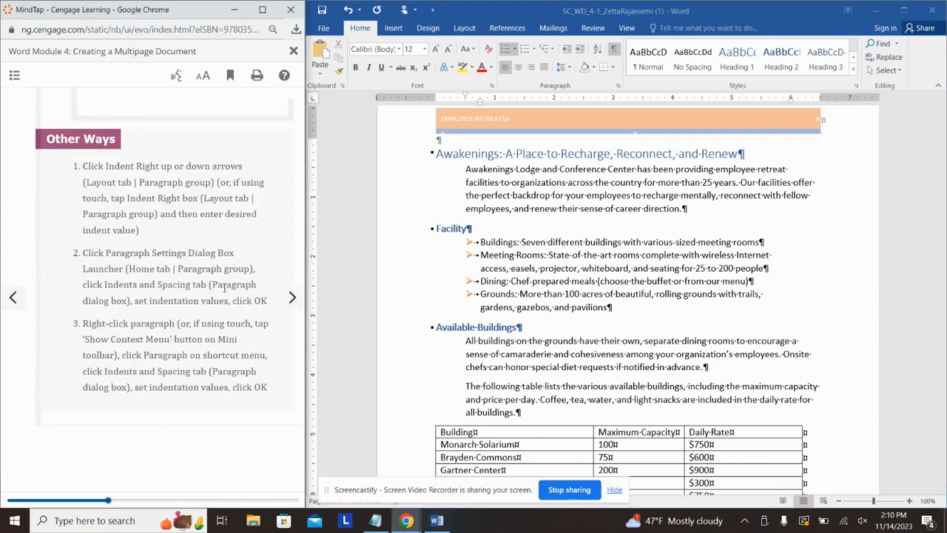
left_click(300, 295)
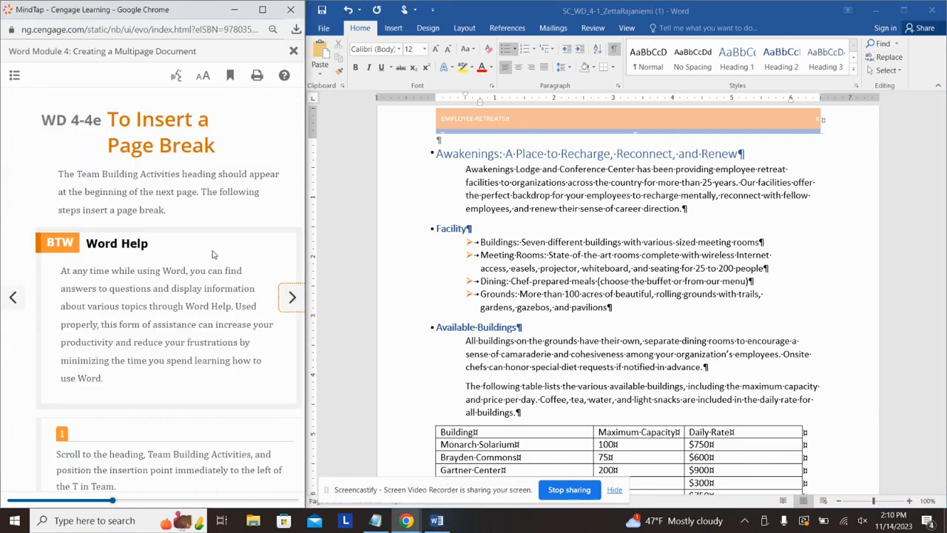
Step: Insert a page break before 'Team Building Activities' with Ctrl+Enter, pushing it to the last page
scroll(183, 207, "down", 4)
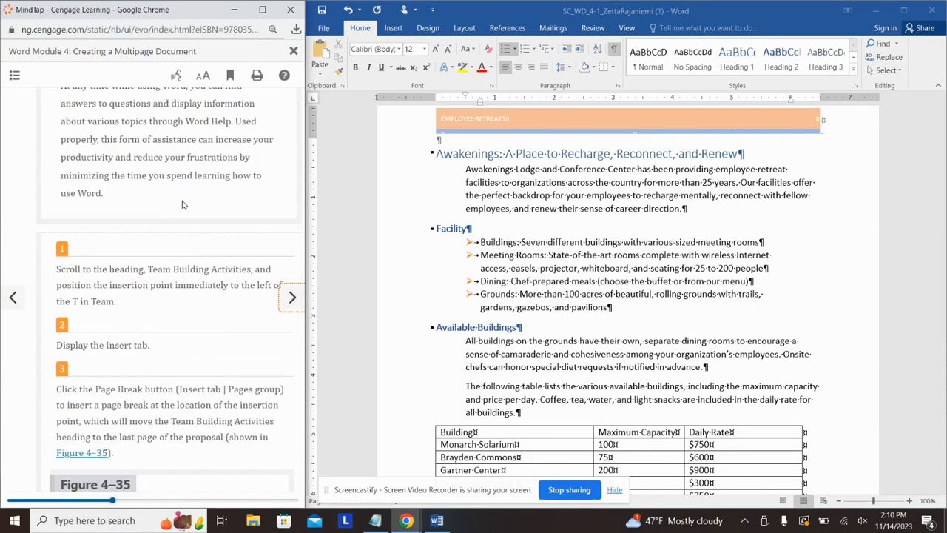
left_click(573, 250)
scroll(571, 248, "down", 4)
scroll(571, 248, "down", 2)
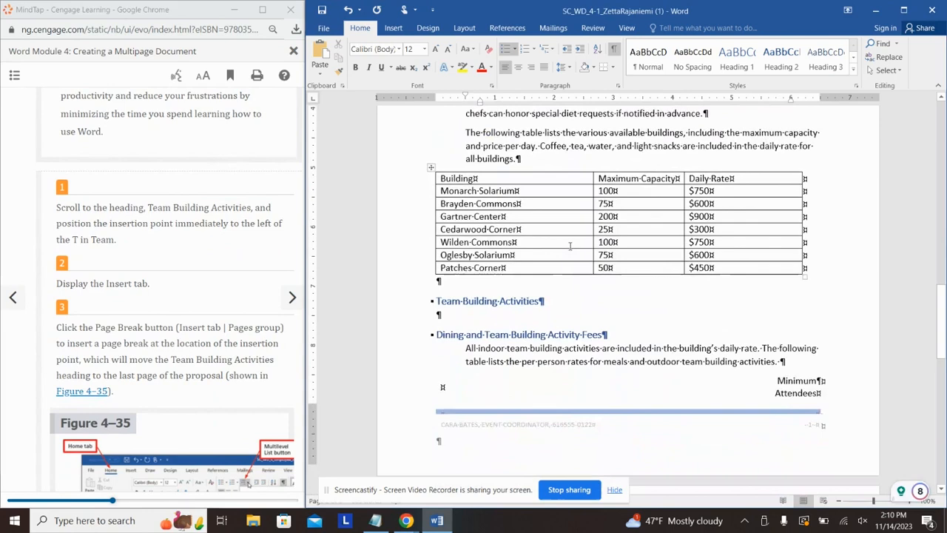
left_click(435, 288)
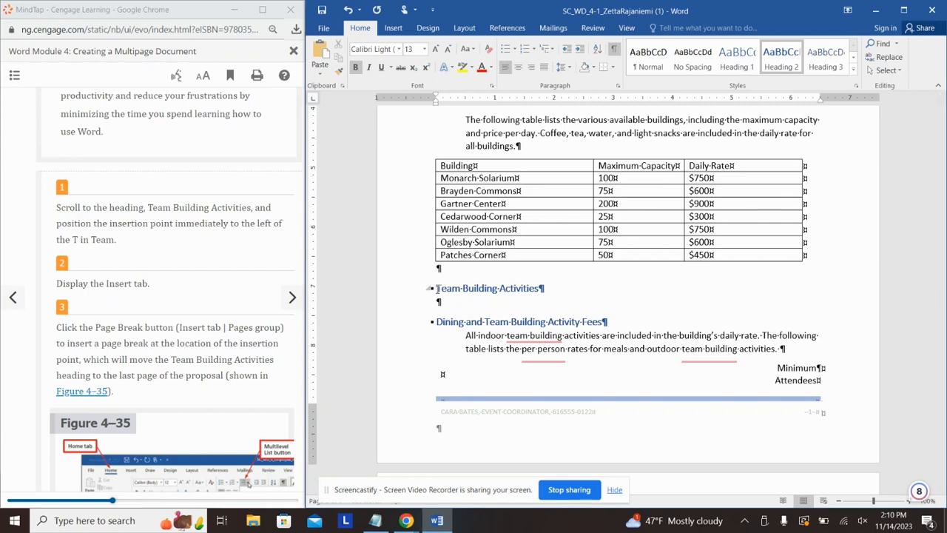
key("ctrl+Return")
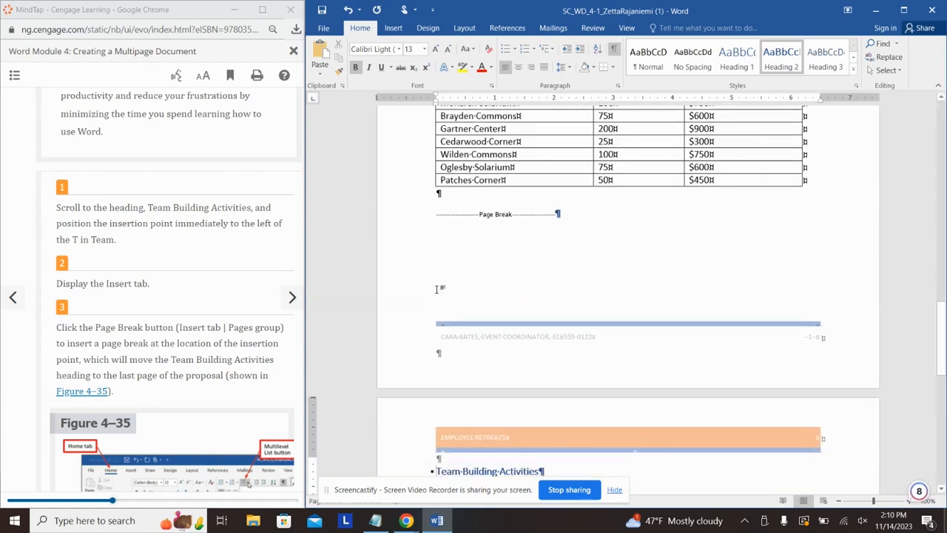
left_click(157, 276)
scroll(157, 276, "down", 5)
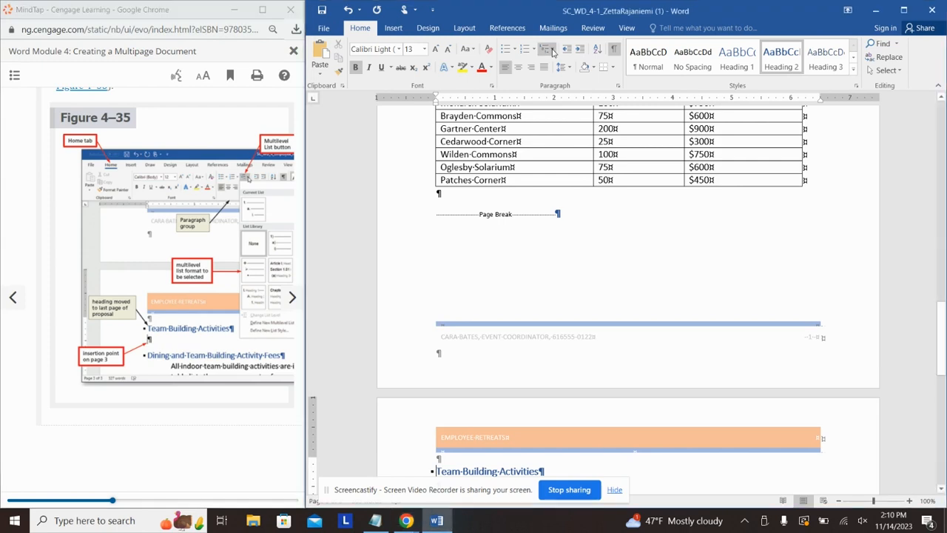
Step: Apply the diamond-bullet multilevel list format, then undo it because it landed on the heading
left_click(549, 49)
mouse_move(550, 104)
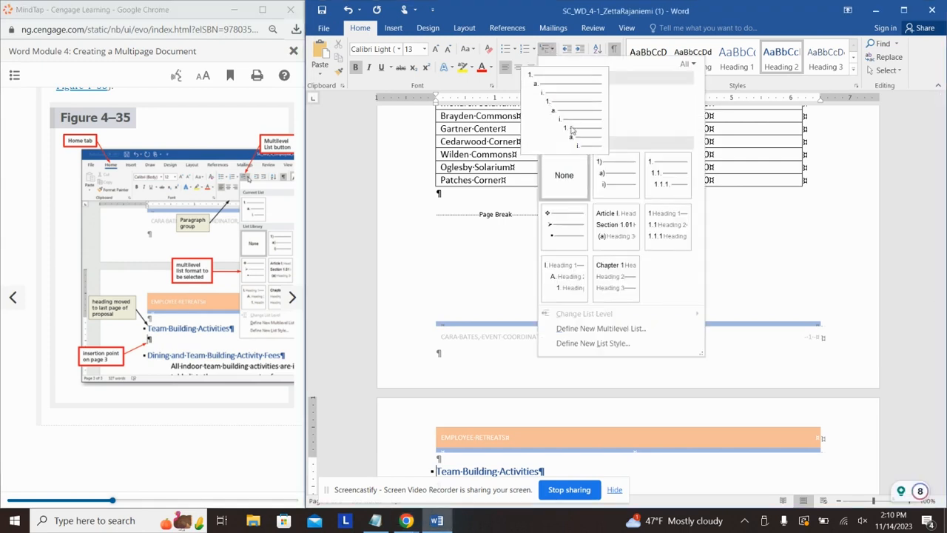
left_click(577, 240)
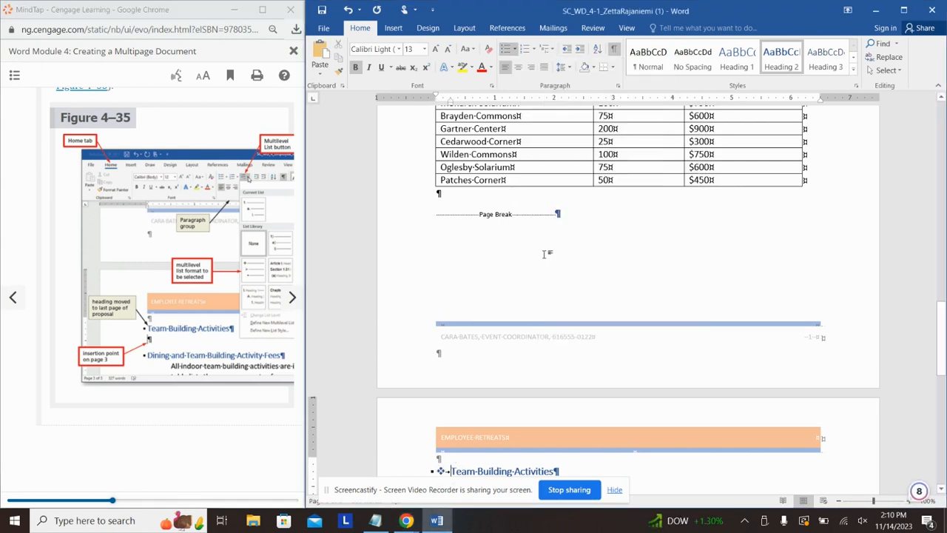
scroll(486, 296, "down", 3)
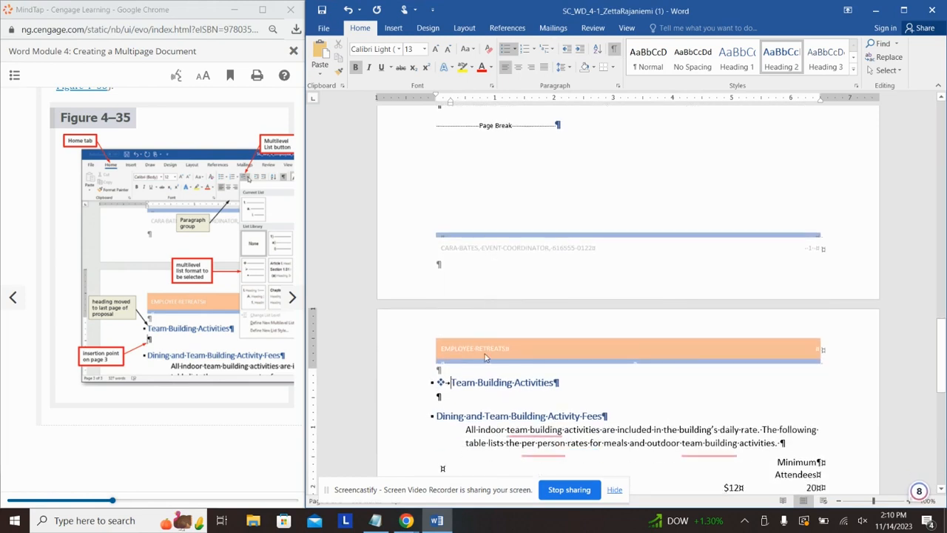
key("ctrl+z")
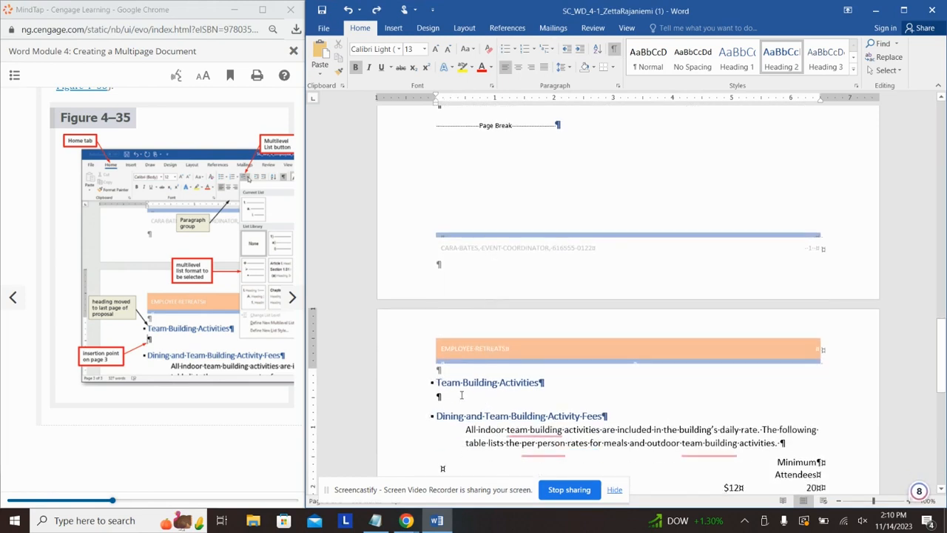
Step: Apply the diamond-bullet multilevel list to the blank line below Team Building Activities
left_click(461, 396)
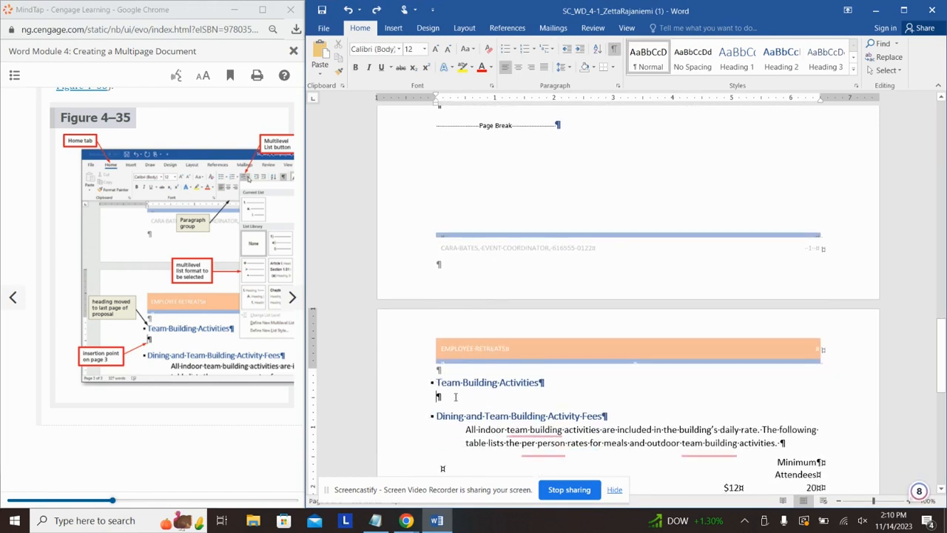
left_click(551, 49)
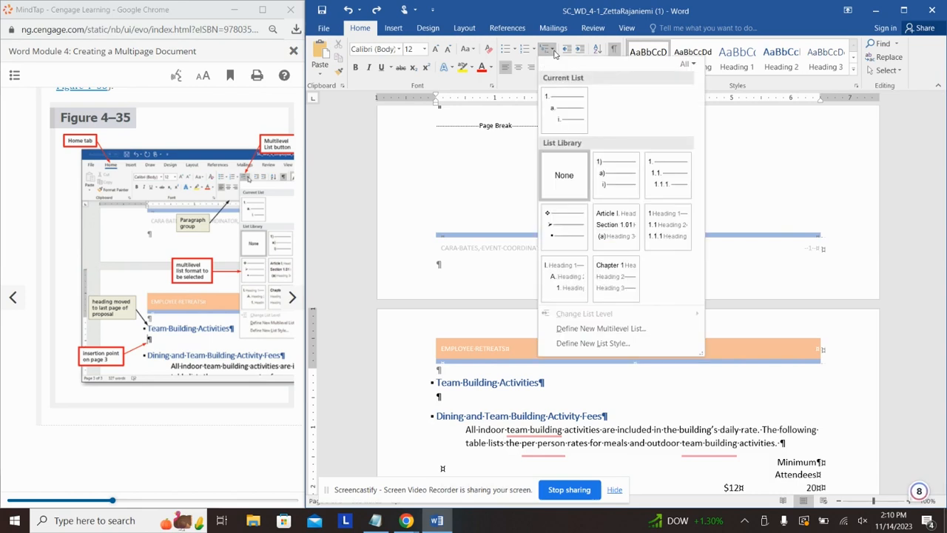
left_click(576, 238)
left_click(255, 407)
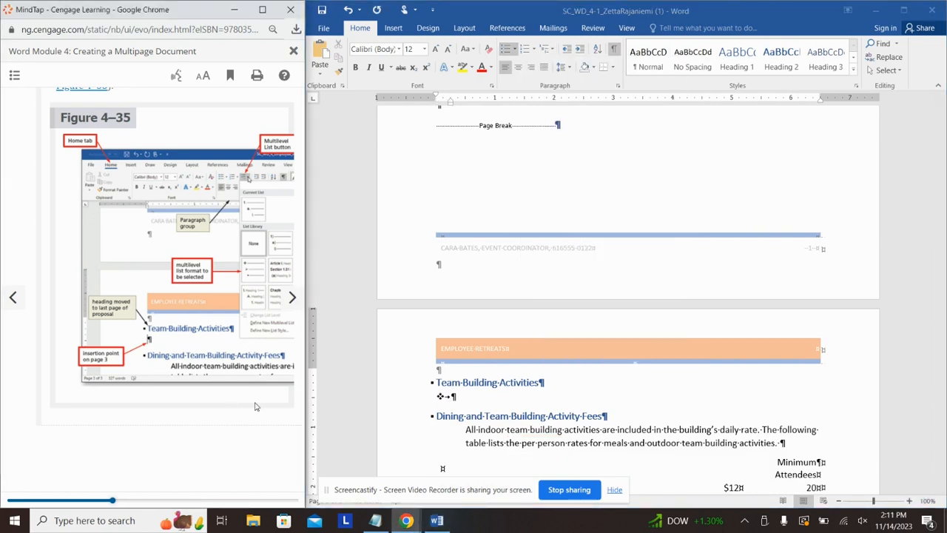
left_click(292, 297)
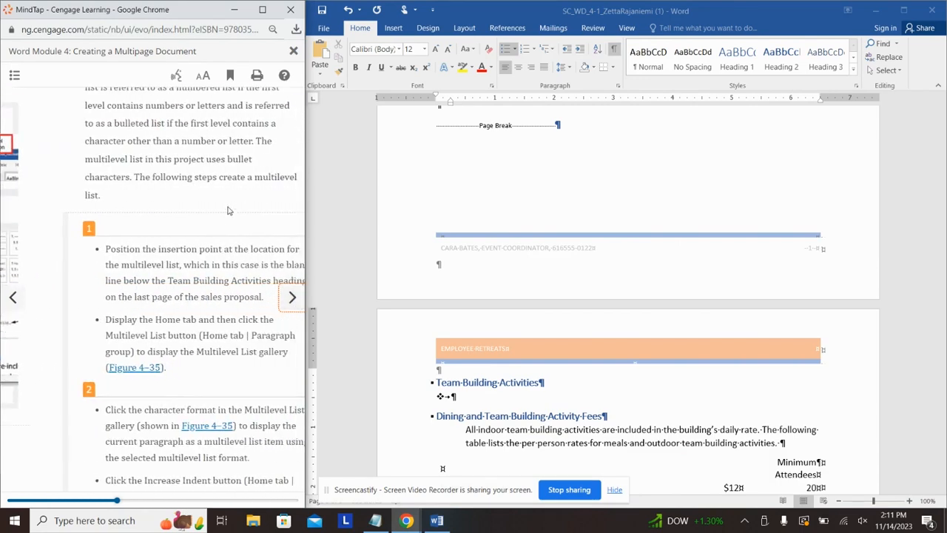
Step: Type 'Indoor Team Building Activities' on the diamond-bulleted line under Team Building Activities
scroll(217, 245, "down", 3)
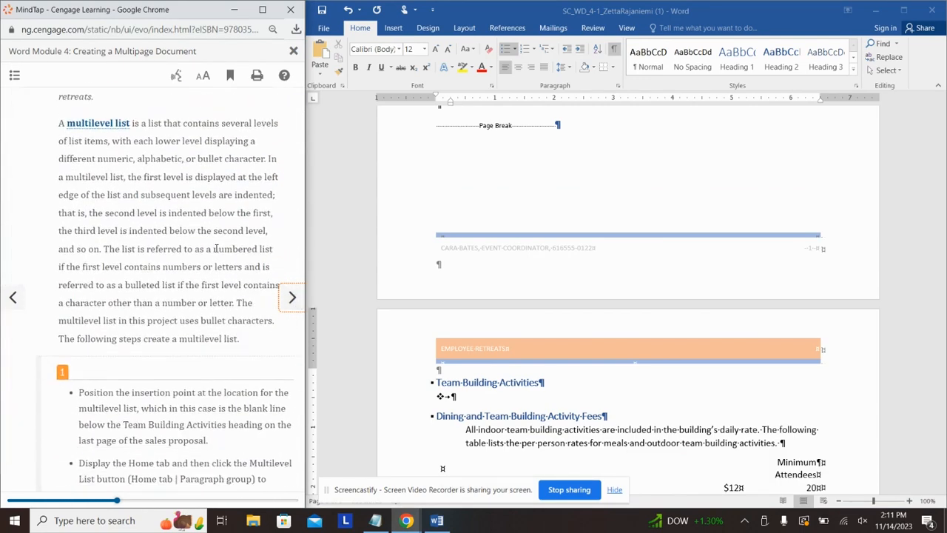
scroll(215, 242, "up", 3)
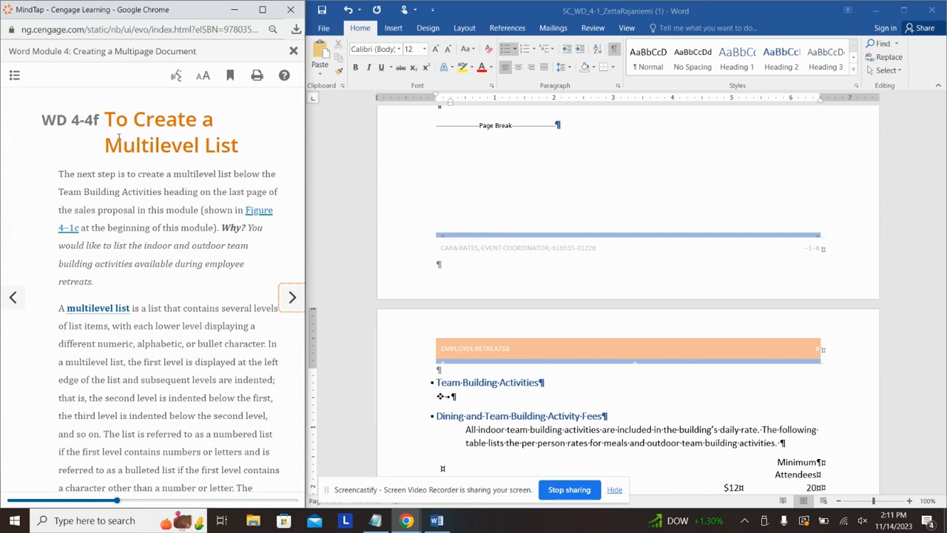
scroll(226, 250, "down", 7)
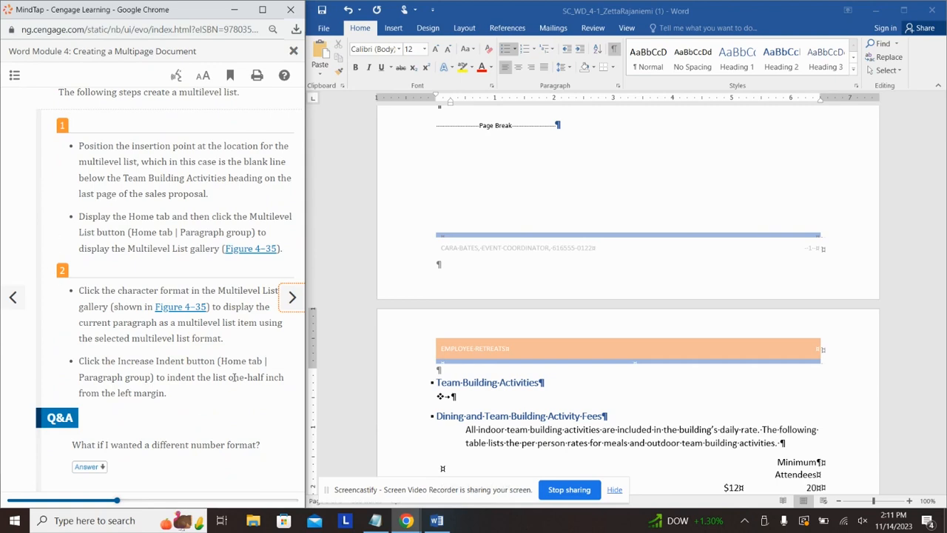
scroll(234, 376, "down", 2)
scroll(234, 355, "up", 2)
scroll(234, 354, "down", 2)
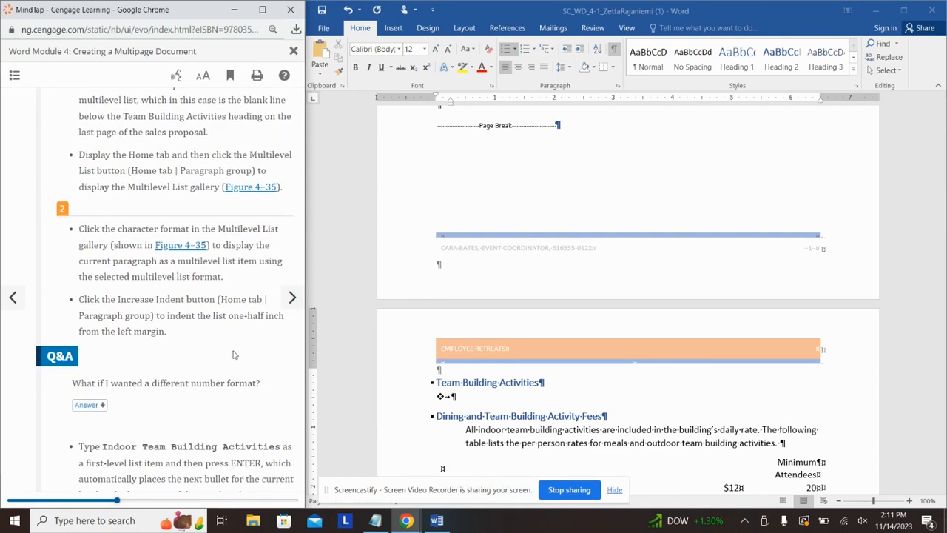
scroll(233, 356, "down", 10)
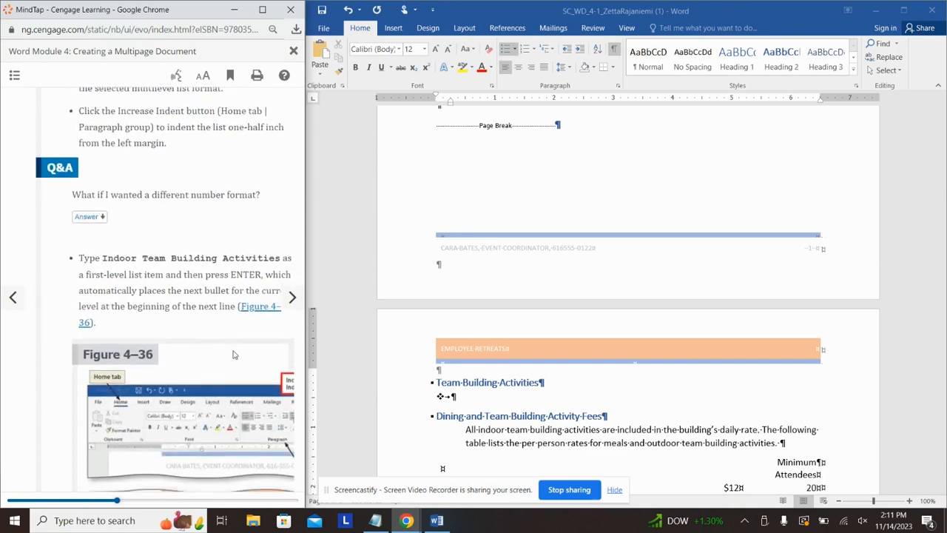
left_click(470, 402)
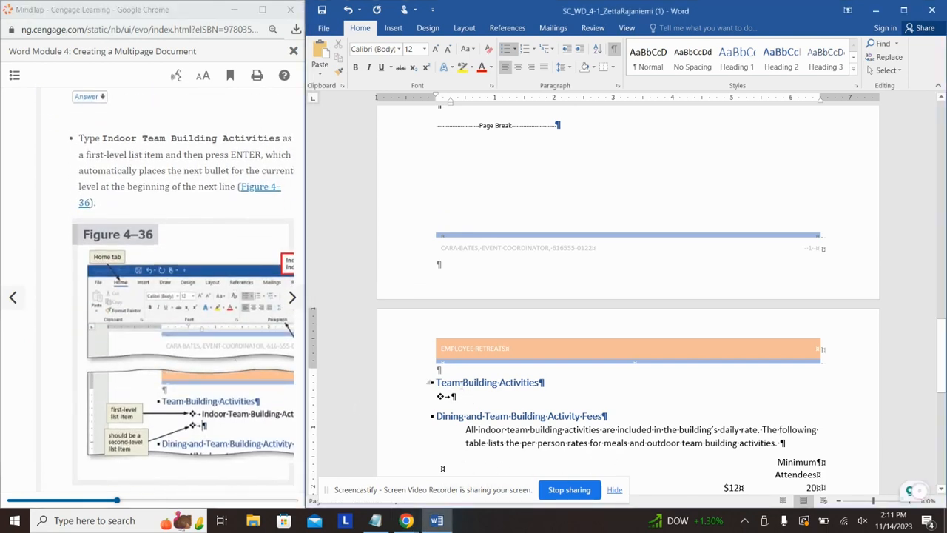
type("Ind")
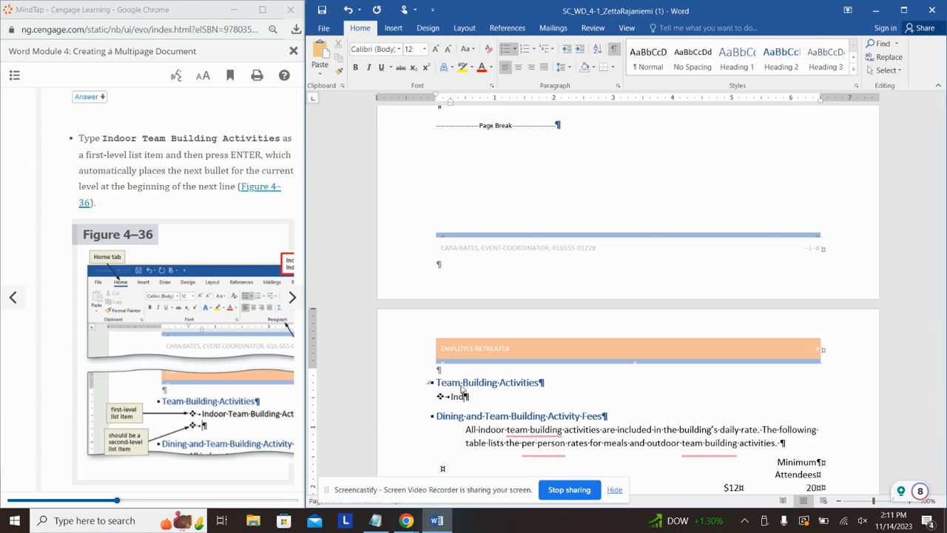
type("oor Te")
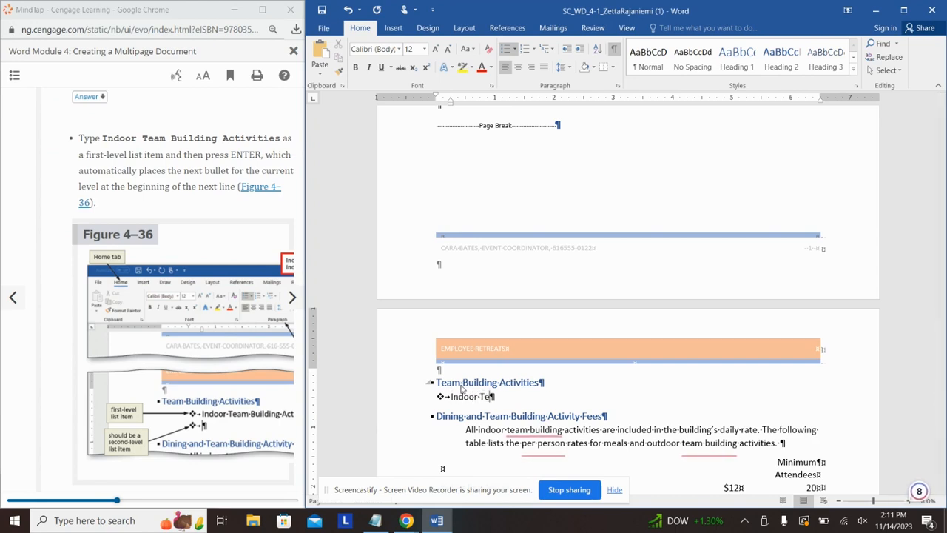
type("am Building Activities")
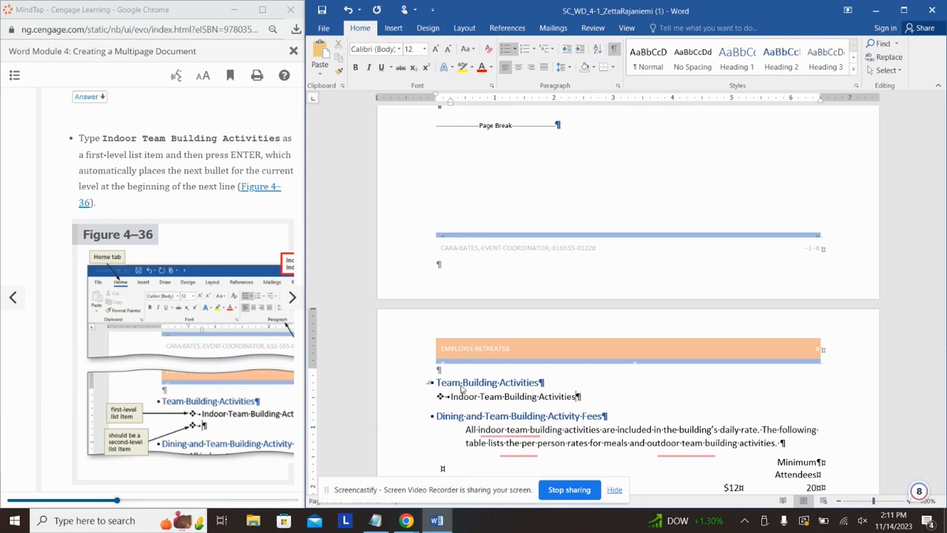
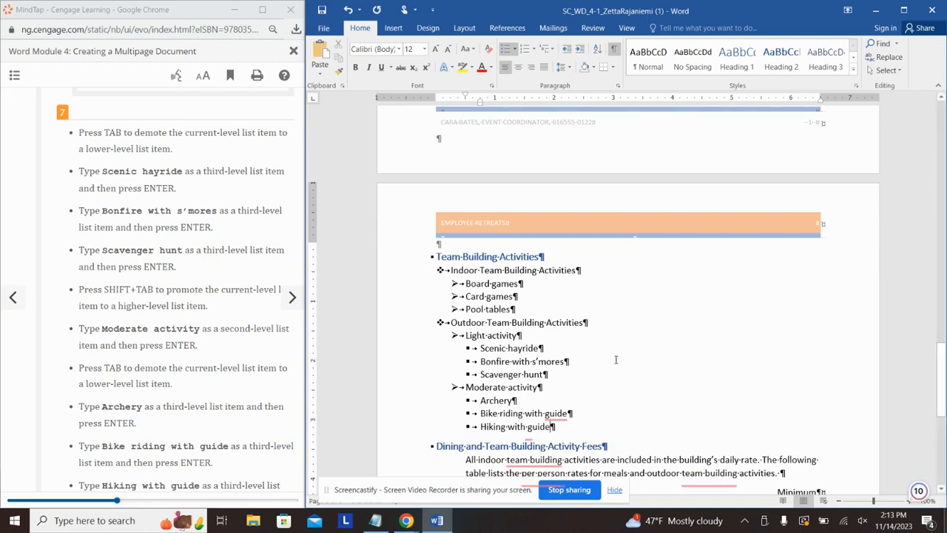
Step: Scroll through the tutorial instructions and advance to the picture bullets lesson
left_click(259, 225)
scroll(259, 225, "down", 3)
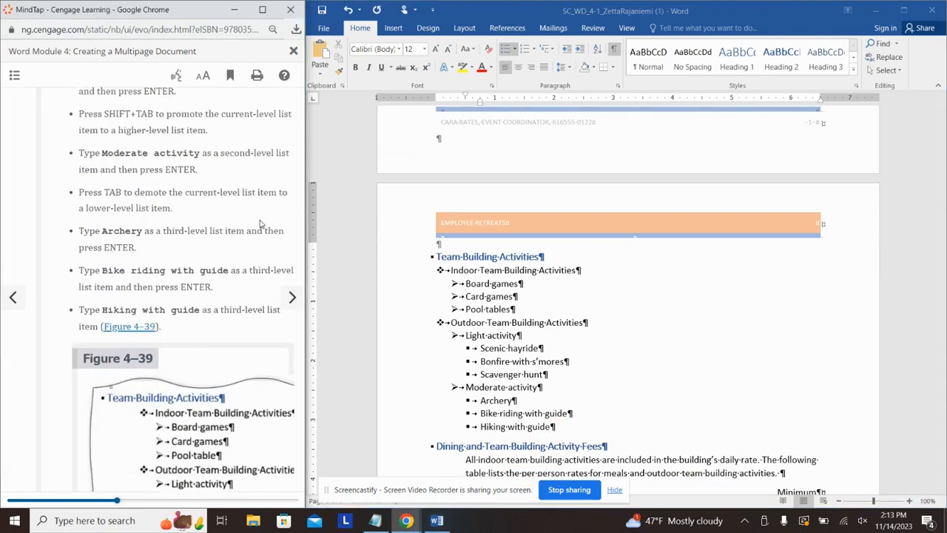
scroll(259, 225, "down", 2)
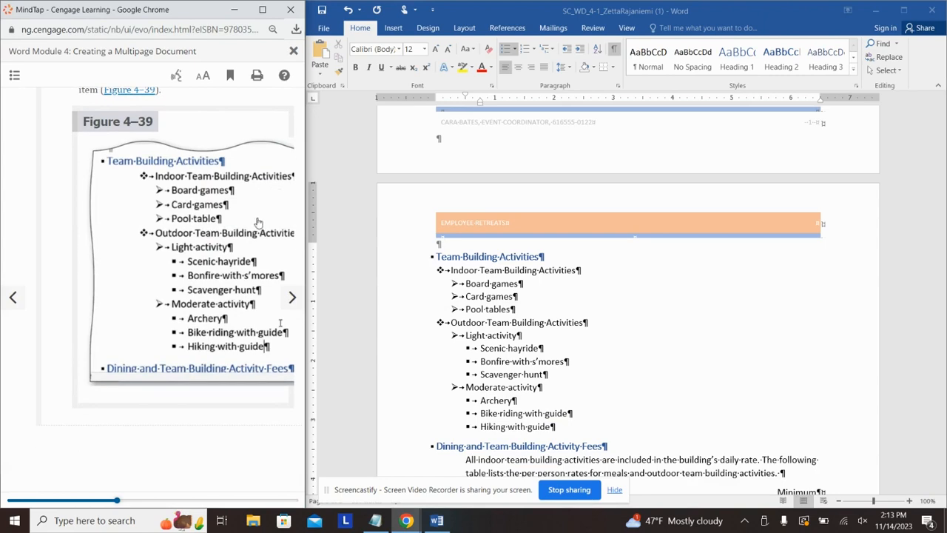
left_click(293, 299)
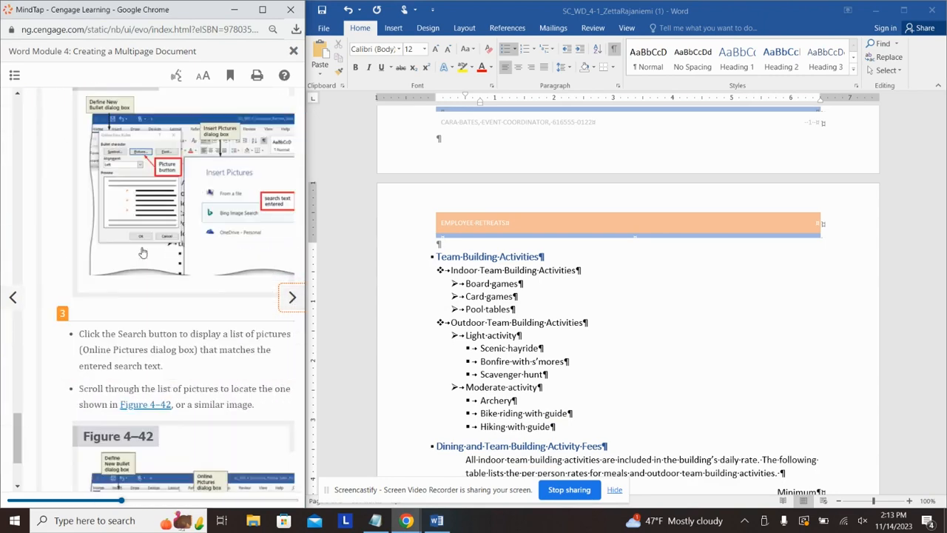
scroll(142, 248, "down", 4)
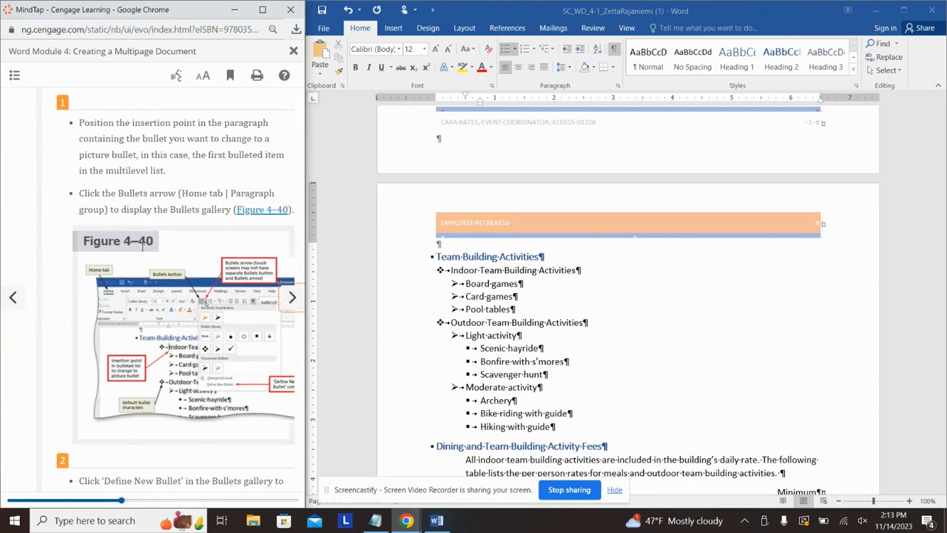
Step: In the Indoor item, start defining a custom picture bullet from the Downloads folder
left_click(453, 271)
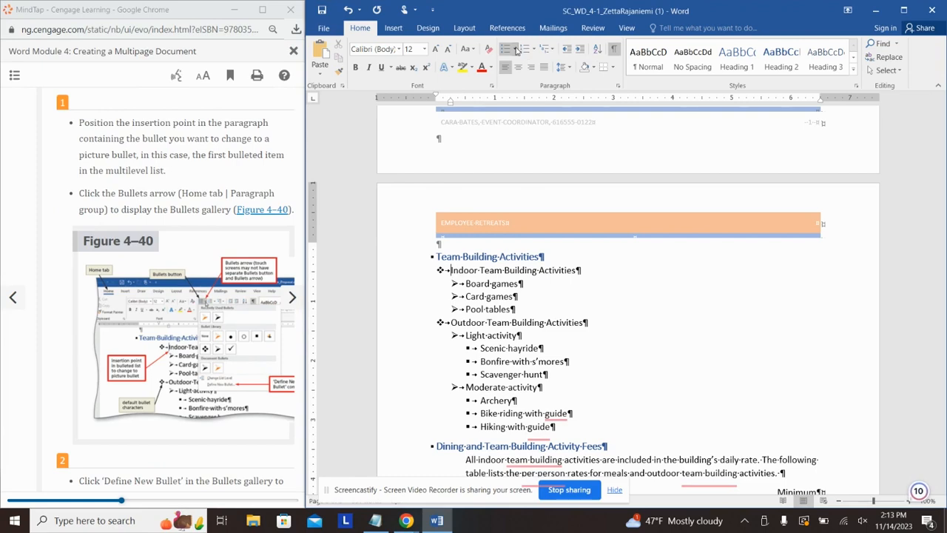
left_click(513, 49)
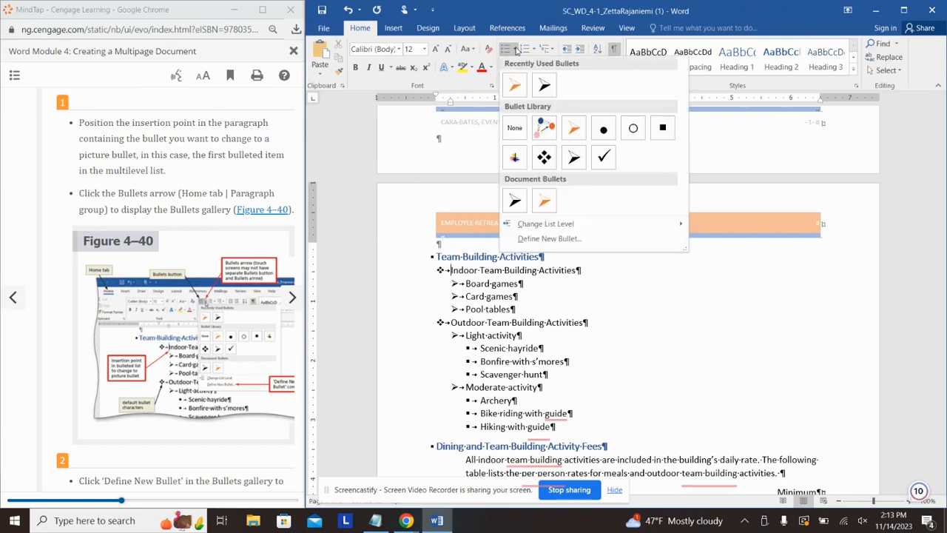
left_click(548, 238)
left_click(629, 173)
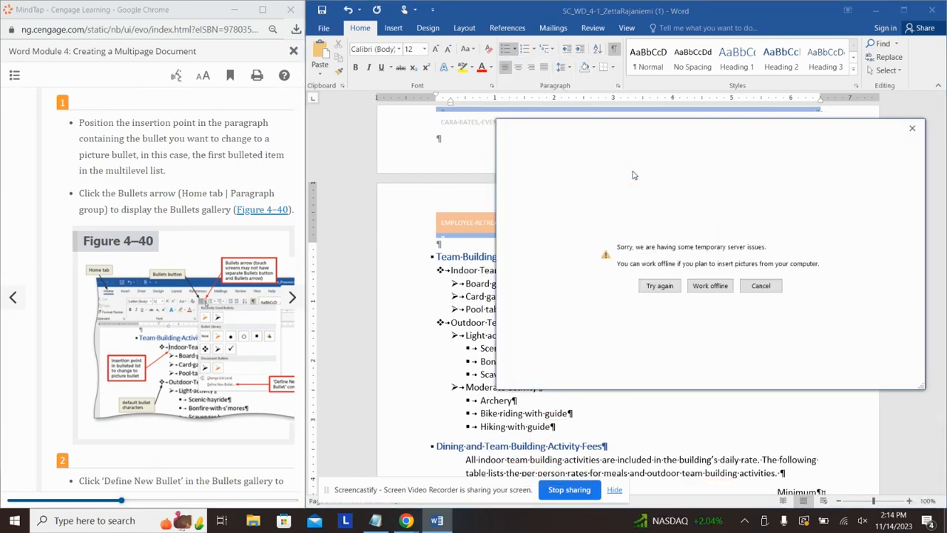
left_click(709, 286)
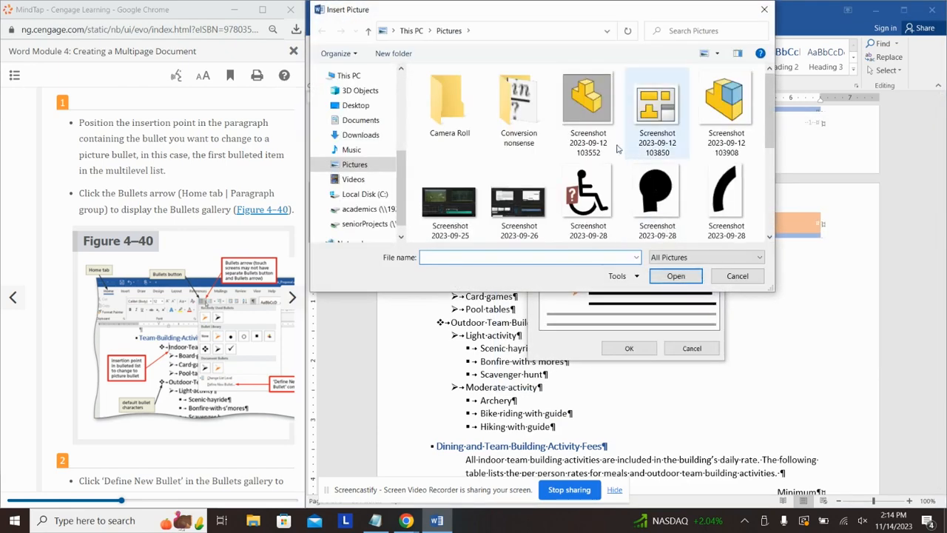
left_click(363, 136)
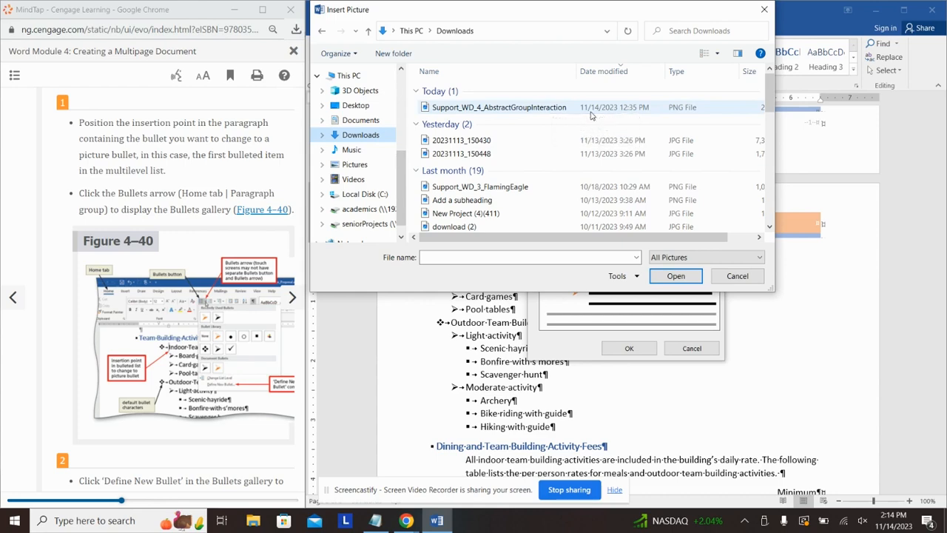
Step: Abandon the custom bullet and apply the colourful Bullet Library picture bullet to first-level items
left_click(738, 275)
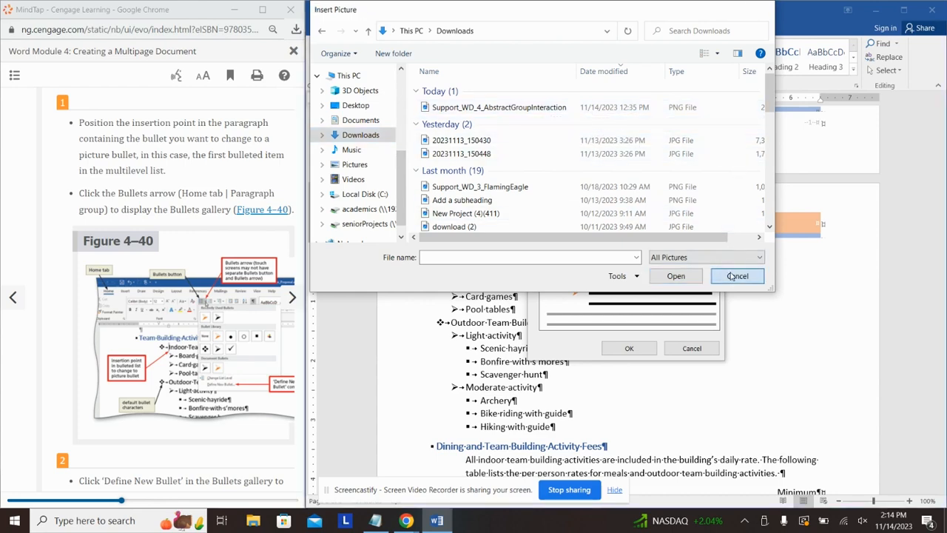
left_click(692, 348)
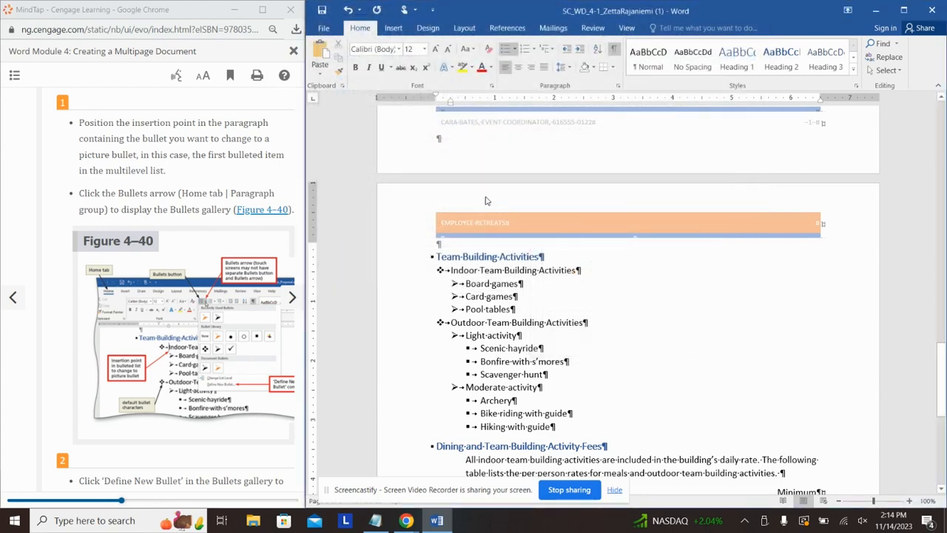
left_click(513, 49)
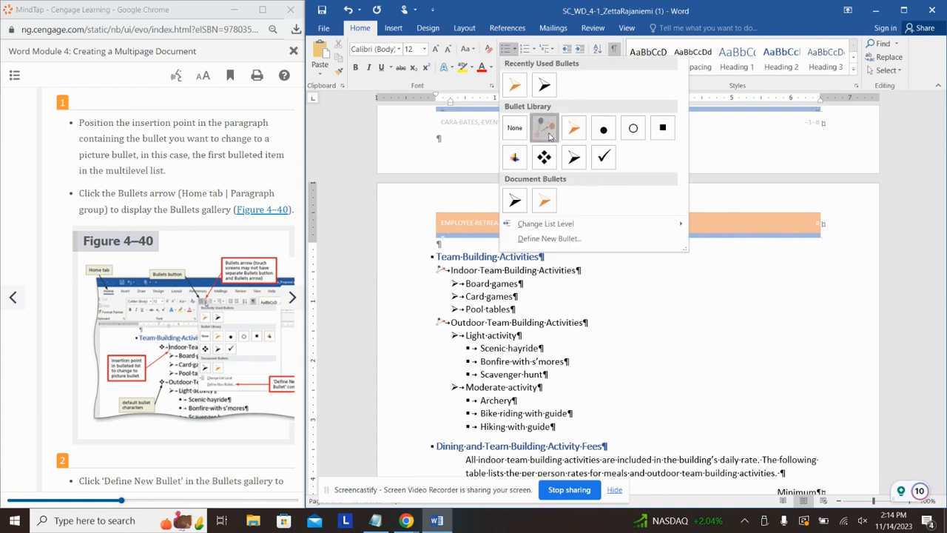
left_click(546, 130)
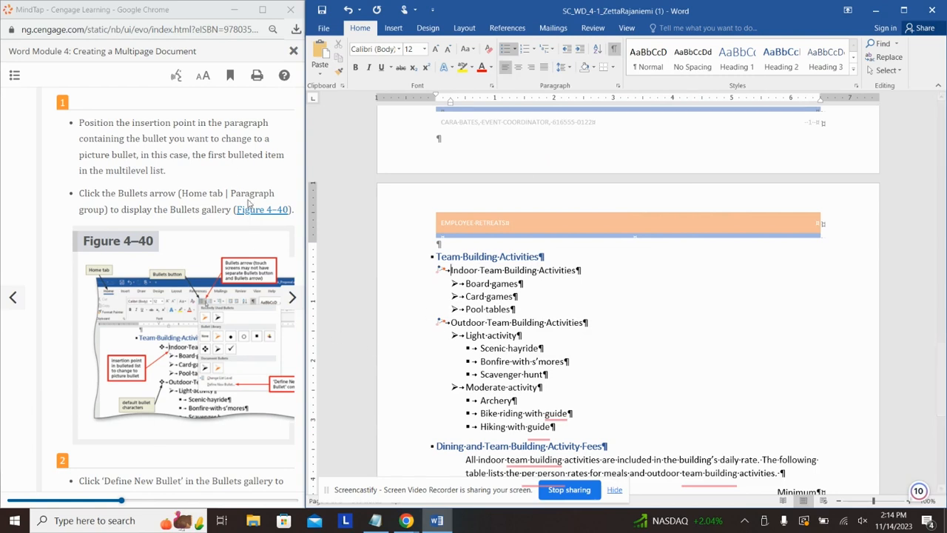
left_click(225, 238)
scroll(226, 239, "down", 5)
scroll(226, 238, "down", 3)
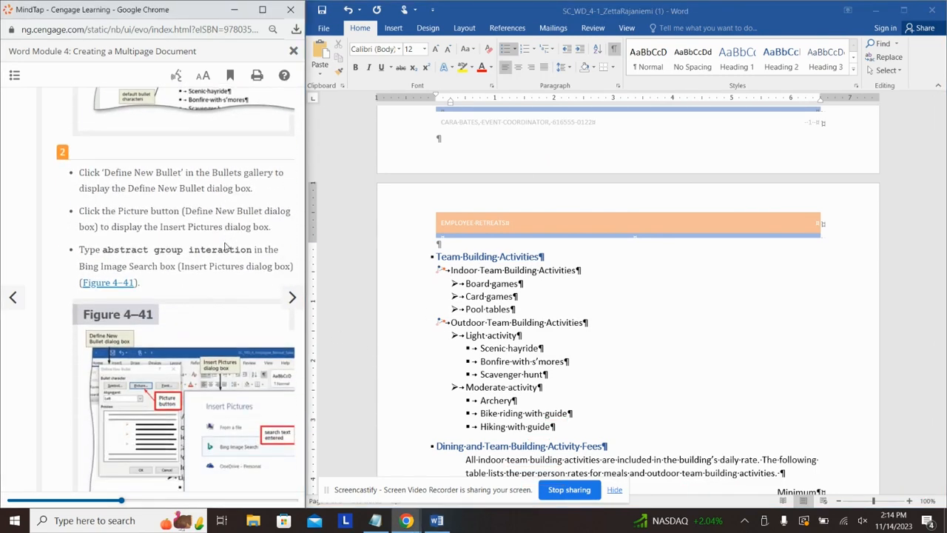
scroll(222, 255, "down", 3)
scroll(215, 257, "down", 15)
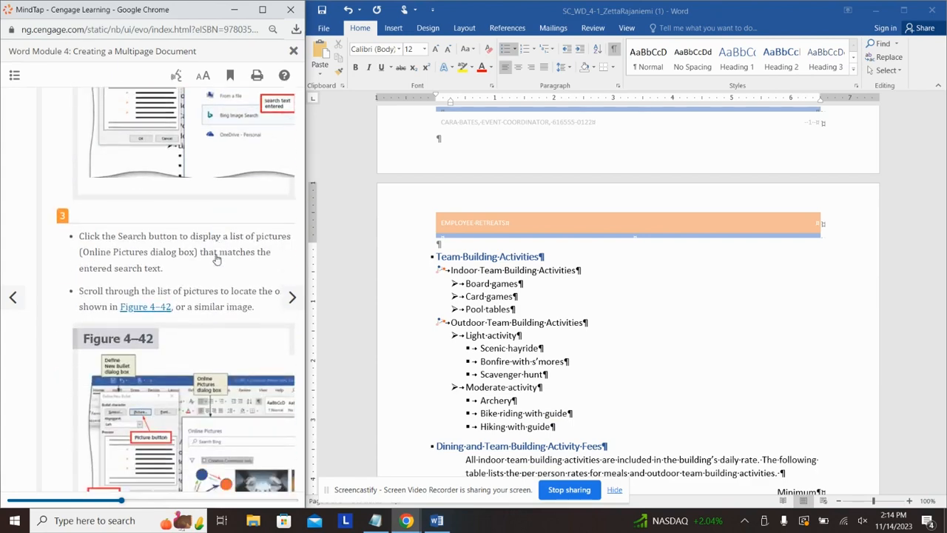
scroll(205, 255, "up", 6)
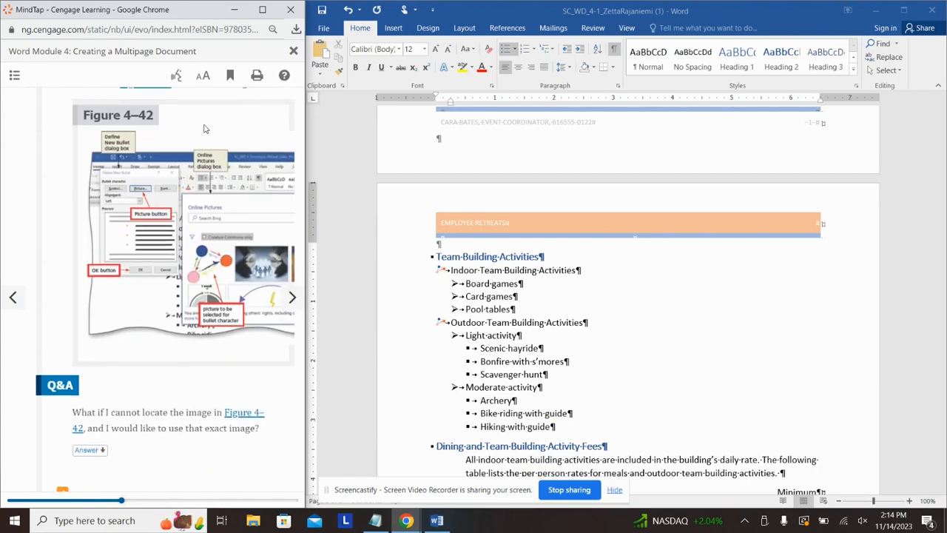
scroll(164, 265, "down", 10)
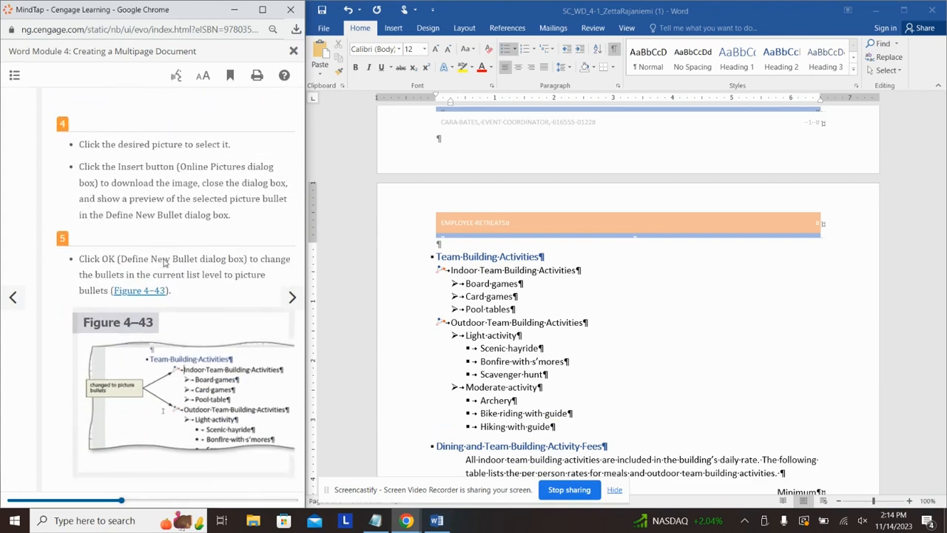
scroll(167, 259, "down", 1)
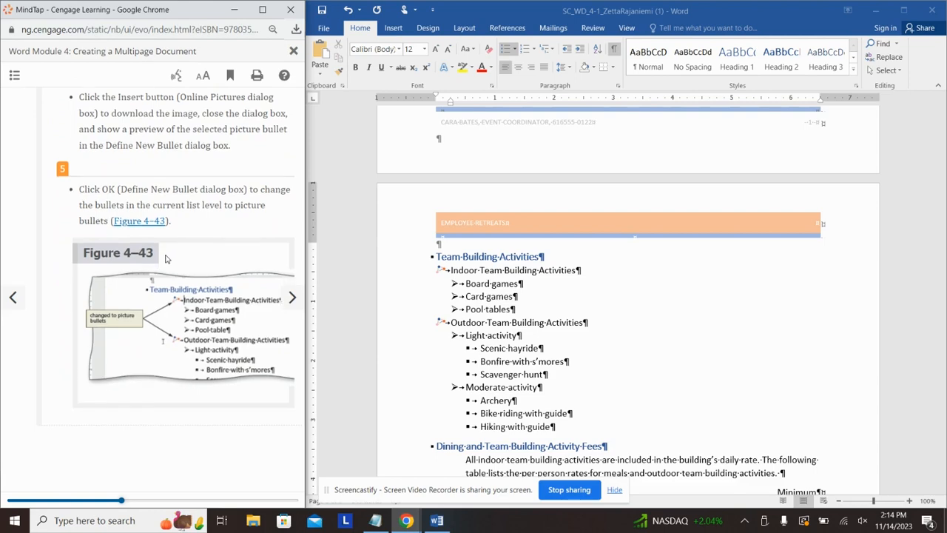
left_click(292, 296)
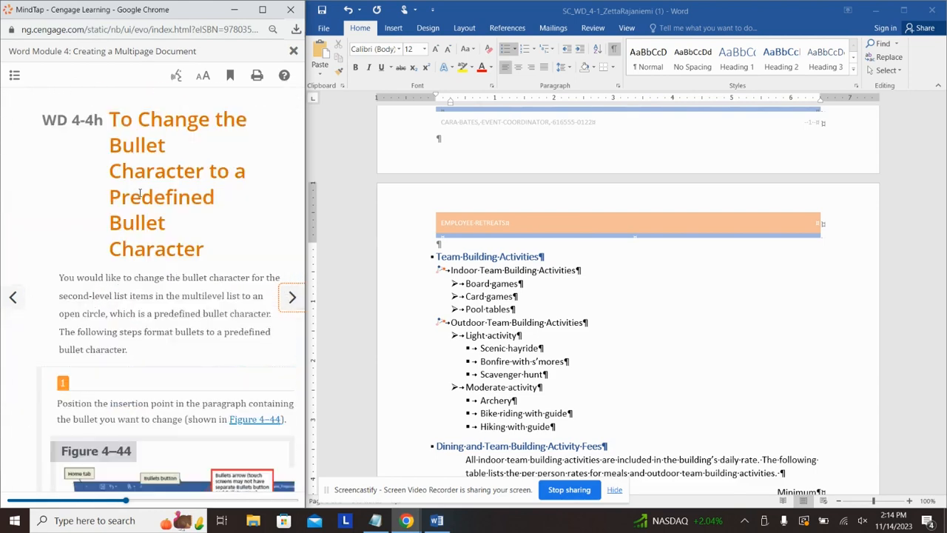
scroll(139, 194, "down", 5)
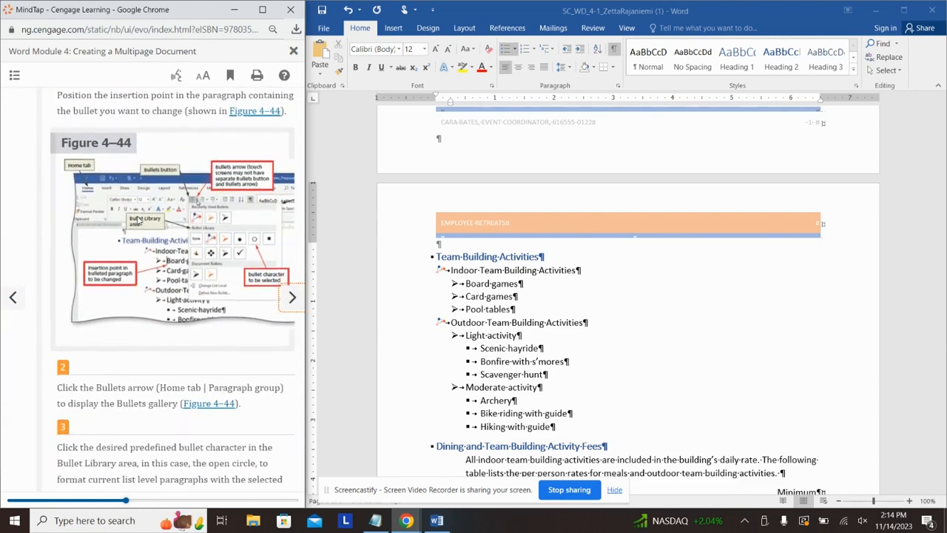
Step: Switch Board games and the other second-level items from arrowheads to open-circle bullets
left_click(469, 285)
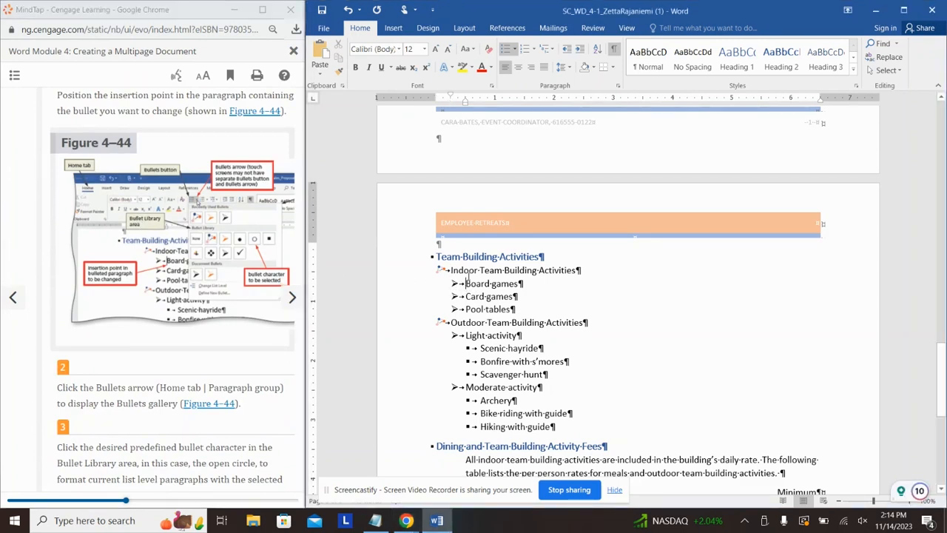
left_click(514, 54)
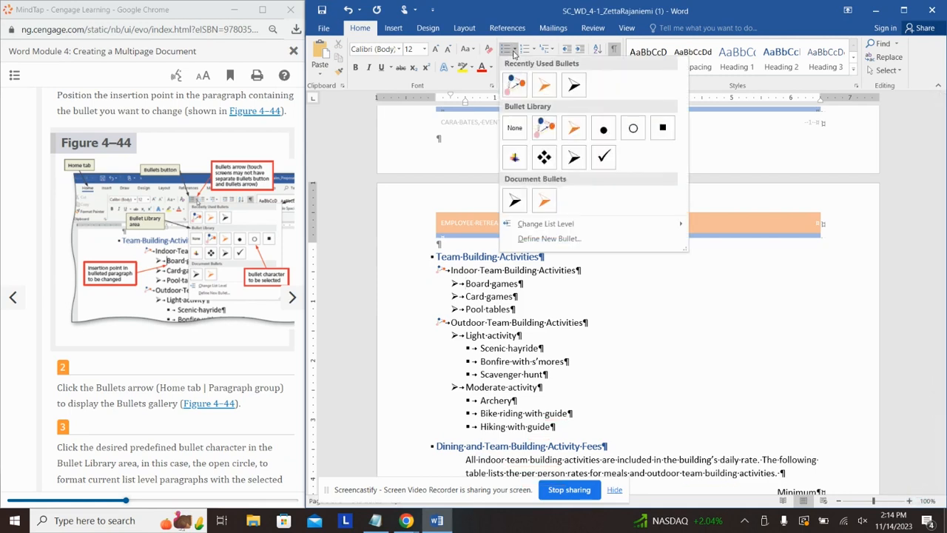
left_click(632, 130)
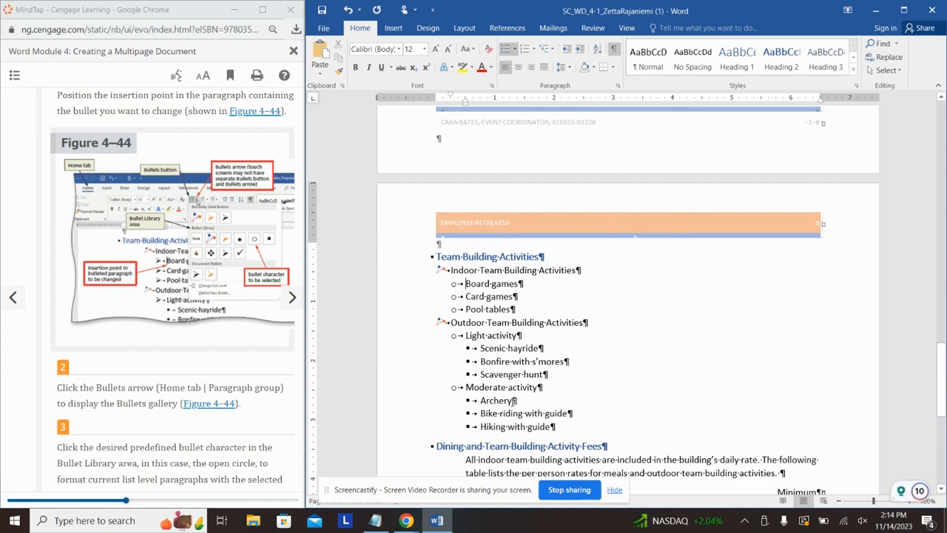
left_click(281, 420)
scroll(281, 420, "down", 2)
scroll(279, 414, "down", 5)
scroll(256, 391, "up", 1)
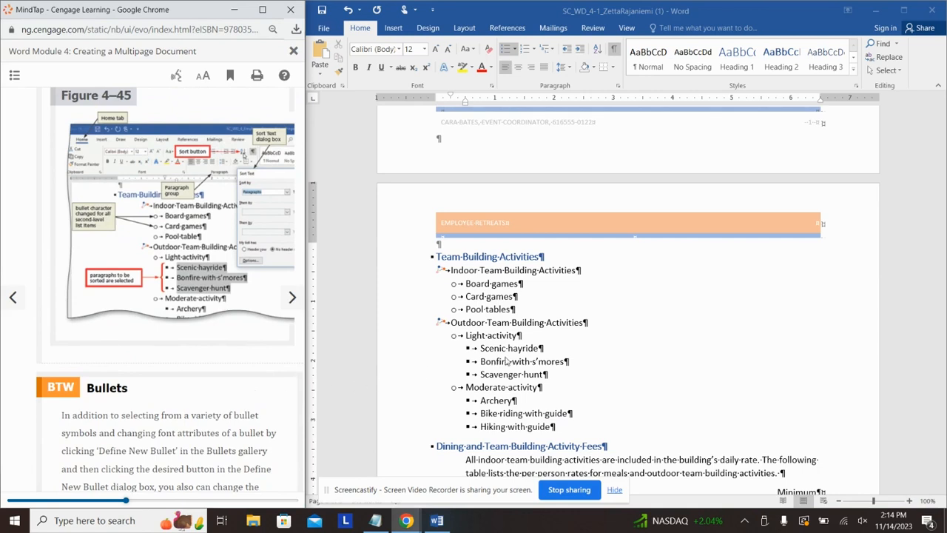
Step: Select the three Light activity sub-items and sort them alphabetically with Sort Text
left_click(542, 375)
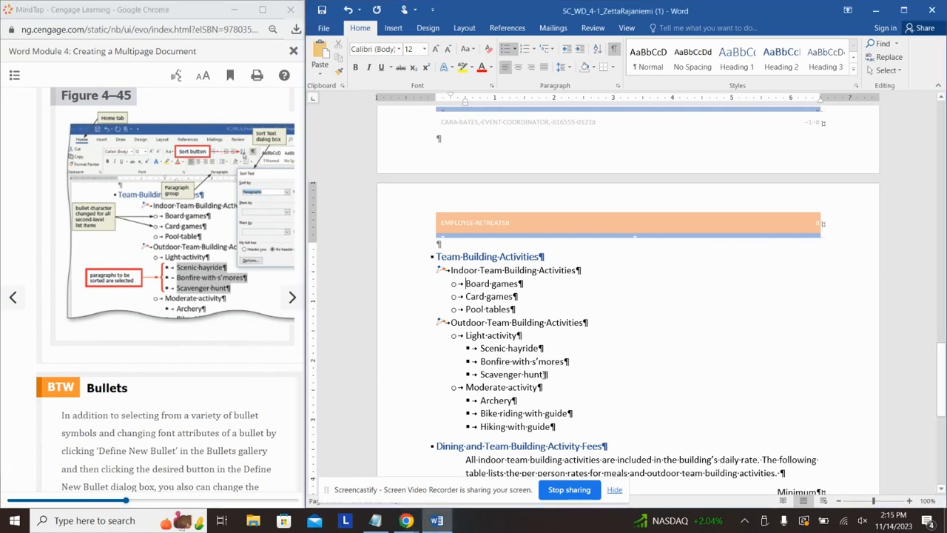
left_click_drag(543, 376, 480, 350)
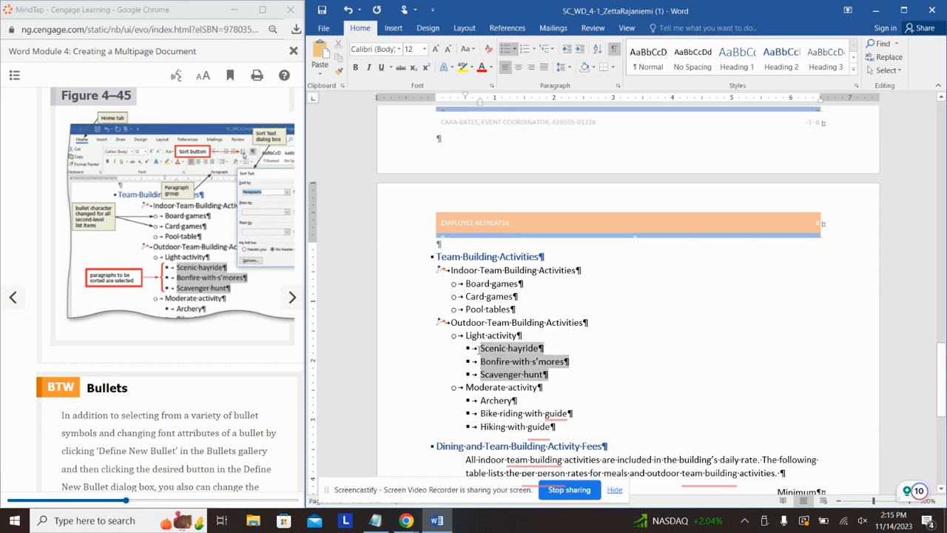
left_click(597, 48)
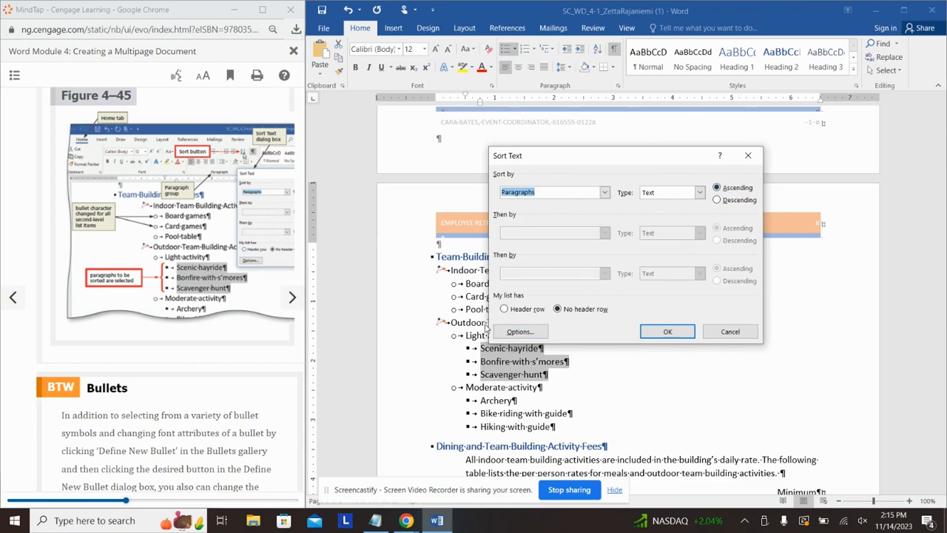
left_click(667, 332)
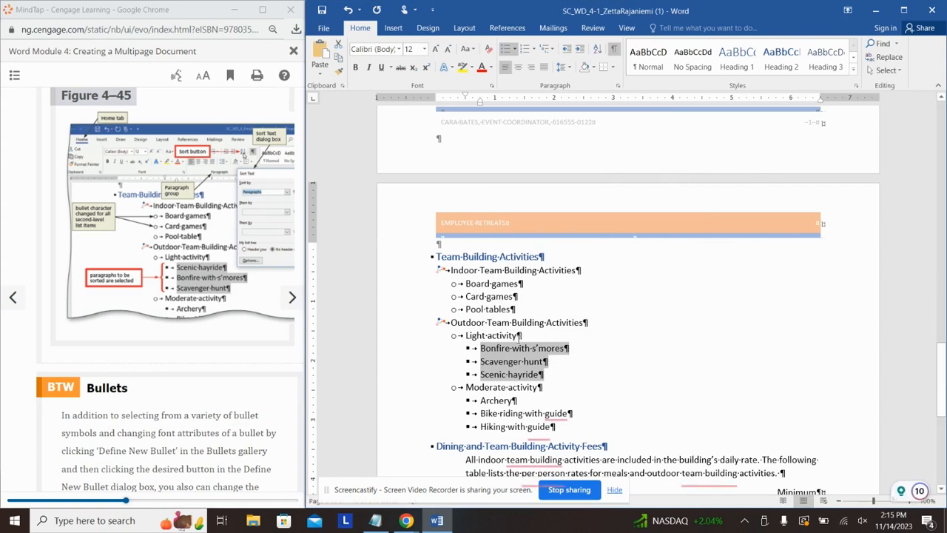
scroll(227, 416, "down", 3)
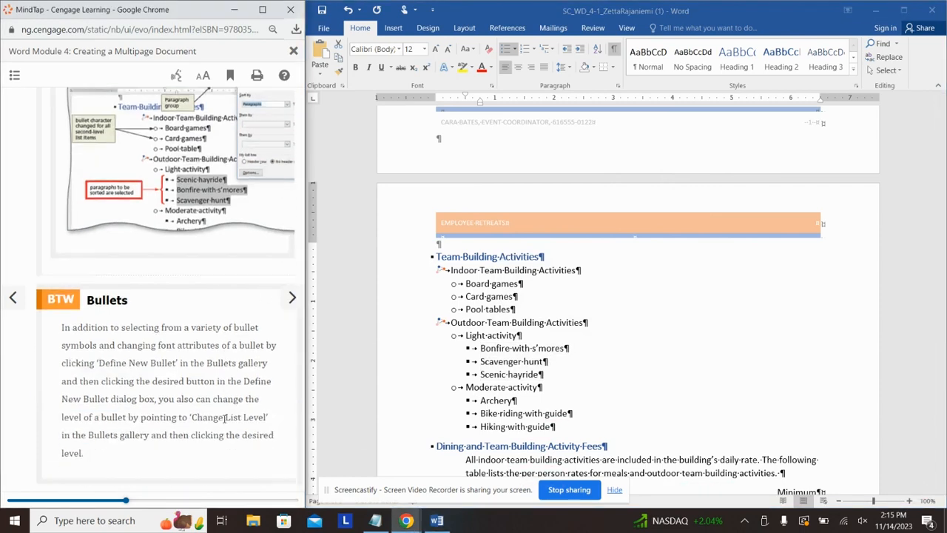
Step: Advance the tutorial to the To Sort Paragraphs lesson
left_click(292, 298)
left_click(292, 297)
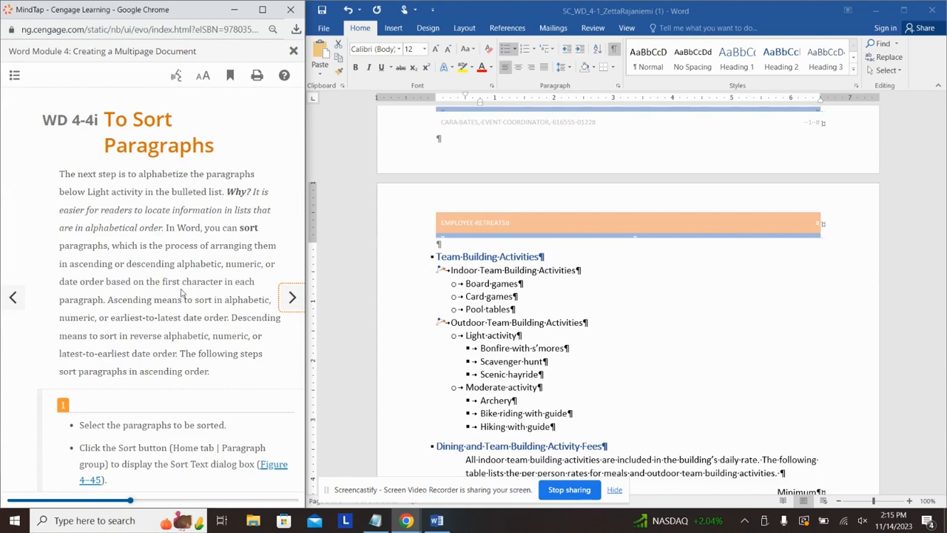
scroll(182, 293, "down", 6)
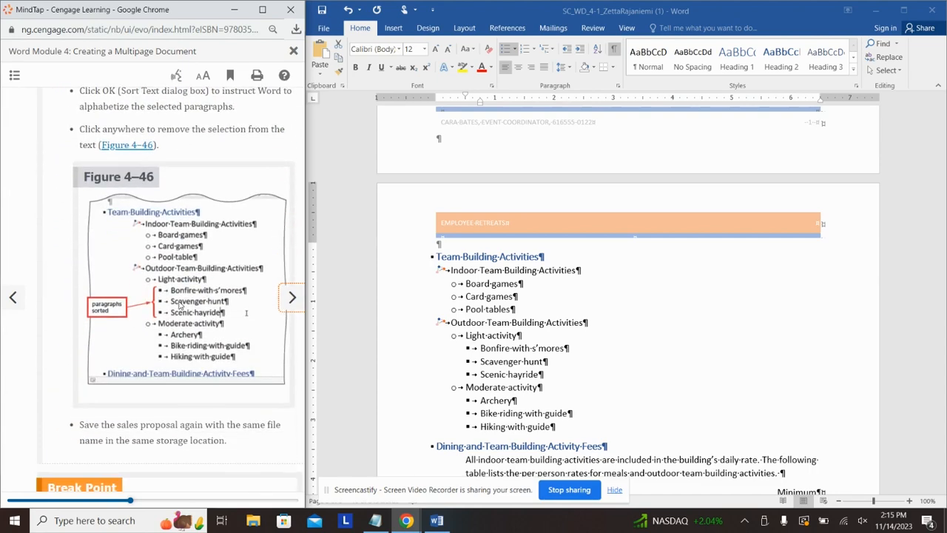
scroll(178, 292, "down", 5)
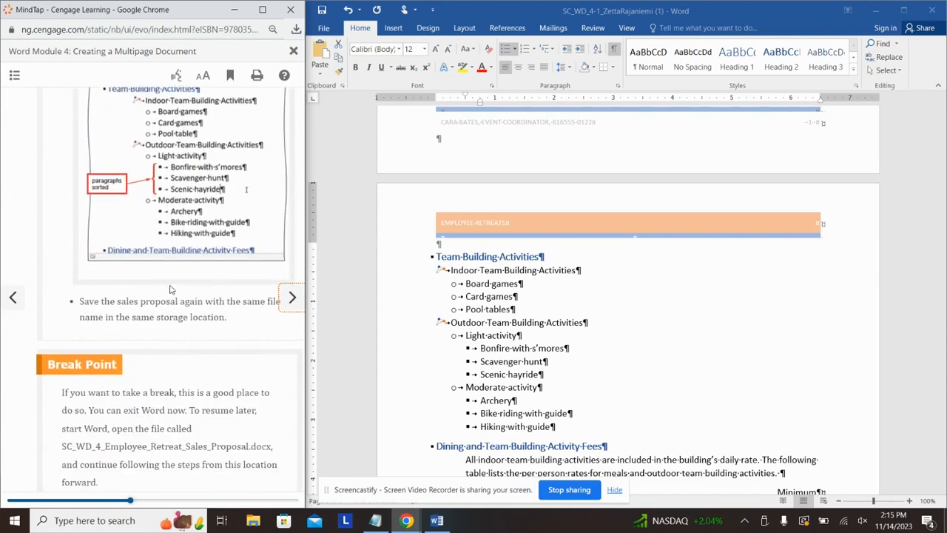
Step: Move the tutorial through Editing and Formatting Tables to the To Change Column Width lesson
left_click(292, 304)
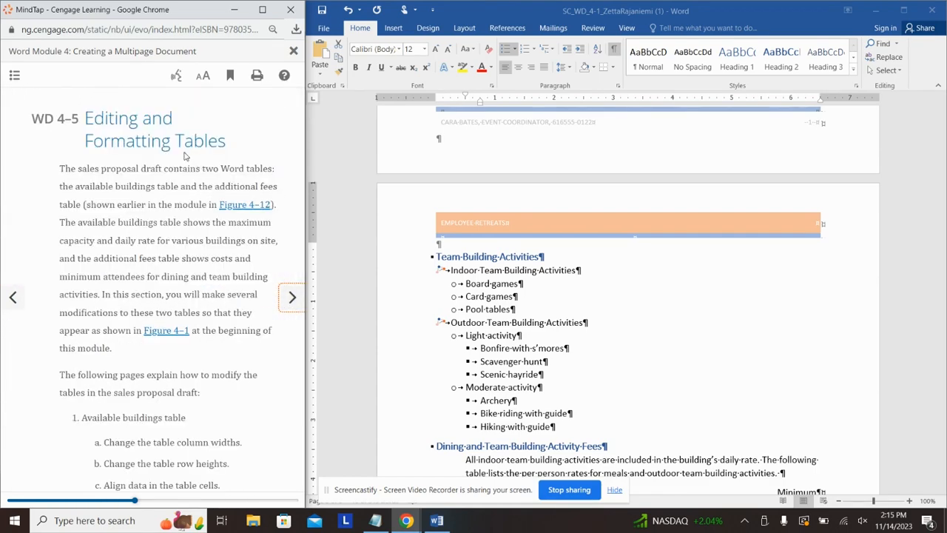
scroll(215, 214, "down", 6)
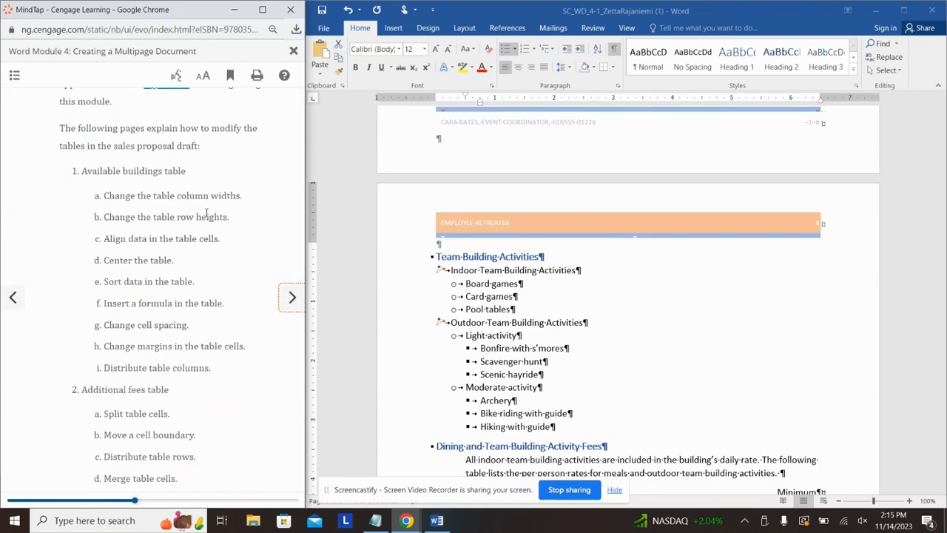
scroll(206, 215, "down", 4)
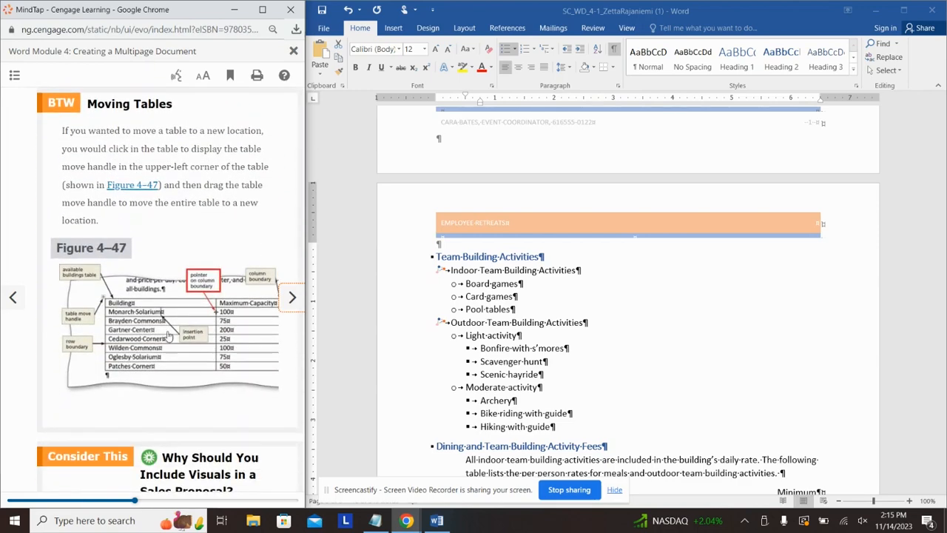
scroll(624, 338, "up", 10)
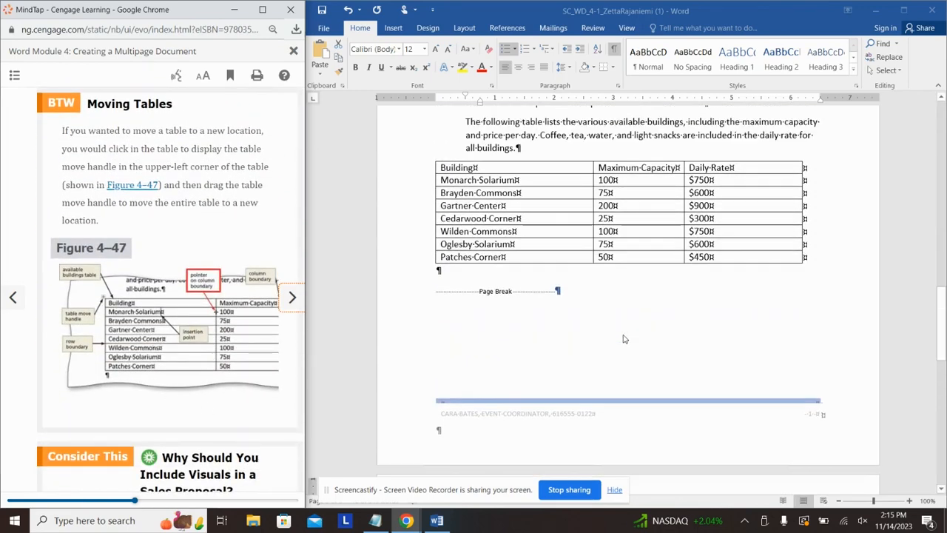
scroll(676, 326, "up", 1)
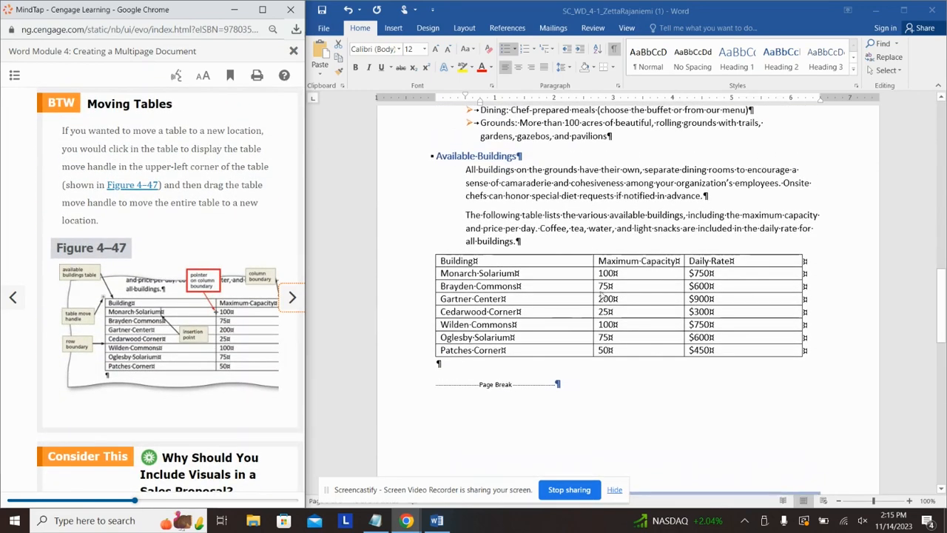
left_click(290, 297)
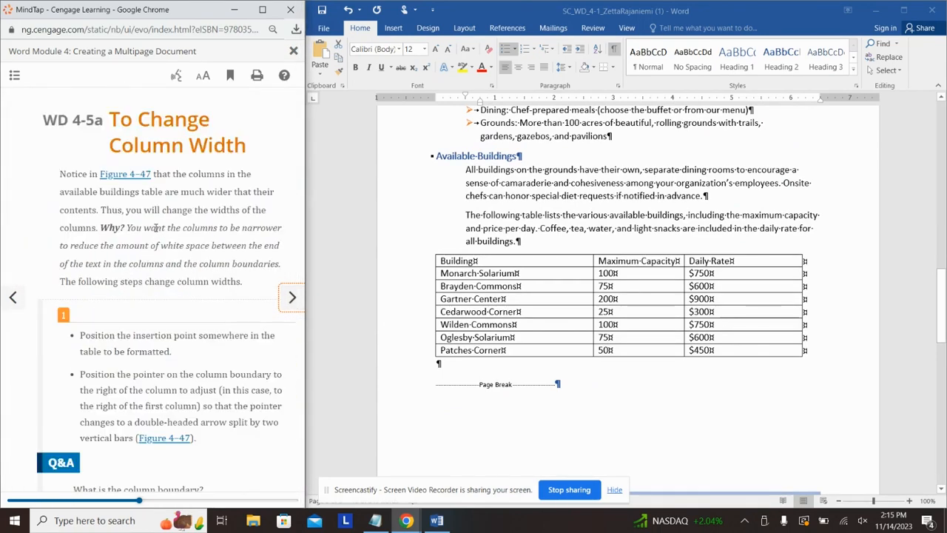
scroll(197, 258, "down", 7)
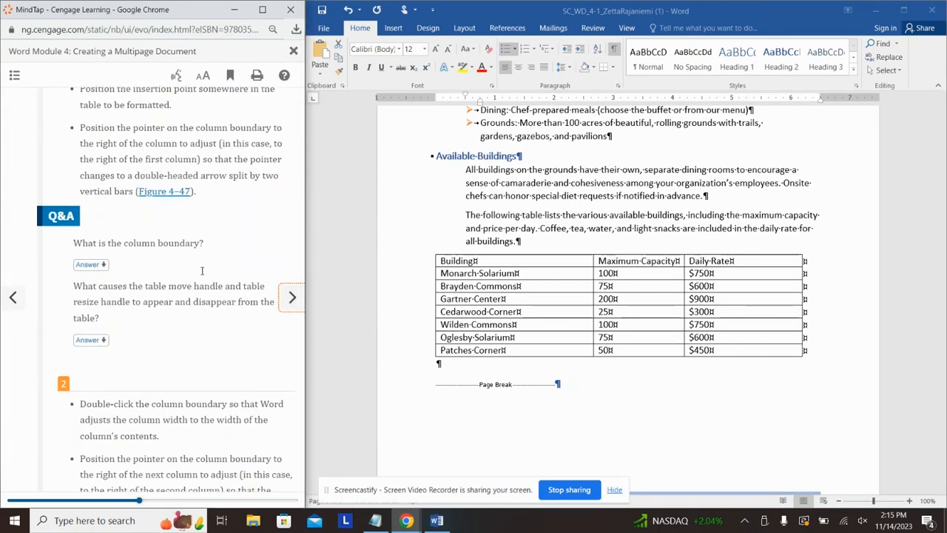
scroll(202, 272, "down", 1)
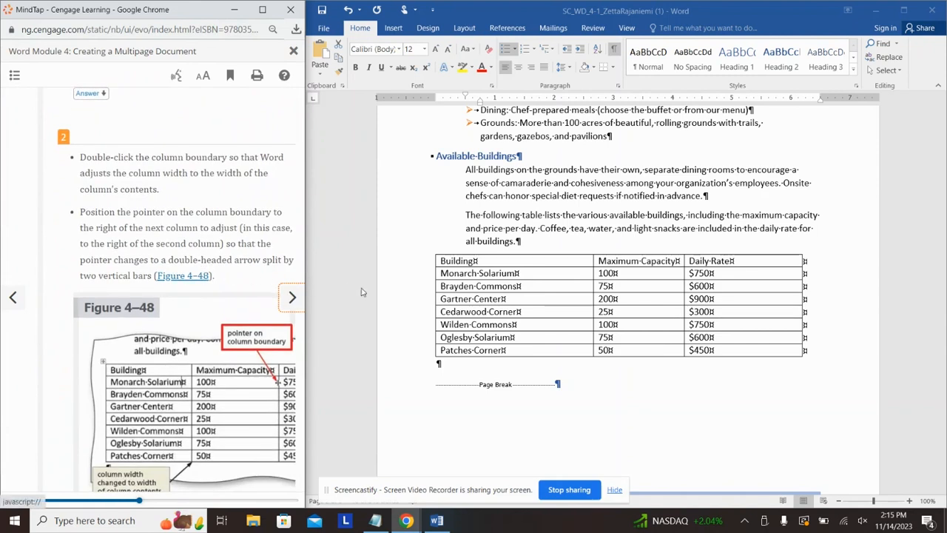
Step: Remove the stray tab after Monarch Solarium; the page footer ends up open for editing
left_click(572, 280)
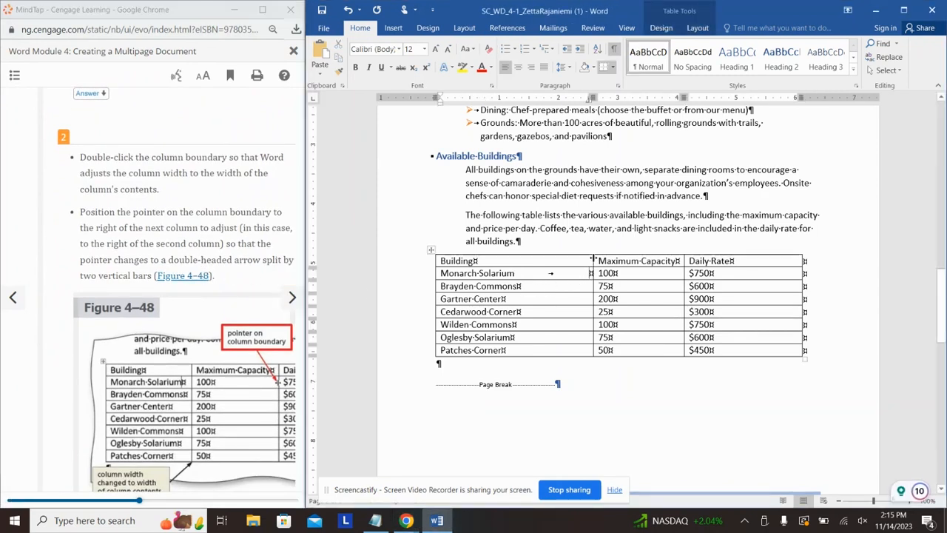
key("ctrl+z")
key("ctrl+z")
double_click(594, 261)
scroll(566, 281, "up", 5)
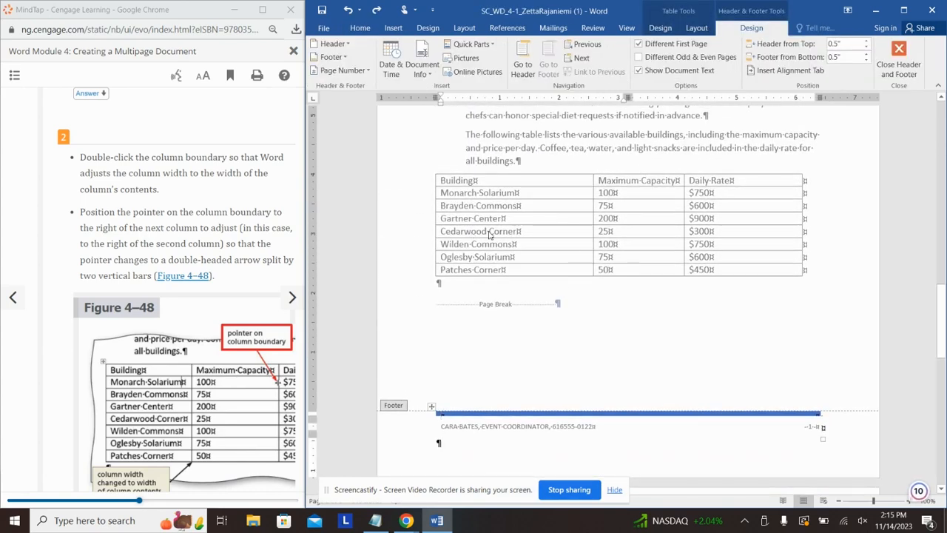
Step: Close the footer, autofit the Building column, and narrow Maximum Capacity until its heading wraps
scroll(520, 236, "up", 2)
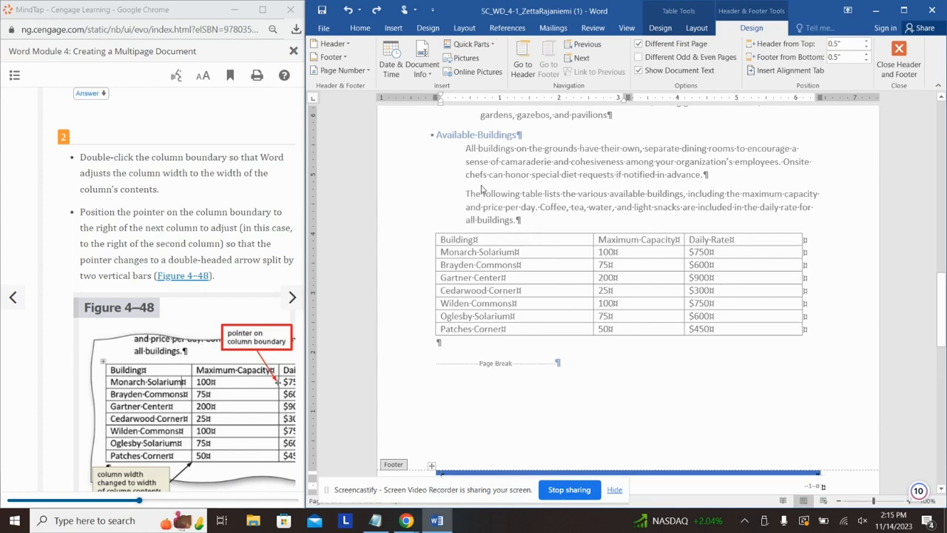
double_click(531, 334)
scroll(522, 244, "down", 3)
scroll(533, 242, "up", 1)
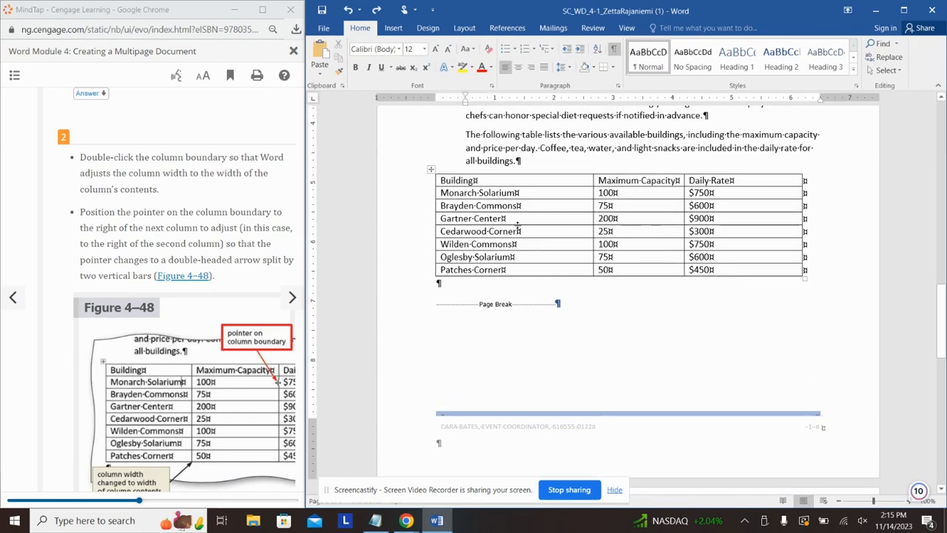
left_click(518, 223)
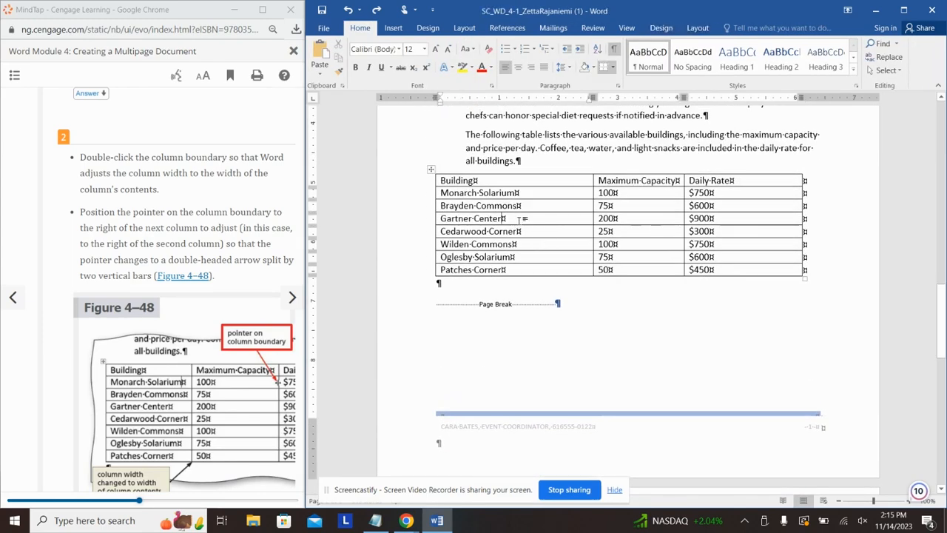
double_click(592, 206)
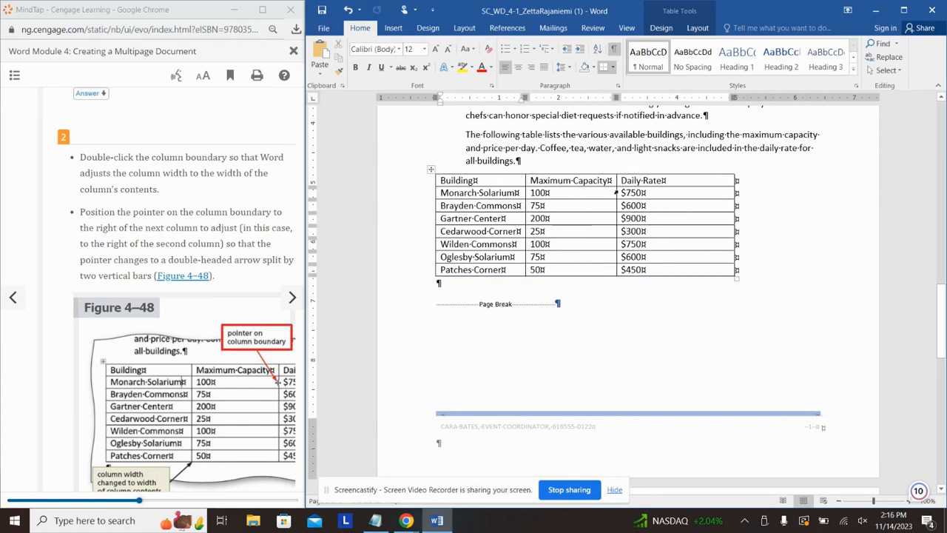
left_click_drag(615, 194, 576, 192)
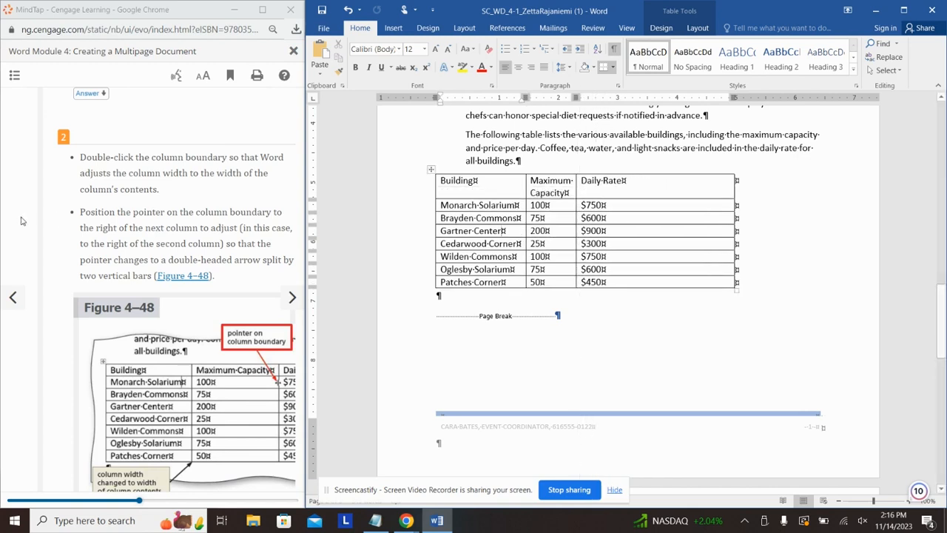
Step: Scroll through the tutorial instructions for the next column-width task
left_click(244, 237)
scroll(244, 237, "down", 3)
scroll(244, 239, "down", 7)
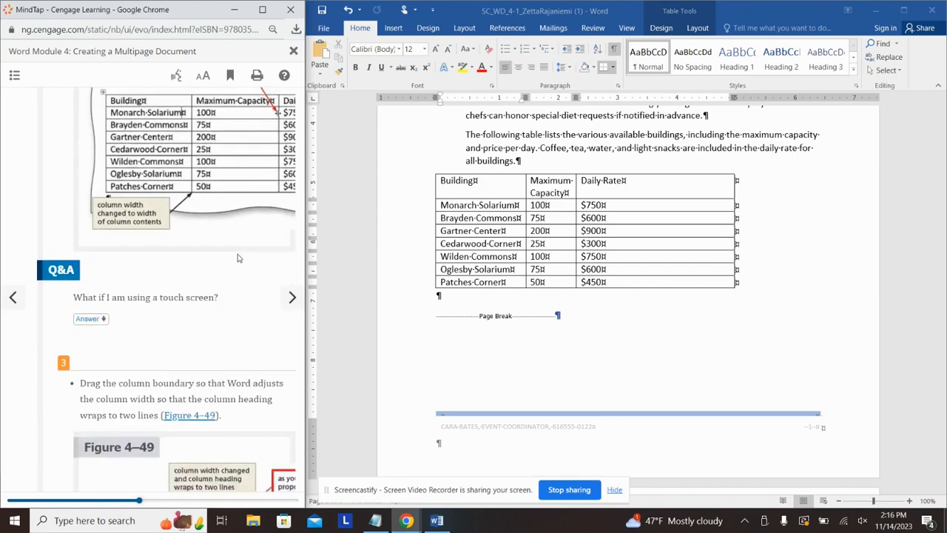
scroll(228, 279, "down", 8)
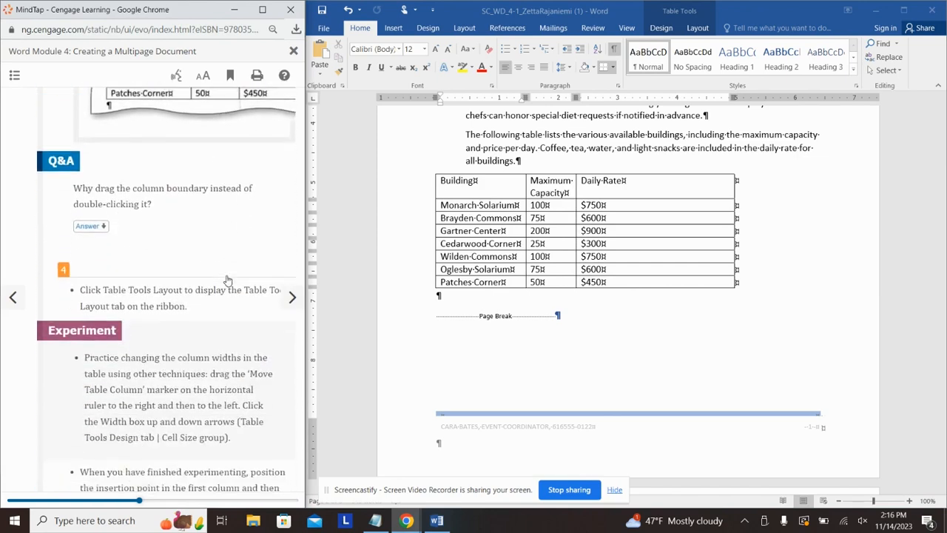
scroll(227, 280, "up", 2)
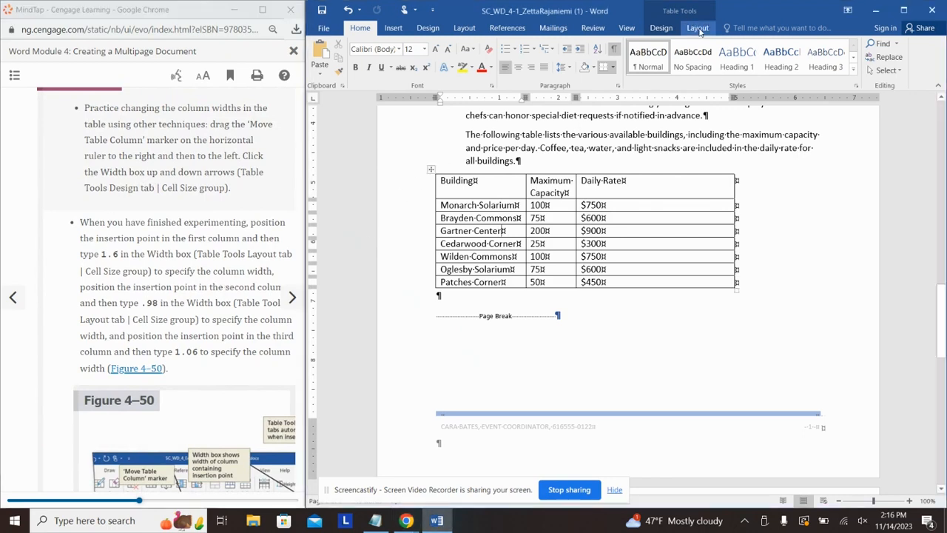
Step: Set the Building, Maximum Capacity and Daily Rate column widths to 1.6, 0.98 and 1.06 inches
left_click(698, 30)
left_click(496, 184)
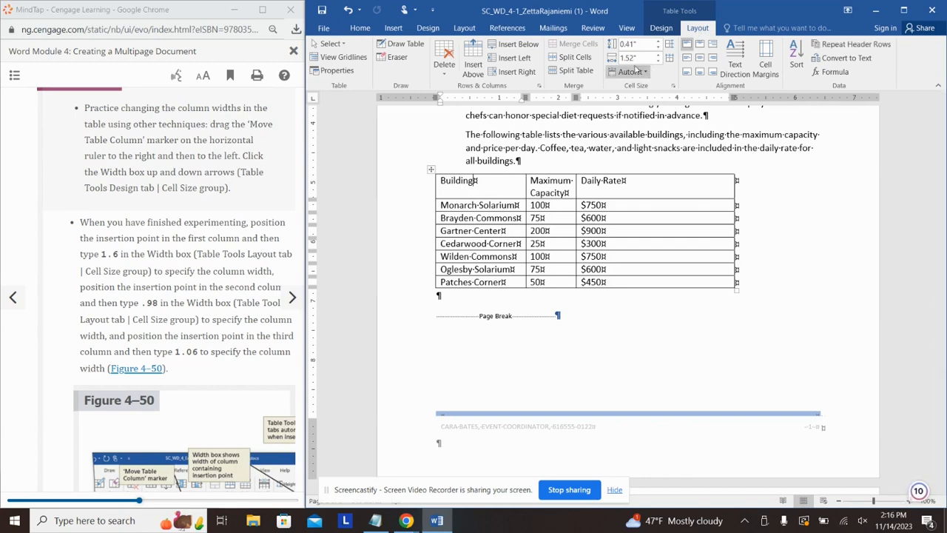
left_click(631, 58)
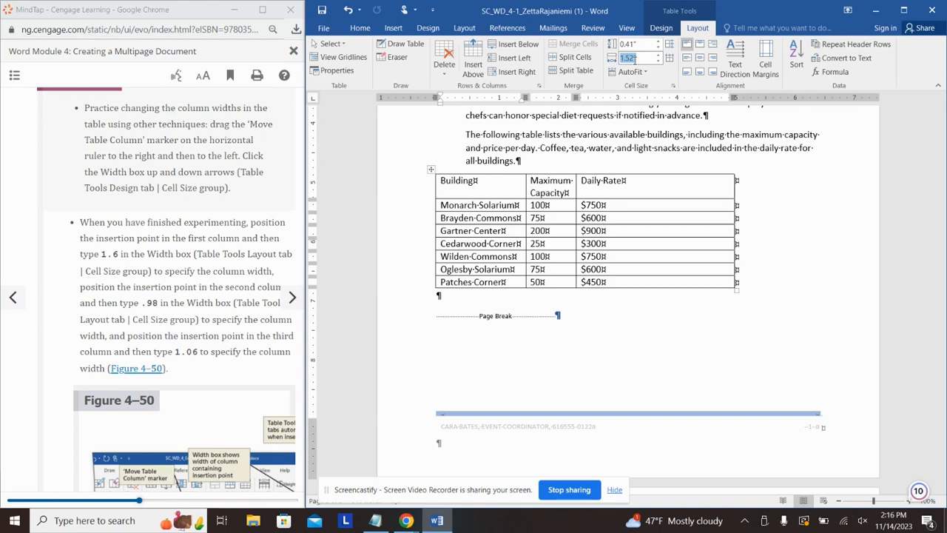
type("1.6")
key("Return")
left_click(563, 189)
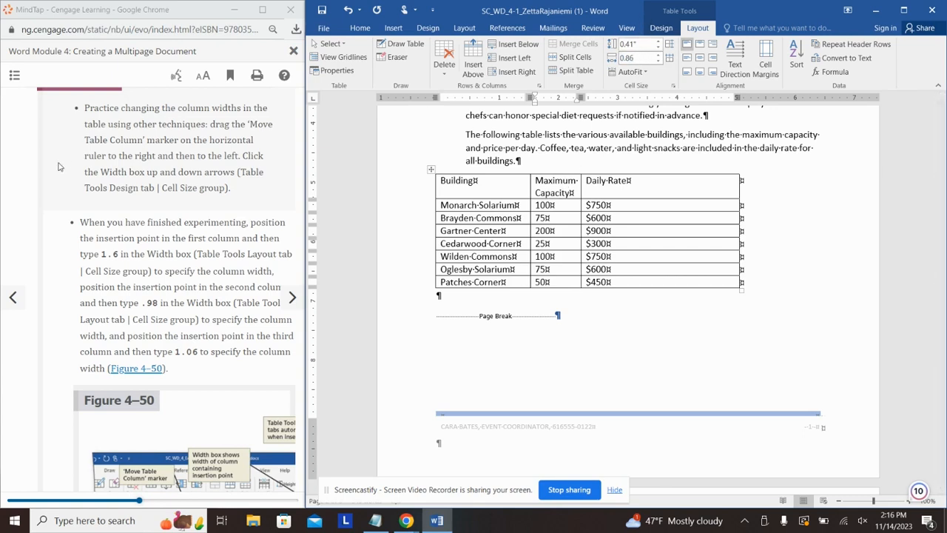
type("0.98")
key("Return")
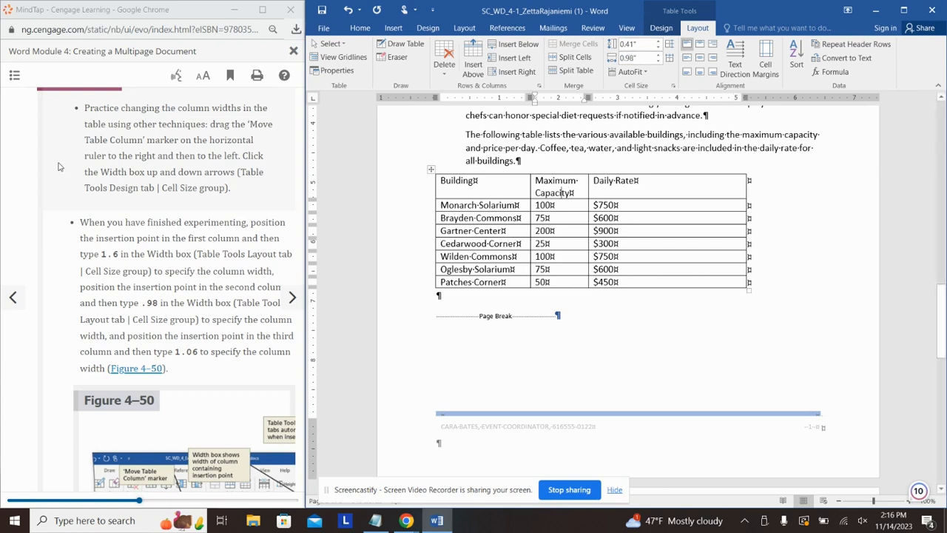
left_click(627, 188)
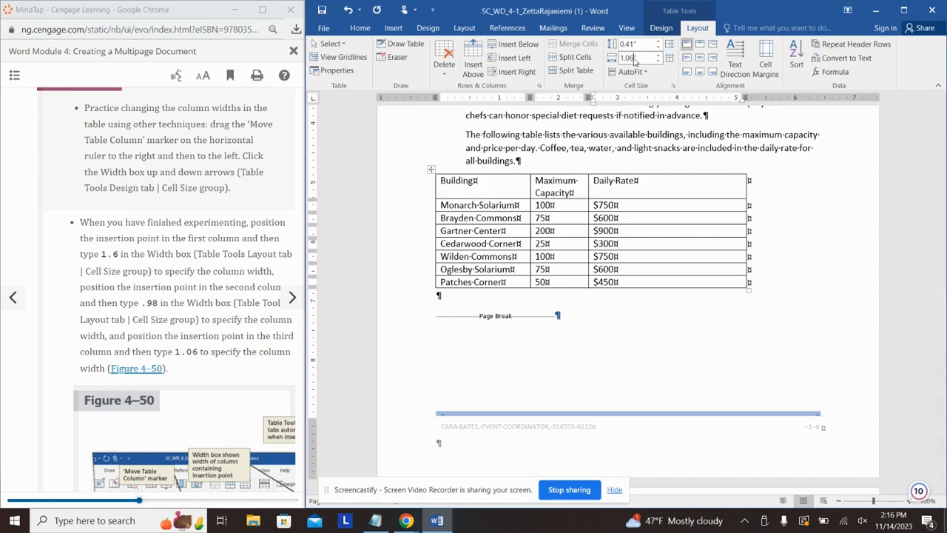
key("Return")
Step: Advance the tutorial to the To Change Row Height lesson
left_click(168, 298)
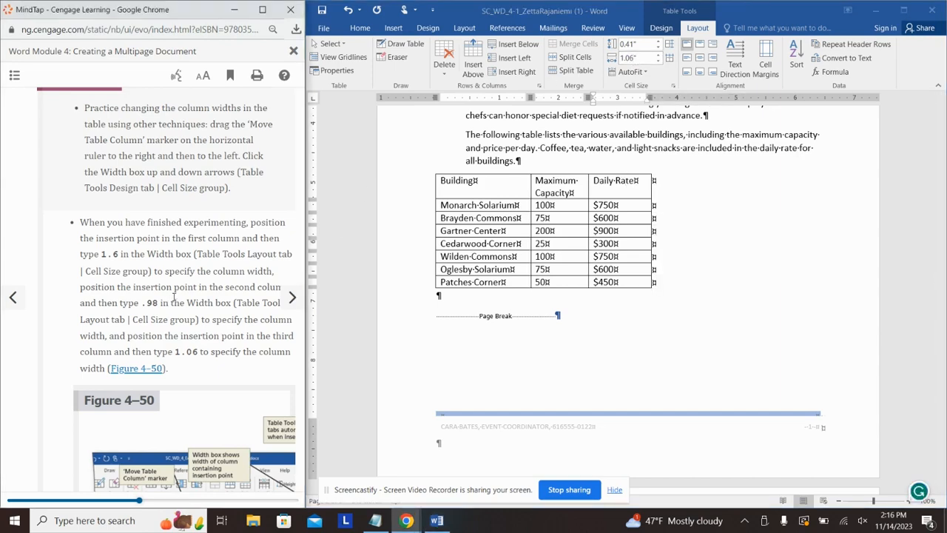
scroll(178, 301, "down", 6)
scroll(177, 301, "down", 1)
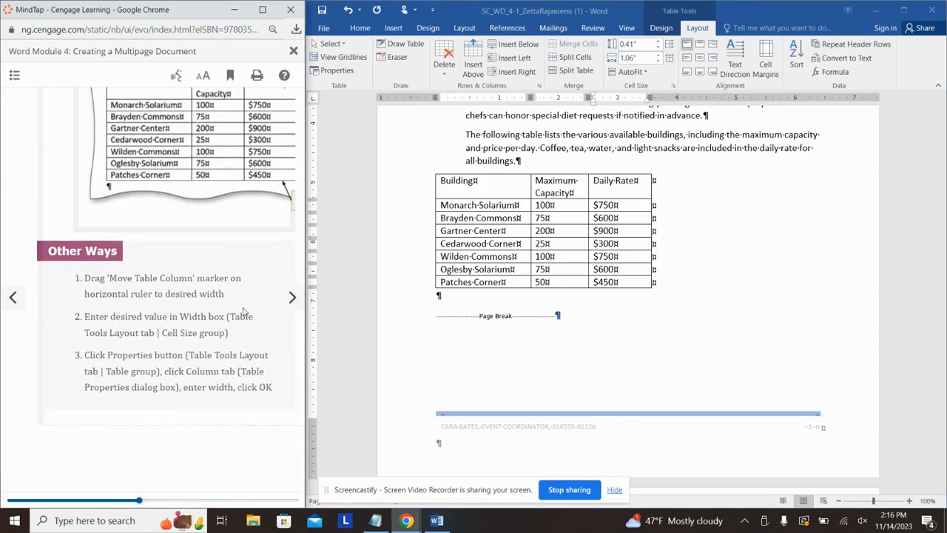
left_click(293, 297)
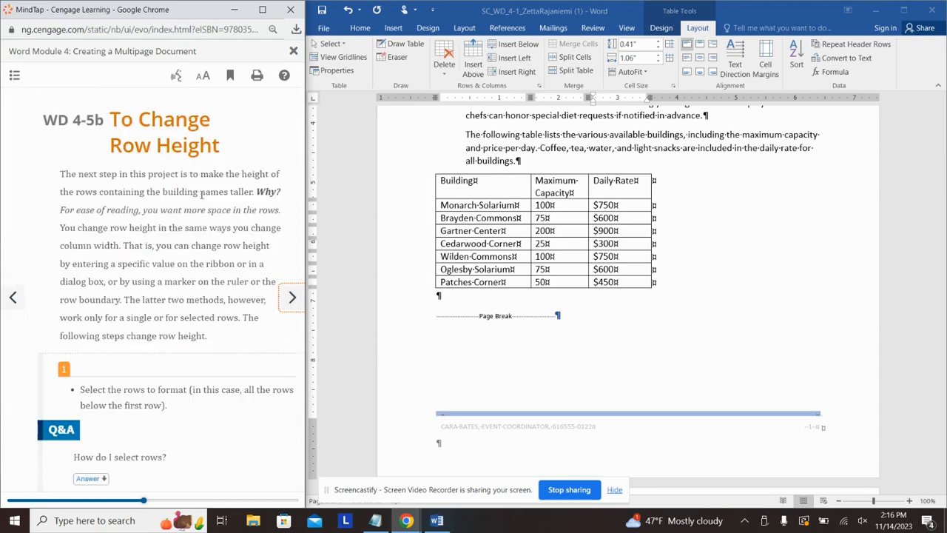
Step: Give all building rows below the header a 0.3" row height
scroll(192, 185, "down", 5)
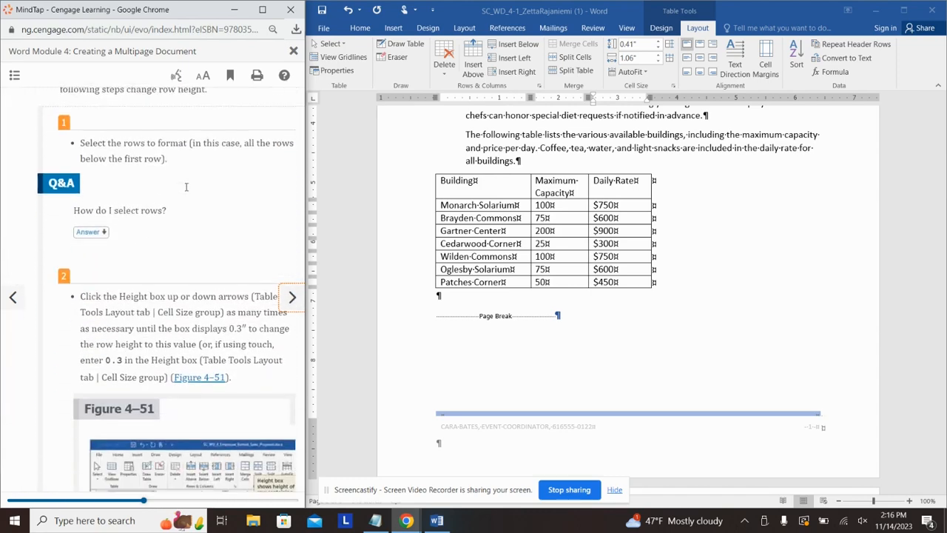
scroll(245, 196, "down", 2)
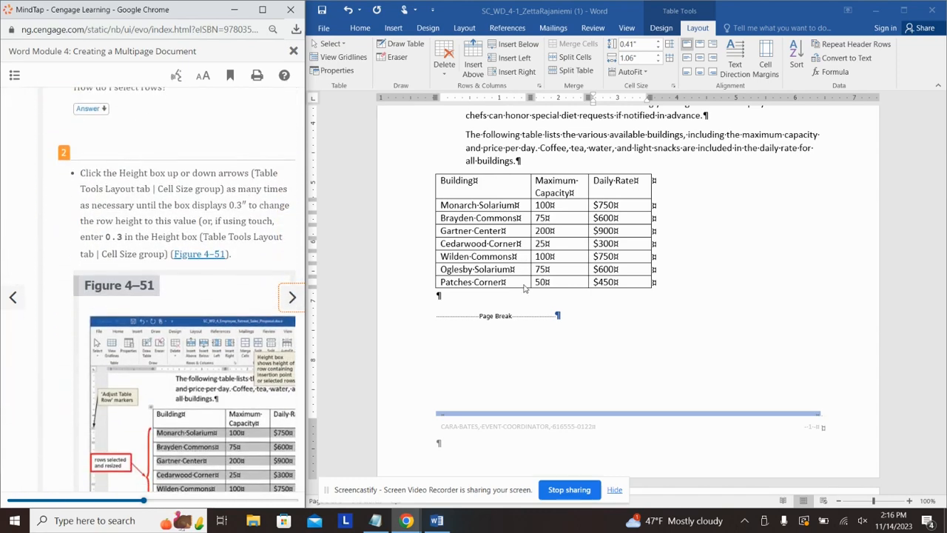
left_click_drag(524, 289, 453, 205)
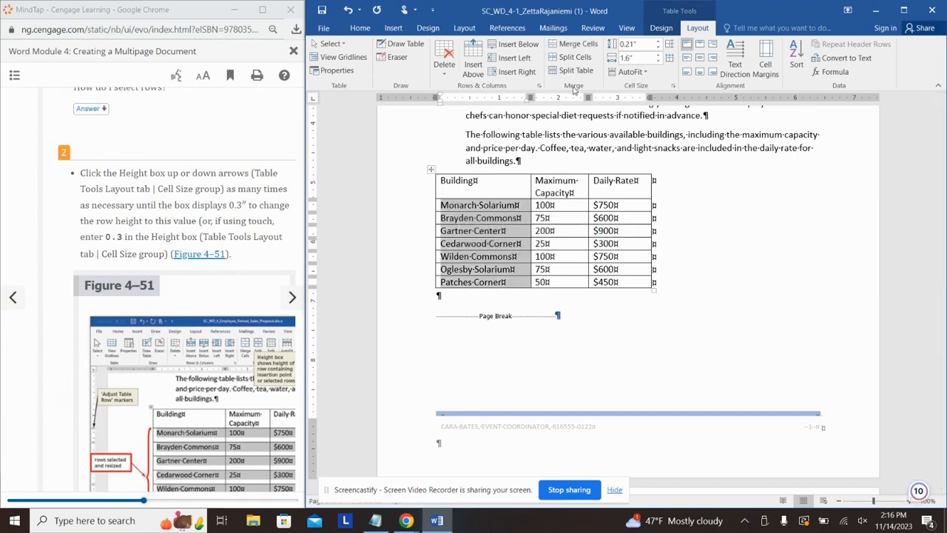
left_click(634, 45)
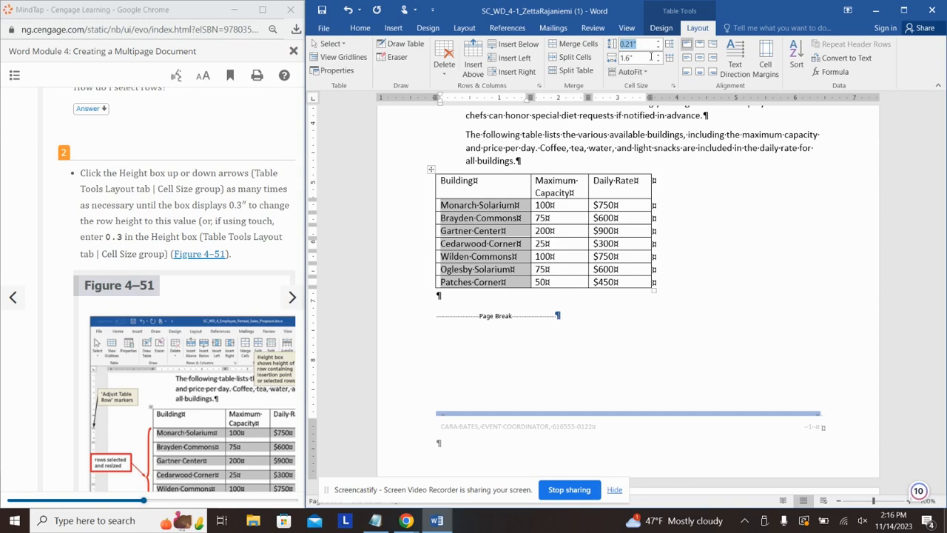
type("0.3")
key("Return")
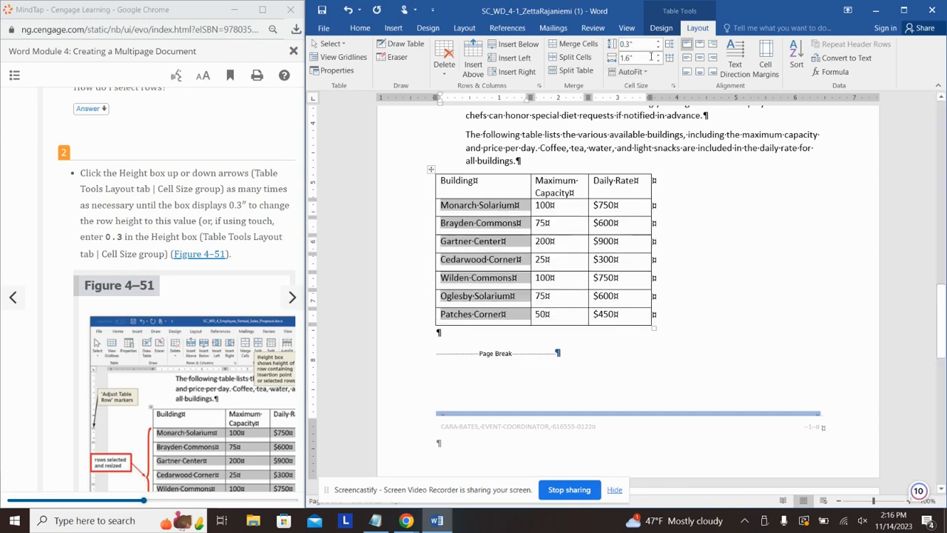
Step: Advance the tutorial to its next page
left_click(265, 203)
scroll(267, 214, "down", 8)
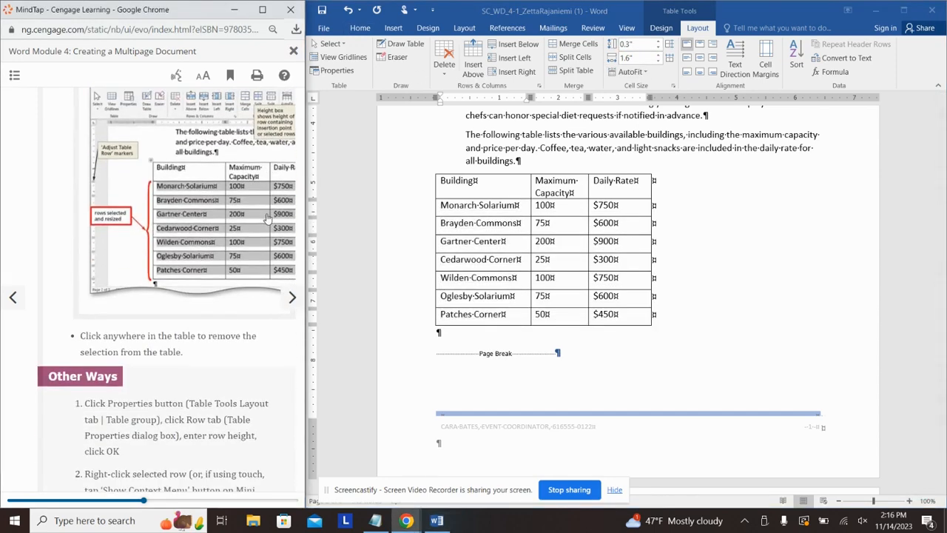
left_click(293, 297)
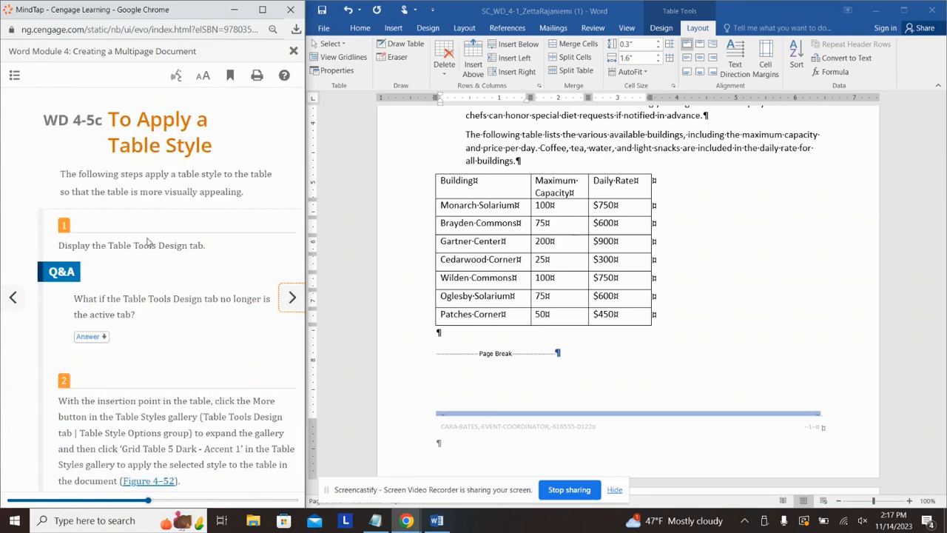
Step: Apply the Grid Table 5 Dark - Accent 1 style from the Table Styles gallery to the buildings table
scroll(147, 242, "down", 5)
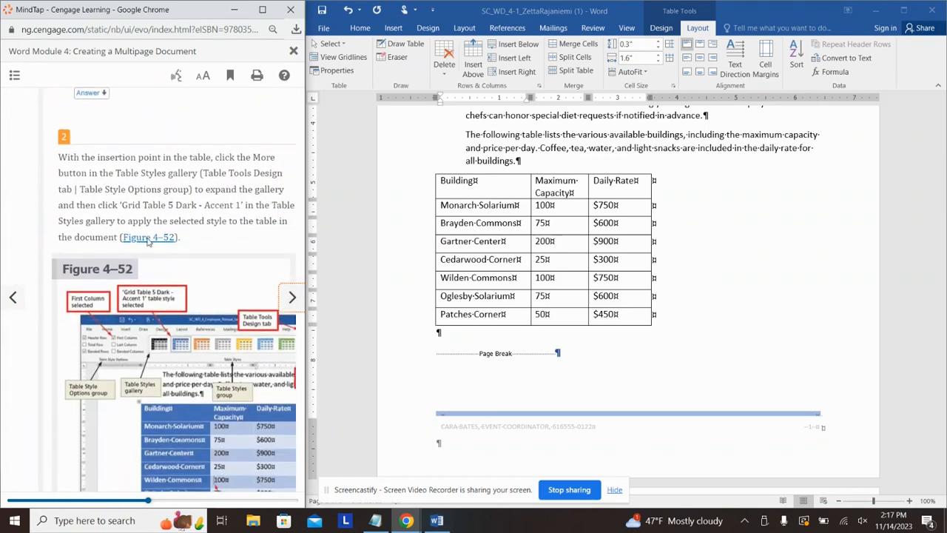
left_click(662, 29)
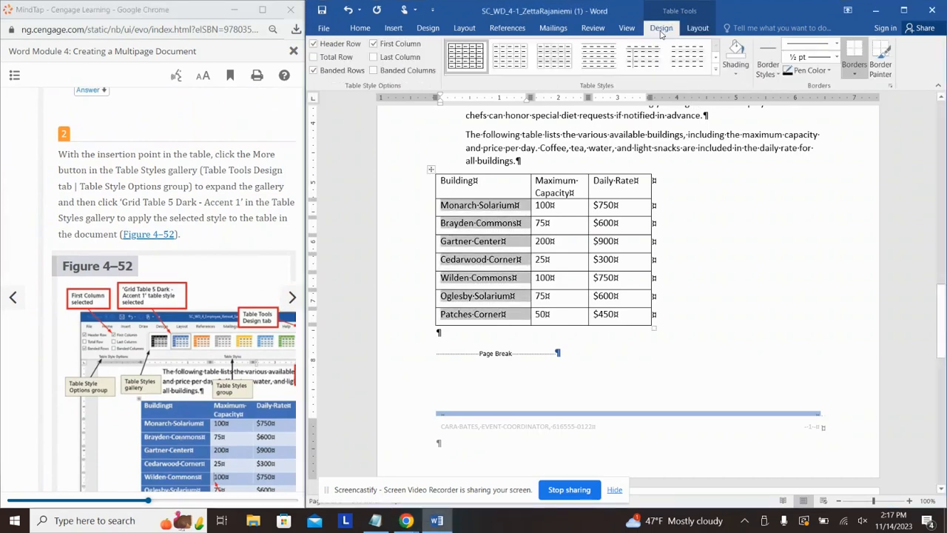
left_click(718, 73)
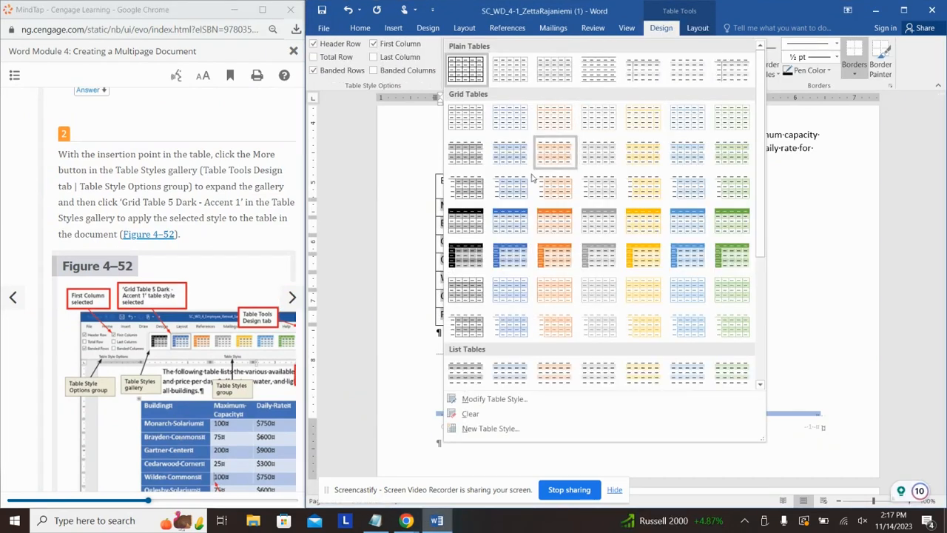
left_click(505, 258)
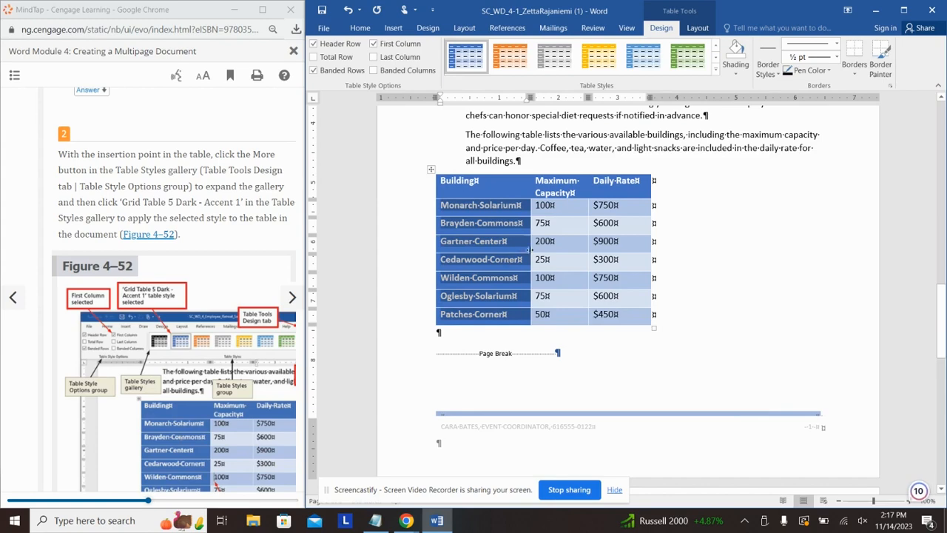
scroll(239, 236, "down", 6)
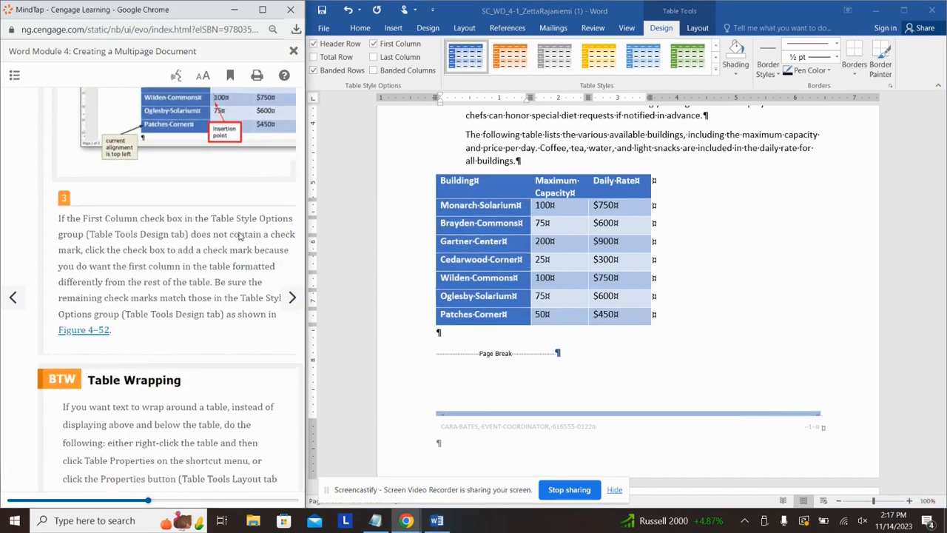
Step: Set the Building column to Align Center Left
left_click(293, 297)
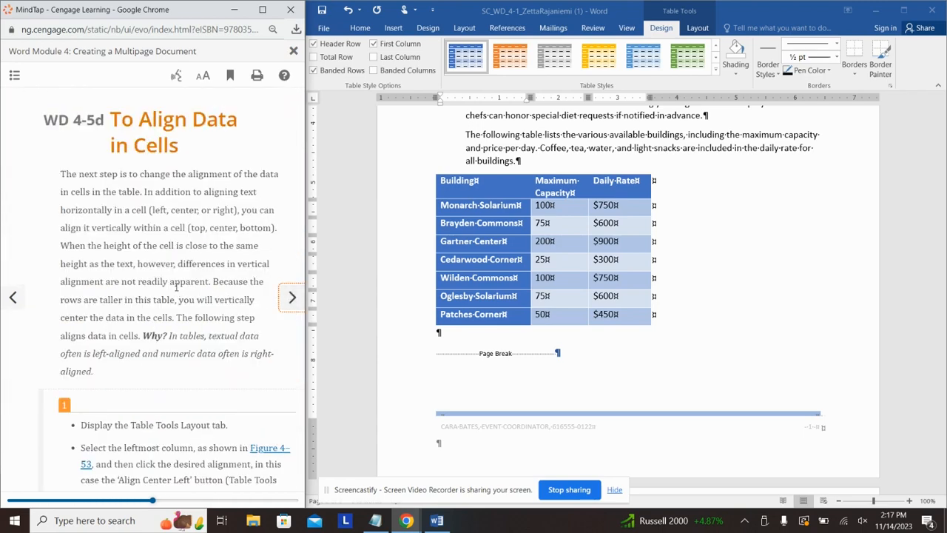
scroll(176, 288, "down", 1)
scroll(173, 284, "up", 1)
scroll(173, 284, "down", 5)
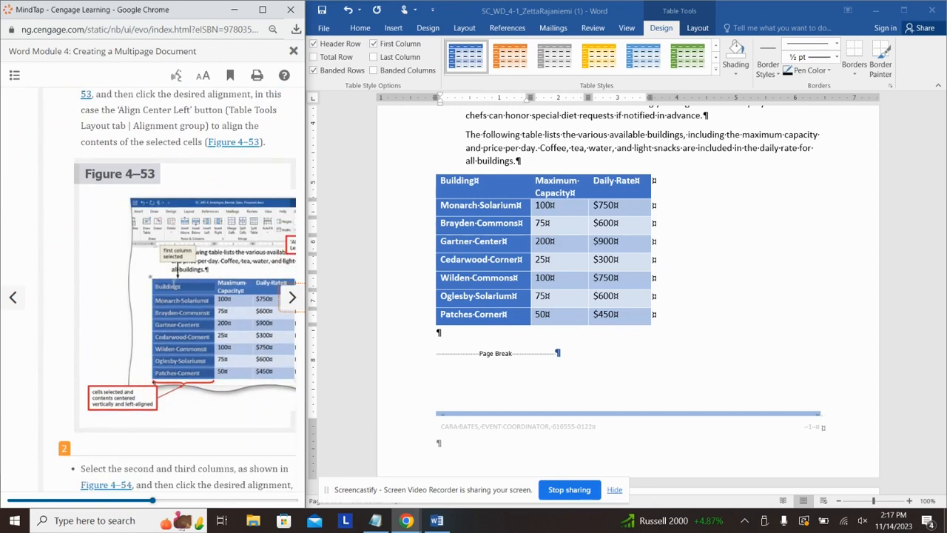
left_click(498, 315)
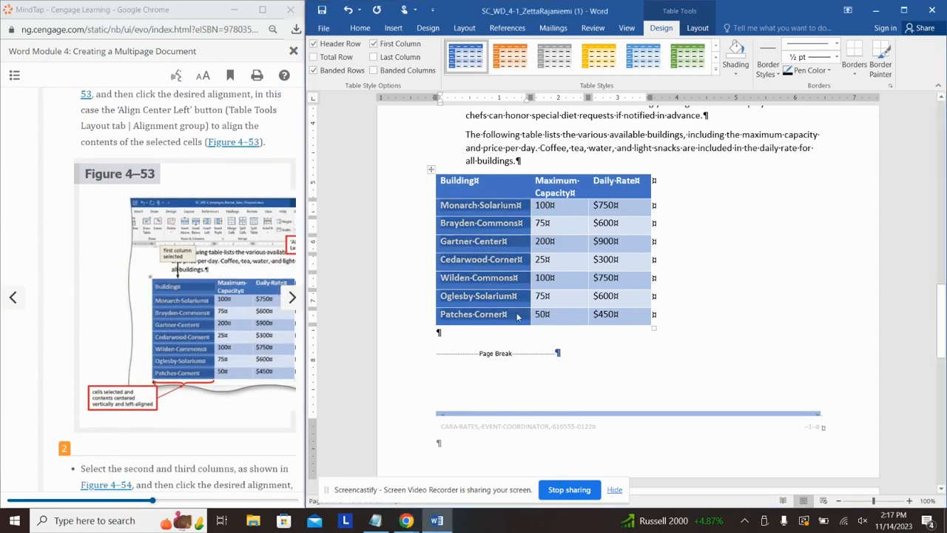
left_click_drag(518, 317, 475, 181)
left_click(697, 28)
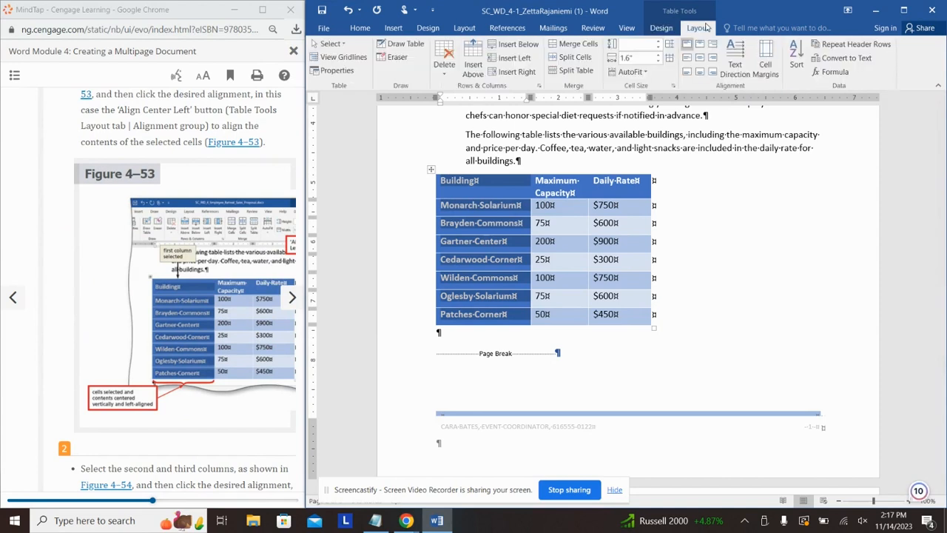
left_click(687, 57)
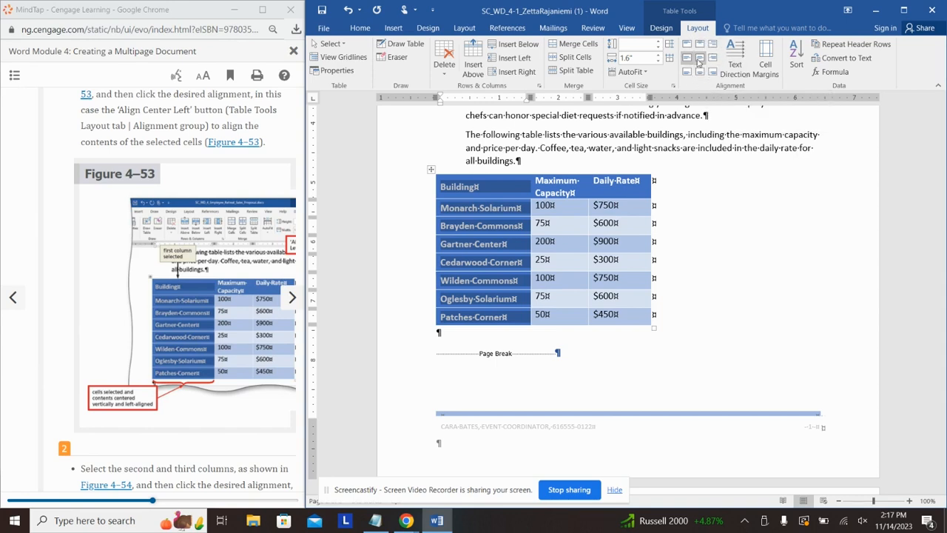
Step: Set the Maximum Capacity and Daily Rate values to Align Center Right
left_click(288, 142)
scroll(276, 185, "down", 2)
scroll(257, 271, "down", 3)
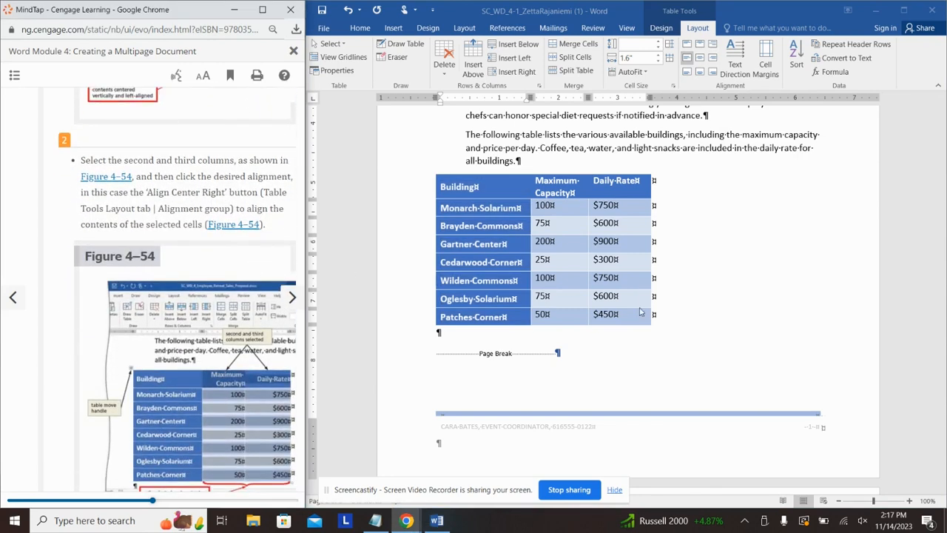
left_click_drag(641, 316, 558, 179)
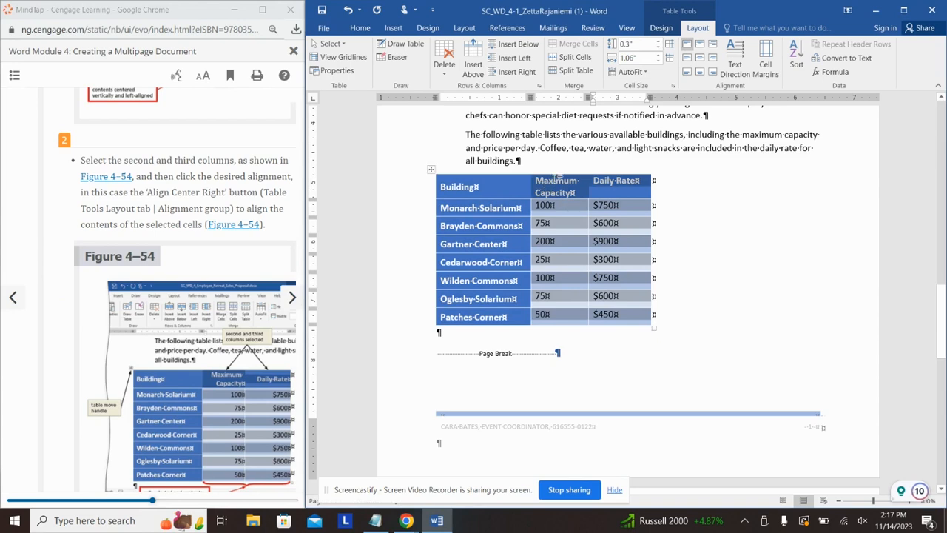
left_click(712, 59)
Step: Advance the tutorial to the next lesson
left_click(282, 196)
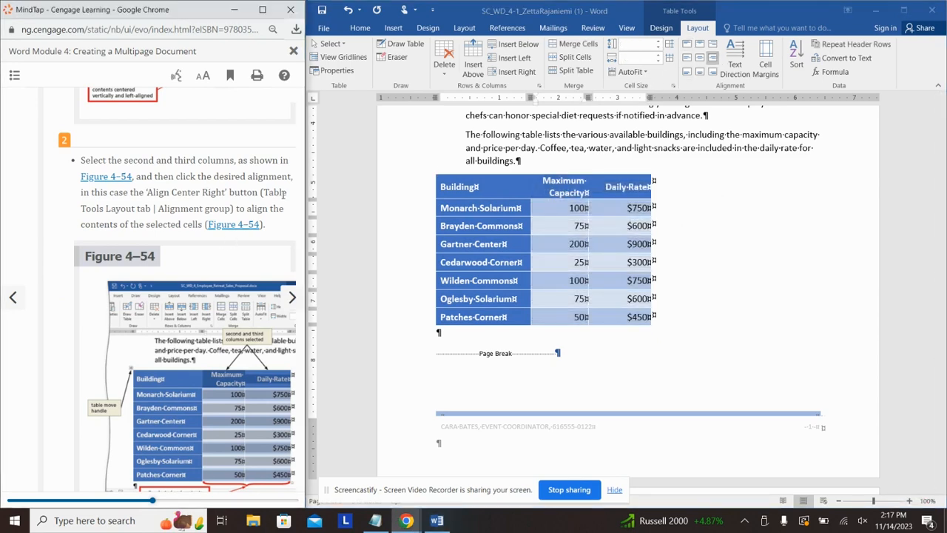
scroll(282, 195, "down", 2)
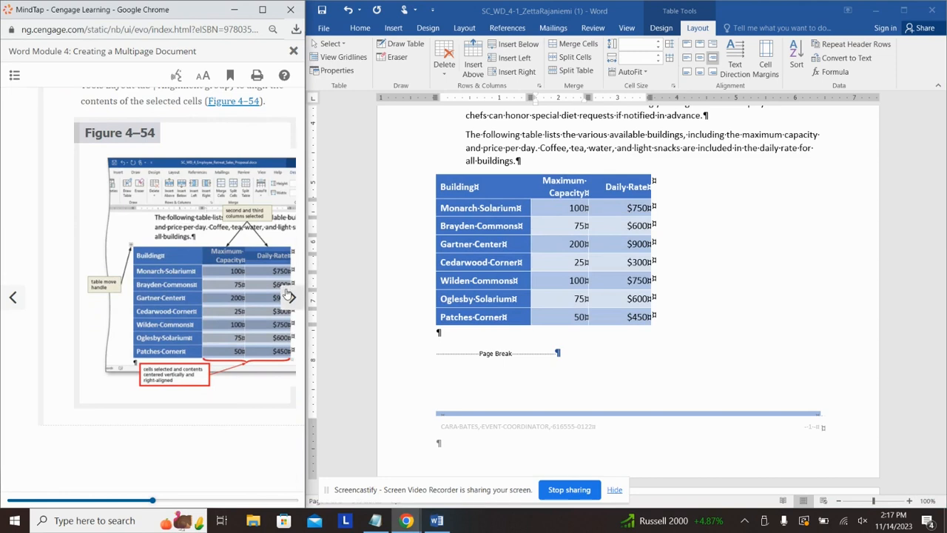
left_click(288, 295)
left_click(288, 295)
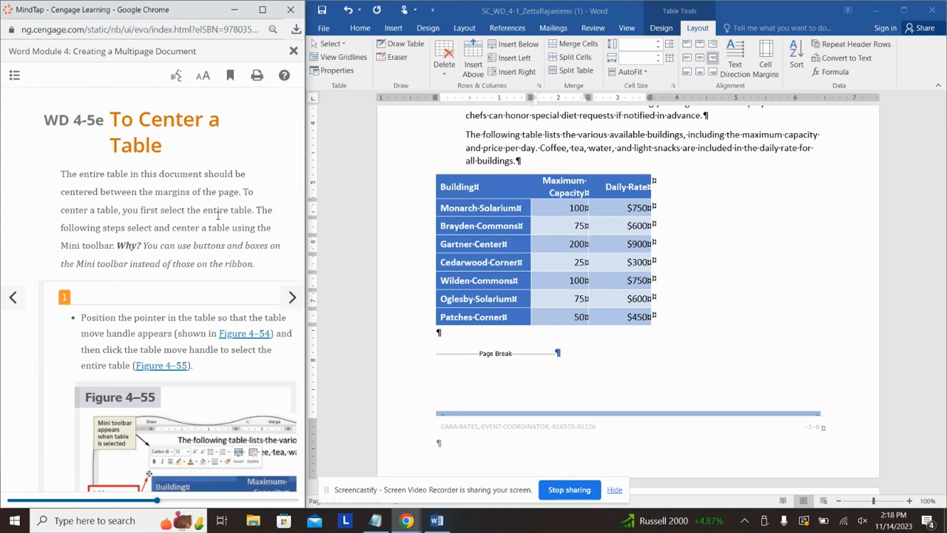
scroll(218, 214, "down", 2)
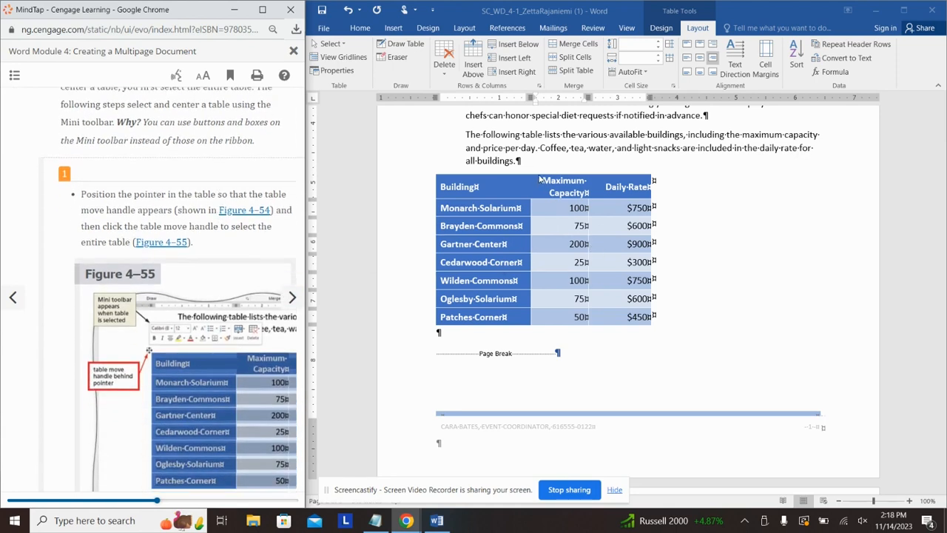
left_click(539, 179)
left_click(432, 169)
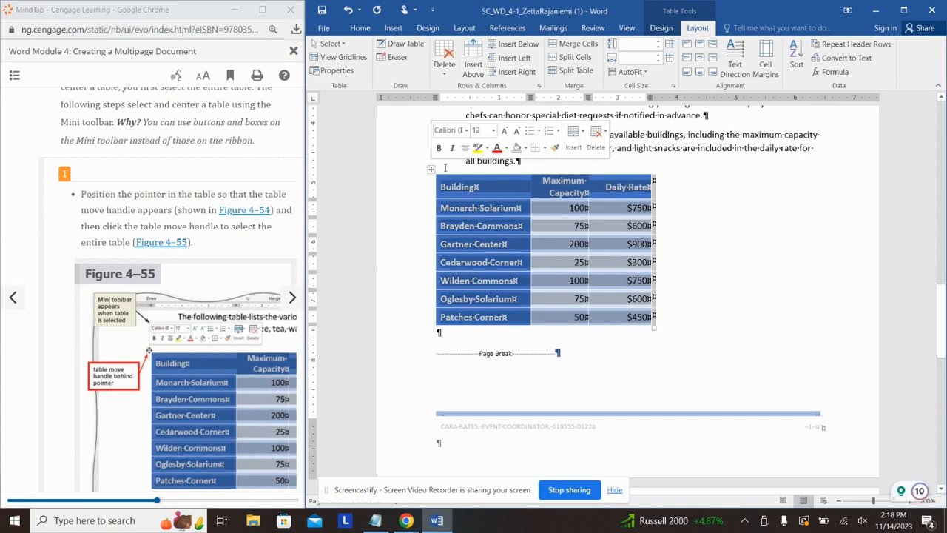
left_click(465, 149)
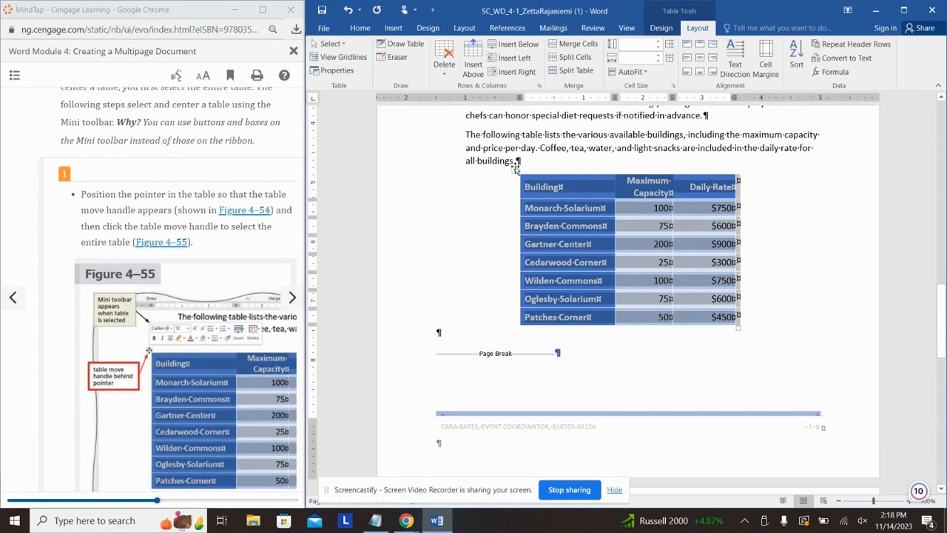
left_click(535, 160)
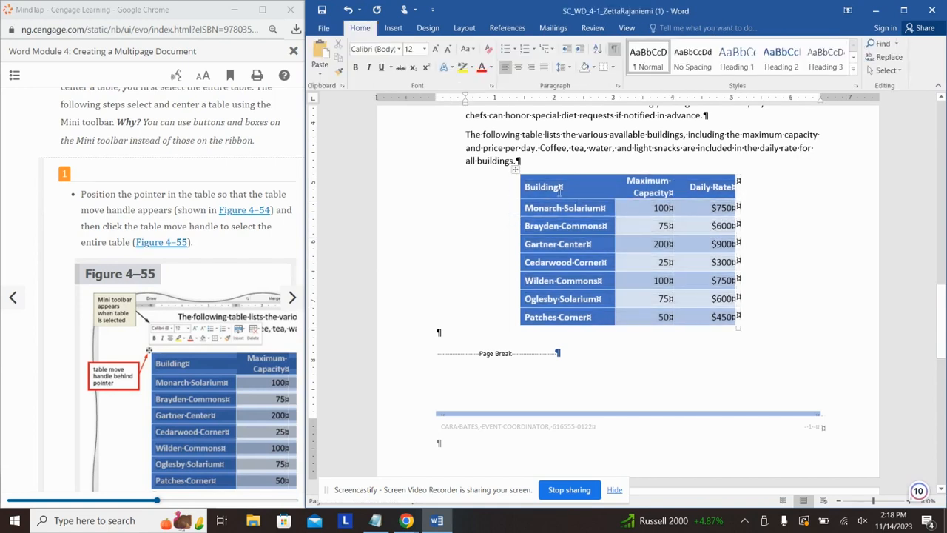
left_click(238, 248)
scroll(238, 248, "down", 3)
scroll(238, 248, "down", 6)
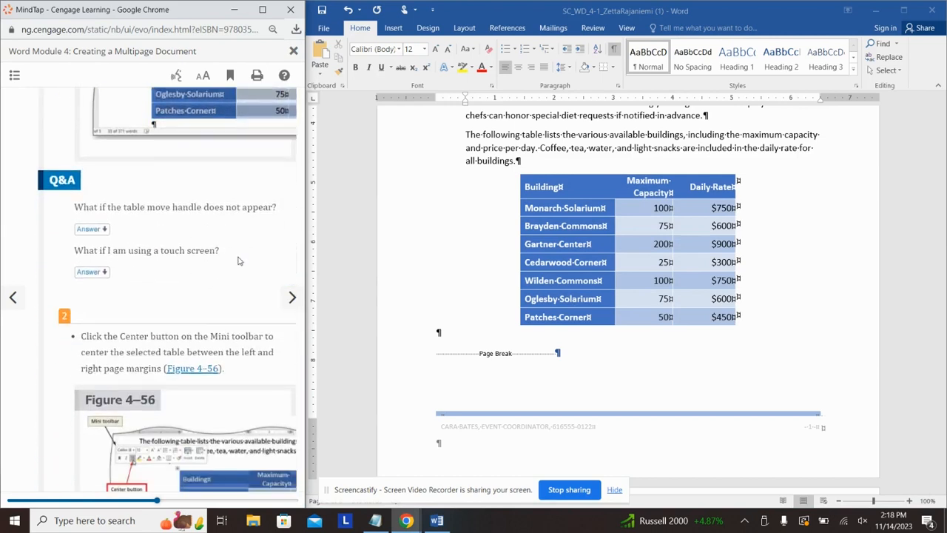
scroll(239, 310, "down", 1)
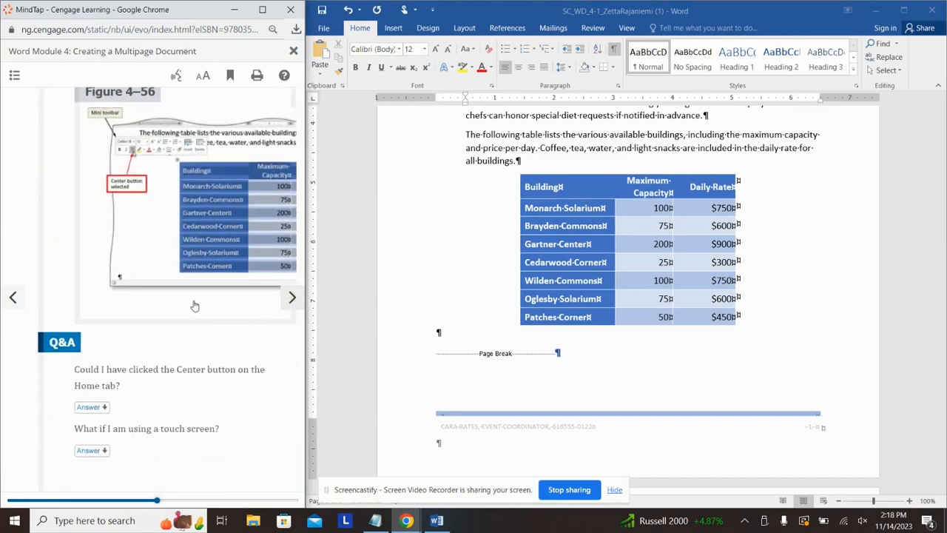
left_click(292, 298)
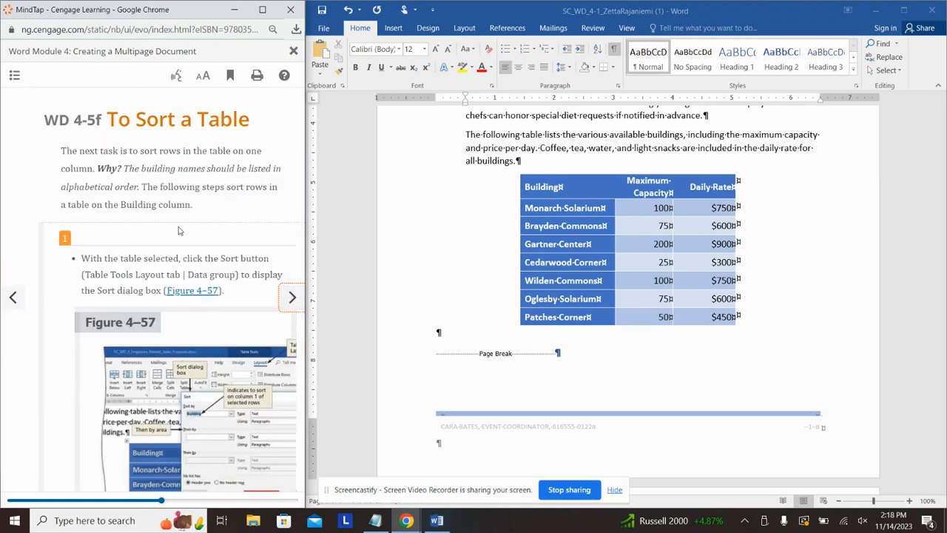
scroll(244, 209, "down", 3)
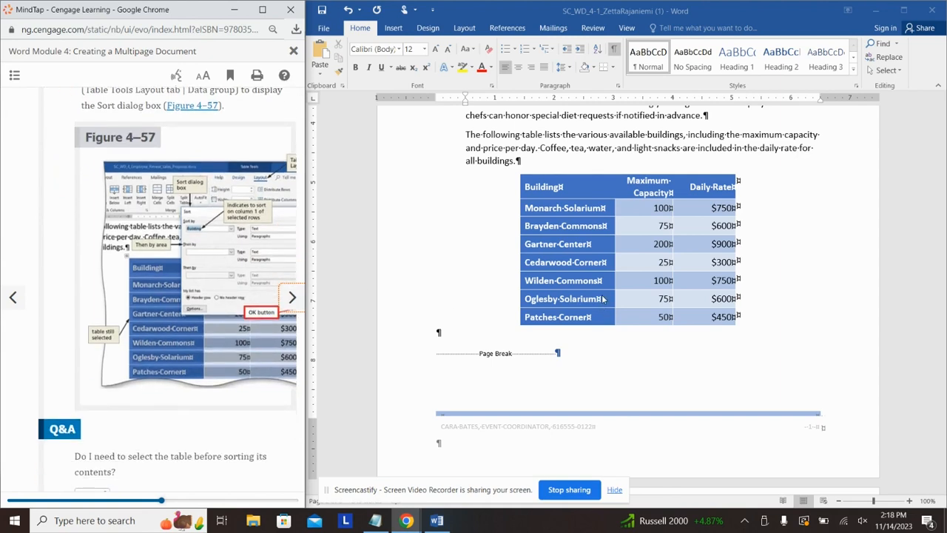
Step: Sort the building rows below the header by Building ascending, Brayden Commons through Wilden Commons
left_click(592, 317)
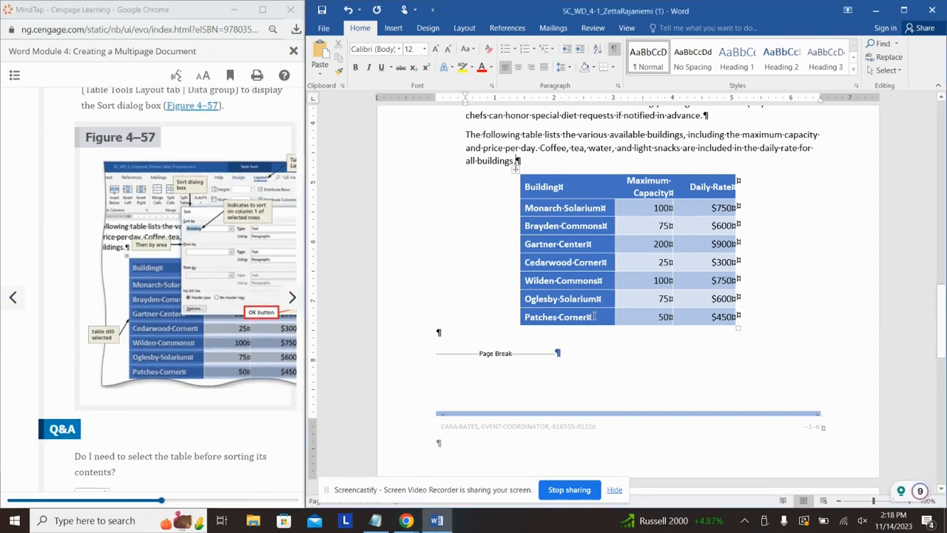
left_click_drag(592, 315, 530, 194)
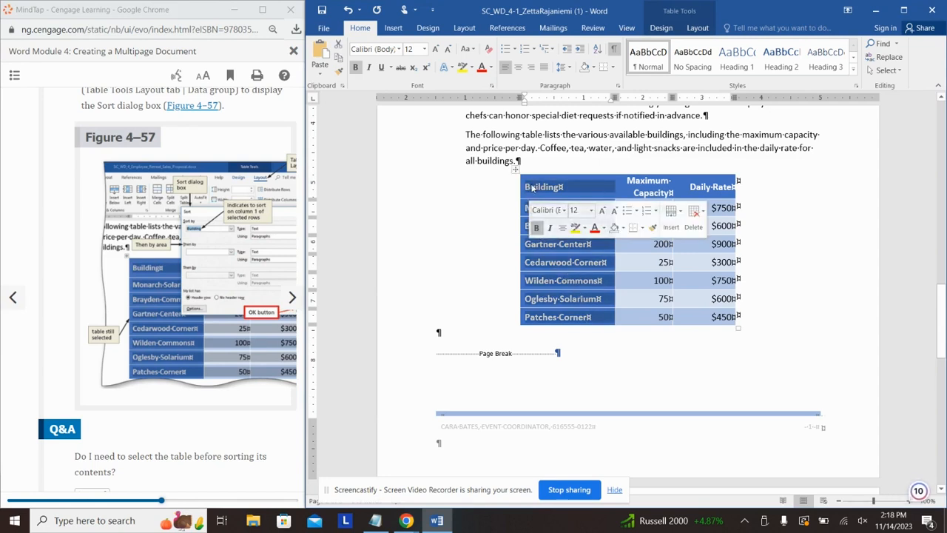
left_click(699, 30)
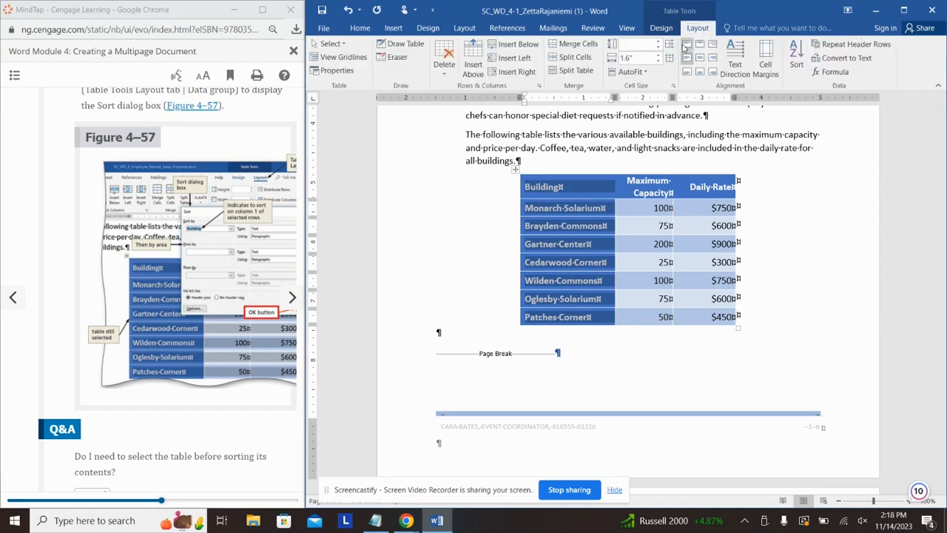
left_click(798, 58)
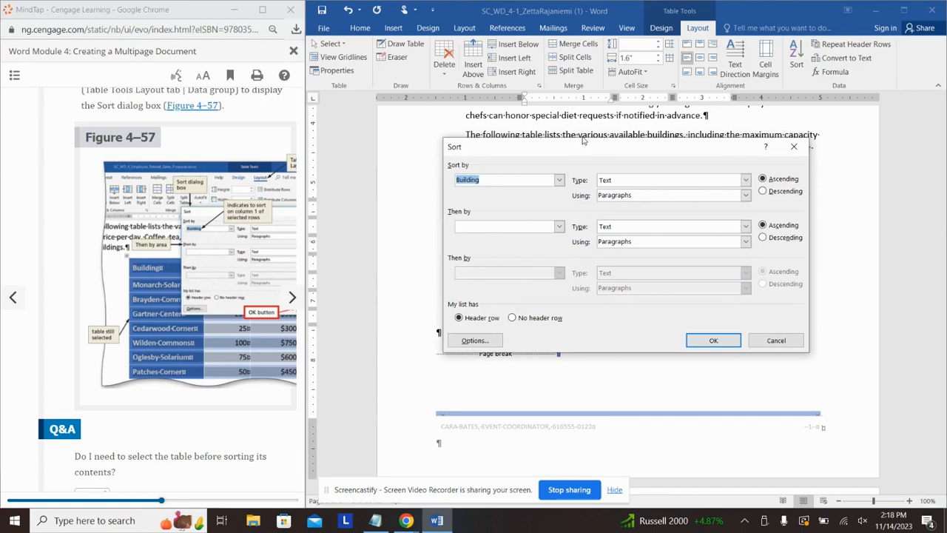
left_click(726, 340)
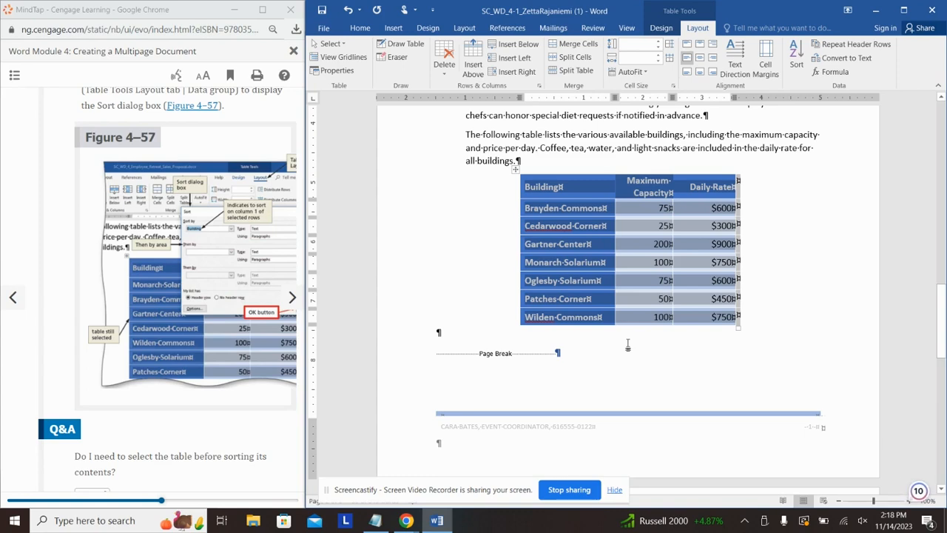
left_click(628, 341)
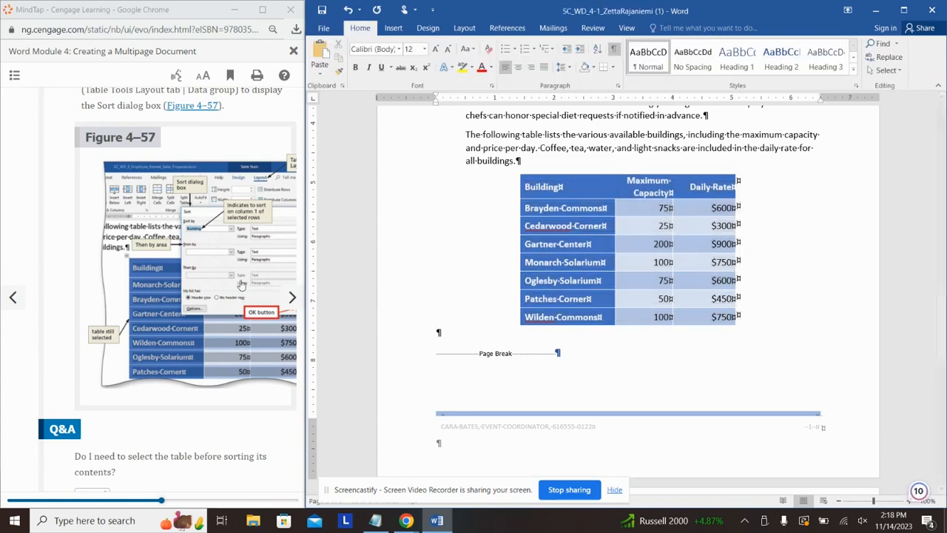
scroll(228, 320, "down", 3)
scroll(227, 320, "down", 5)
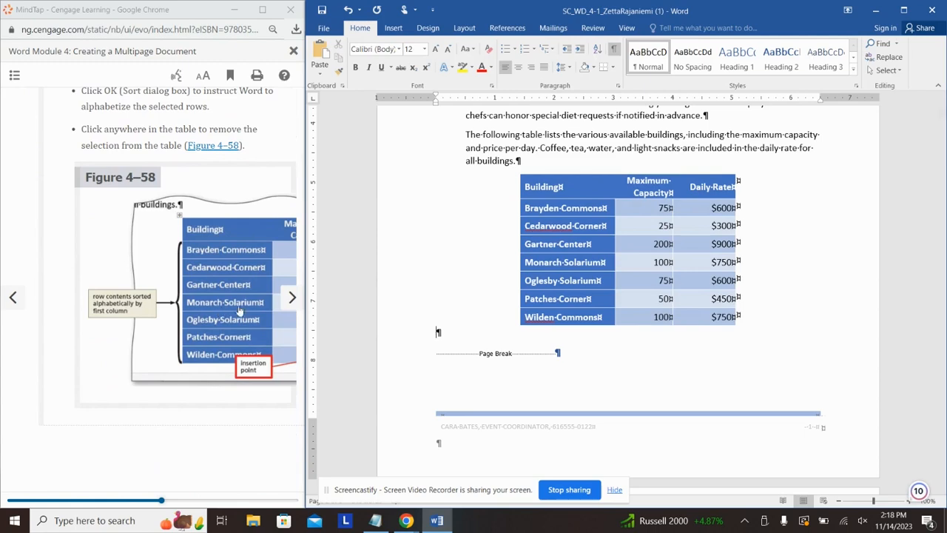
Step: Advance the tutorial to the page on adding a total row
left_click(293, 297)
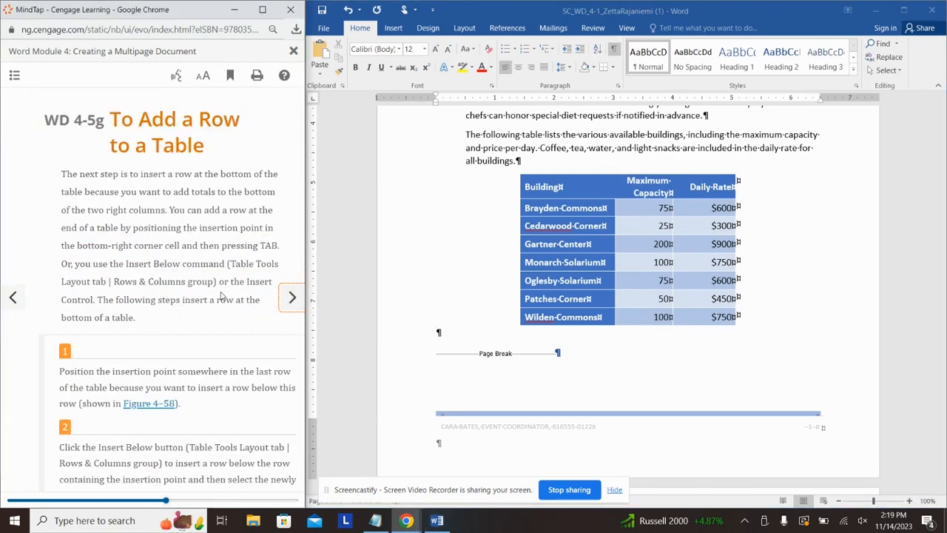
scroll(220, 296, "down", 3)
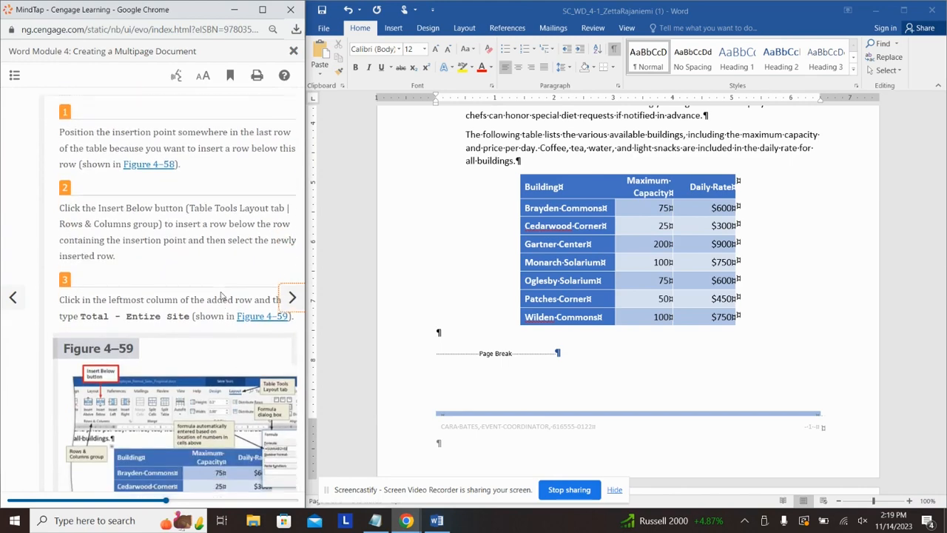
scroll(221, 292, "down", 1)
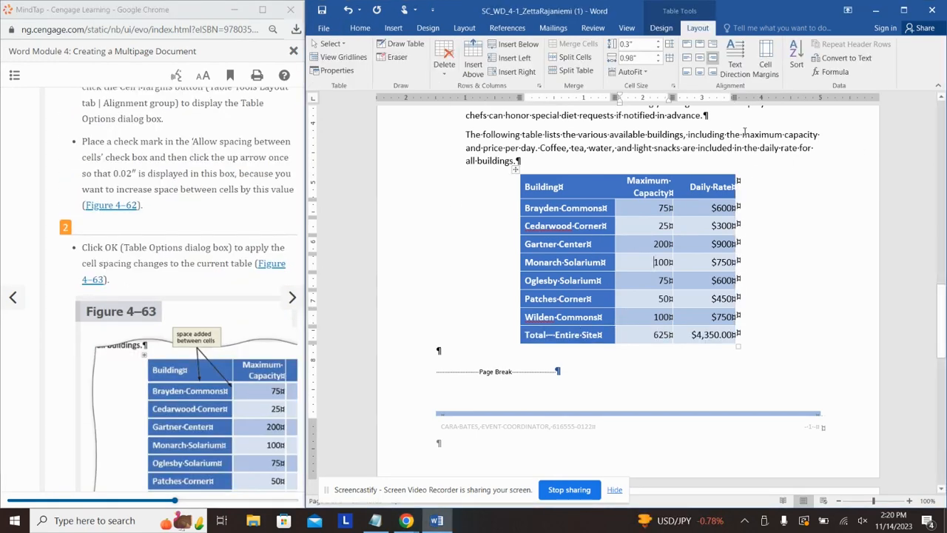
Step: Turn on Allow spacing between cells in Cell Margins and apply the spacing amount
left_click(776, 63)
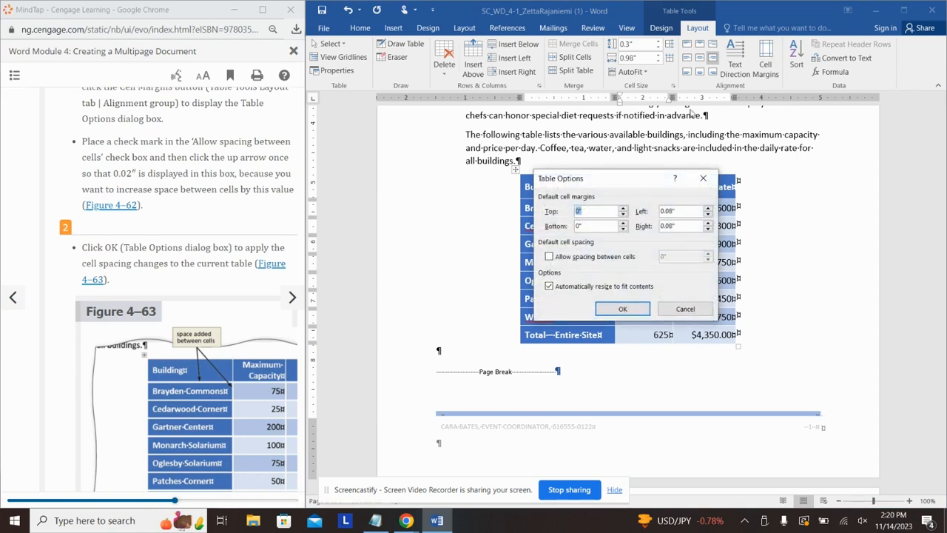
left_click(549, 257)
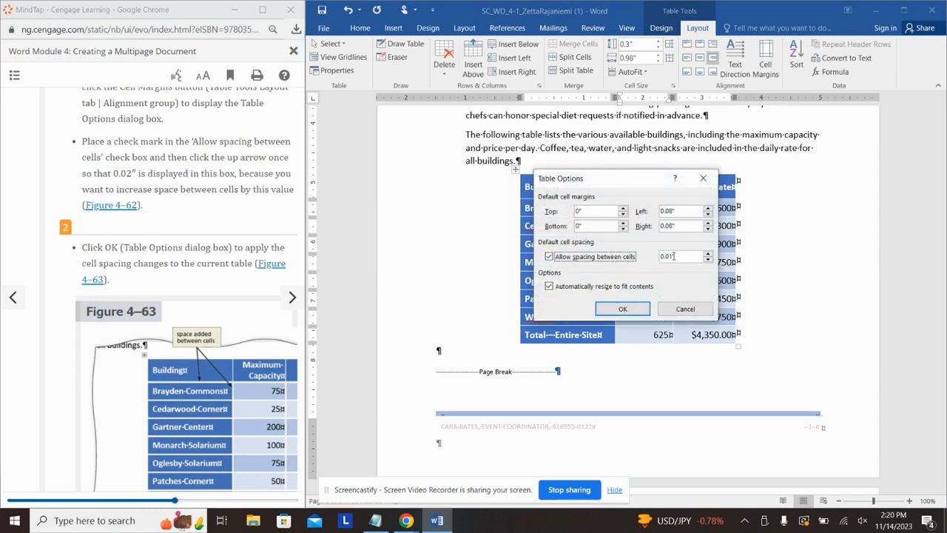
left_click(672, 256)
key("Return")
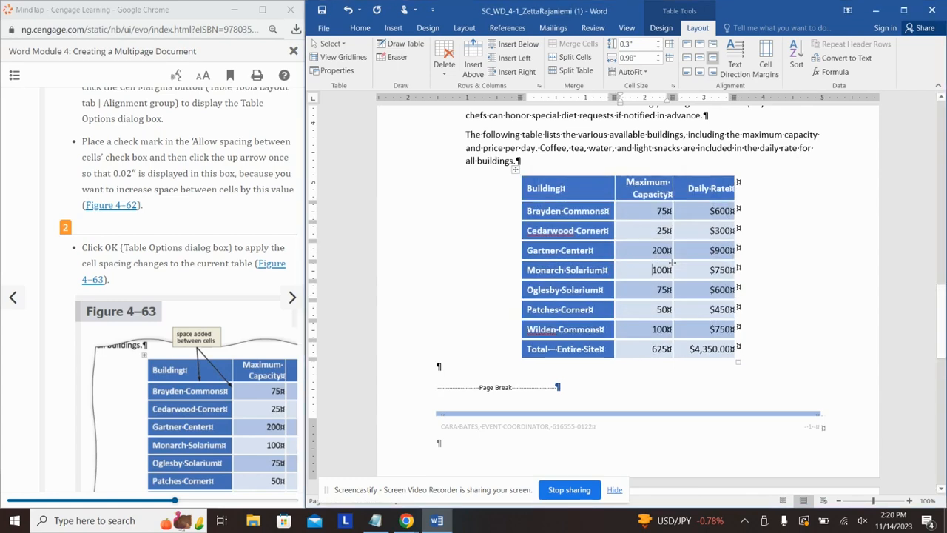
Step: Return to the tutorial and advance to the cell margins topic
left_click(188, 202)
scroll(187, 202, "down", 6)
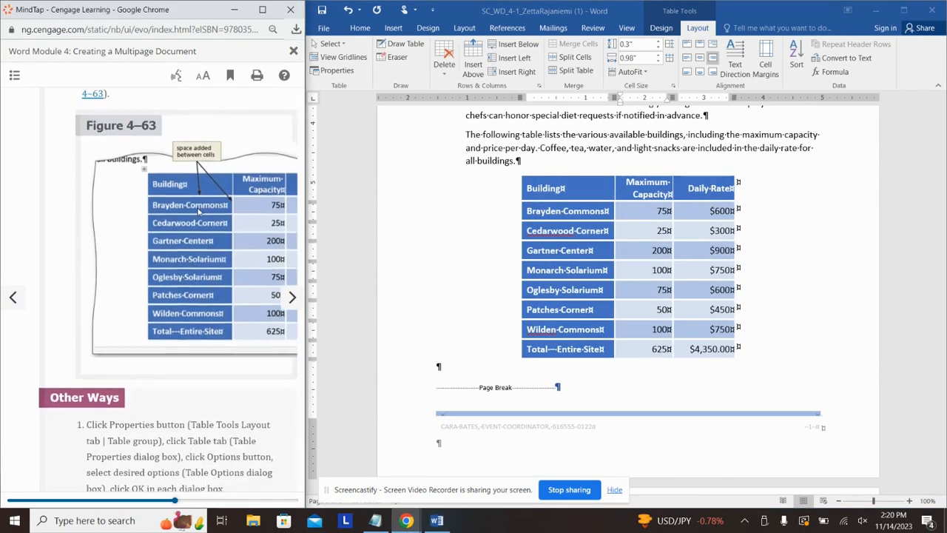
left_click(293, 296)
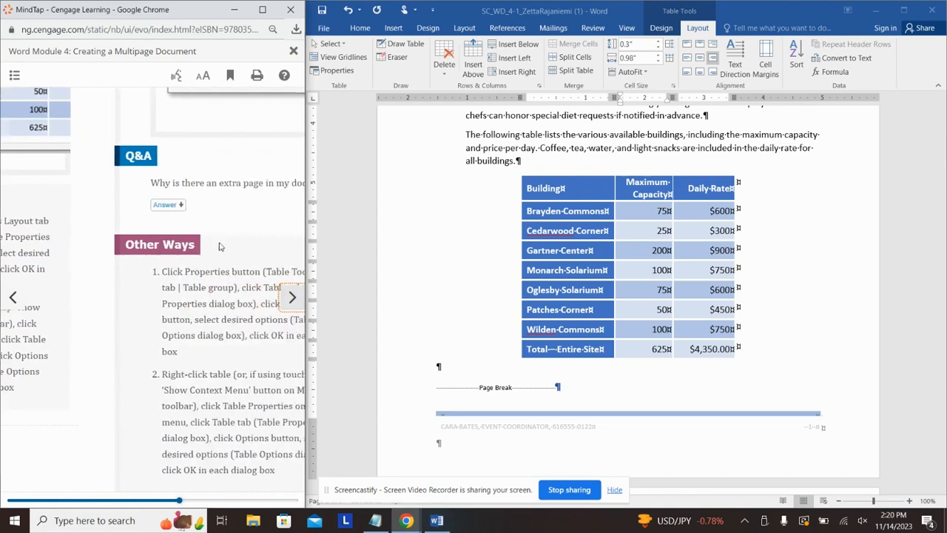
scroll(192, 215, "down", 3)
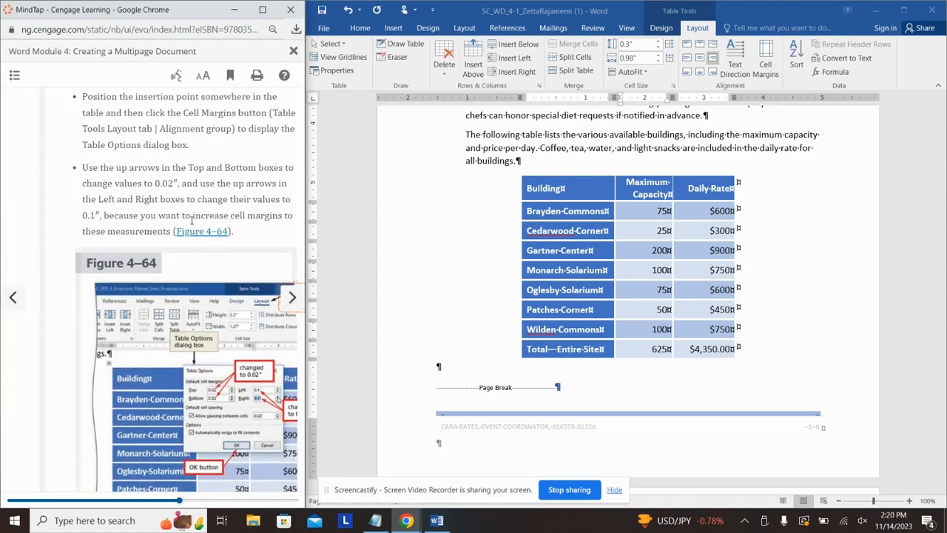
Step: Set the buildings table cell margins to 0.02" top and bottom and 0.1" left and right
left_click(644, 233)
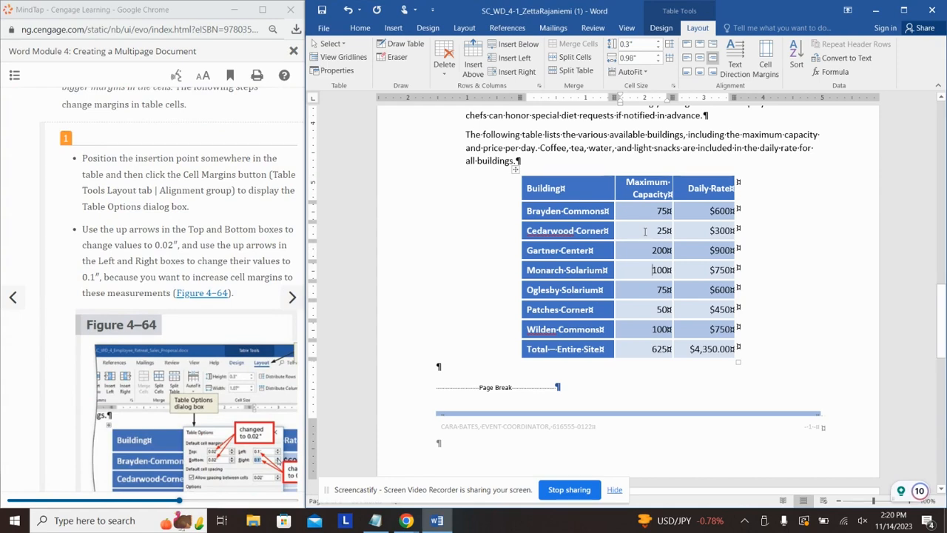
left_click(772, 67)
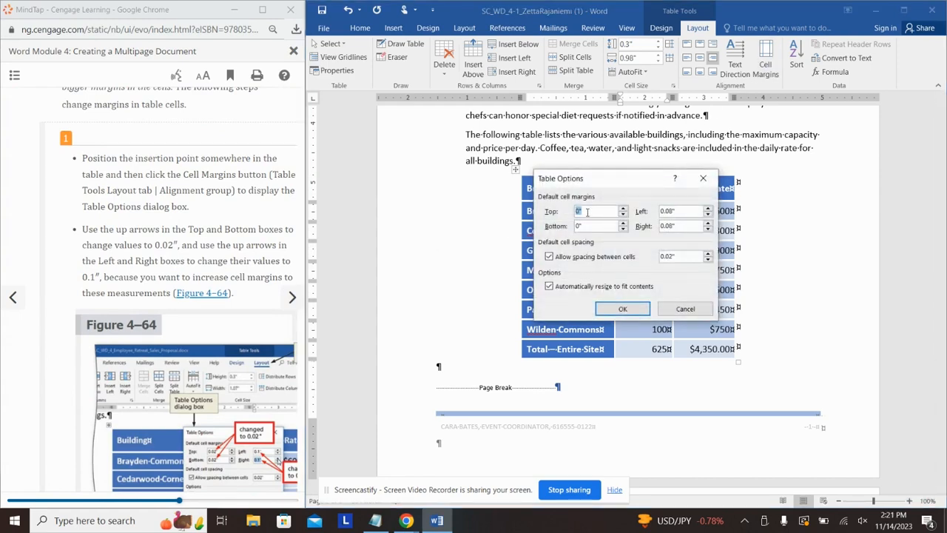
key("BackSpace")
type("0")
left_click(623, 309)
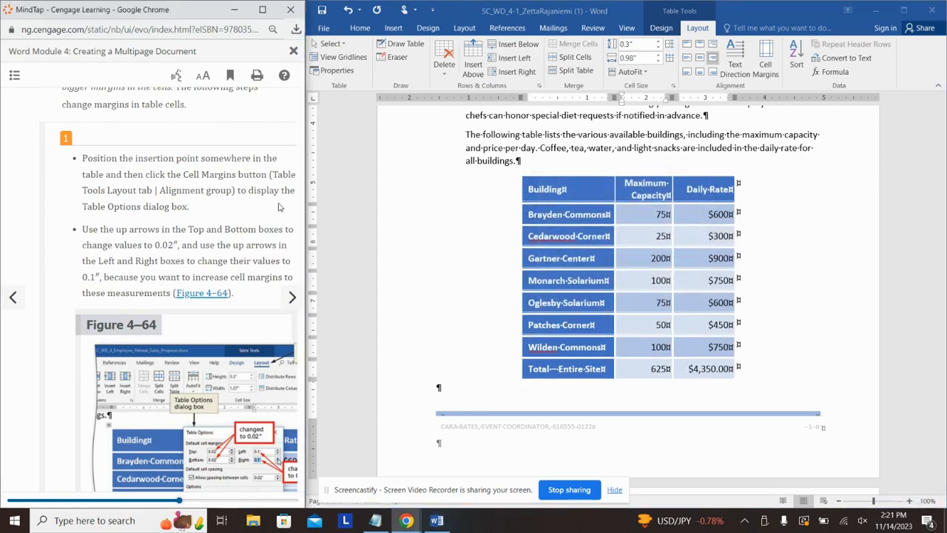
Step: Advance the tutorial to the distribute columns page
scroll(184, 206, "down", 10)
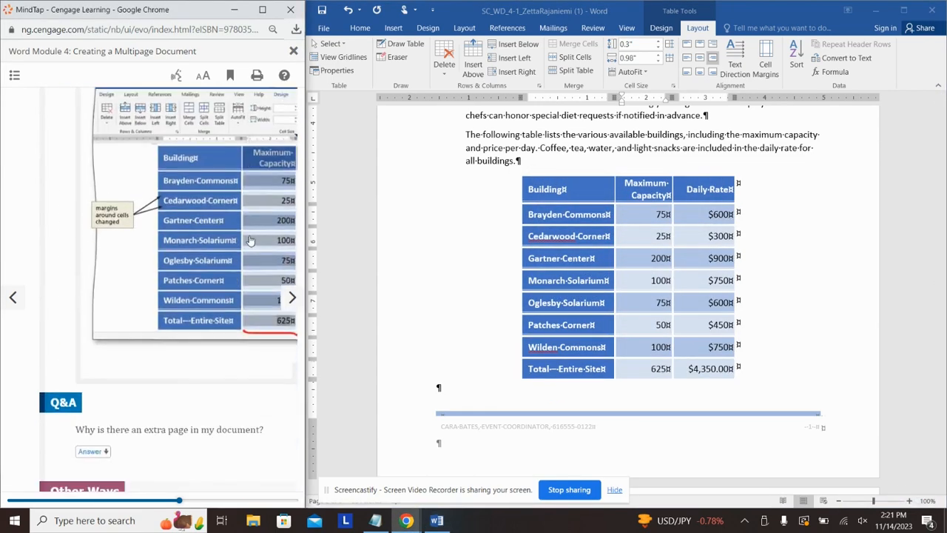
scroll(250, 239, "up", 1)
scroll(148, 489, "down", 5)
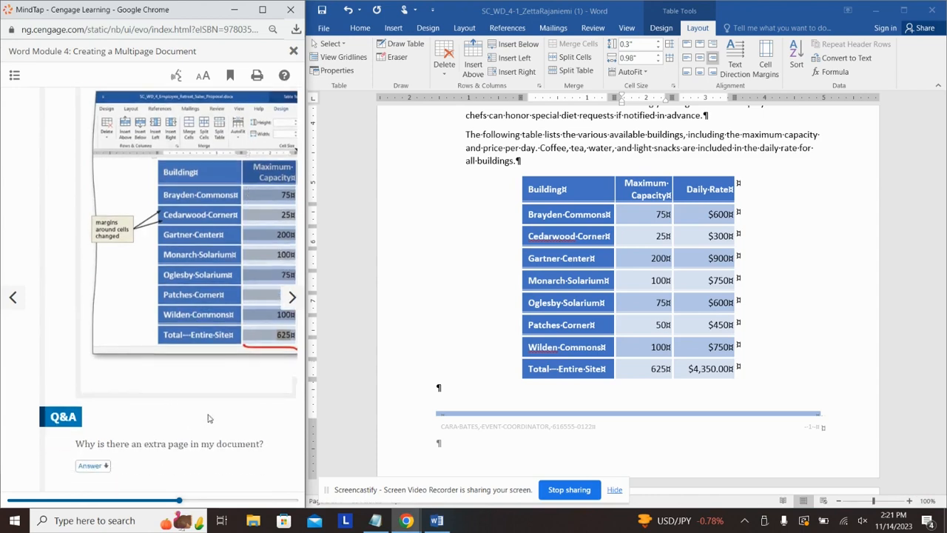
left_click(292, 295)
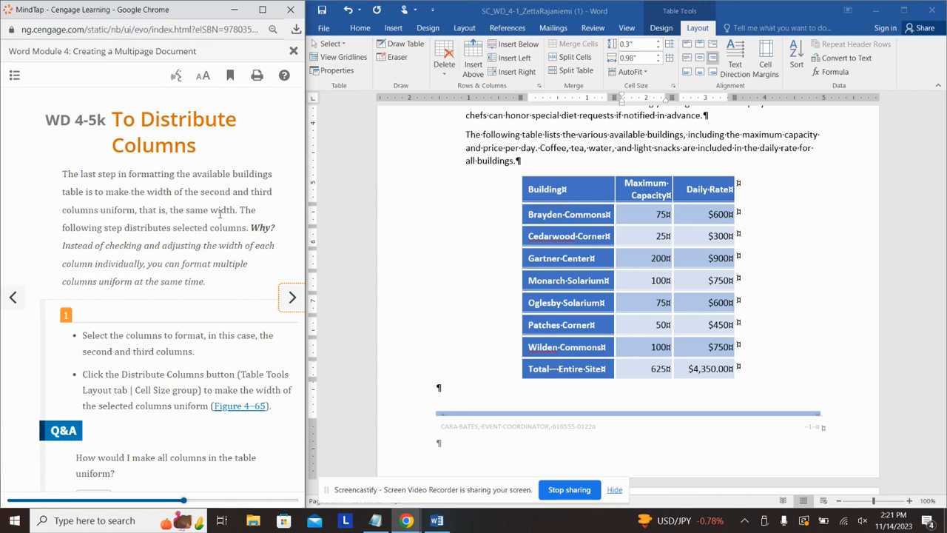
Step: Distribute the Maximum Capacity and Daily Rate columns evenly to 1.03" each
scroll(219, 214, "down", 3)
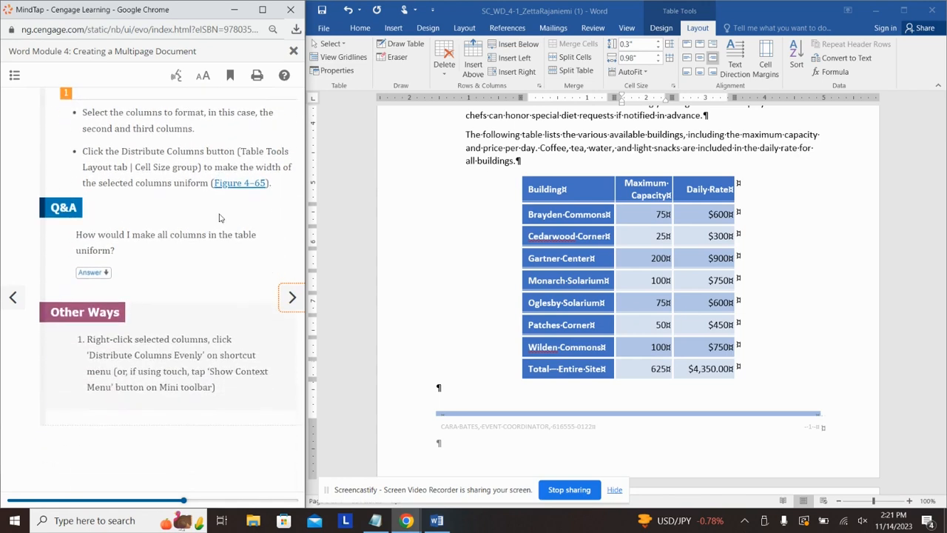
scroll(220, 218, "up", 1)
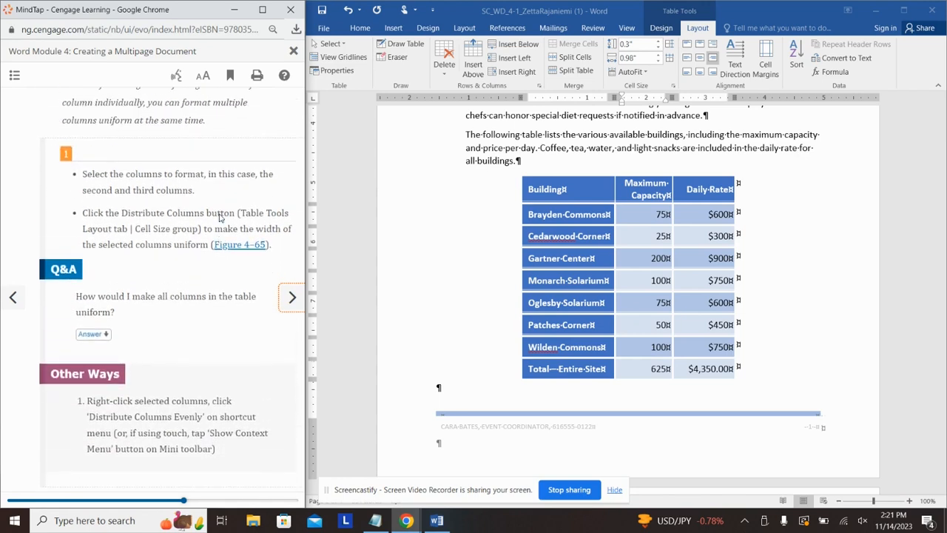
left_click(582, 190)
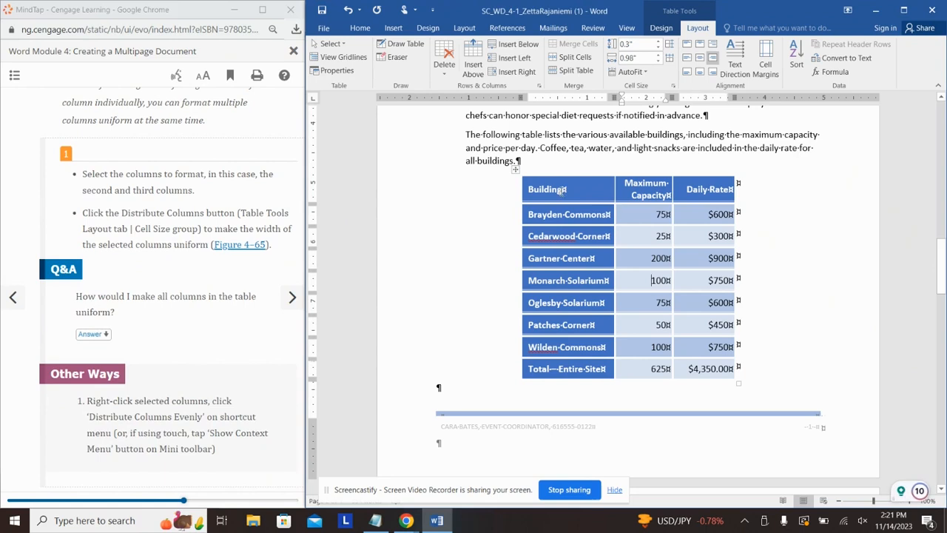
left_click_drag(563, 191, 677, 193)
left_click(676, 193)
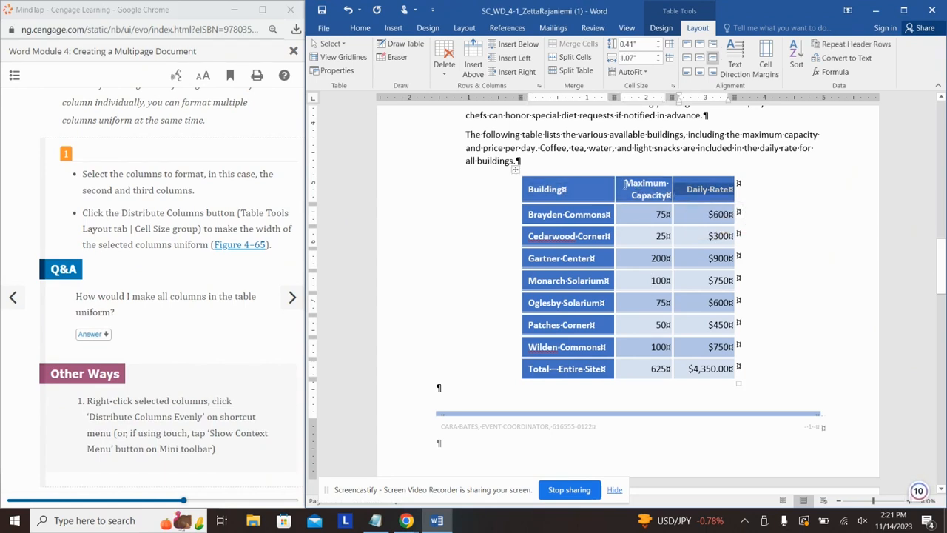
left_click_drag(663, 191, 709, 191)
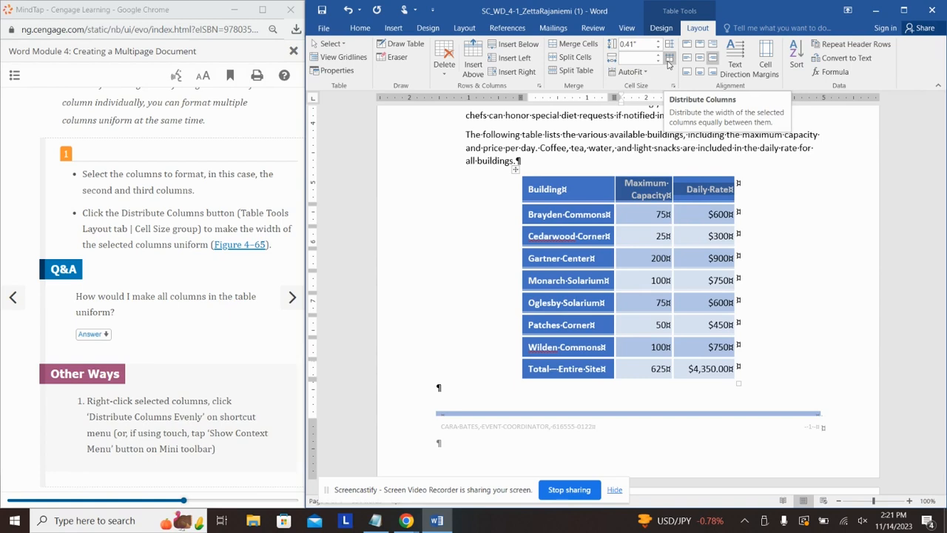
left_click(669, 60)
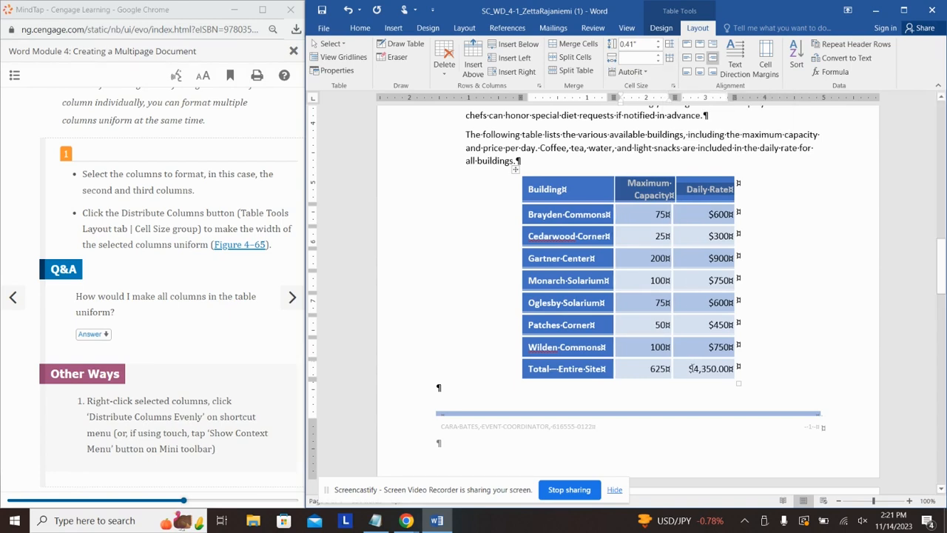
left_click_drag(730, 369, 641, 187)
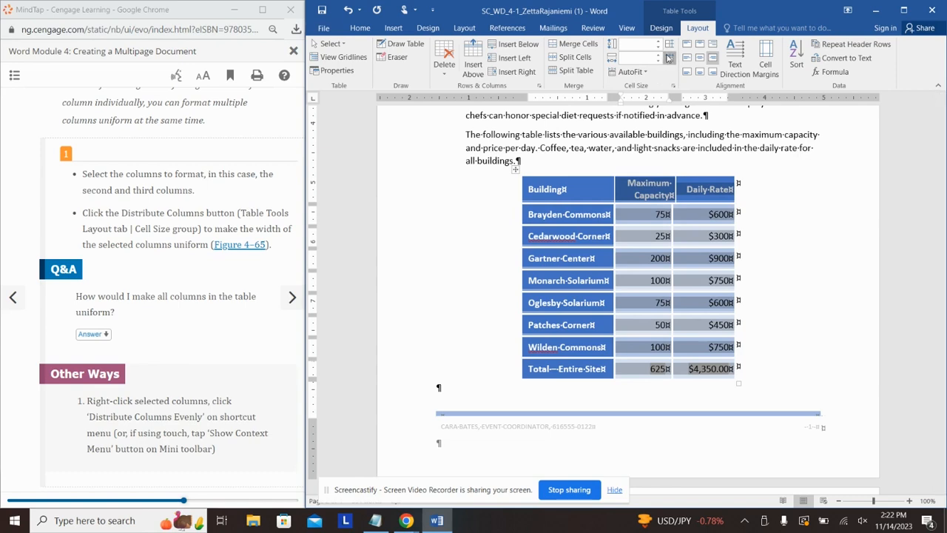
left_click(669, 59)
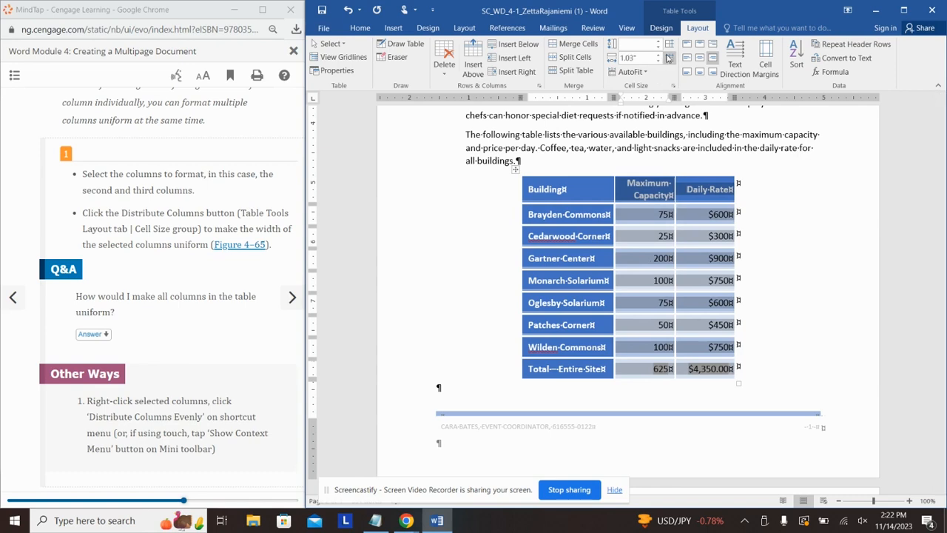
left_click(763, 287)
scroll(218, 316, "down", 1)
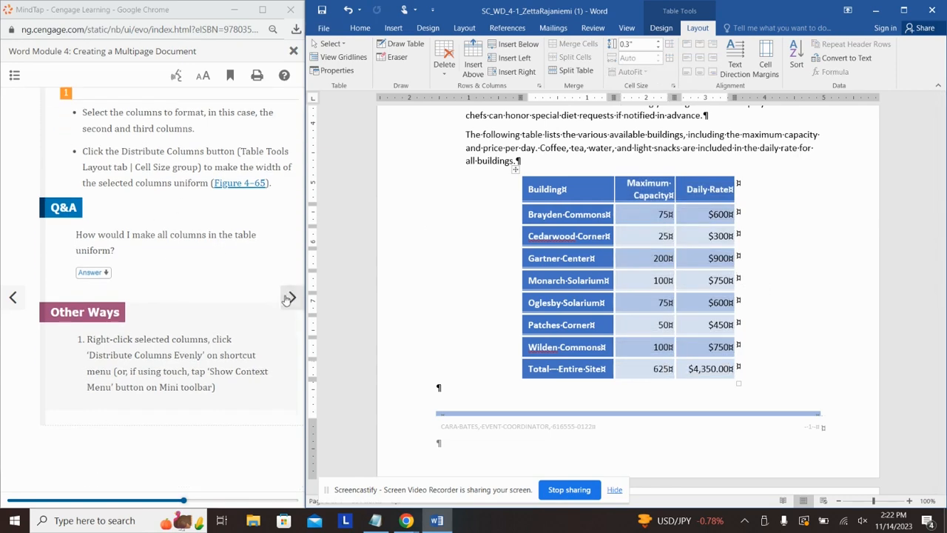
Step: Advance the tutorial to the blank-paragraph lesson and scroll to below the buildings table
left_click(287, 299)
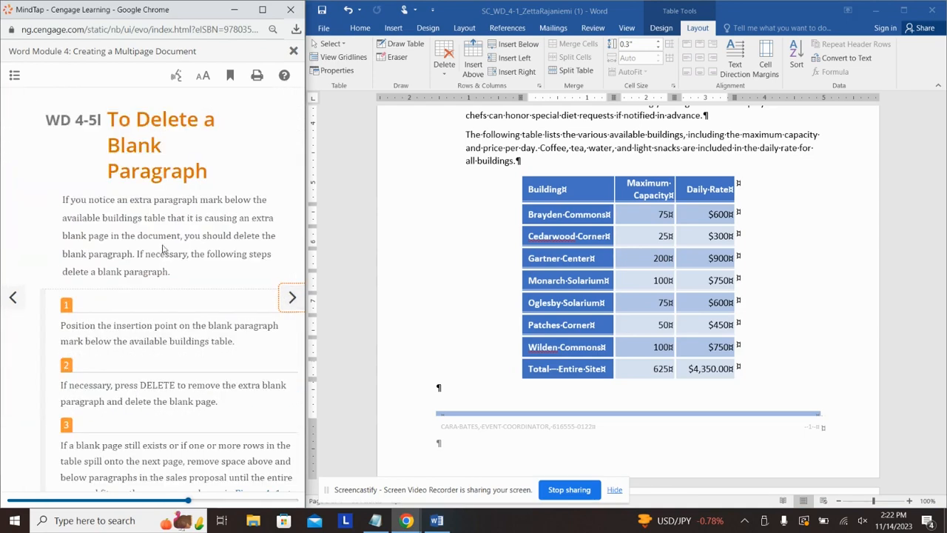
scroll(166, 232, "down", 1)
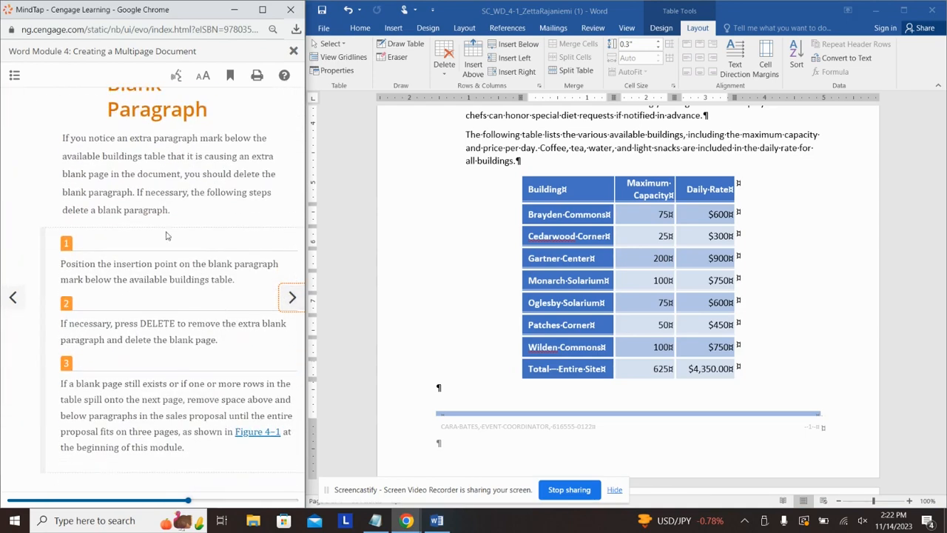
left_click(506, 376)
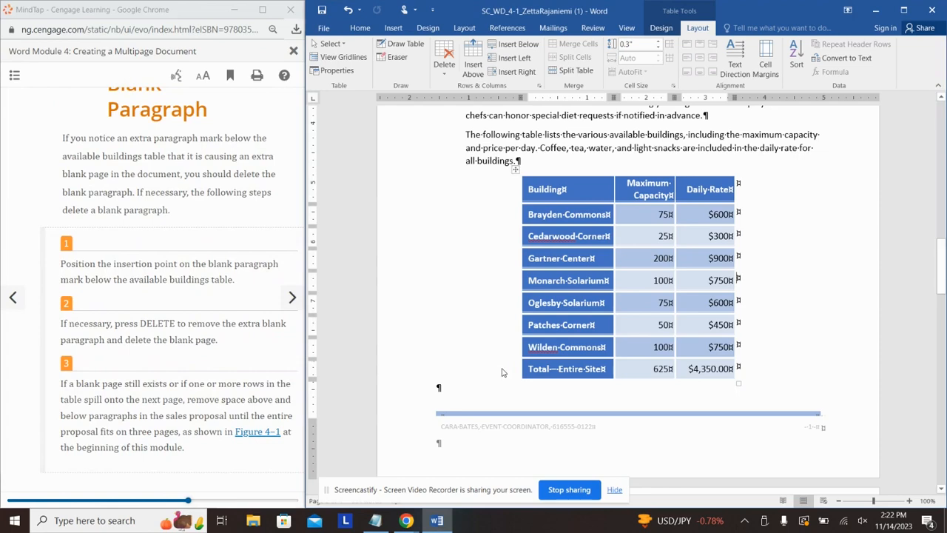
scroll(506, 377, "down", 5)
scroll(503, 369, "down", 15)
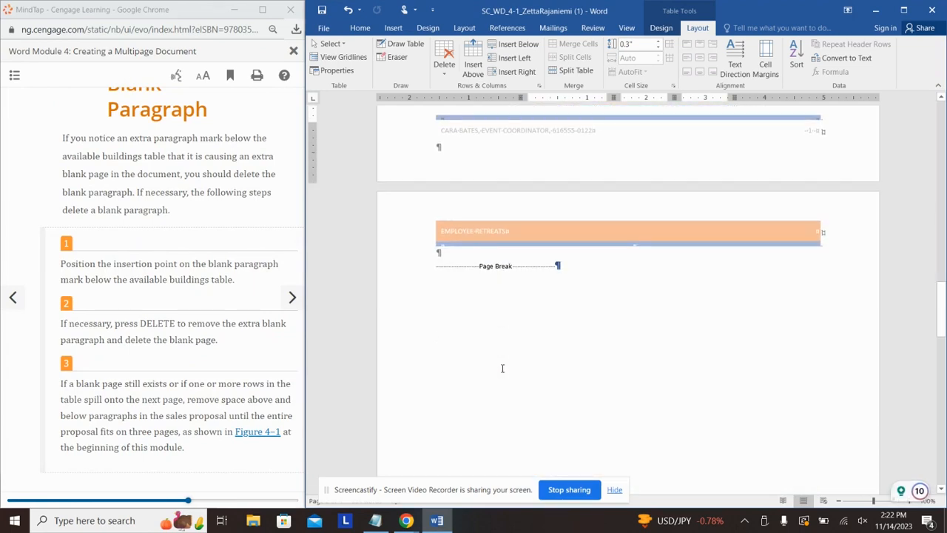
scroll(503, 372, "down", 3)
scroll(503, 366, "up", 13)
scroll(503, 365, "up", 8)
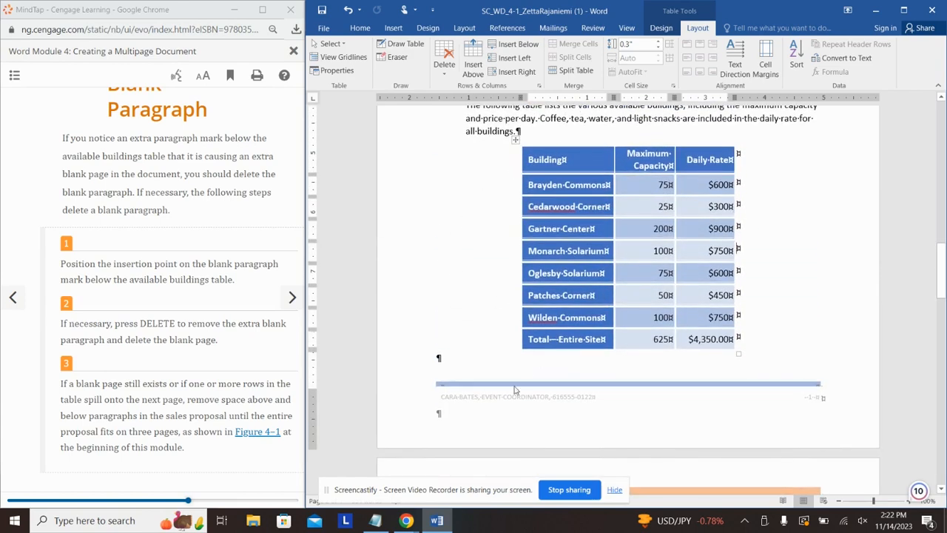
scroll(472, 343, "down", 4)
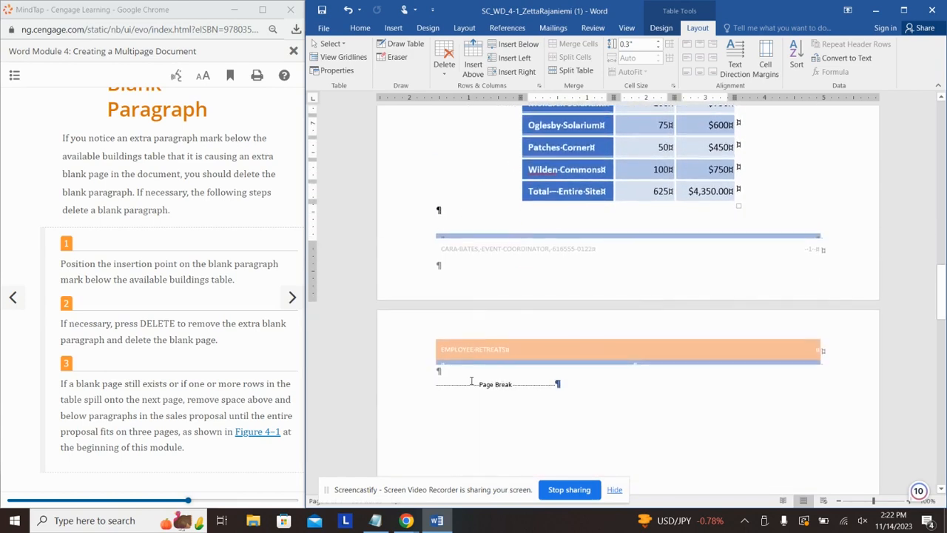
Step: Delete the blank paragraph under the buildings table so the page break follows it
left_click(447, 209)
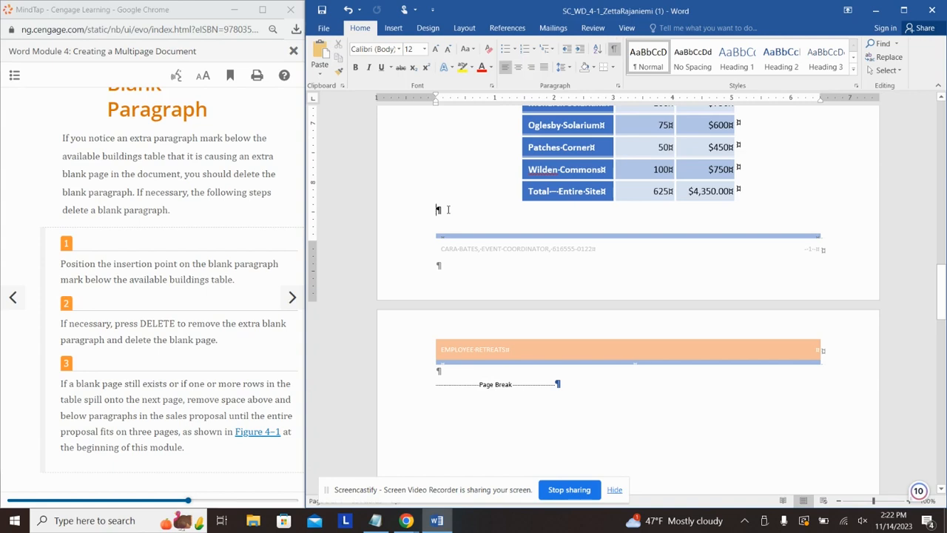
key("Delete")
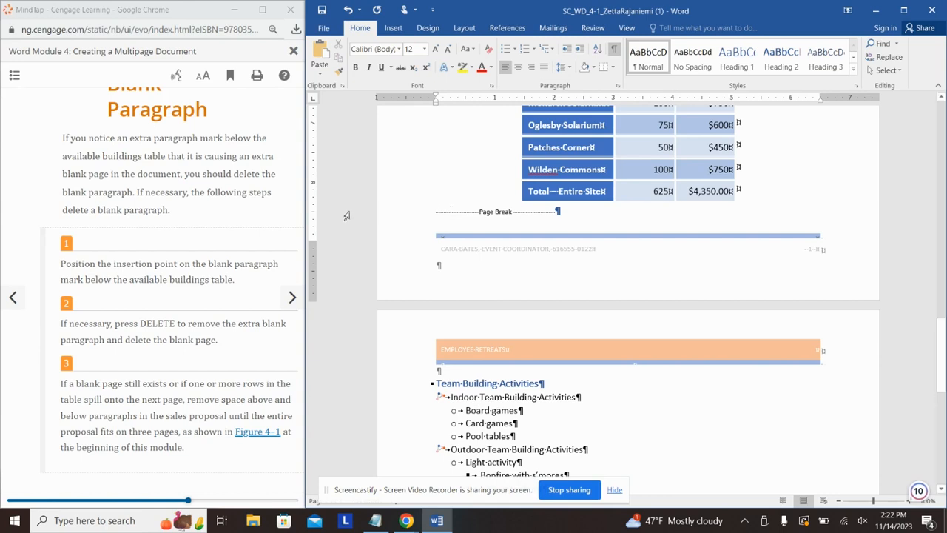
left_click(215, 216)
Step: Advance the tutorial to the gridlines lesson and scroll to the fees table
scroll(219, 216, "down", 1)
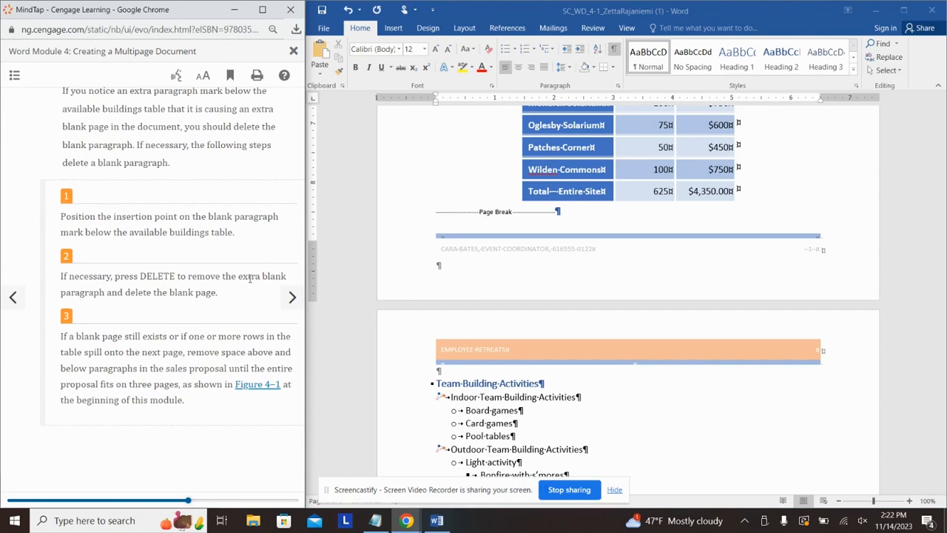
left_click(292, 298)
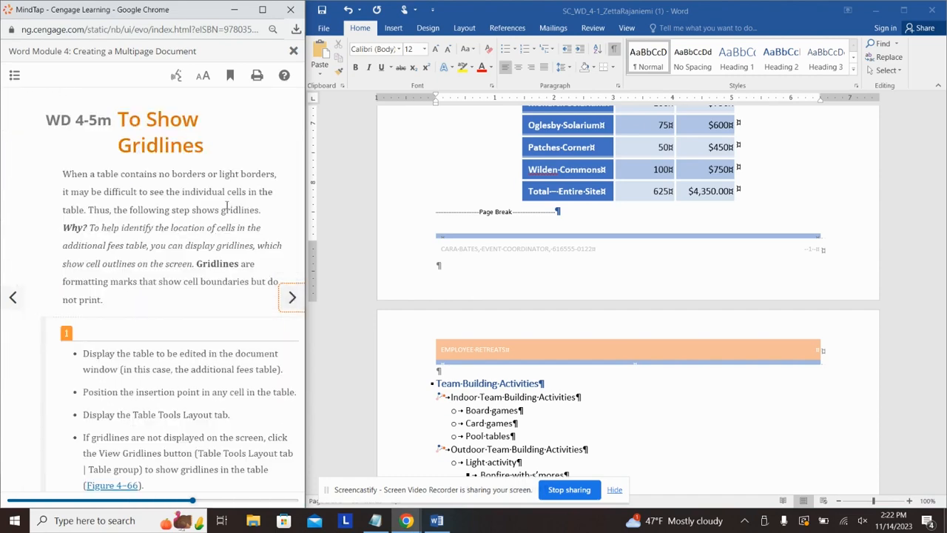
left_click(715, 328)
scroll(703, 310, "down", 10)
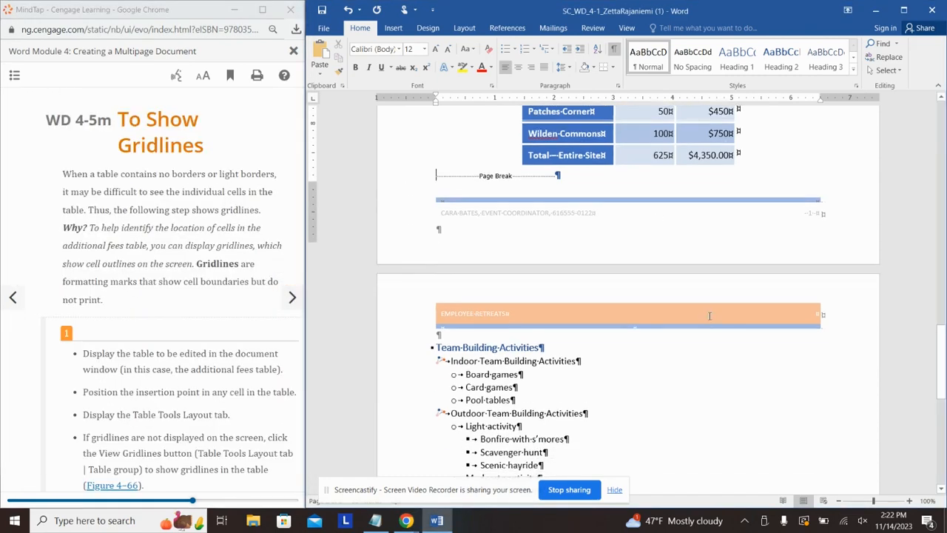
scroll(697, 301, "down", 2)
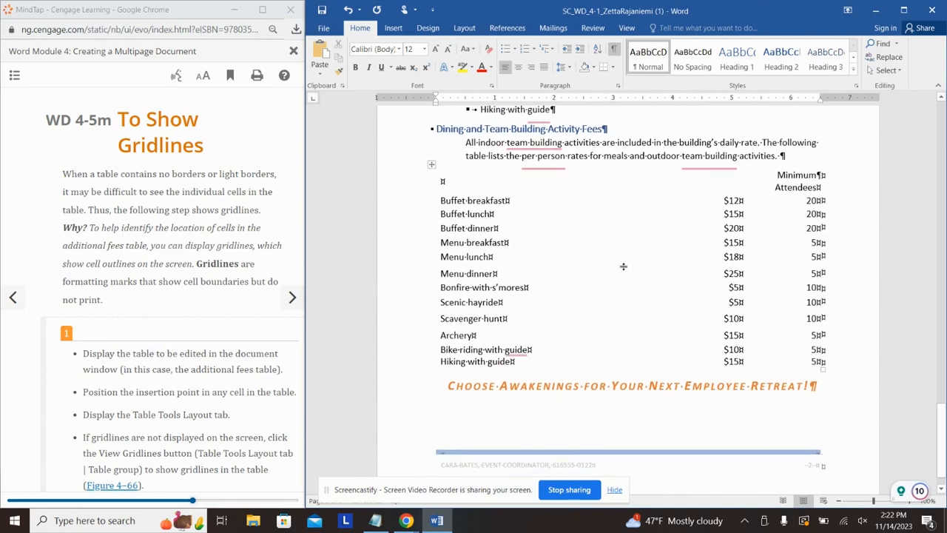
scroll(624, 267, "up", 10)
scroll(561, 359, "down", 8)
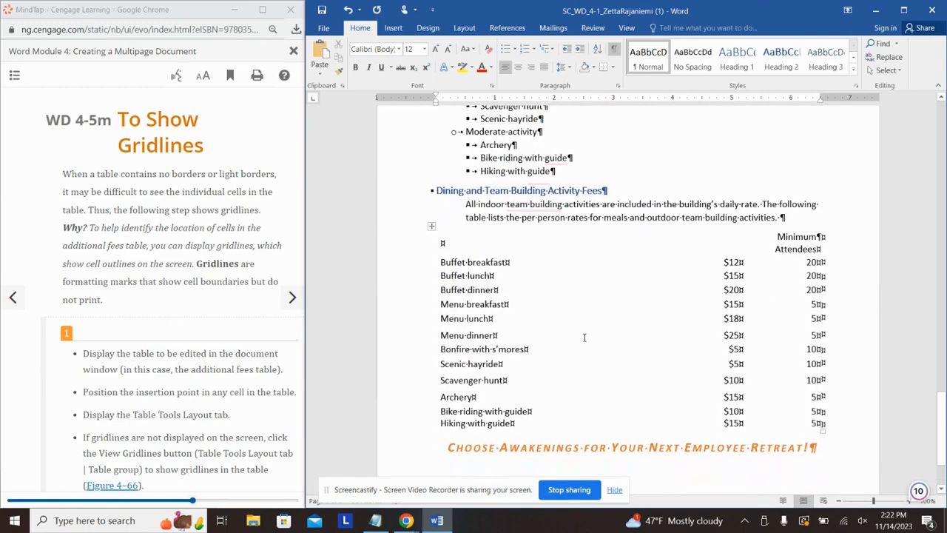
Step: Turn on View Gridlines for the Dining and Team Building Activity Fees table
left_click(584, 319)
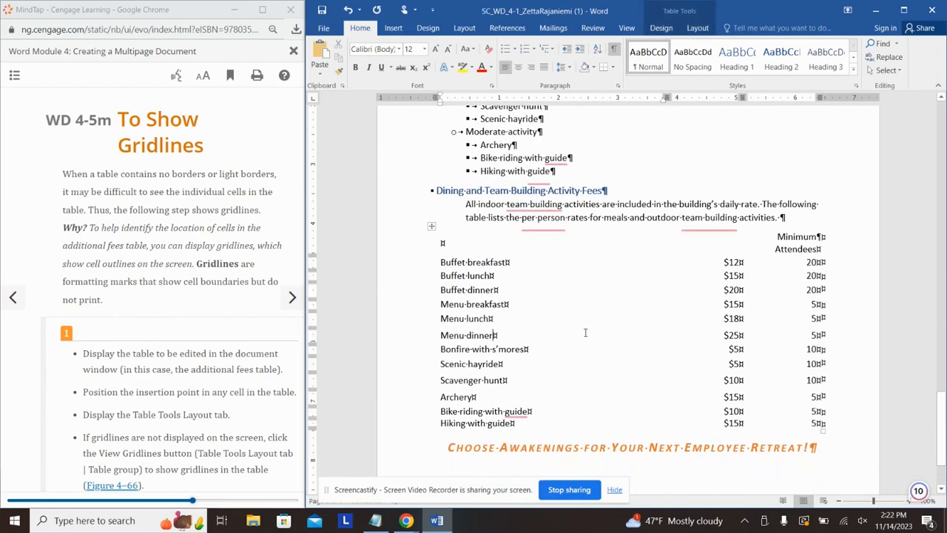
left_click(698, 27)
left_click(342, 57)
left_click(178, 322)
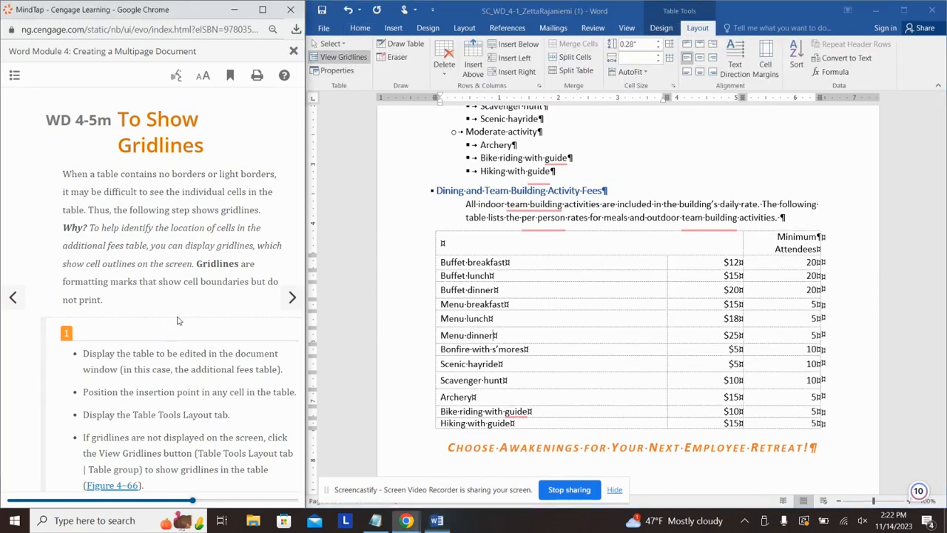
scroll(178, 322, "down", 8)
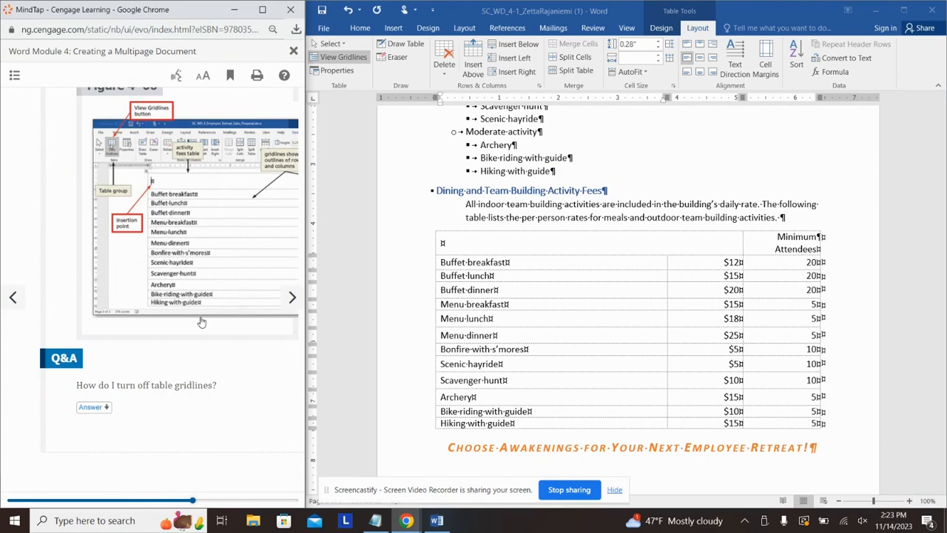
key("alt+Tab")
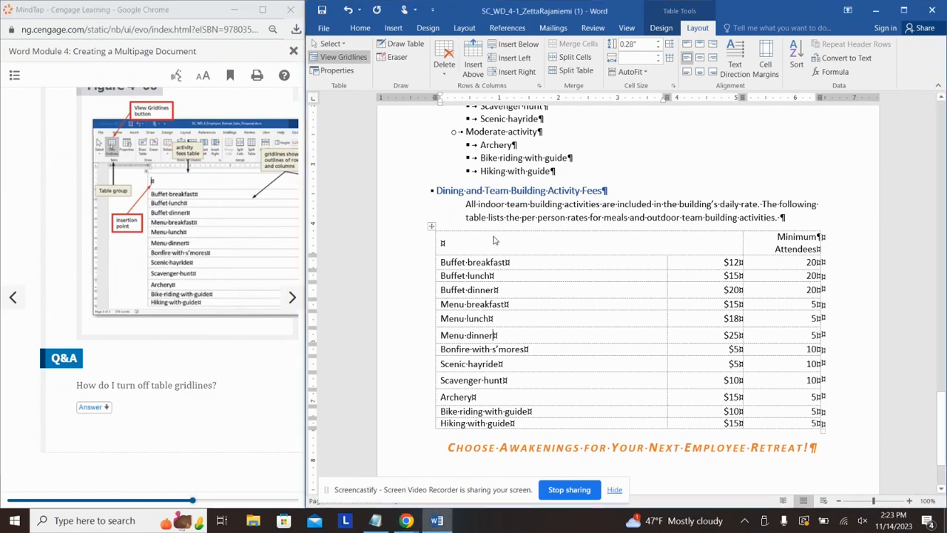
Step: Split the fees table's top-left cell into 2 columns and 1 row
left_click(490, 238)
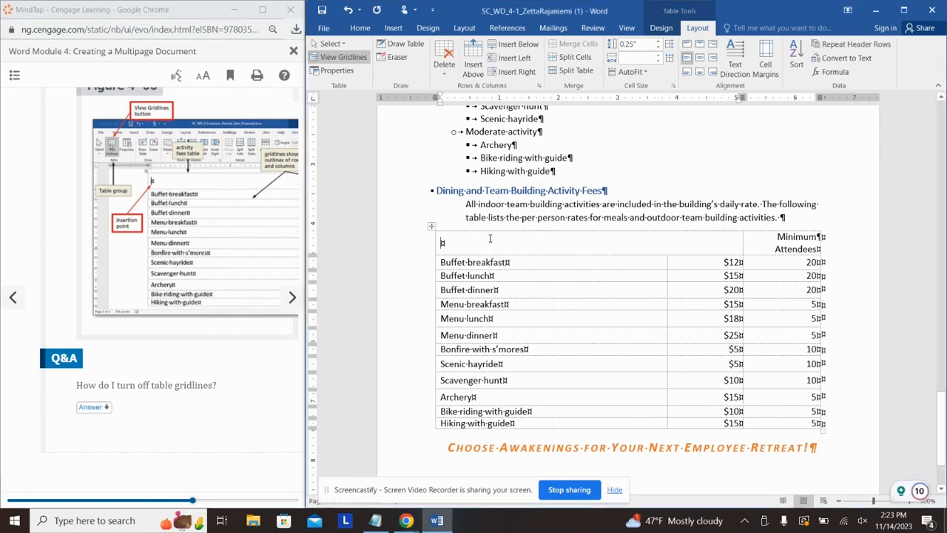
left_click(575, 57)
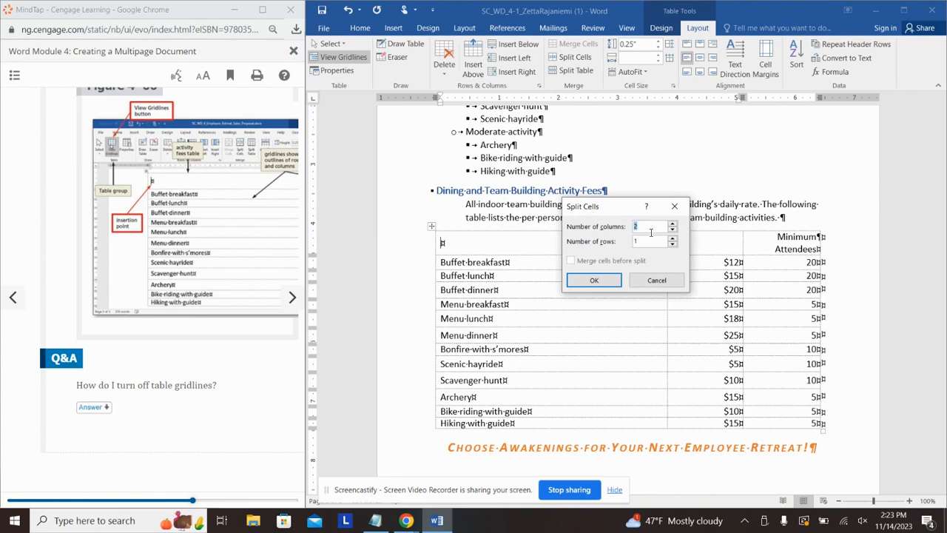
left_click(594, 279)
Step: Page through the tutorial to the cell boundary lesson
left_click(293, 307)
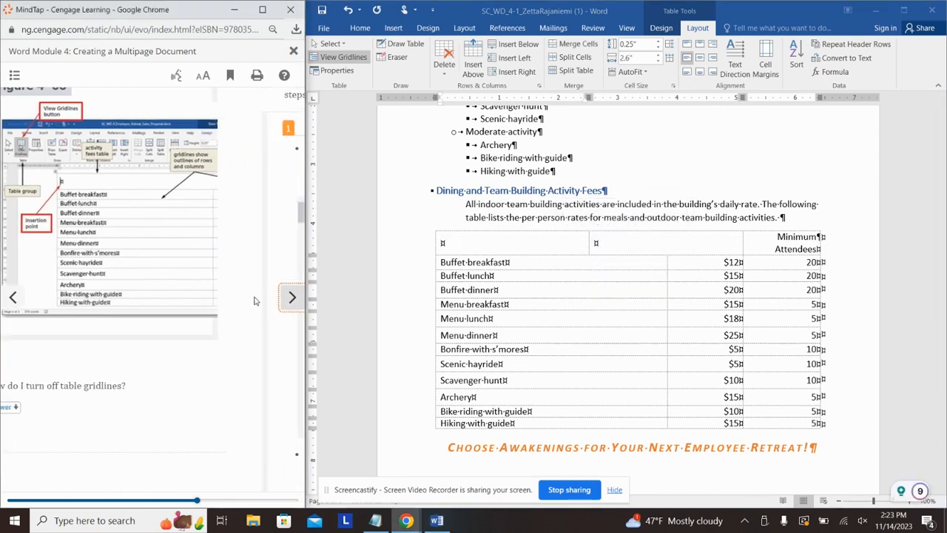
scroll(171, 248, "down", 3)
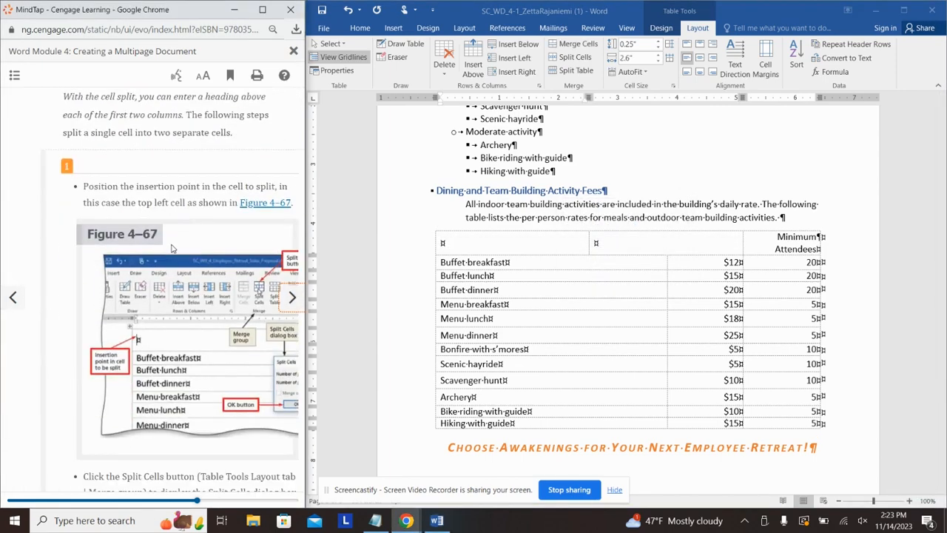
scroll(171, 247, "down", 7)
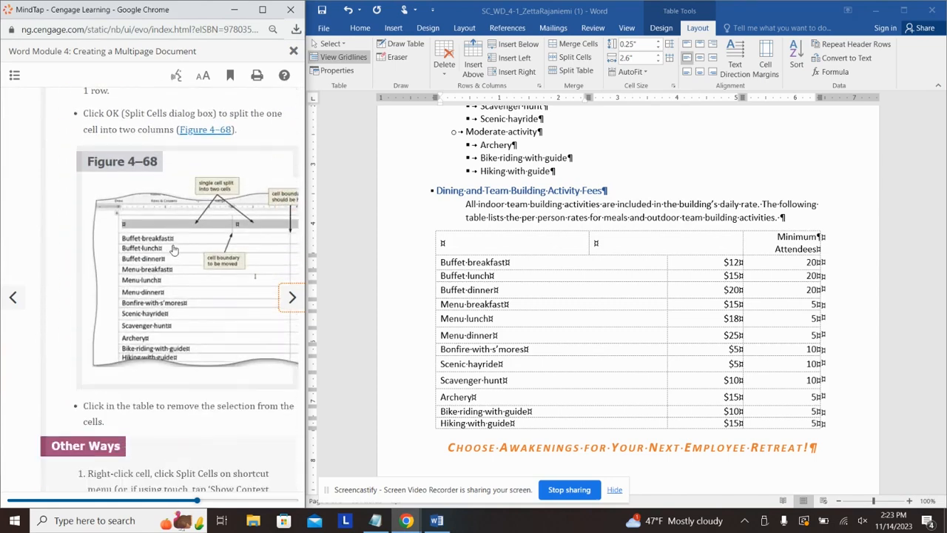
scroll(200, 267, "down", 5)
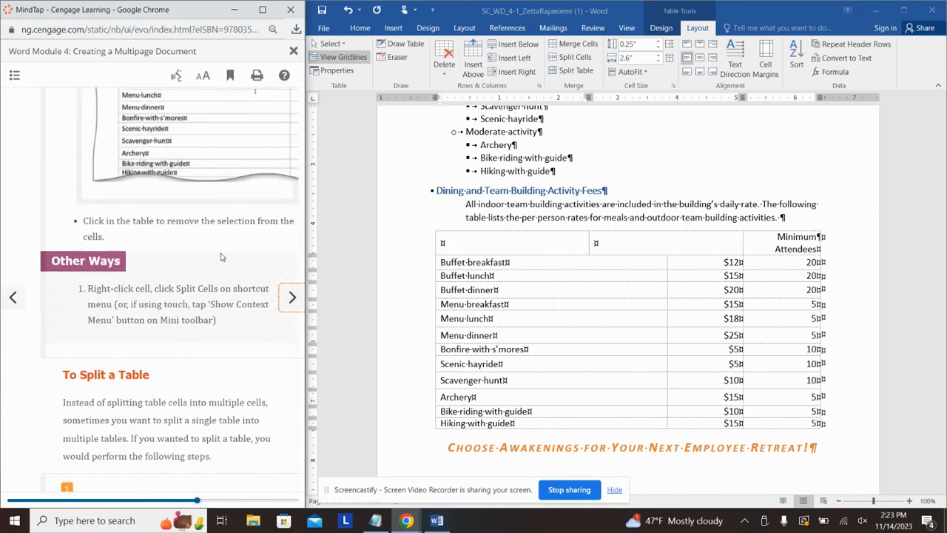
left_click(283, 298)
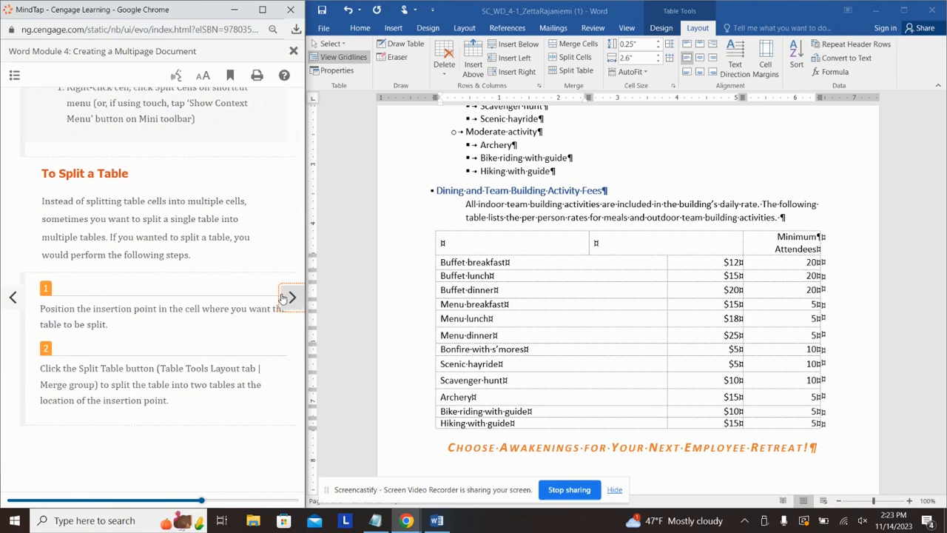
scroll(222, 279, "down", 5)
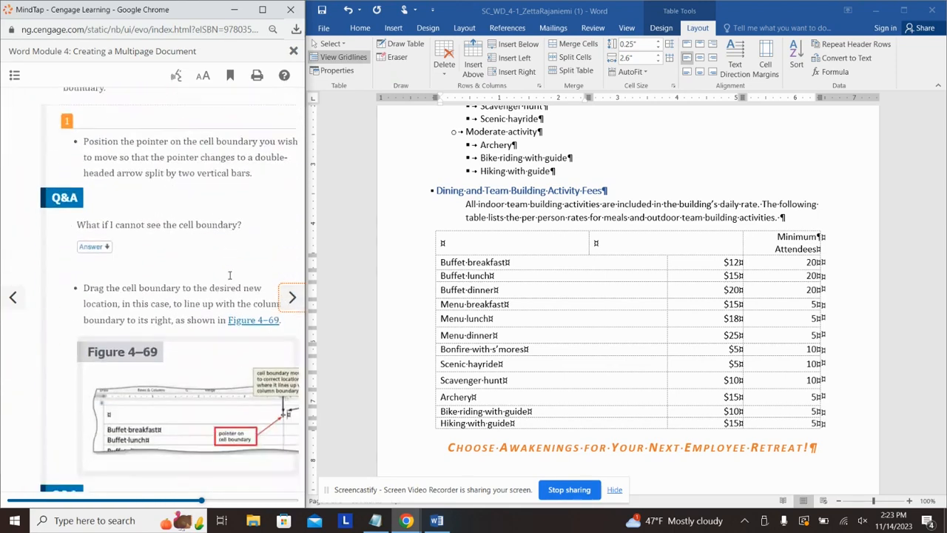
Step: Drag the header's split boundary right to the price column, widening the first cell to 3.92"
left_click(590, 248)
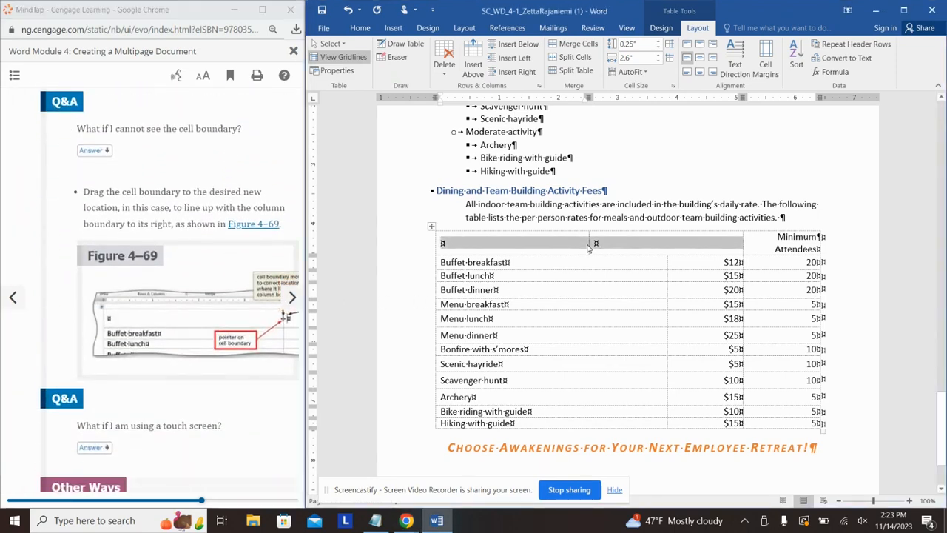
left_click(604, 277)
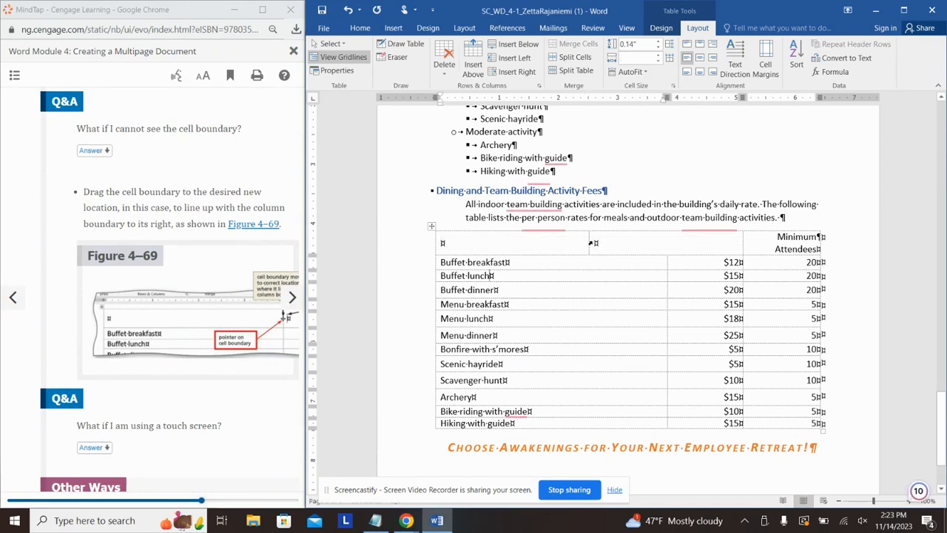
left_click_drag(589, 242, 665, 238)
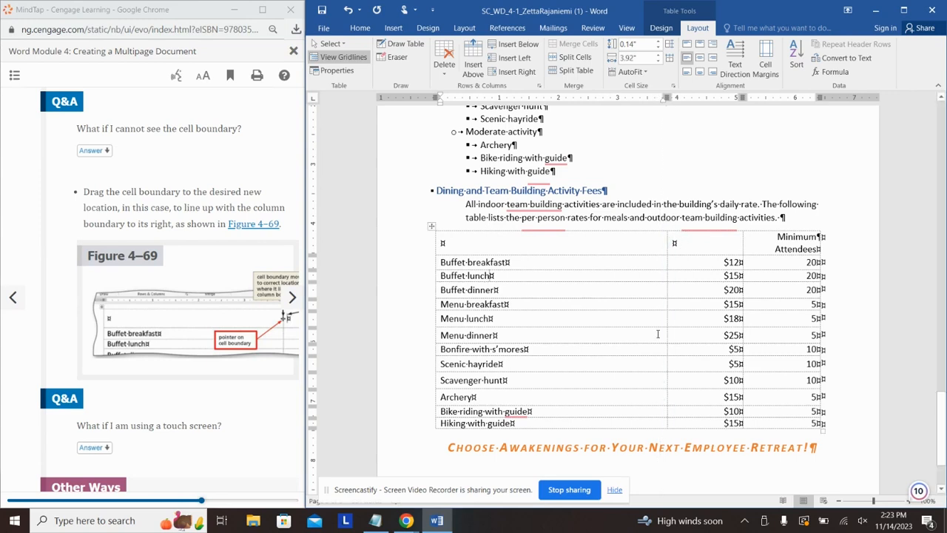
Step: Advance the tutorial to the page on entering cell text
left_click(239, 446)
scroll(239, 447, "down", 2)
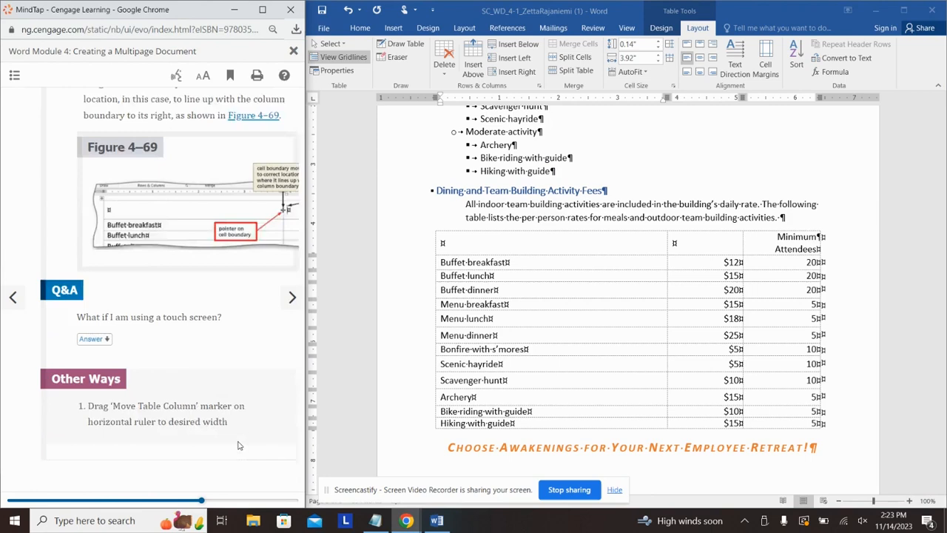
left_click(292, 296)
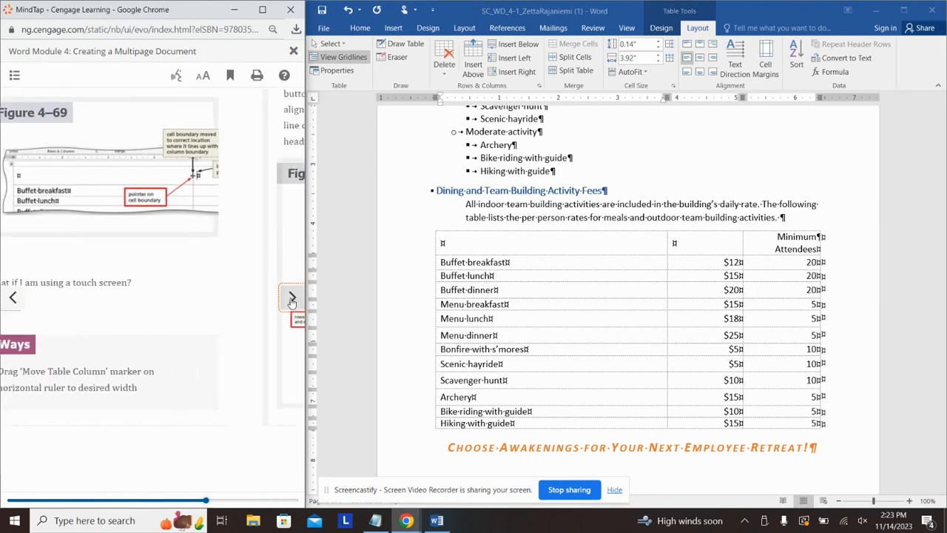
scroll(204, 206, "down", 5)
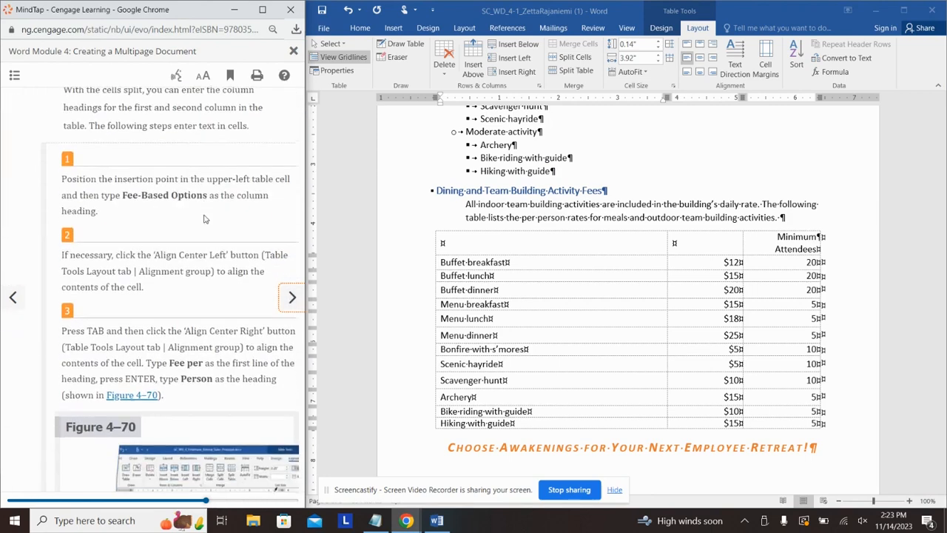
Step: Enter header text Fee-Based Options and a right-aligned, two-line Fee per Person
left_click(497, 247)
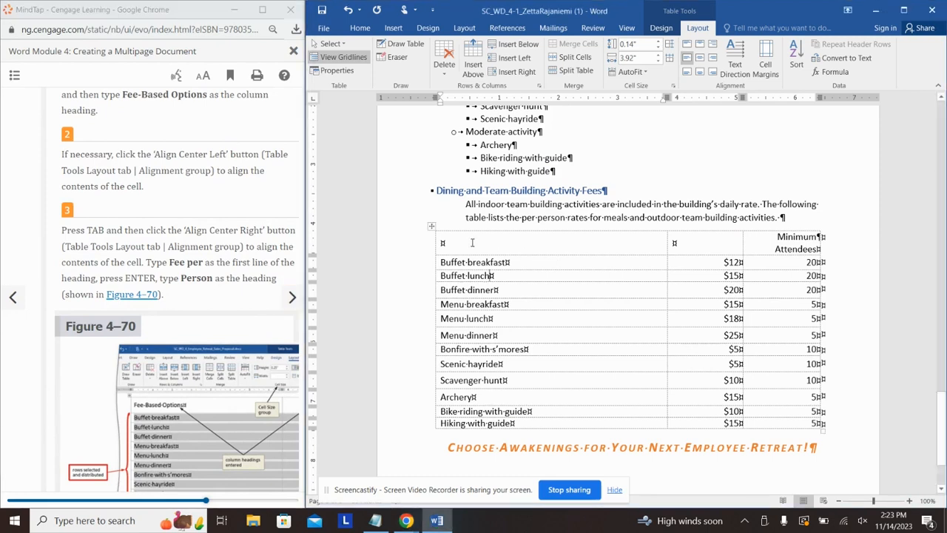
type("Fee ")
type("Based Options")
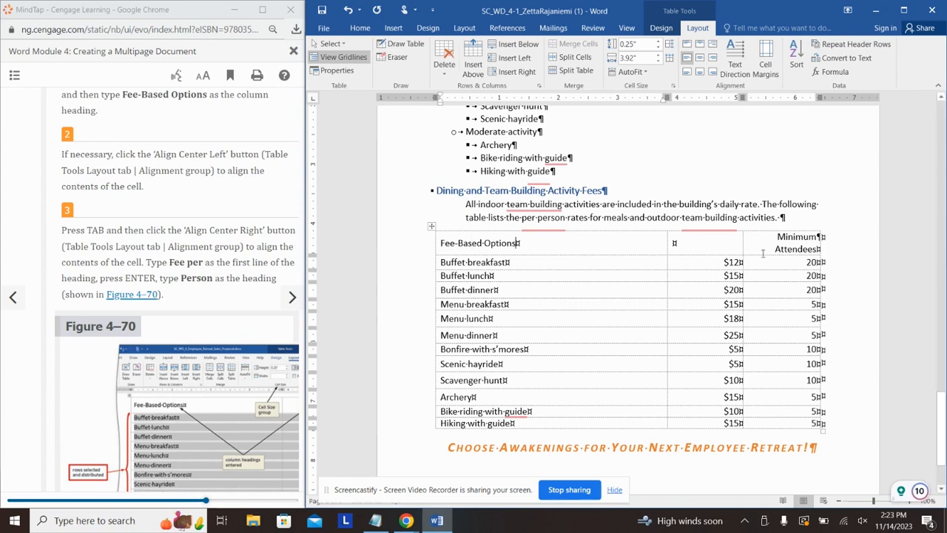
left_click(740, 243)
type("Fee ")
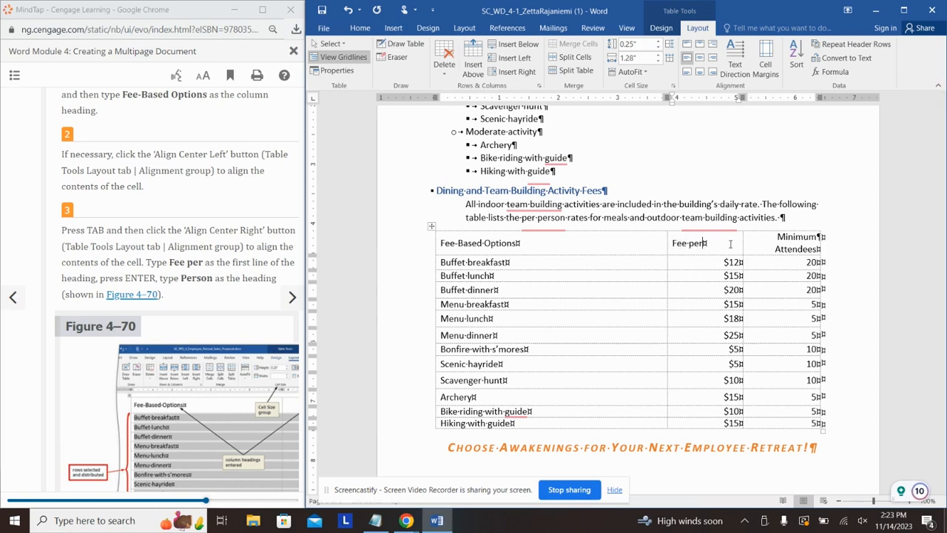
type("per")
key("Return")
type("Person")
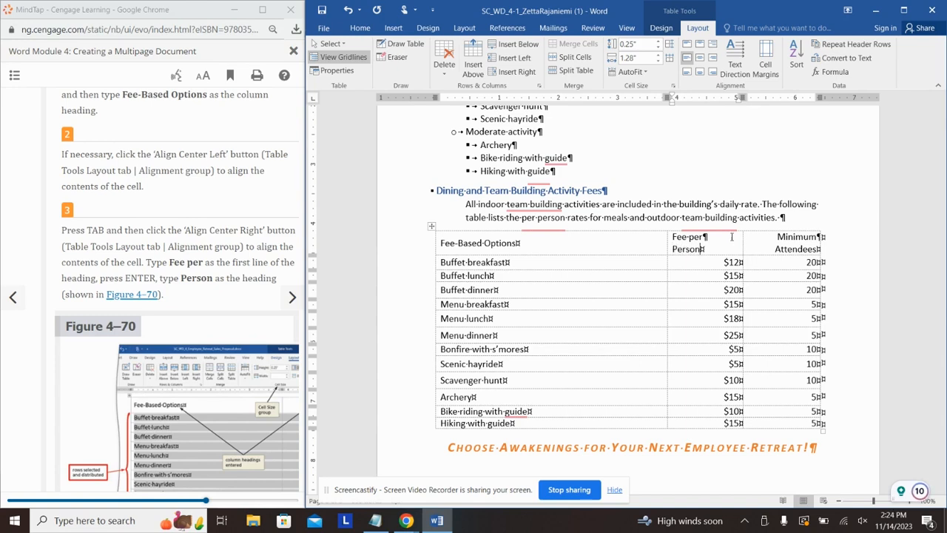
left_click(713, 58)
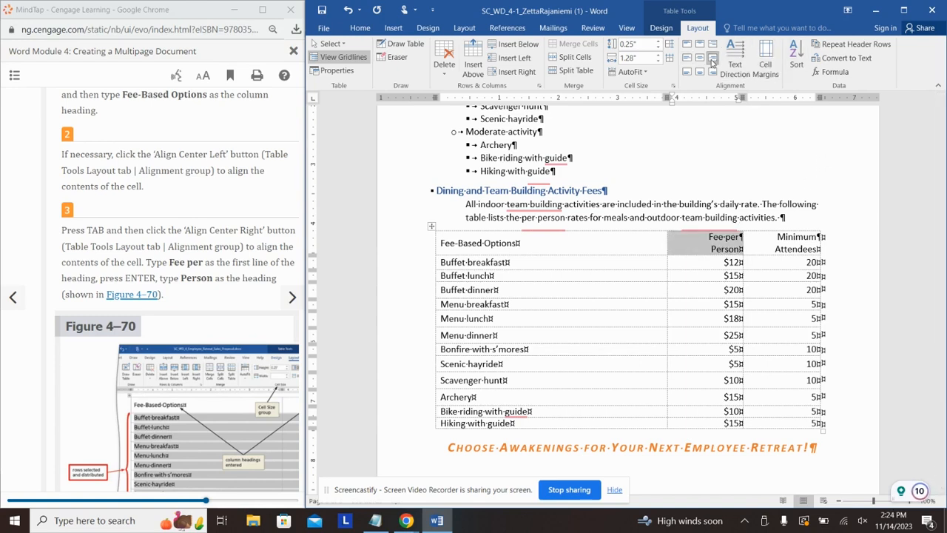
left_click(681, 280)
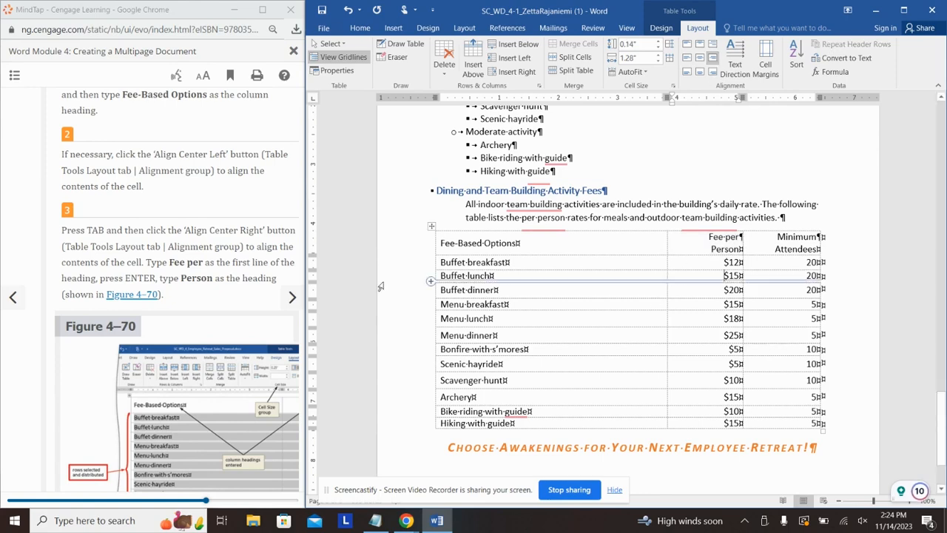
Step: Return to the tutorial and advance to its next page
left_click(267, 275)
scroll(264, 266, "down", 2)
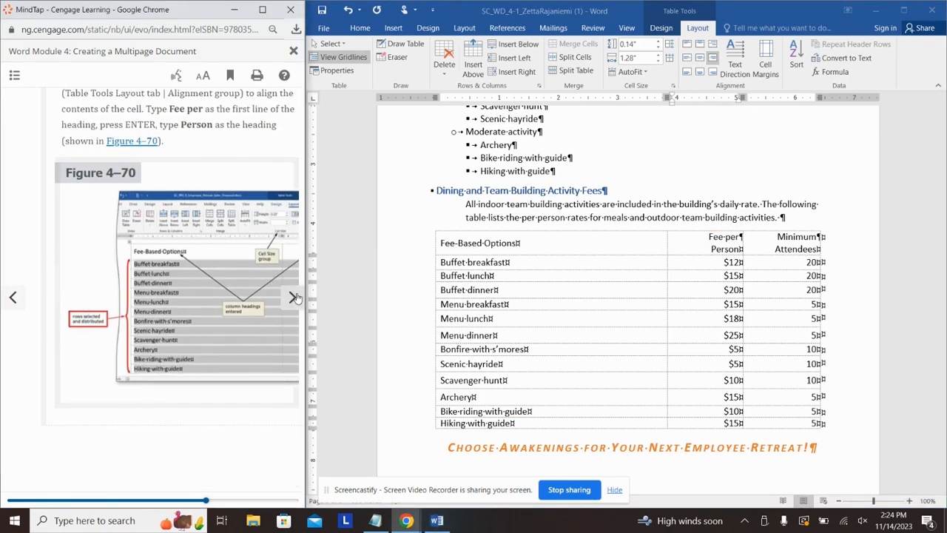
left_click(292, 296)
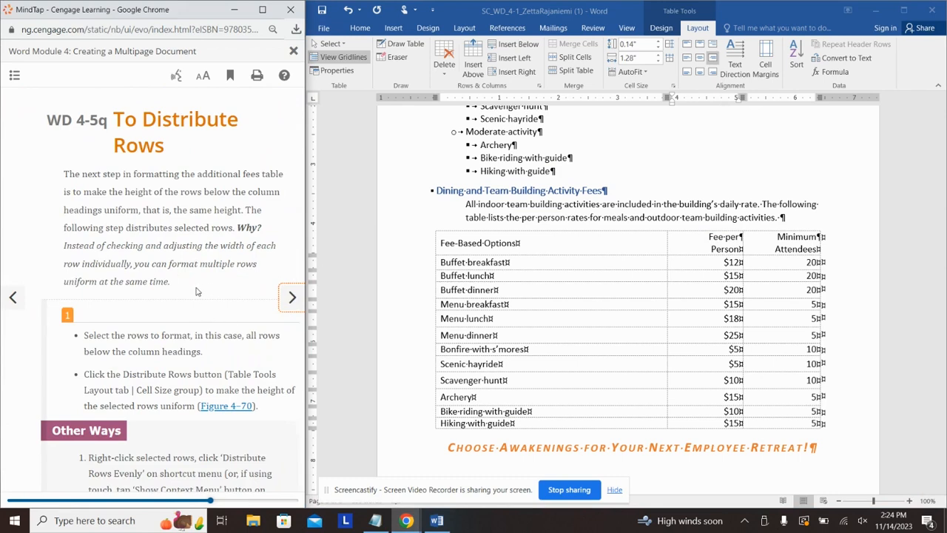
Step: Insert an empty column to the left of the fees table's Fee-Based Options column
scroll(200, 281, "down", 1)
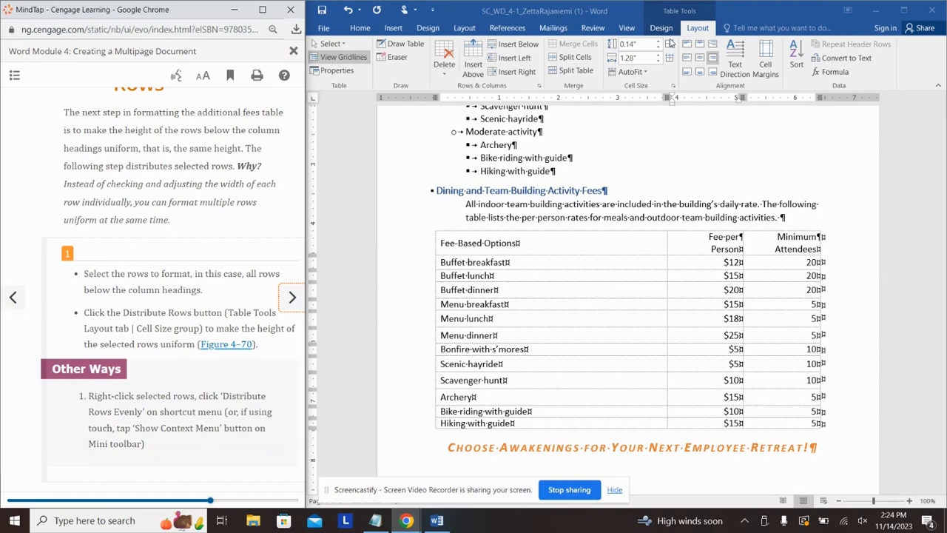
left_click(291, 296)
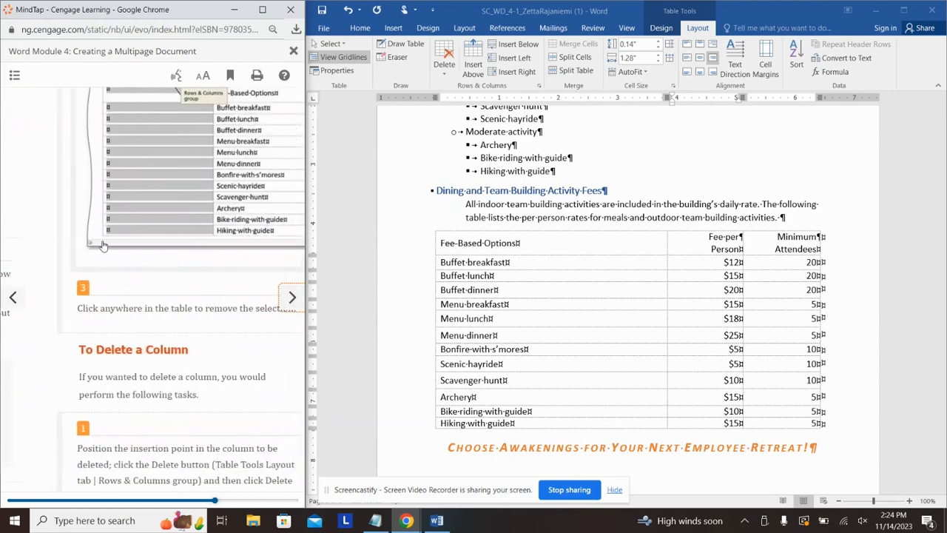
scroll(138, 277, "down", 4)
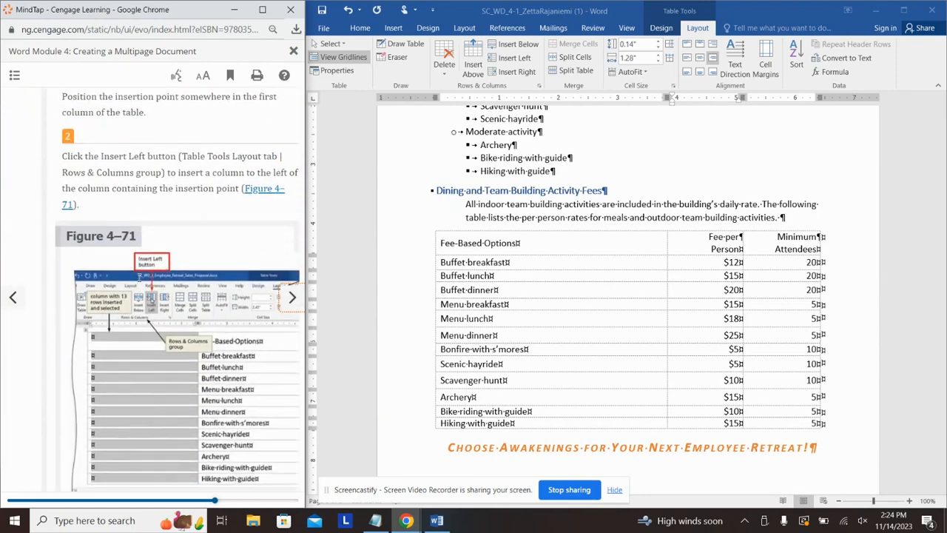
left_click(439, 270)
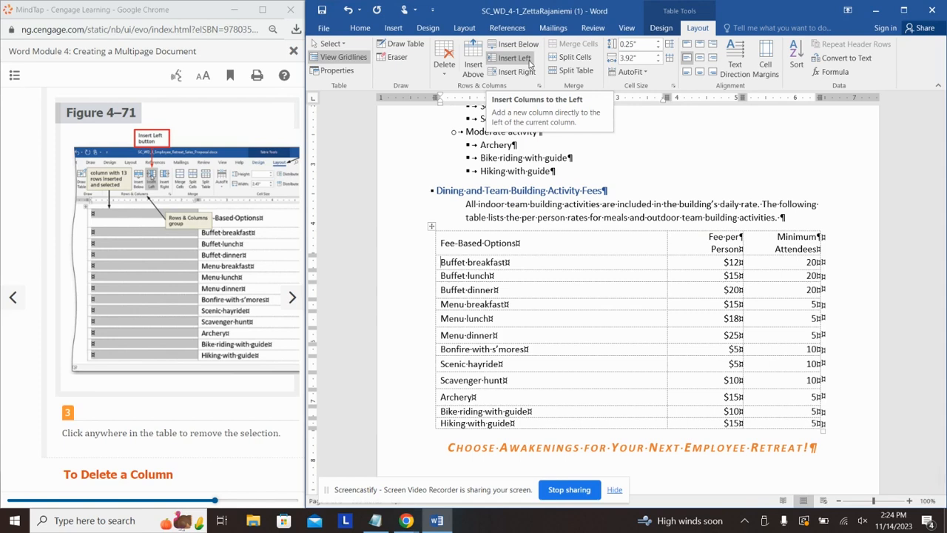
left_click(529, 62)
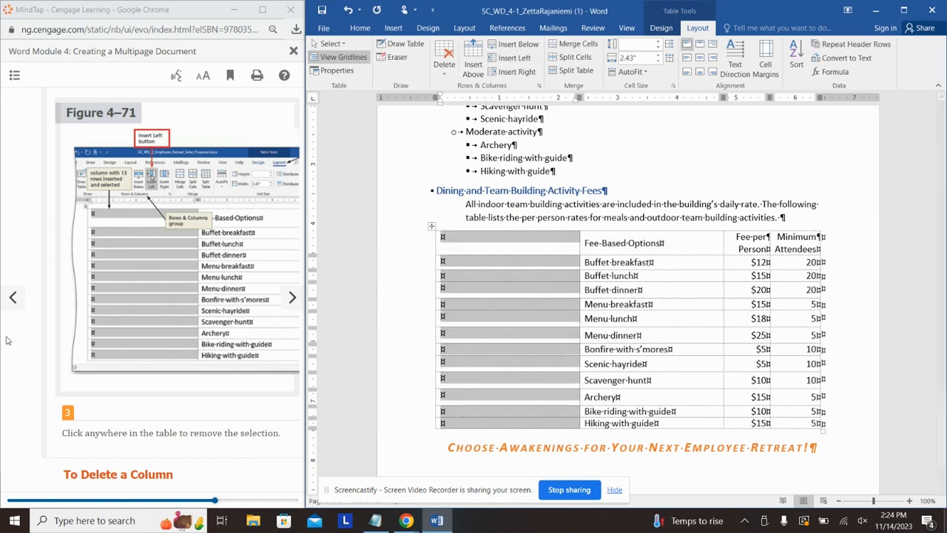
left_click(155, 429)
scroll(226, 339, "down", 5)
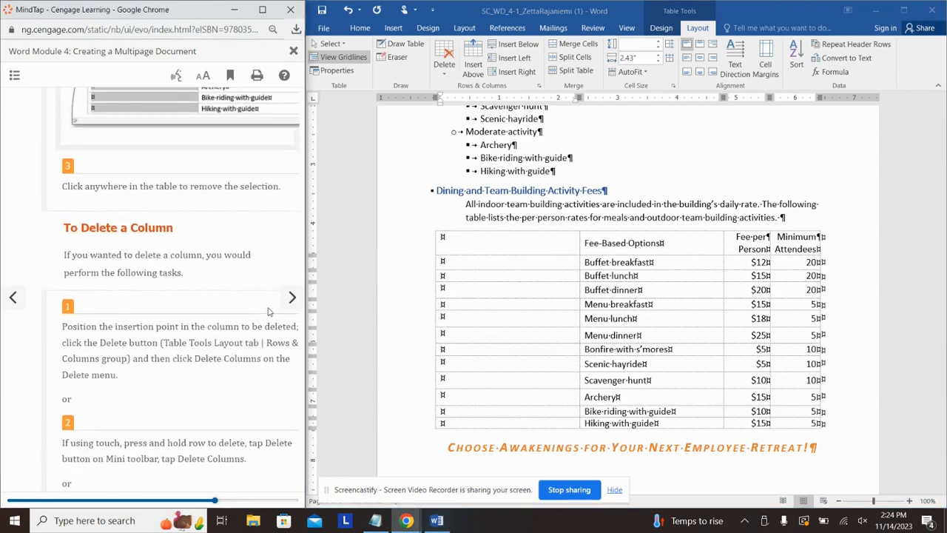
scroll(226, 339, "down", 5)
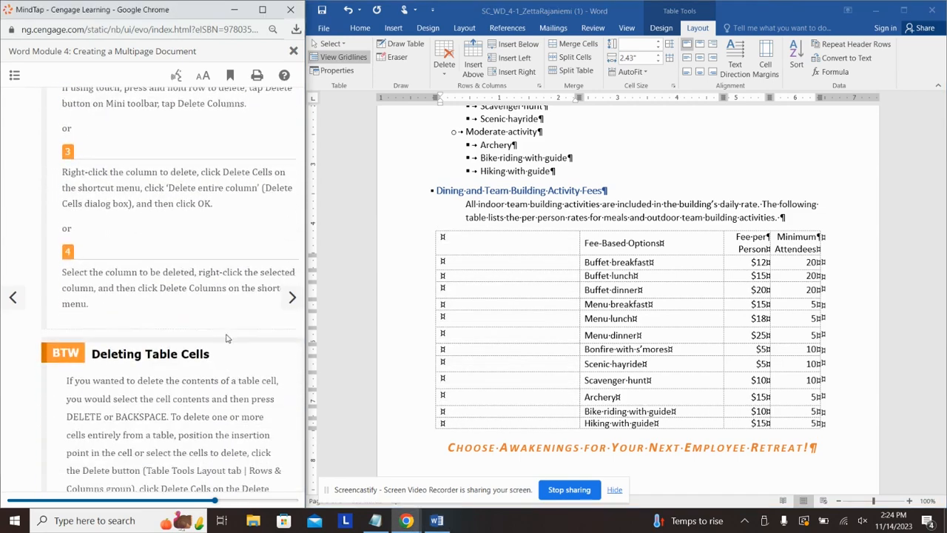
scroll(225, 336, "up", 3)
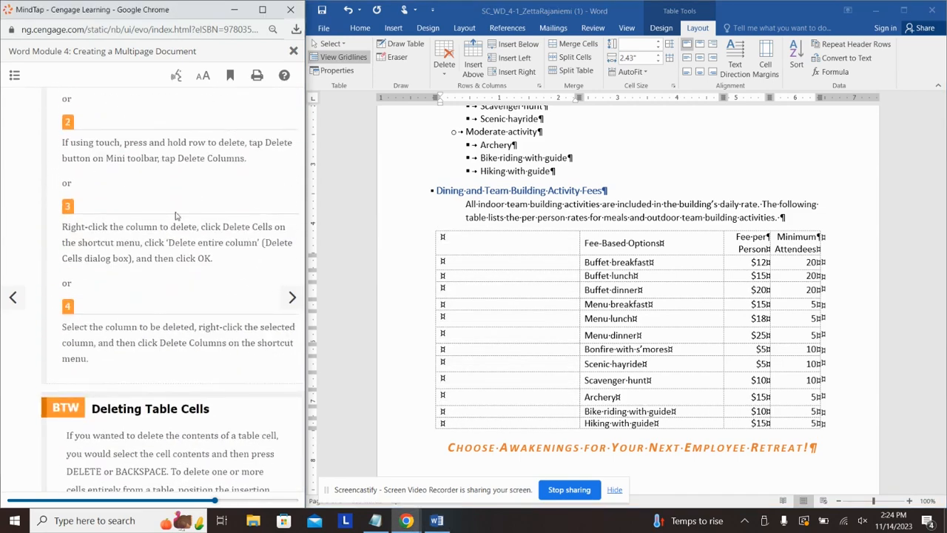
left_click(293, 299)
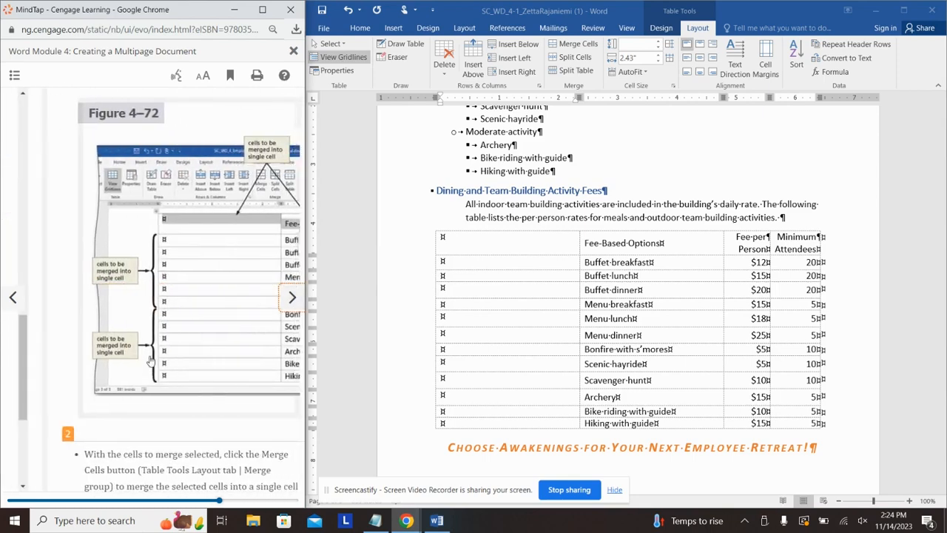
Step: Merge the first two header cells so Fee-Based Options spans both columns
left_click(506, 248)
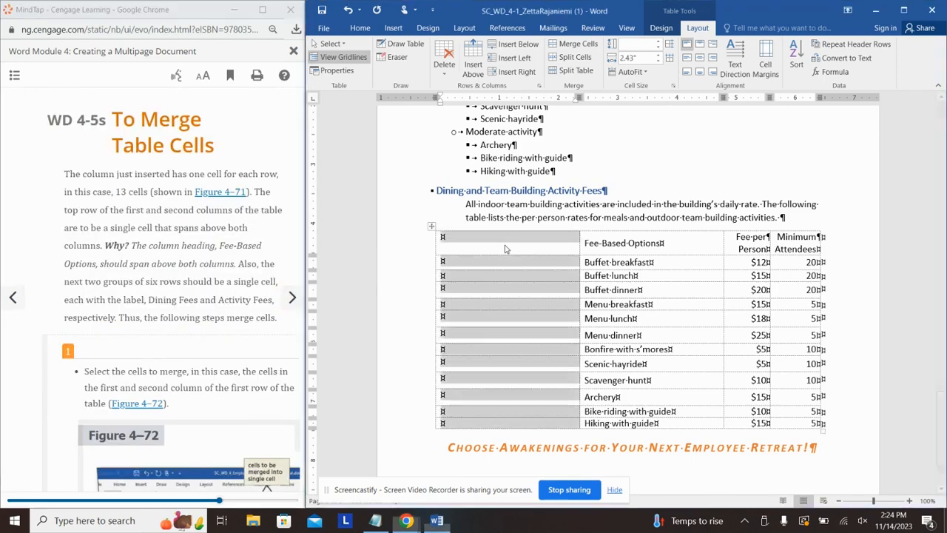
left_click(529, 245)
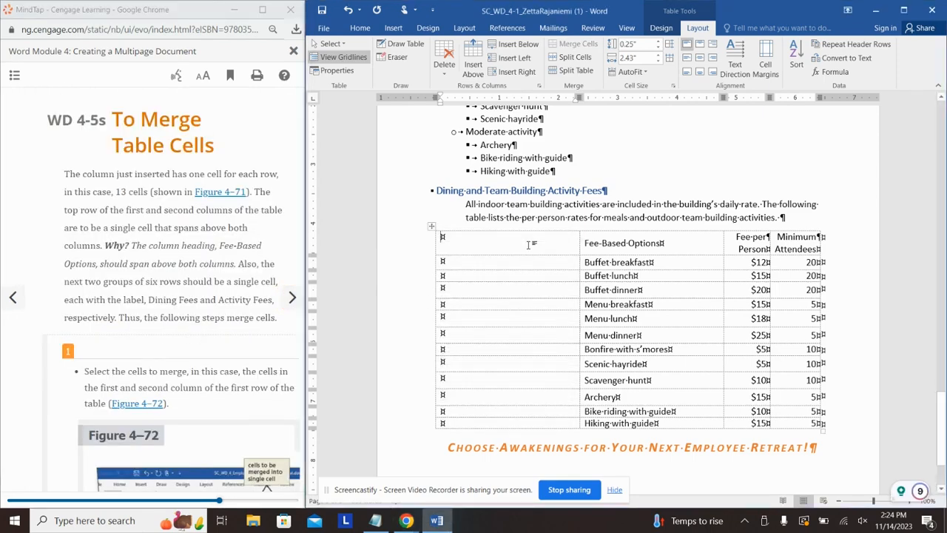
left_click(694, 250, "shift")
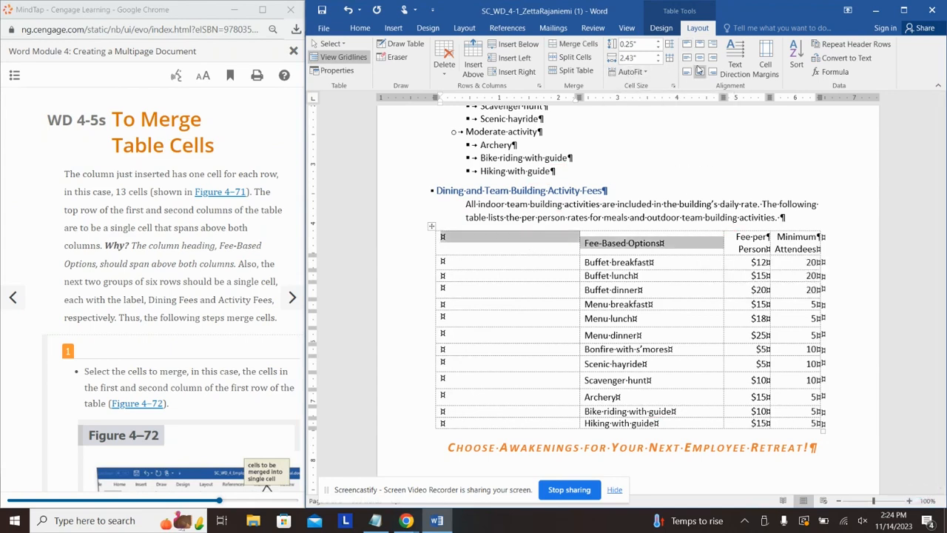
left_click(573, 43)
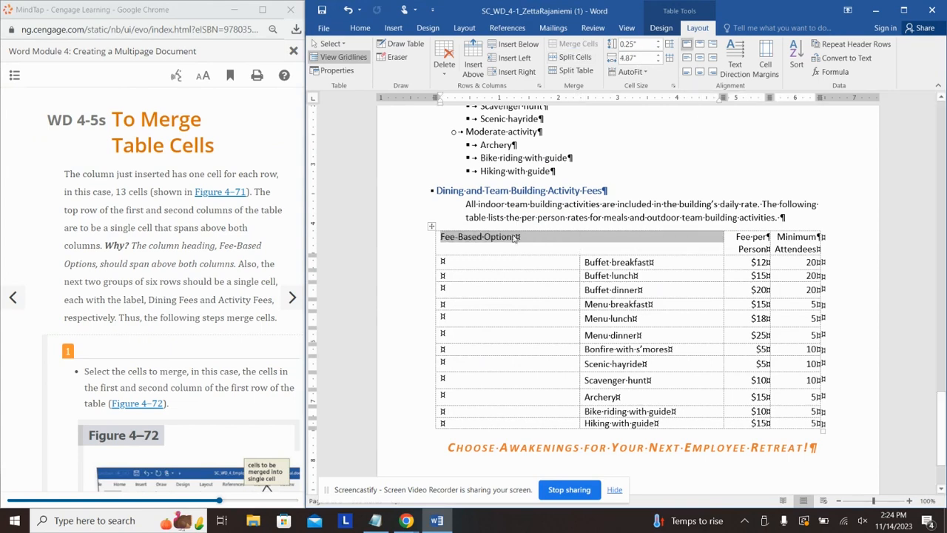
Step: Merge the first-column cells beside the six dining rows, then those beside the activity rows
left_click(501, 267)
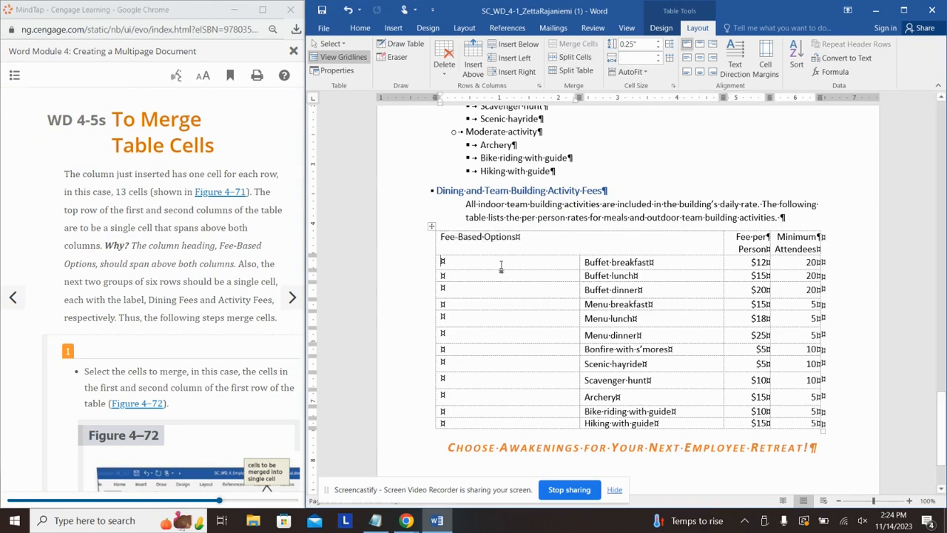
left_click(518, 334, "shift")
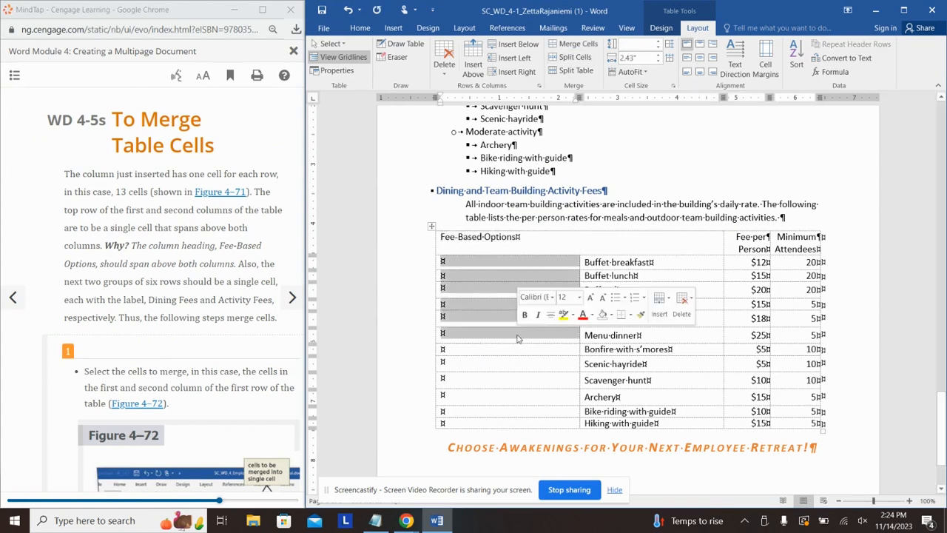
left_click(574, 43)
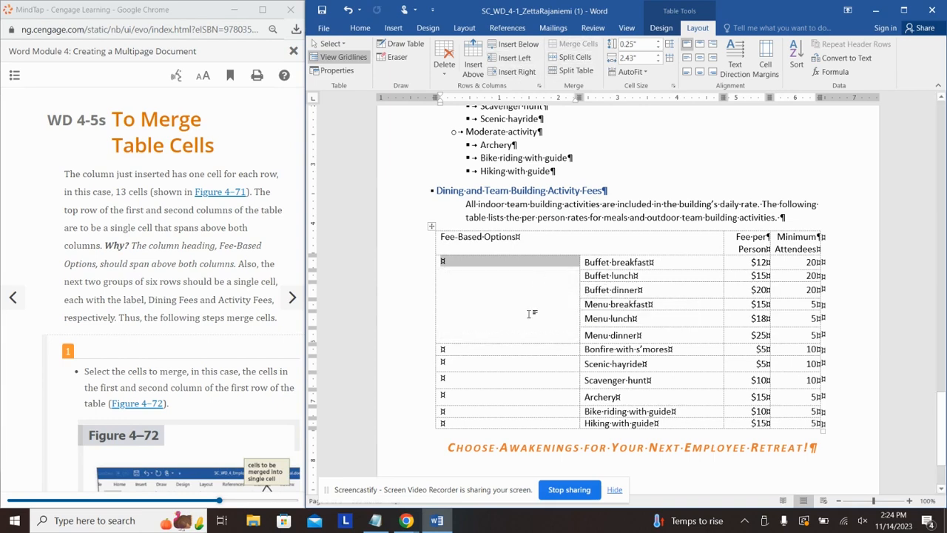
left_click(503, 353)
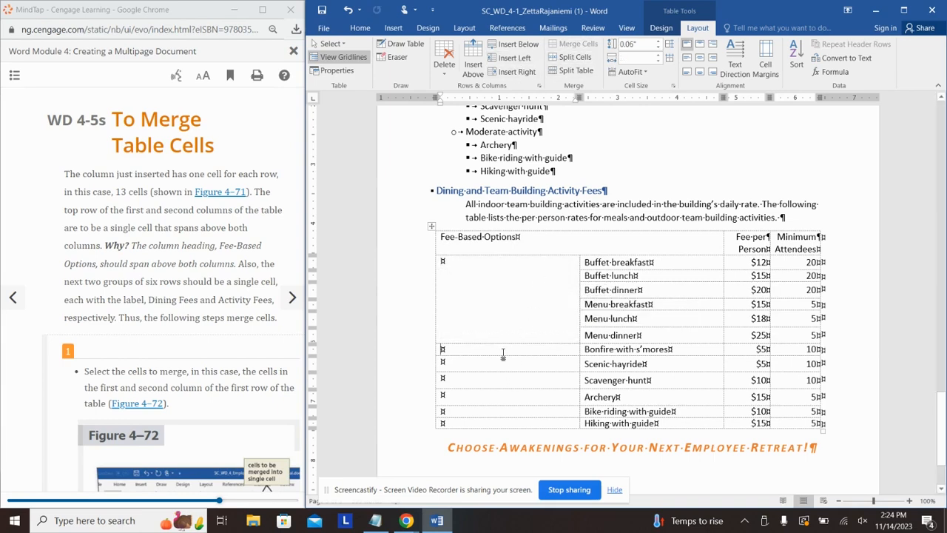
left_click(507, 424, "shift")
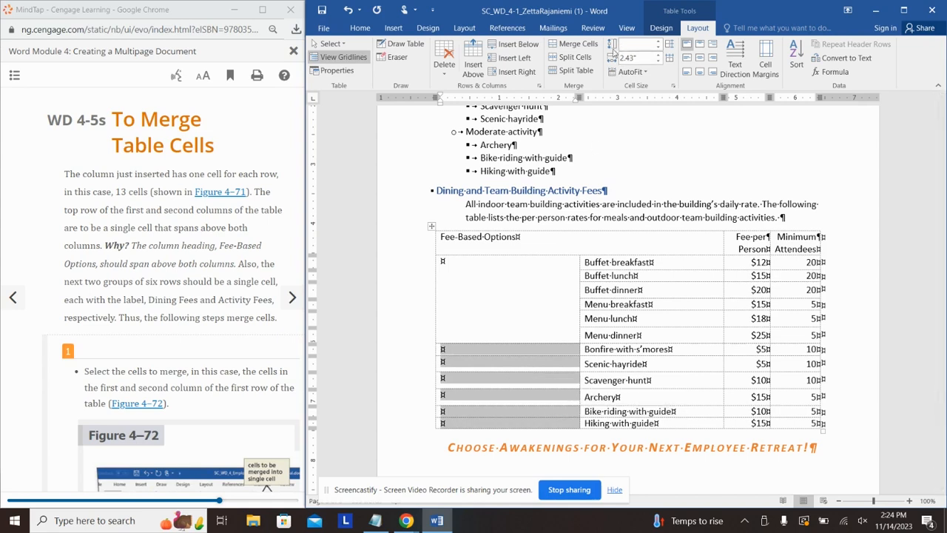
left_click(578, 45)
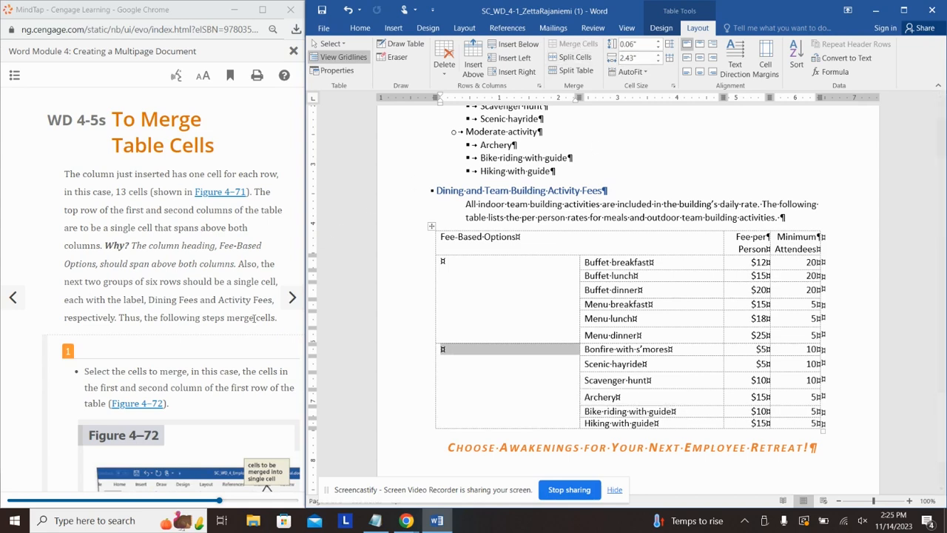
Step: Distribute the fee rows from Menu dinner to Hiking with guide to equal heights
left_click(214, 390)
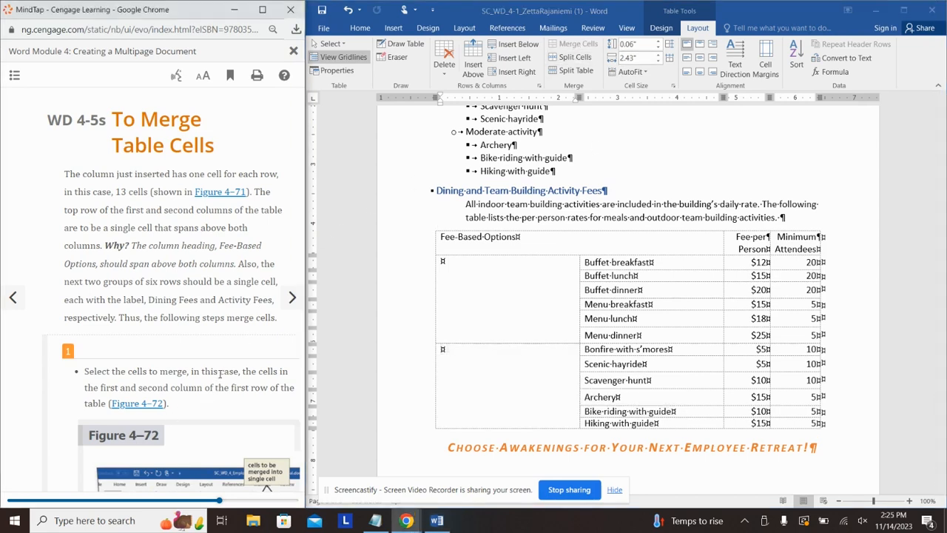
scroll(222, 374, "down", 4)
scroll(234, 363, "down", 1)
scroll(191, 421, "down", 1)
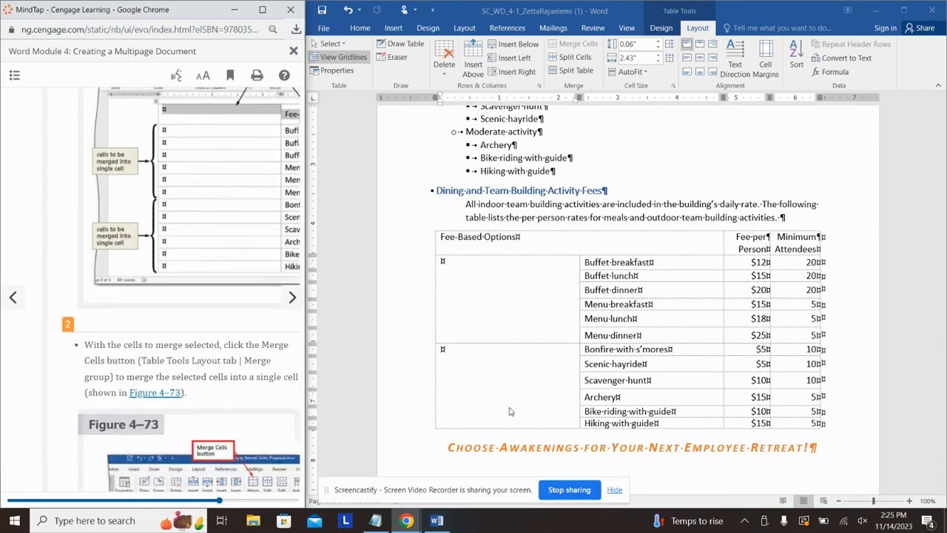
left_click(703, 424)
left_click_drag(684, 424, 608, 266)
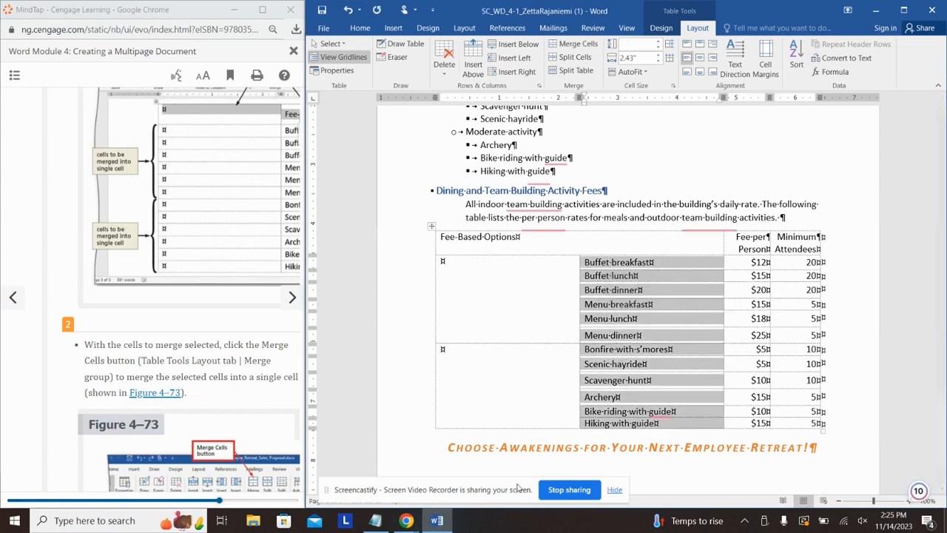
left_click(670, 45)
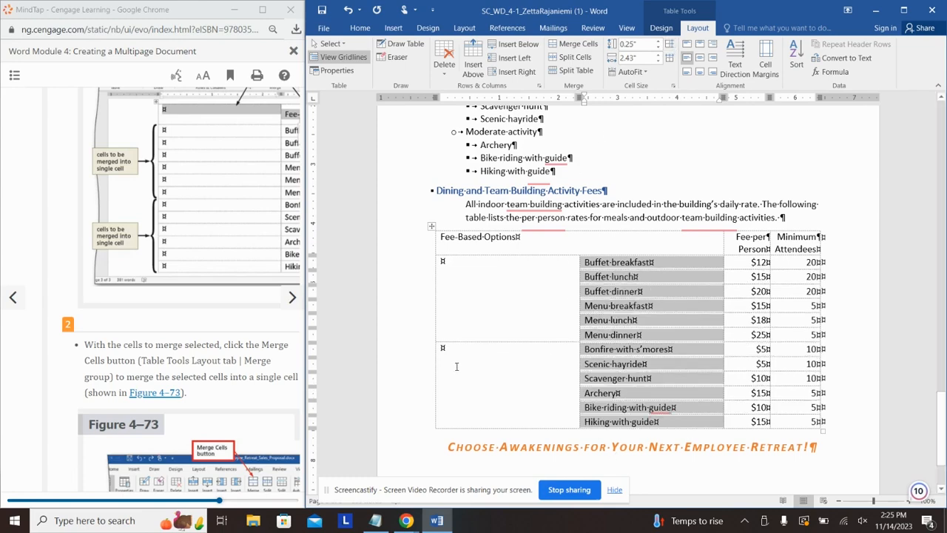
left_click(457, 366)
scroll(215, 342, "down", 5)
scroll(215, 342, "down", 10)
scroll(220, 342, "down", 4)
left_click(290, 305)
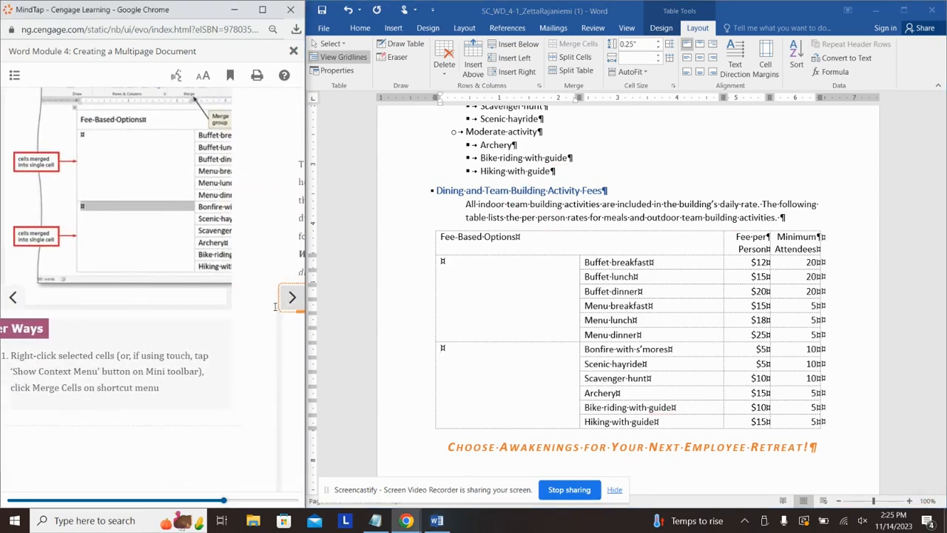
scroll(153, 261, "down", 8)
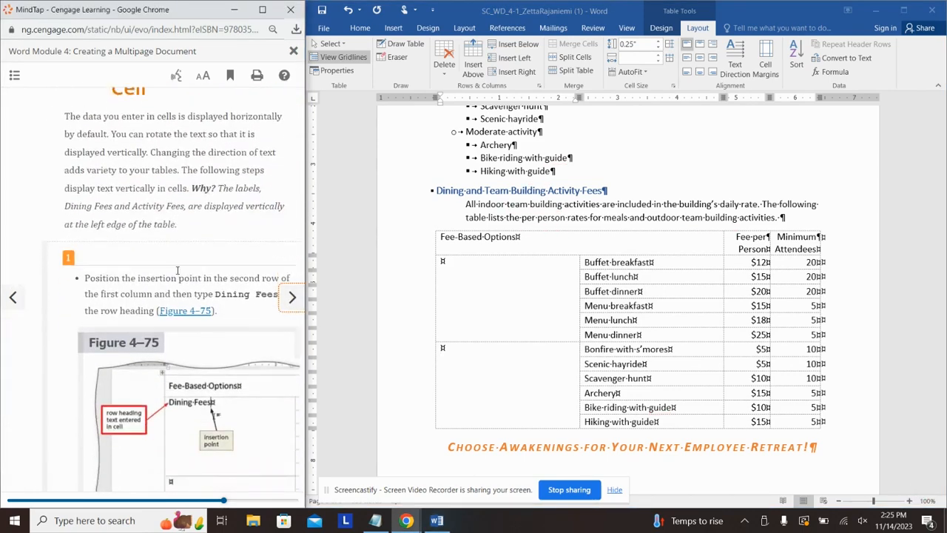
Step: Label the dining merged cell 'Dining Fees', rotated to read bottom to top and centred
left_click(511, 314)
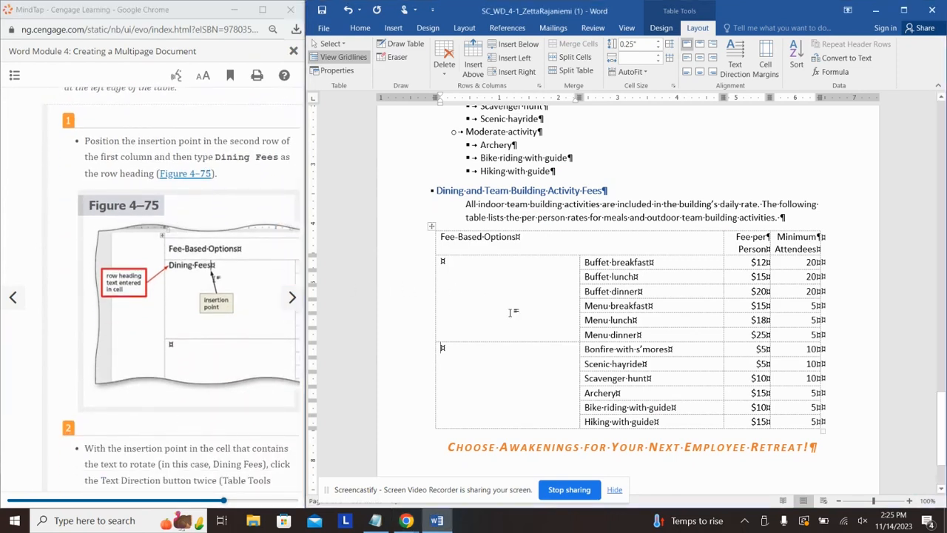
type("Di")
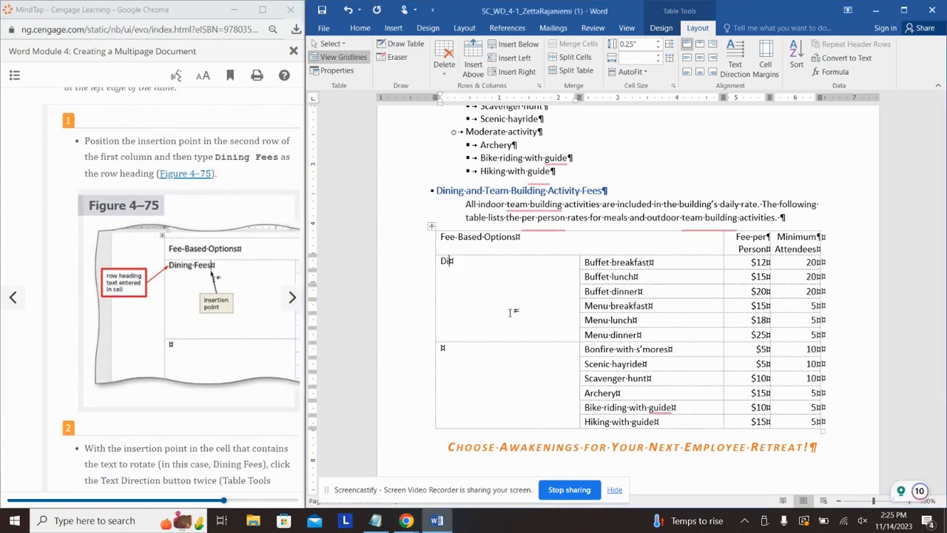
type("ning Fees")
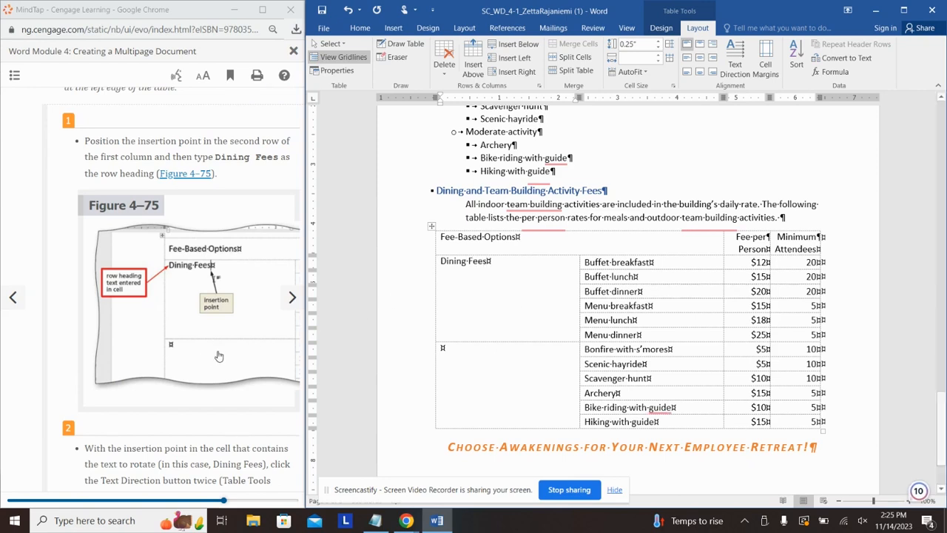
scroll(192, 277, "down", 5)
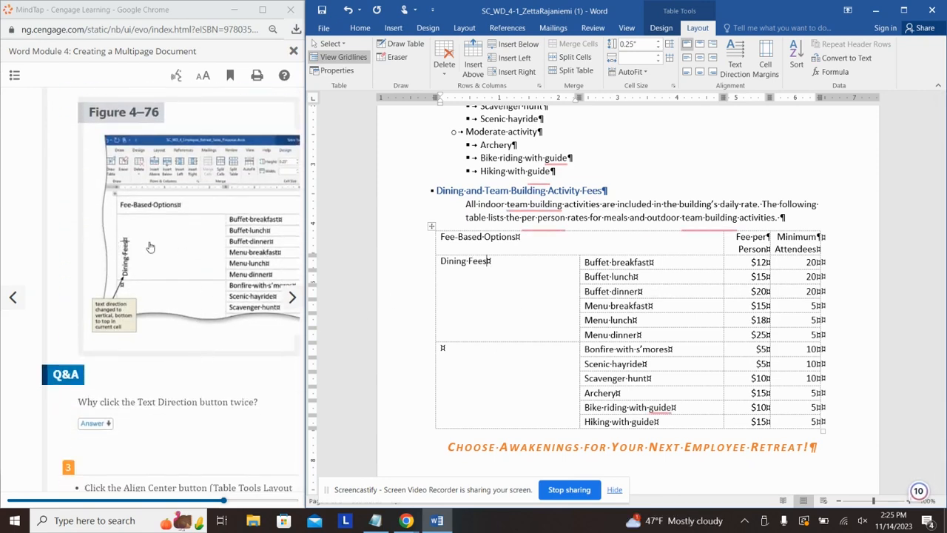
scroll(137, 259, "down", 3)
scroll(137, 265, "down", 5)
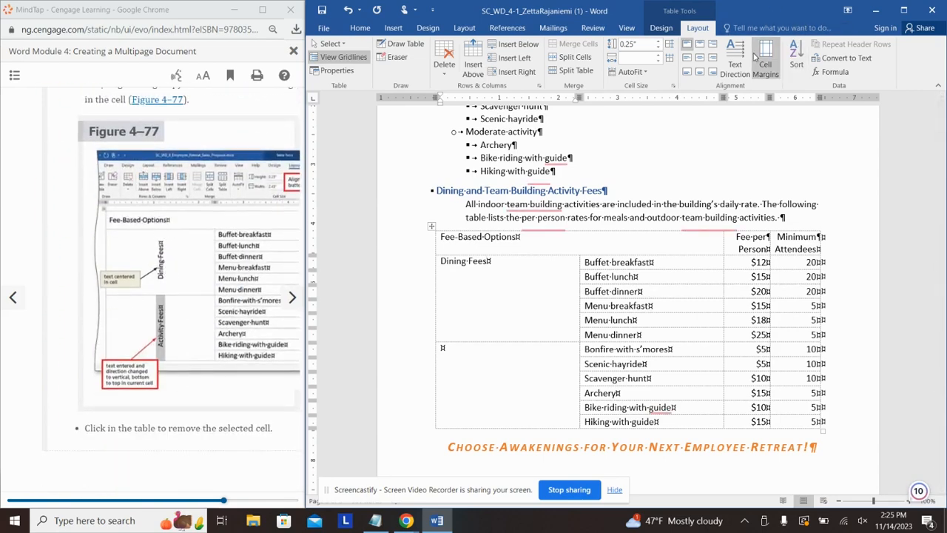
left_click(731, 62)
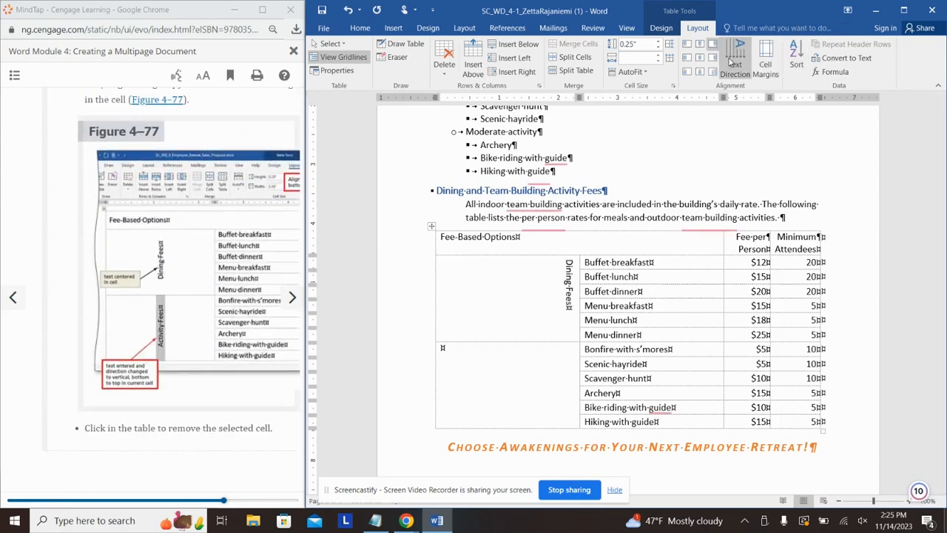
left_click(731, 62)
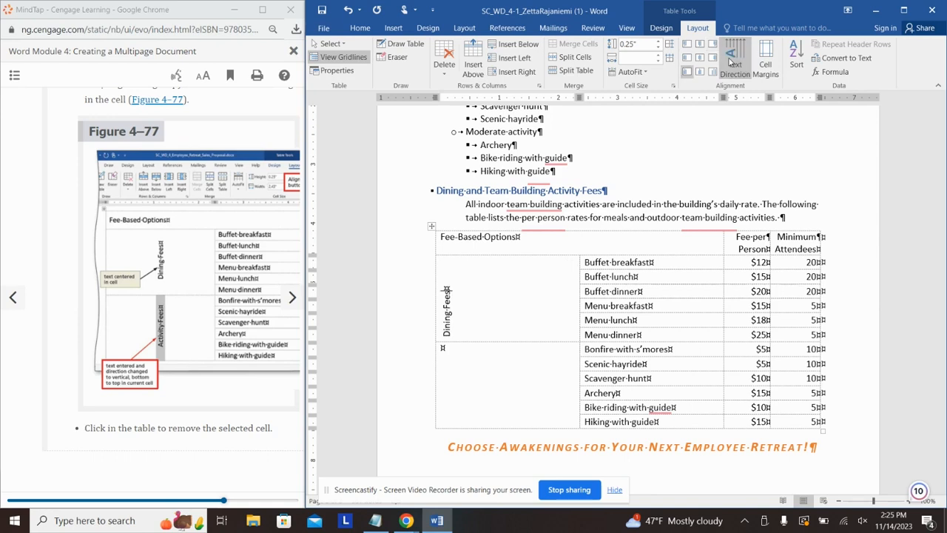
left_click(700, 58)
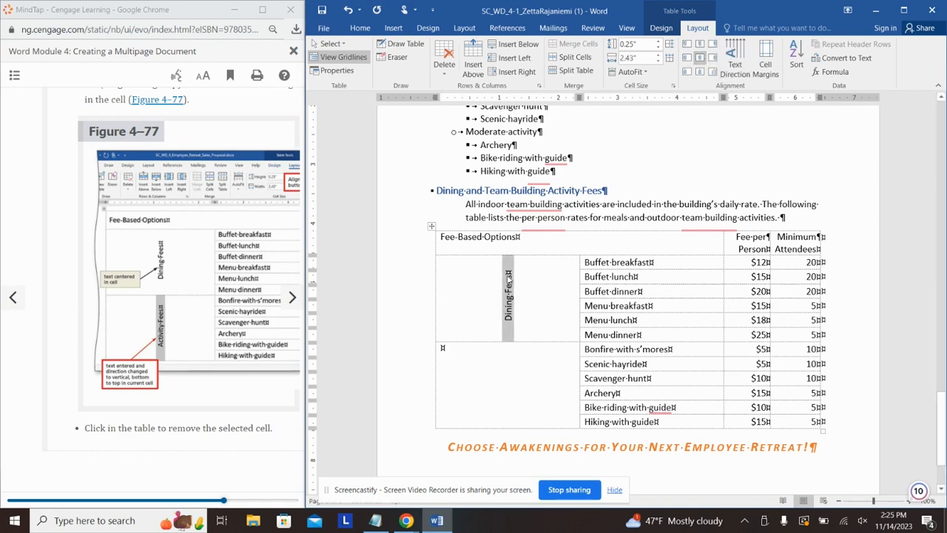
Step: Label the activity merged cell 'Activity Fees', rotated to read bottom to top and centred
left_click(508, 379)
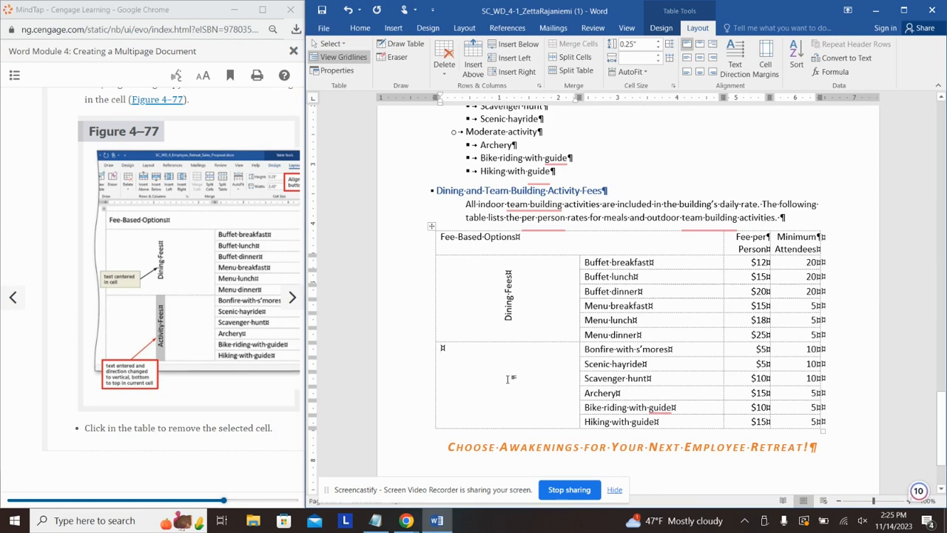
type("Activity Fees")
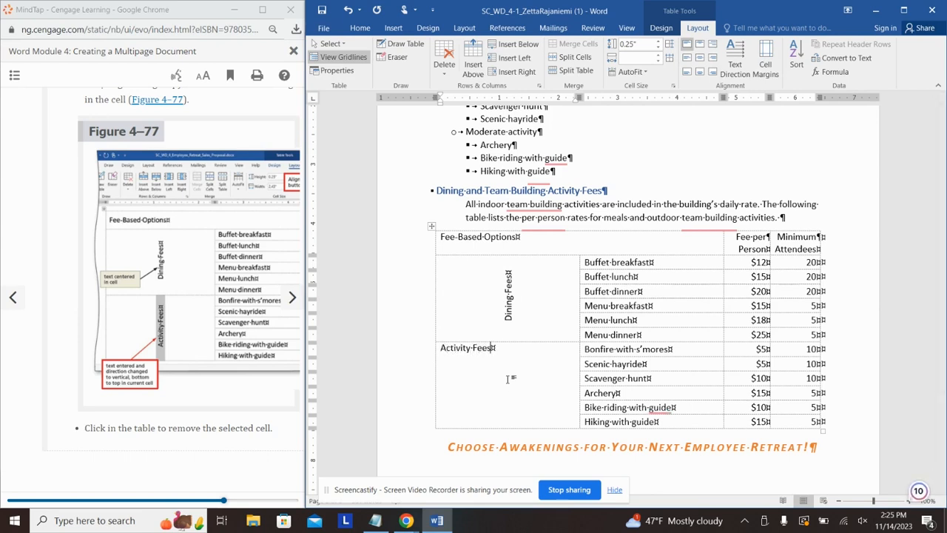
left_click(736, 64)
left_click(736, 64)
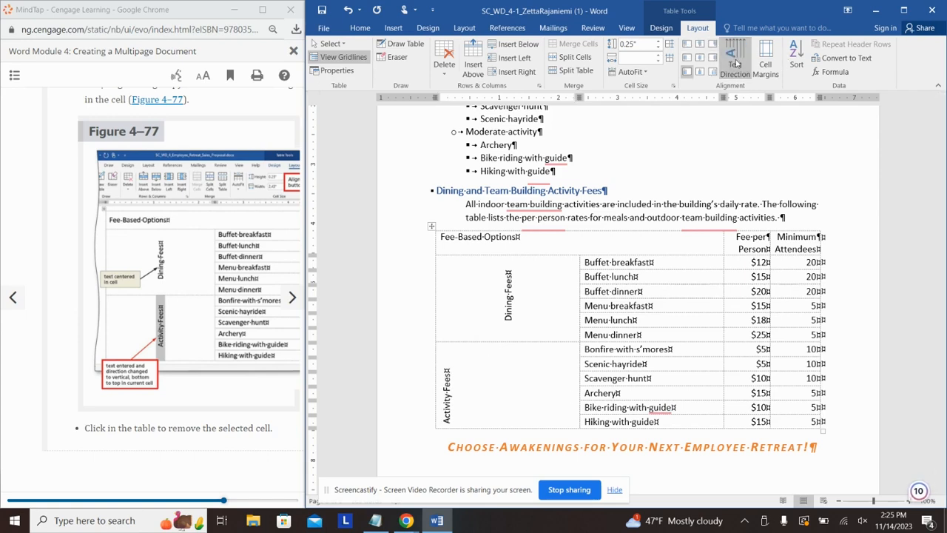
left_click(700, 68)
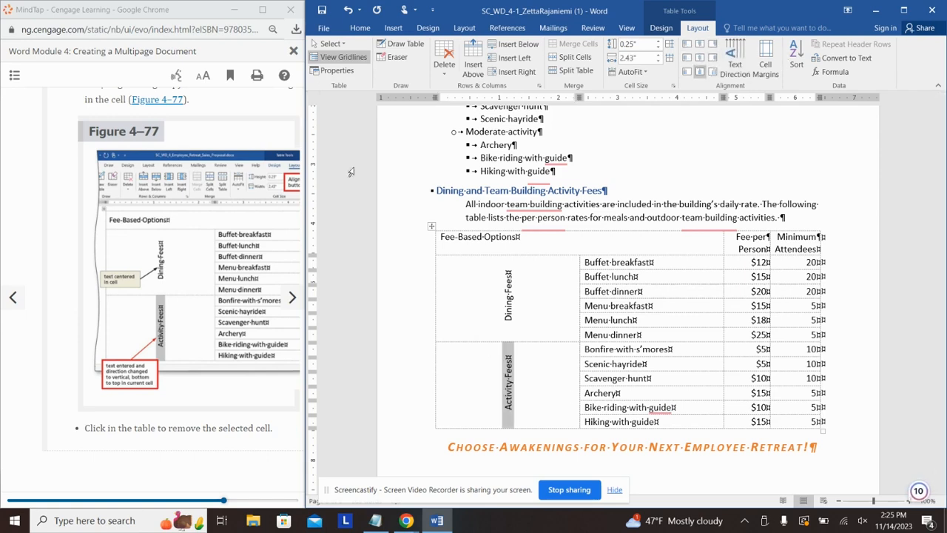
left_click(238, 470)
scroll(243, 448, "down", 1)
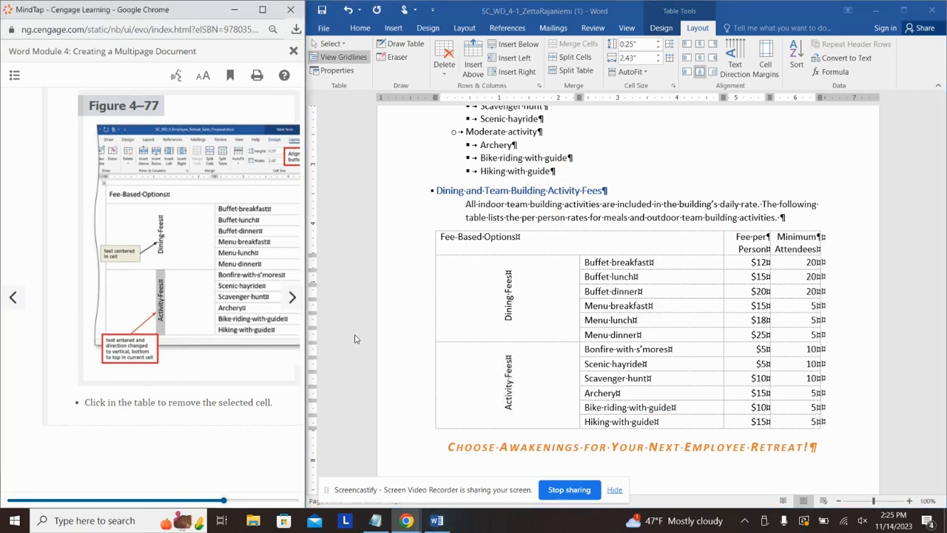
Step: AutoFit the fees table's columns to their contents
left_click(292, 297)
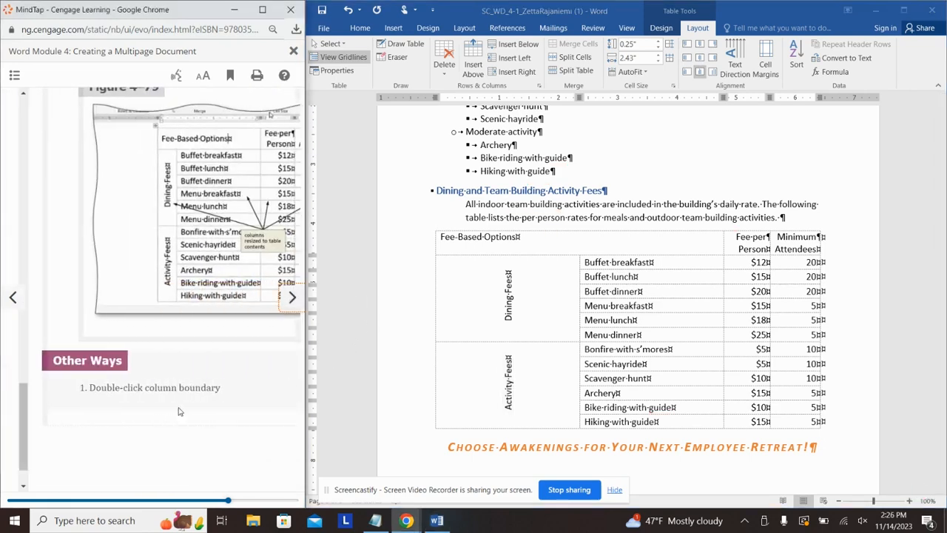
scroll(124, 290, "down", 3)
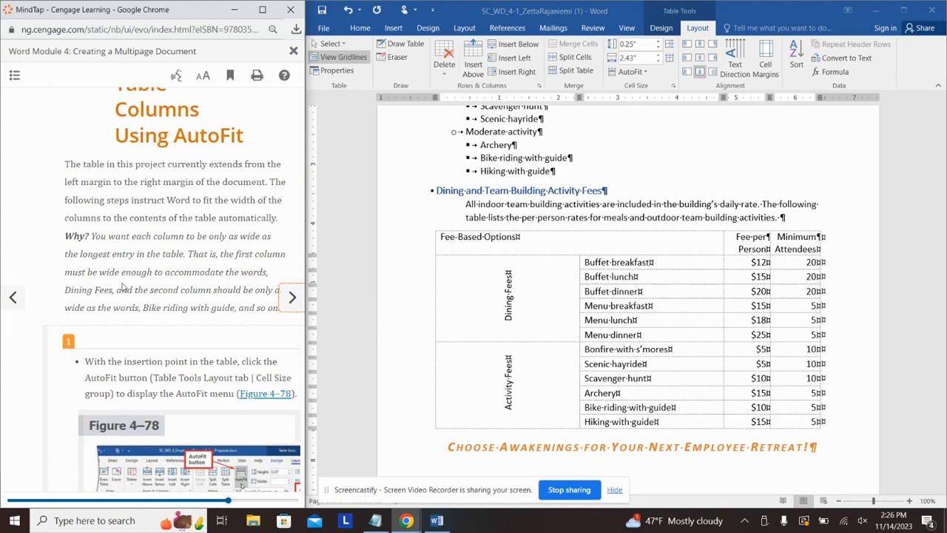
scroll(124, 289, "up", 3)
scroll(125, 289, "down", 12)
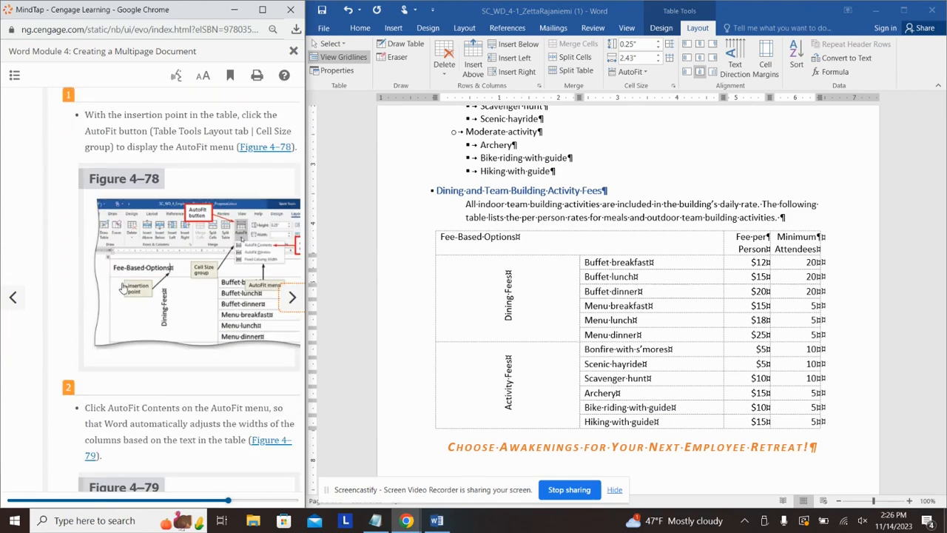
scroll(124, 289, "down", 10)
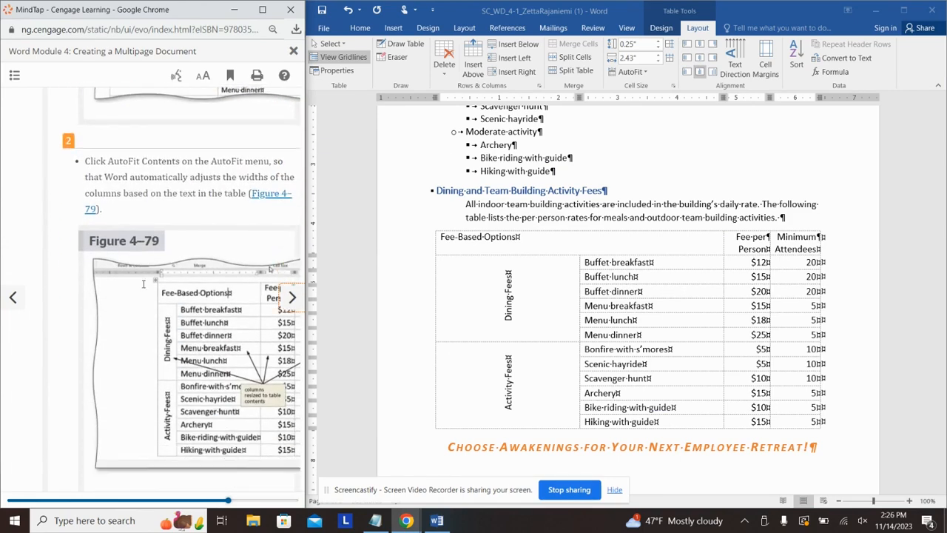
left_click(561, 252)
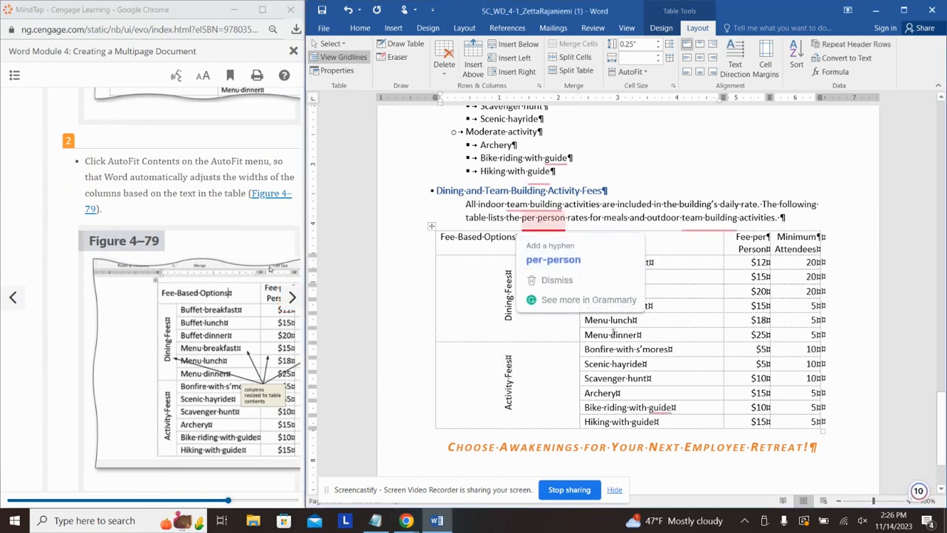
left_click(673, 86)
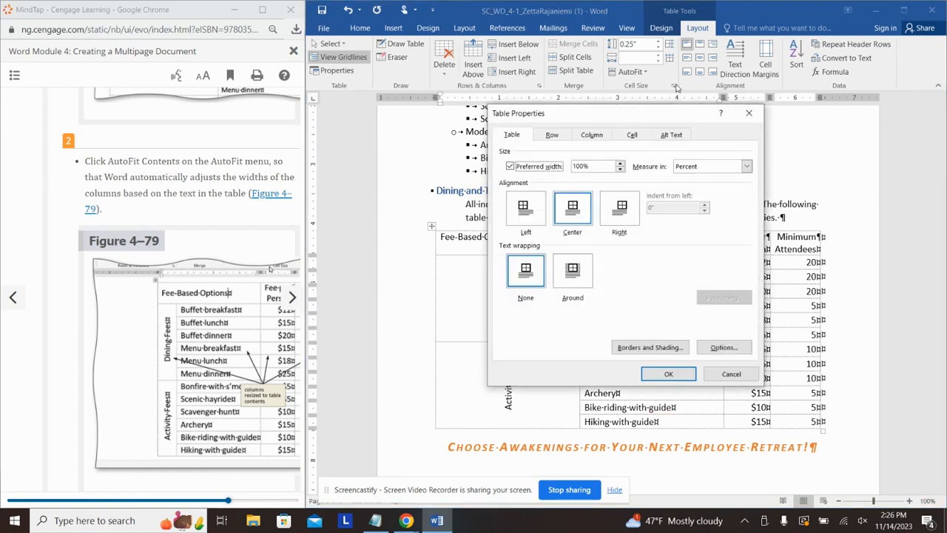
key("Escape")
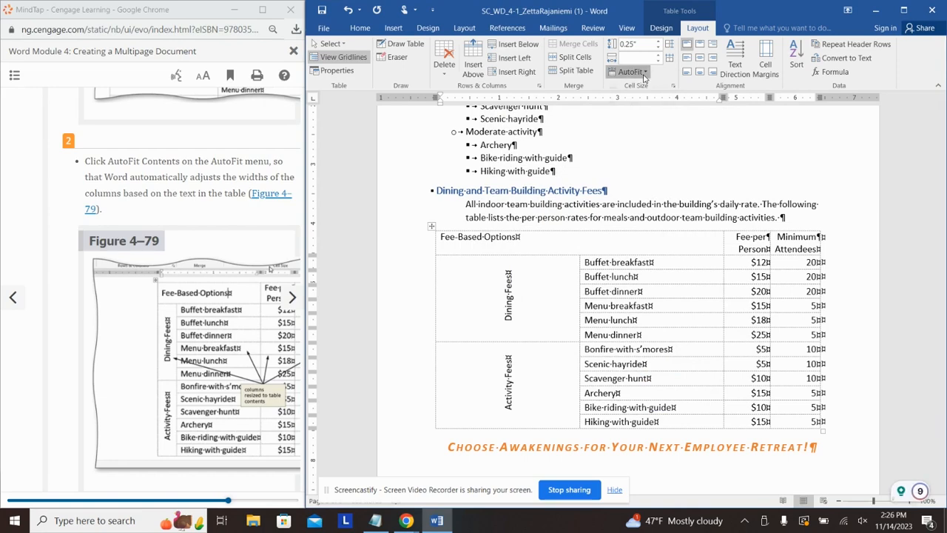
left_click(645, 78)
left_click(645, 86)
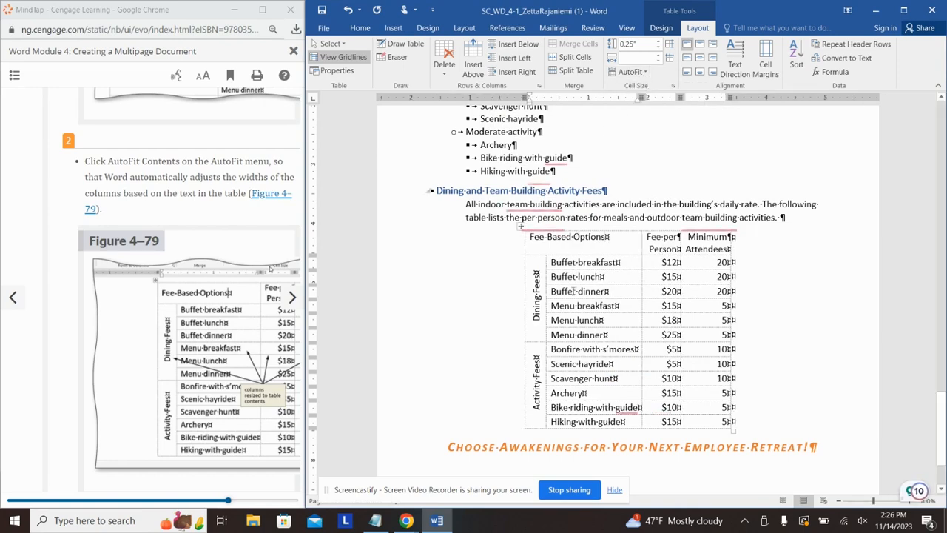
Step: Set the Minimum Attendees header cell width to 0.95 inch
left_click(207, 187)
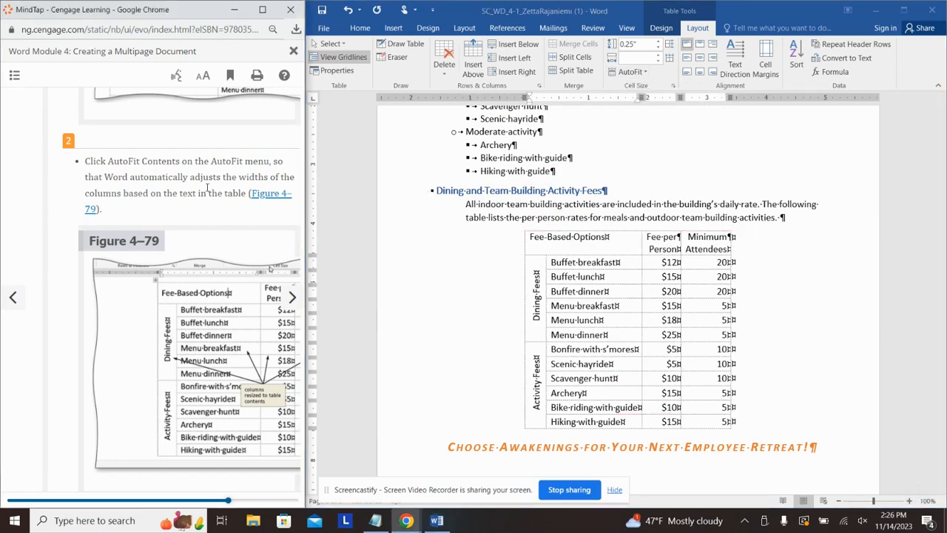
scroll(207, 187, "down", 2)
left_click(292, 297)
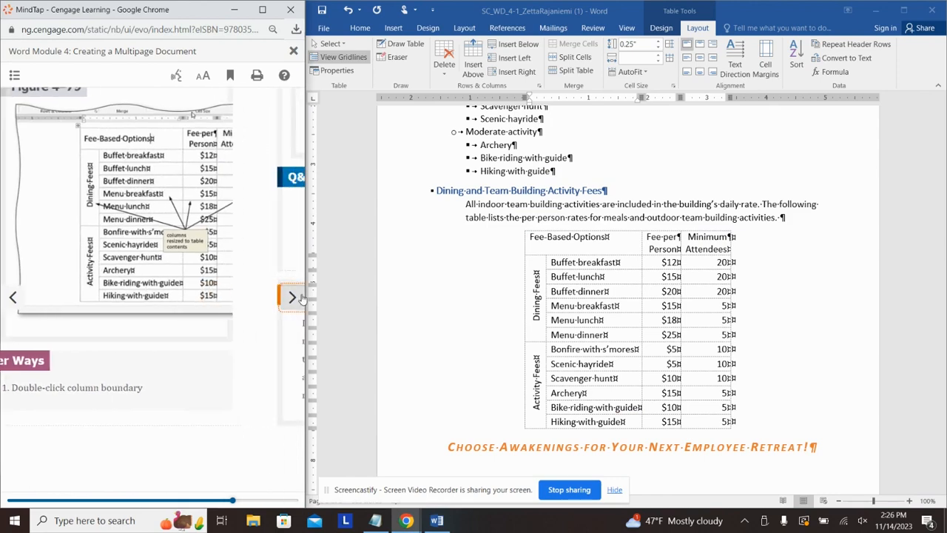
scroll(198, 237, "down", 2)
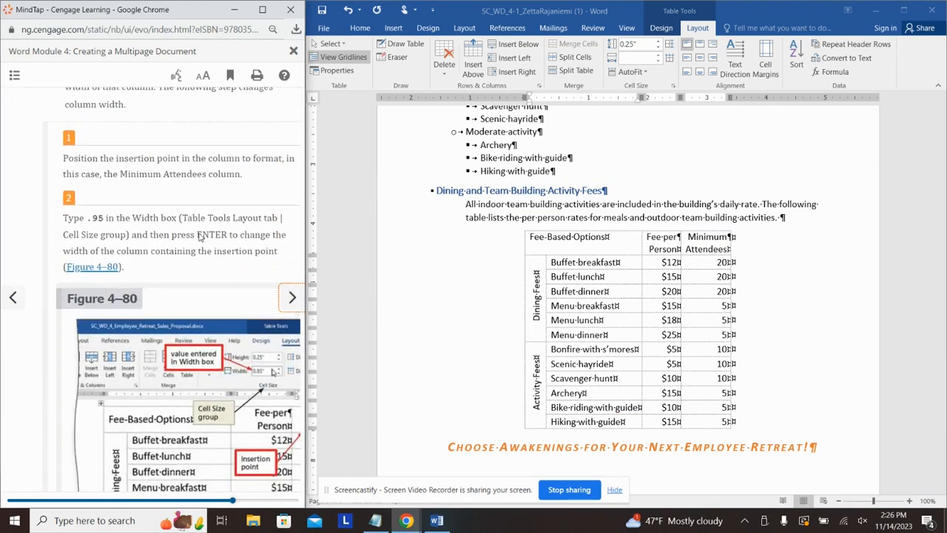
left_click(708, 244)
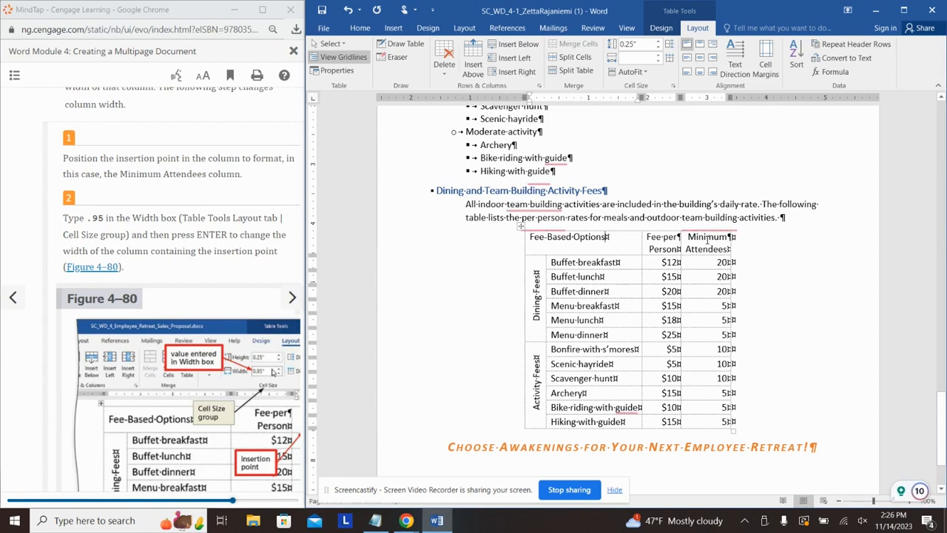
double_click(709, 238)
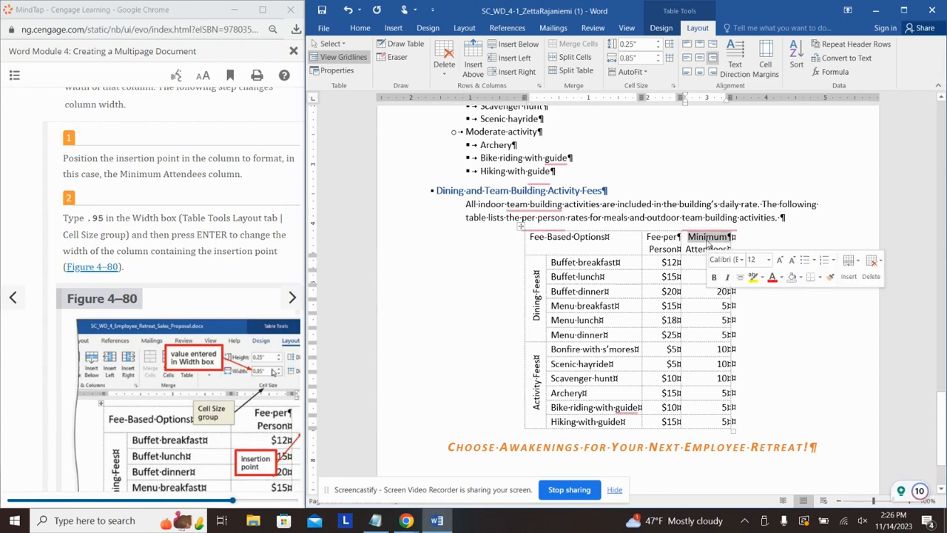
left_click(631, 58)
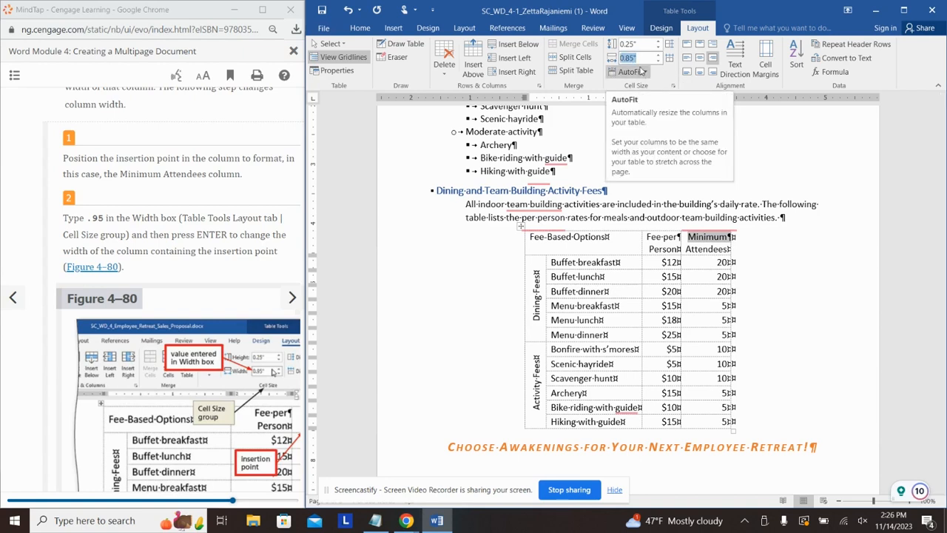
key("BackSpace")
type(".95")
key("Return")
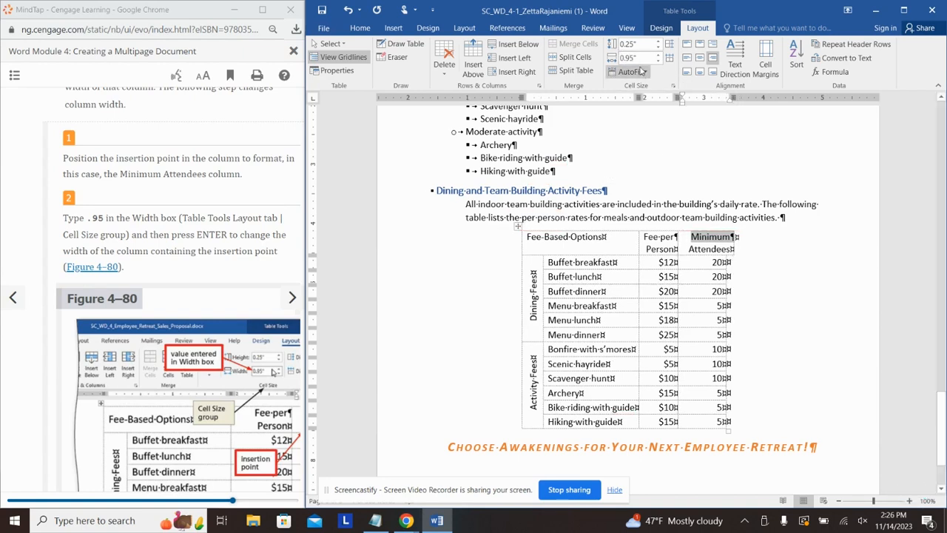
left_click(780, 318)
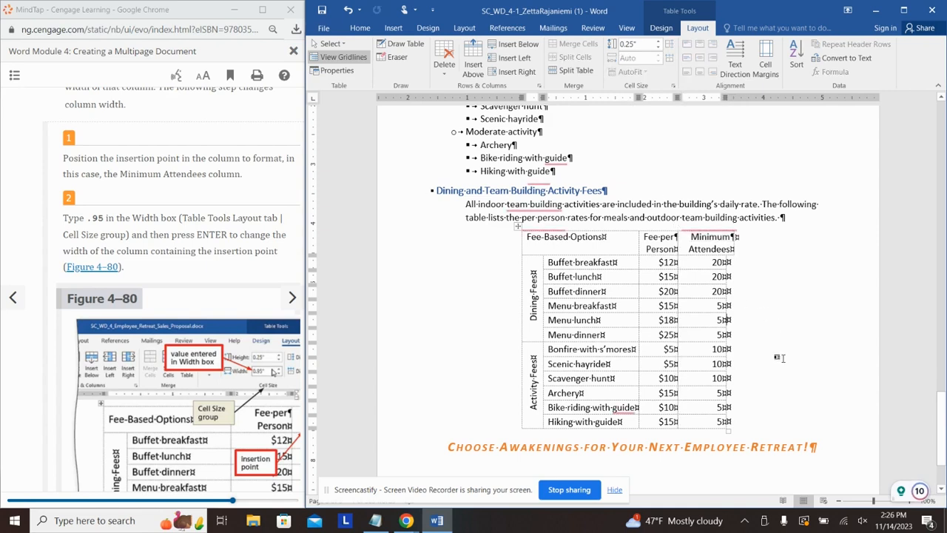
Step: Apply the 0.95 inch width to the entire Minimum Attendees column
left_click_drag(712, 428, 710, 244)
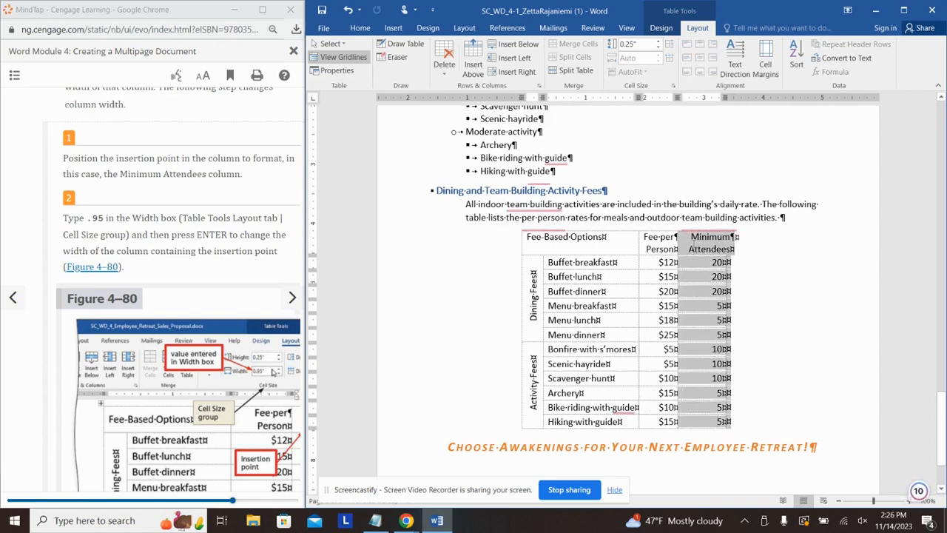
left_click(640, 56)
key("BackSpace")
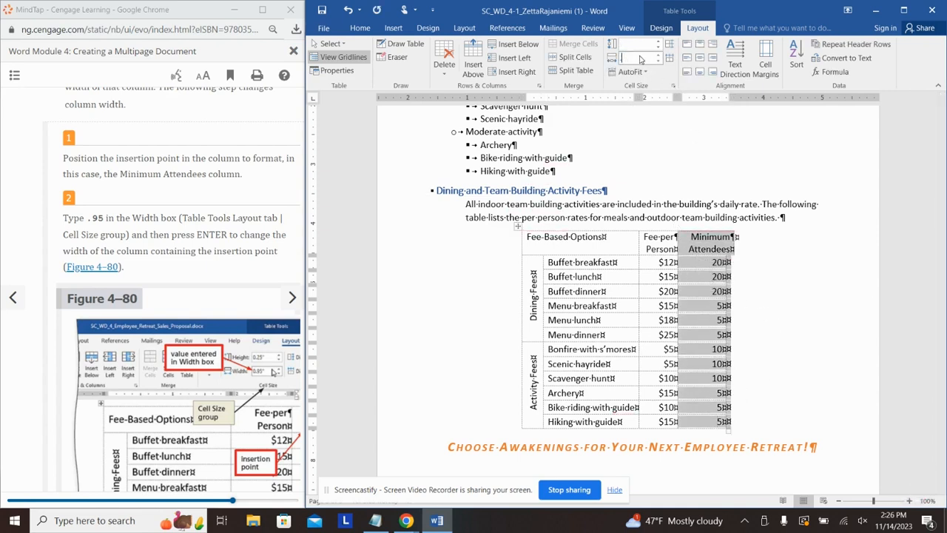
type(".95")
key("Return")
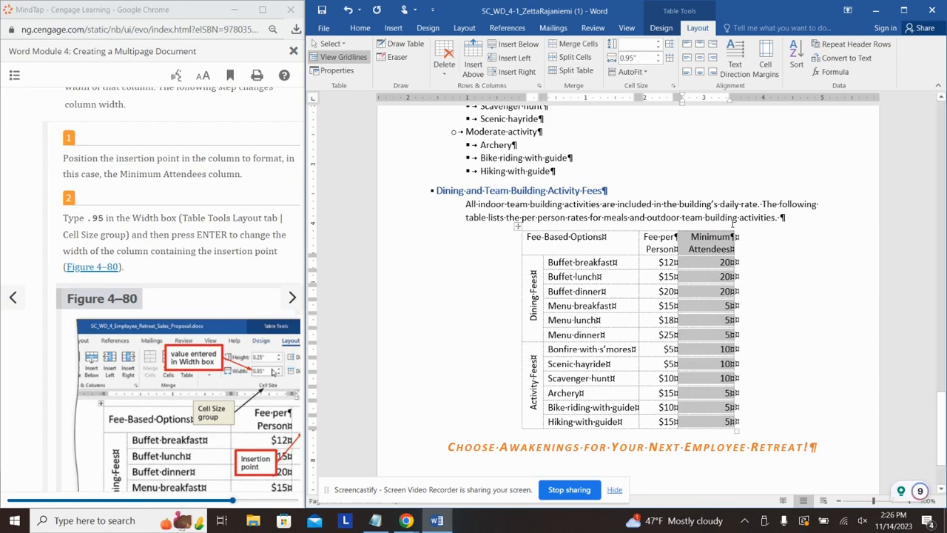
left_click(806, 213)
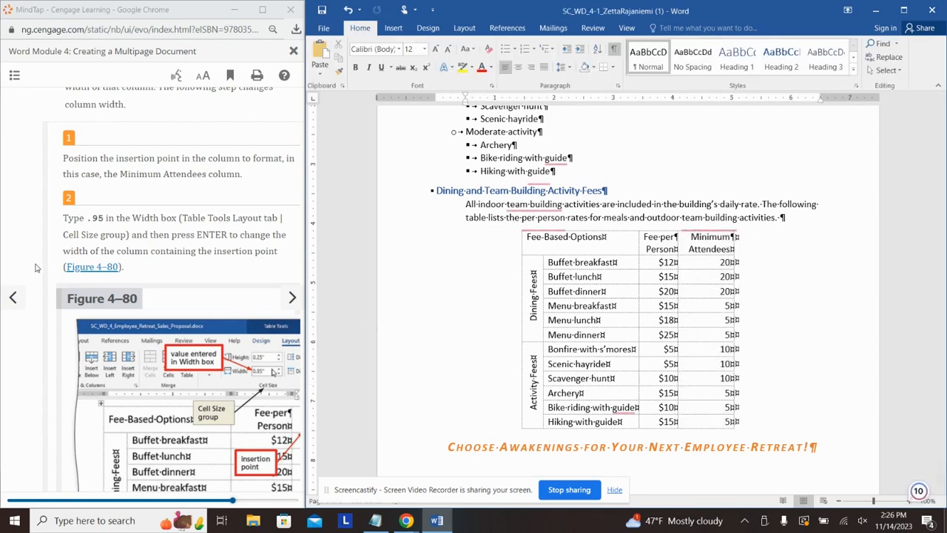
left_click(179, 232)
scroll(179, 231, "down", 5)
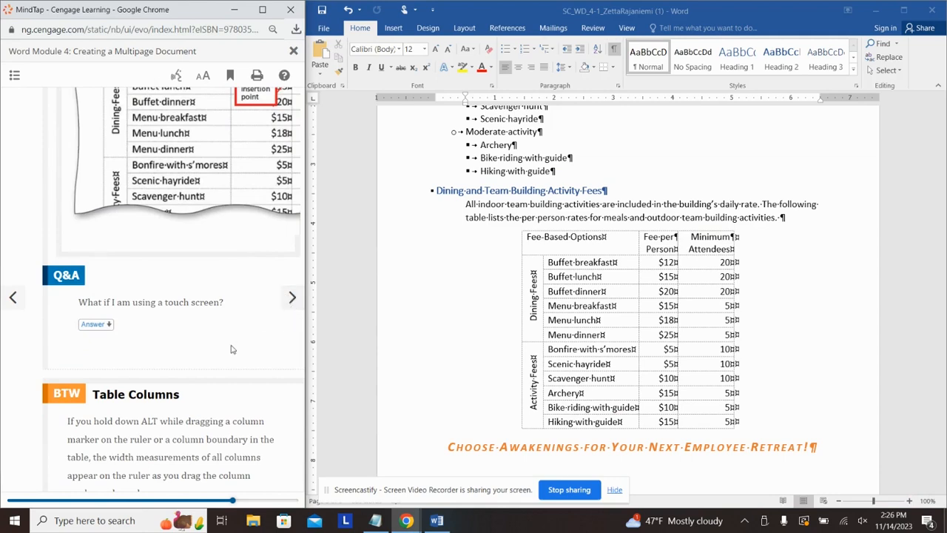
left_click(293, 297)
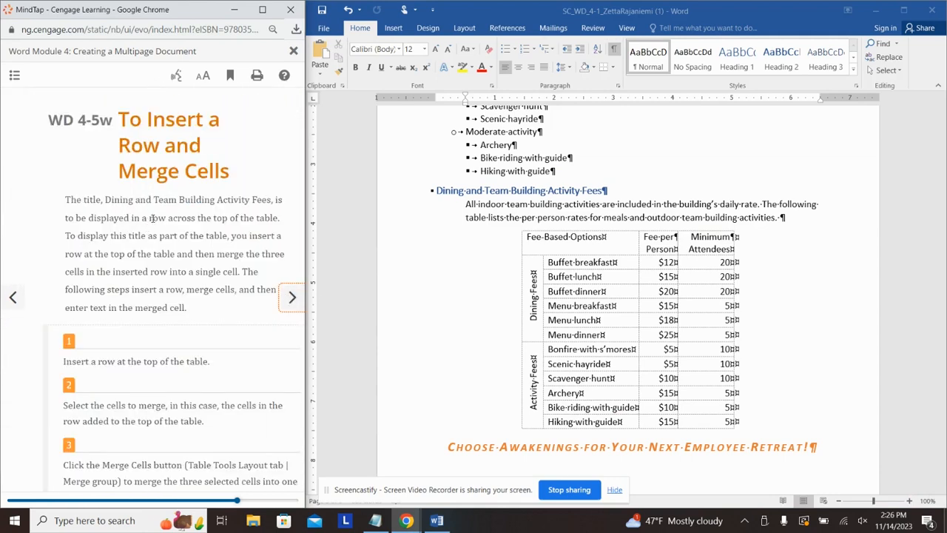
Step: Insert a new row above the header row and merge it into a single cell
scroll(152, 217, "down", 3)
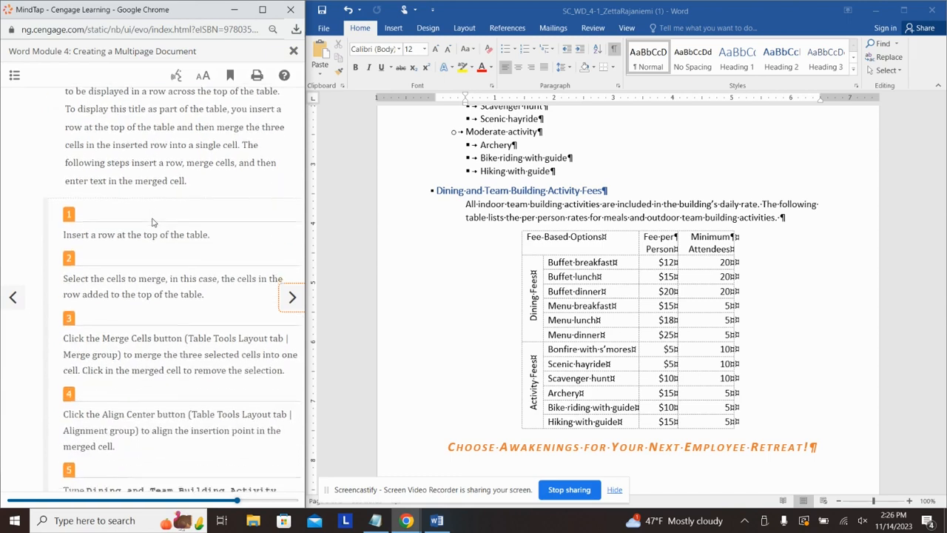
left_click(617, 240)
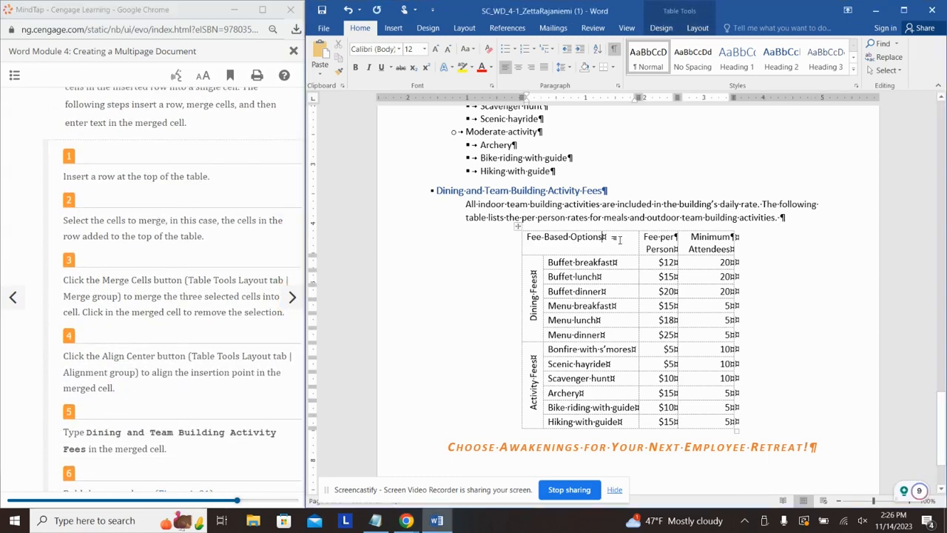
triple_click(567, 237)
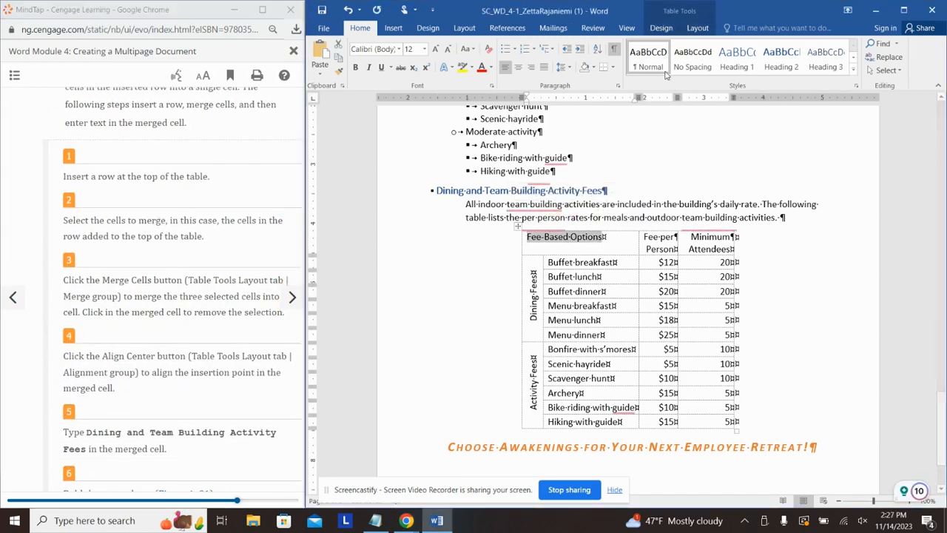
left_click(694, 28)
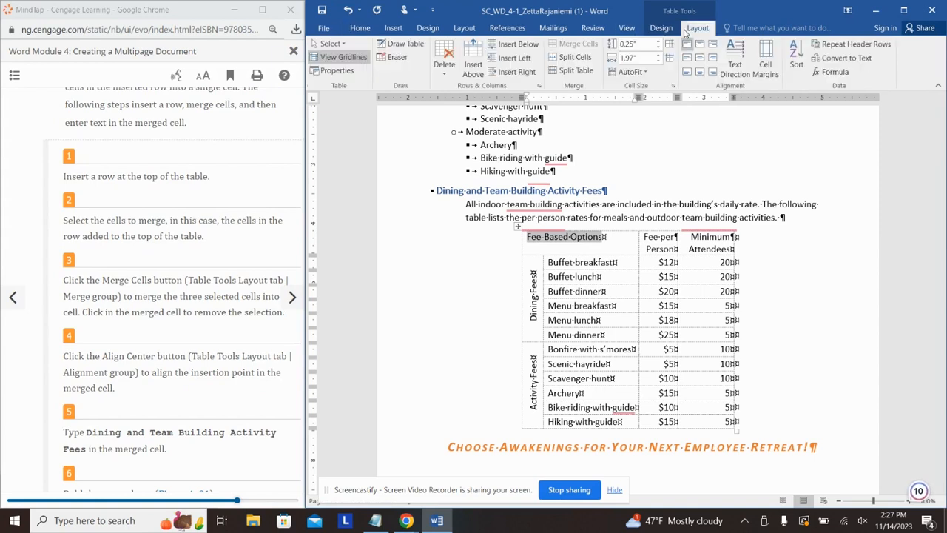
left_click(687, 58)
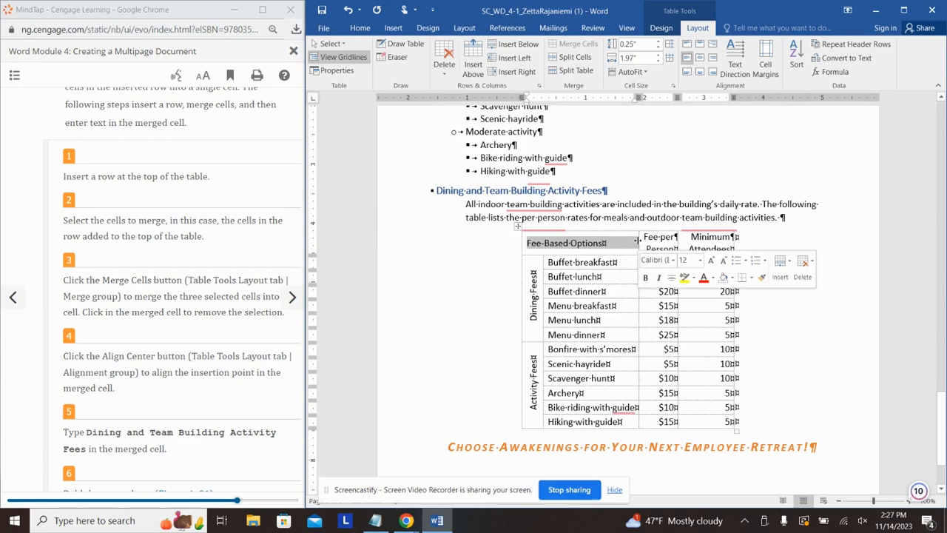
left_click(473, 64)
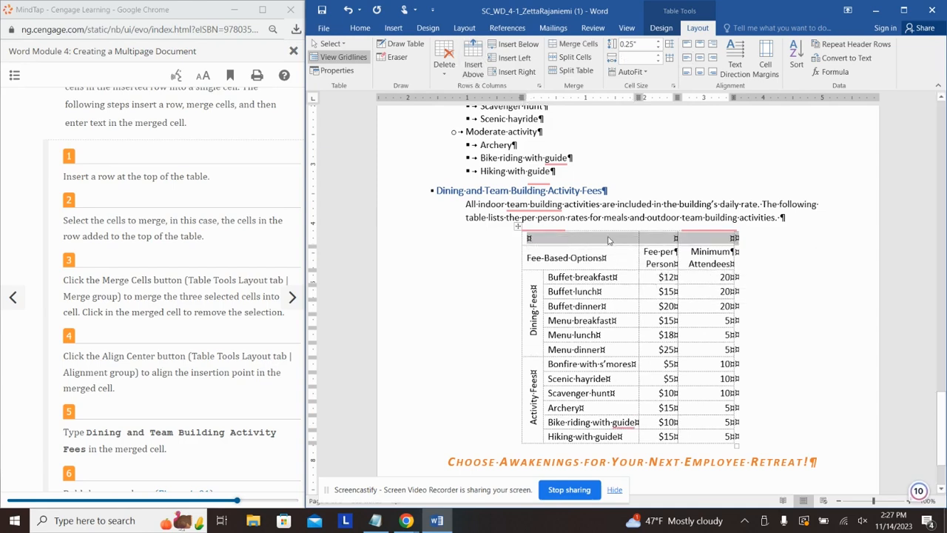
left_click(579, 44)
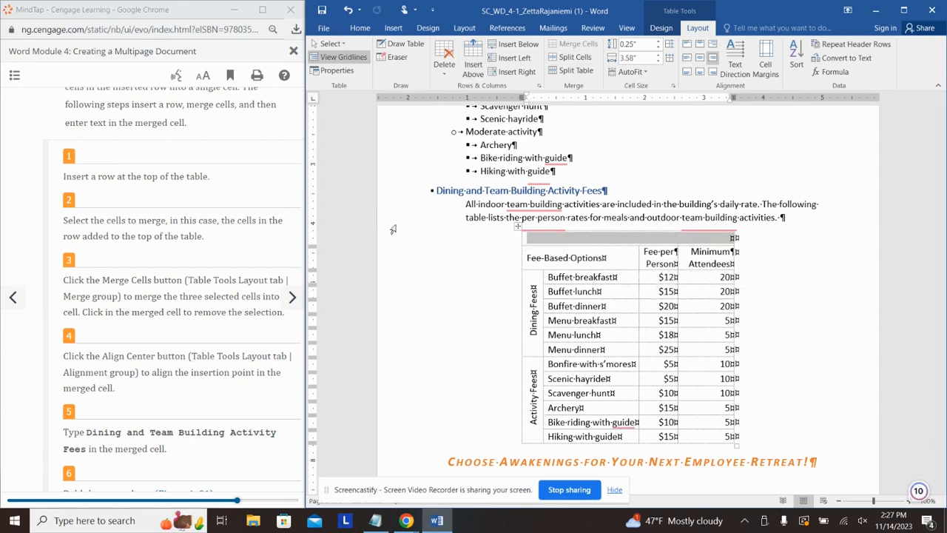
Step: Enter the title 'Dining and Team Building Activity' in the merged top cell and make it bold
scroll(148, 296, "down", 3)
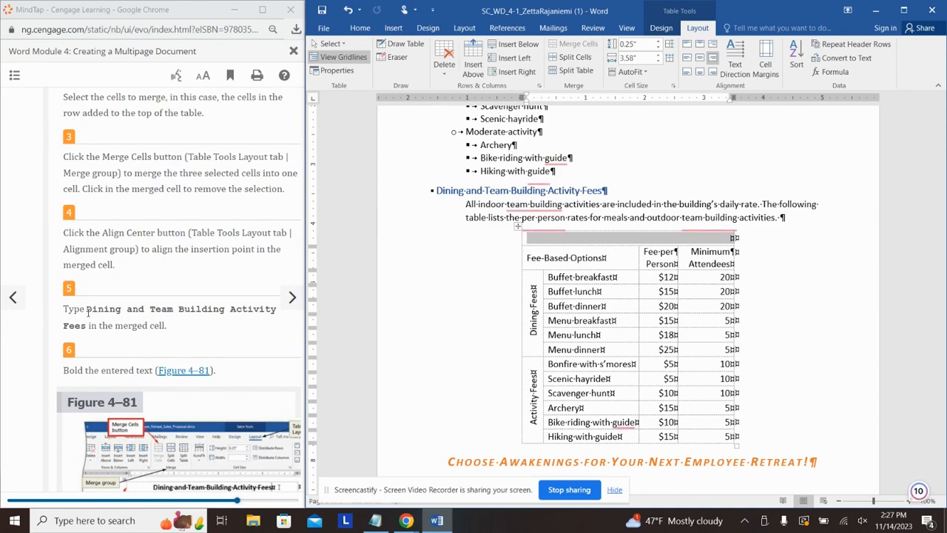
left_click(661, 241)
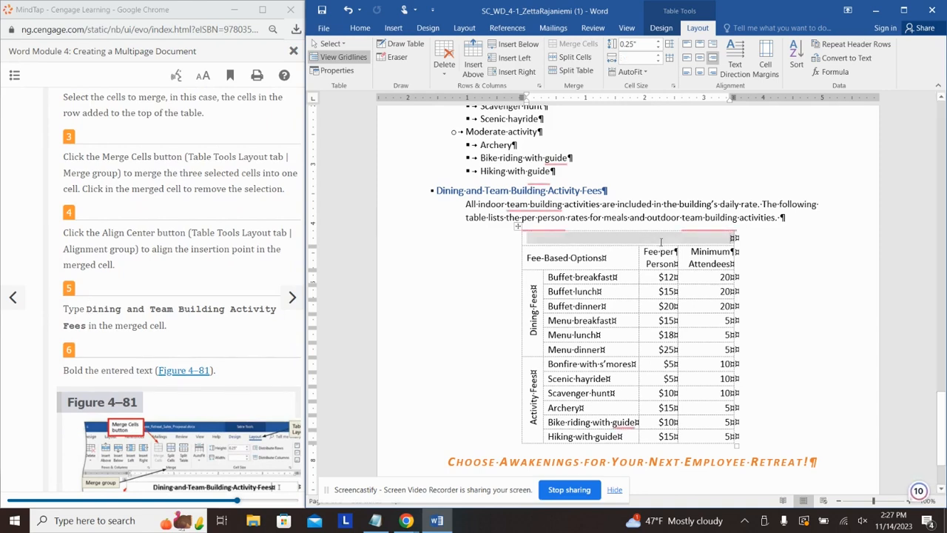
type("Dining and Team")
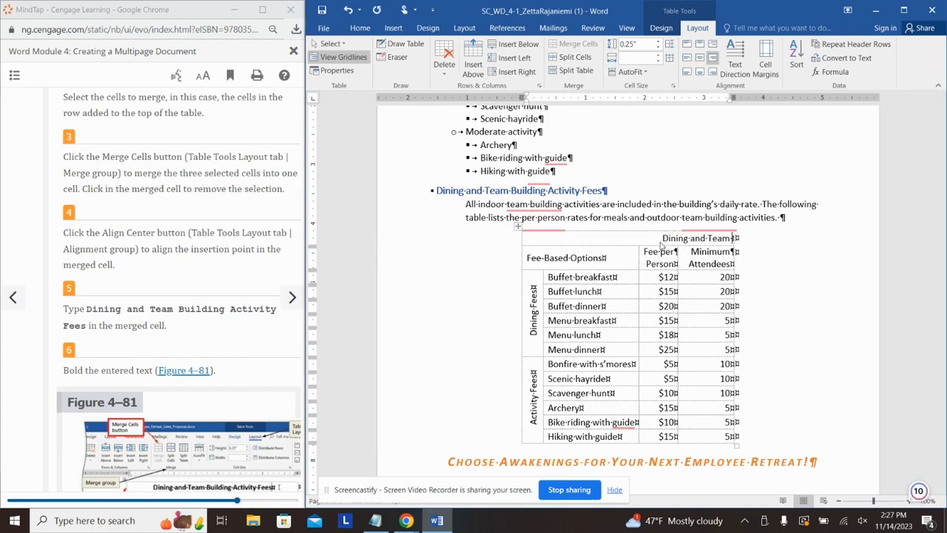
type(" Building A")
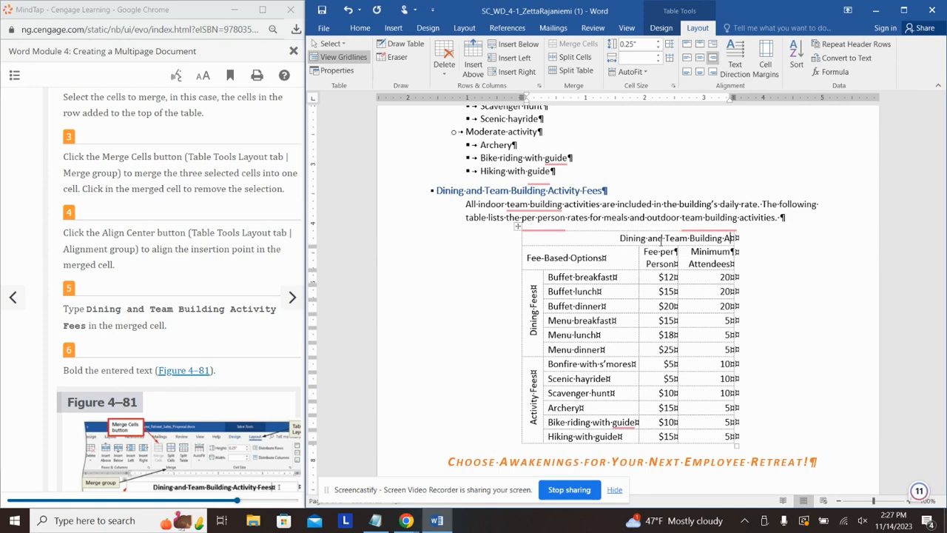
type("ctivity")
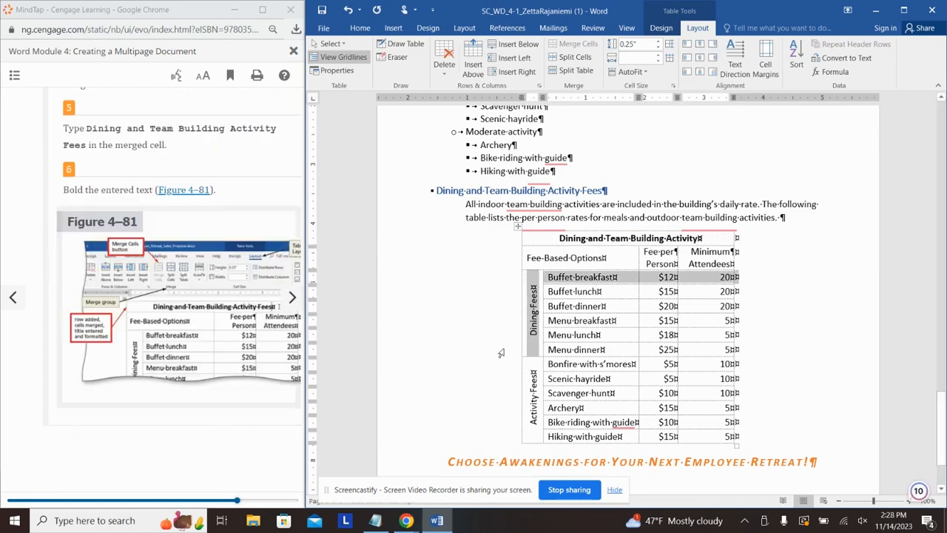
key("ctrl+z")
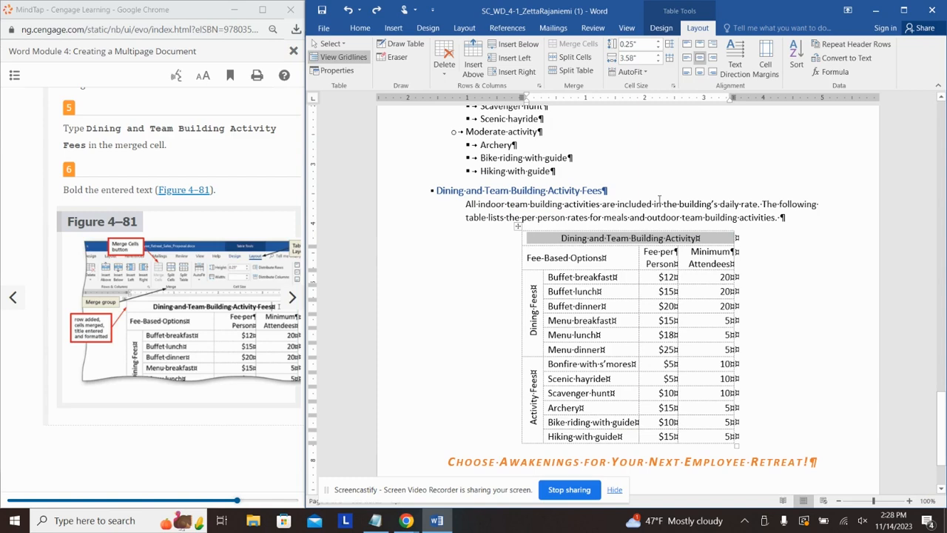
key("ctrl+b")
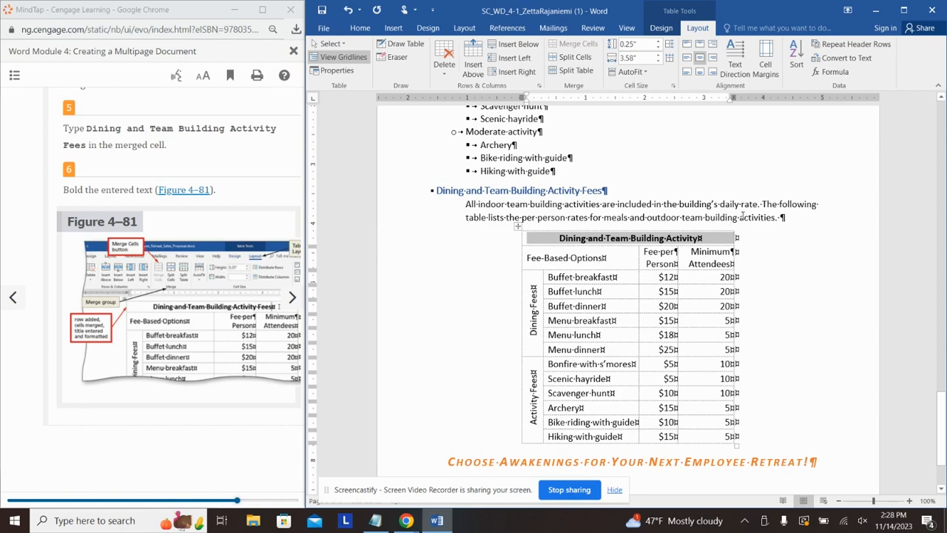
Step: Shade the title row Orange, Accent 2, Lighter 60%
left_click(755, 207)
left_click(675, 234)
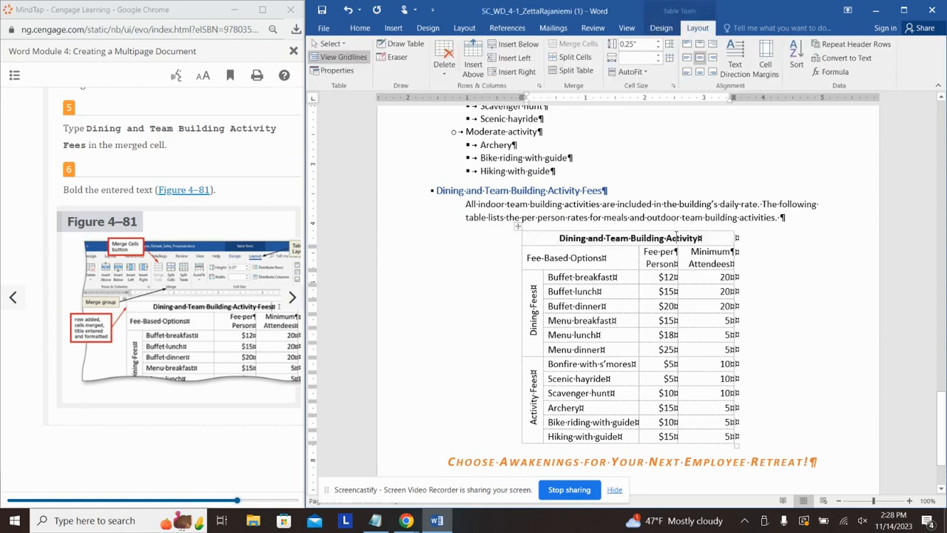
left_click(293, 296)
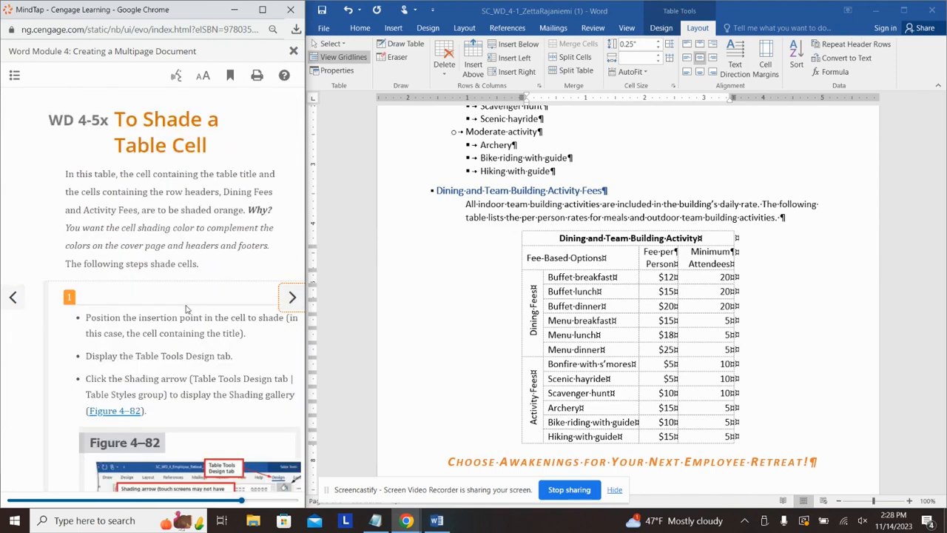
scroll(185, 303, "down", 5)
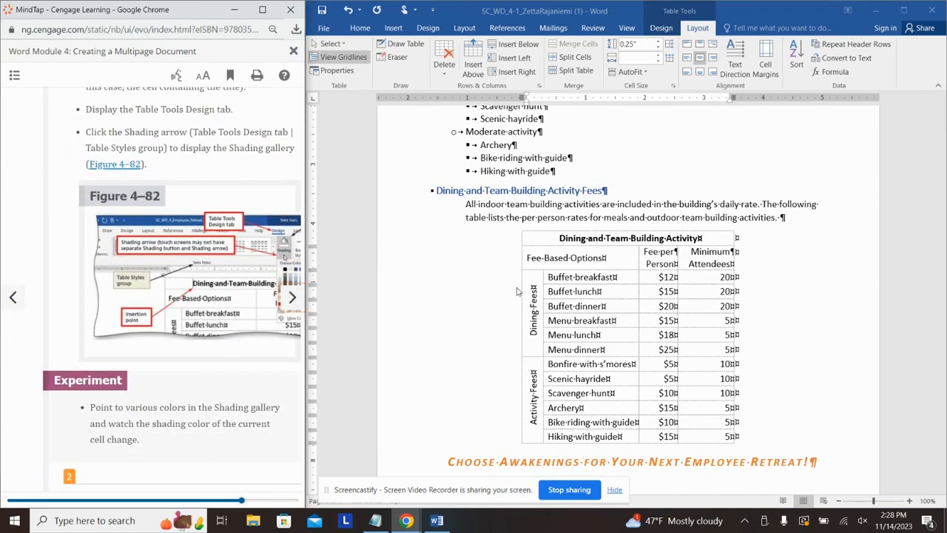
left_click(552, 239)
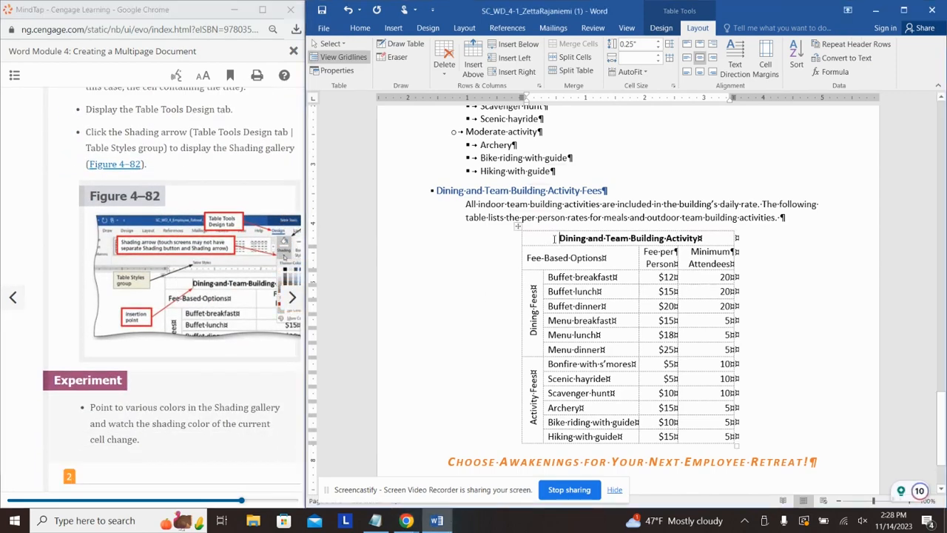
left_click(660, 28)
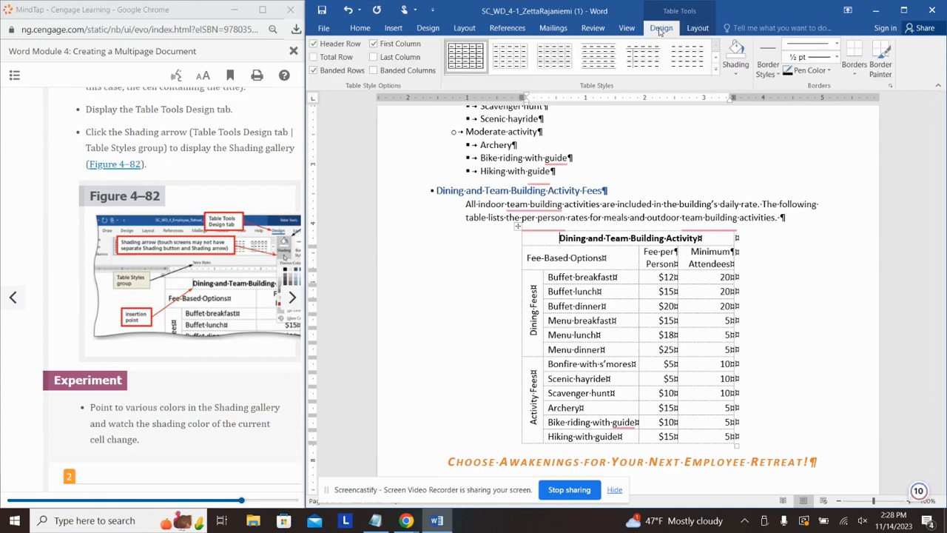
left_click(736, 74)
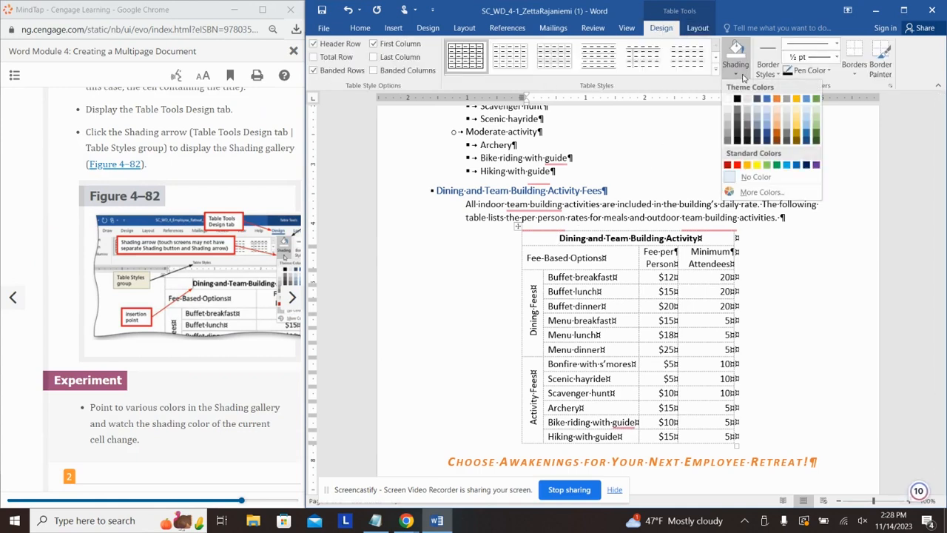
left_click(778, 122)
Step: Apply the same light orange shading to the Dining Fees and Activity Fees cells
scroll(212, 305, "down", 3)
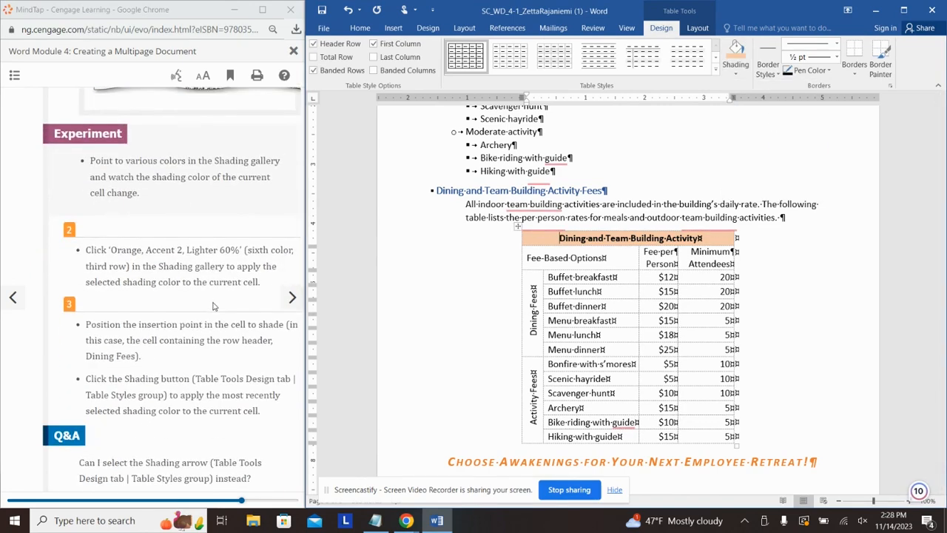
scroll(212, 306, "down", 10)
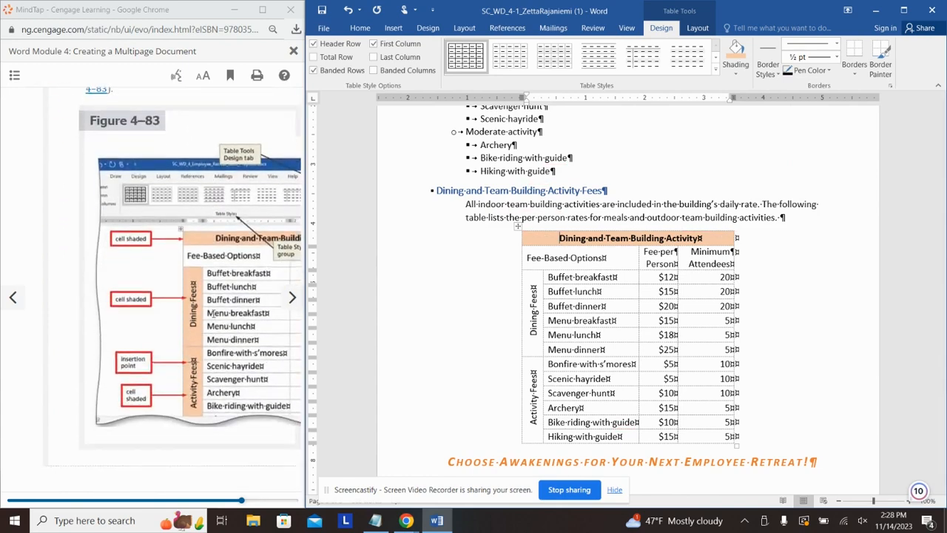
scroll(211, 312, "down", 1)
left_click(533, 344)
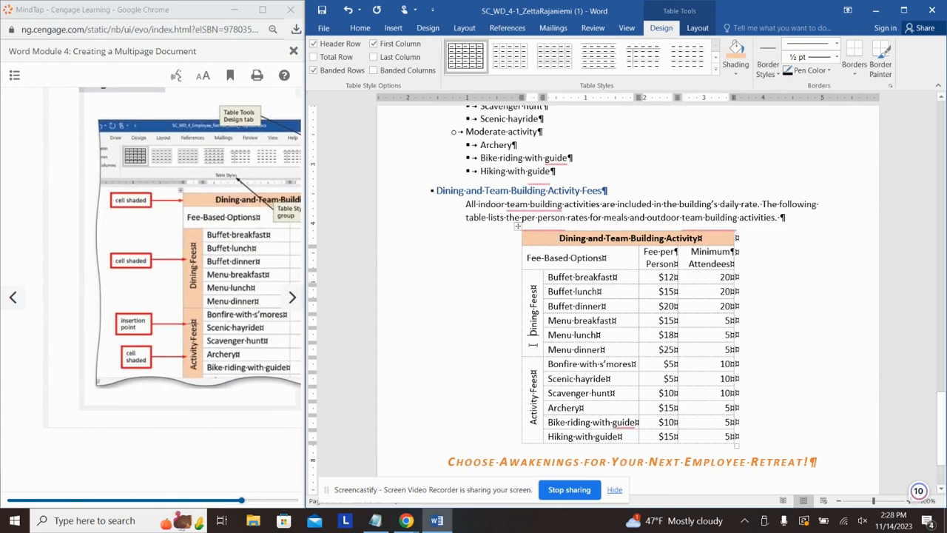
left_click_drag(532, 426, 533, 307)
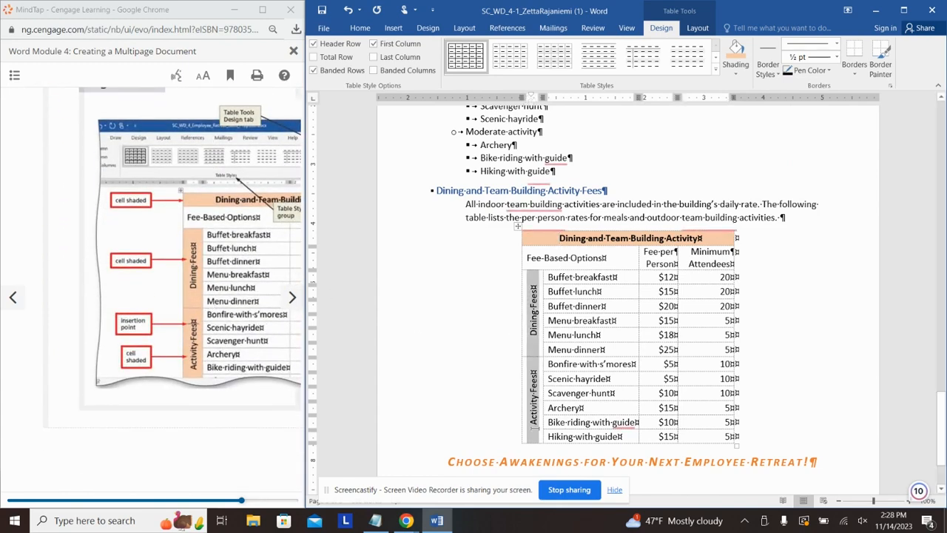
left_click(732, 54)
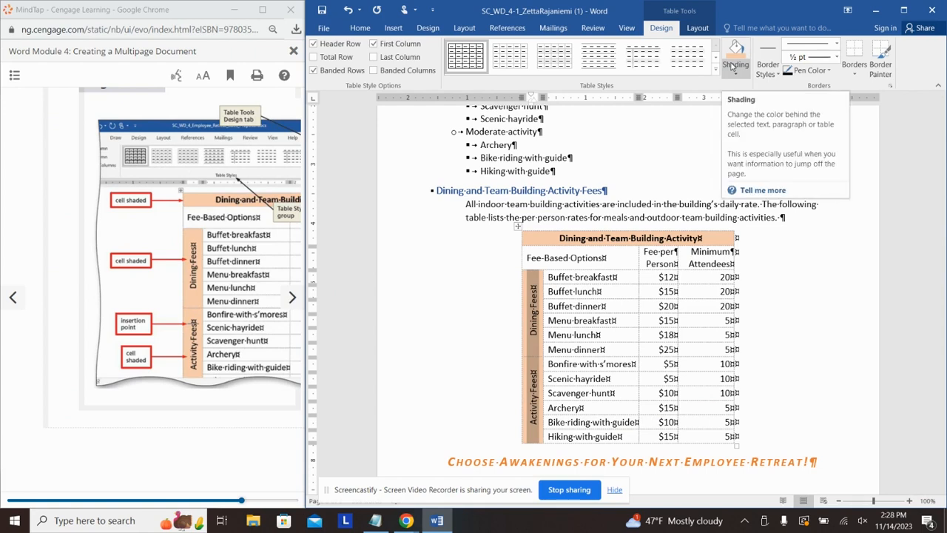
left_click(627, 277)
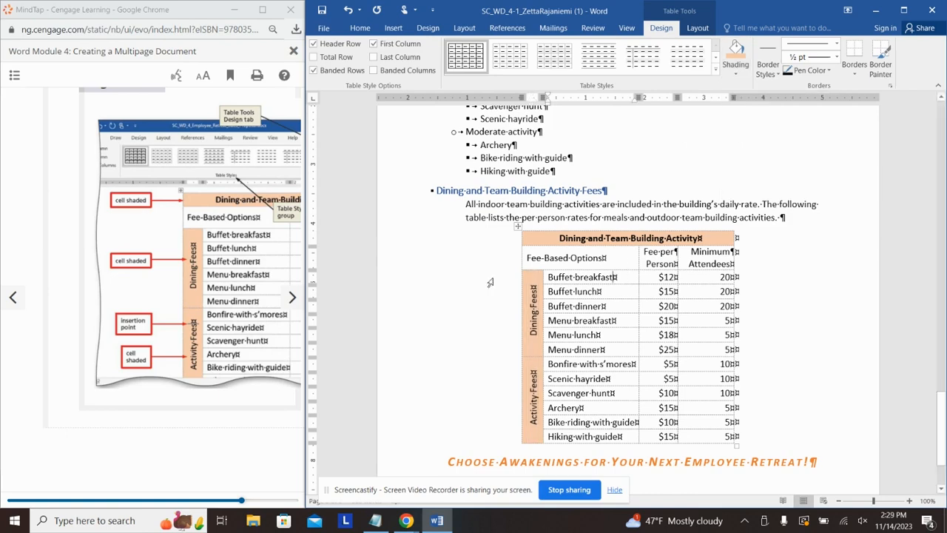
left_click(222, 449)
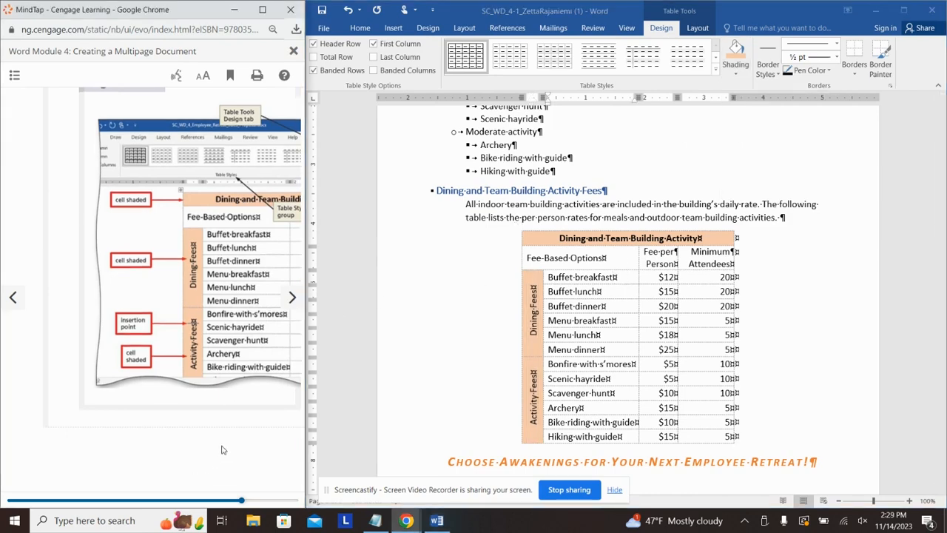
left_click(291, 296)
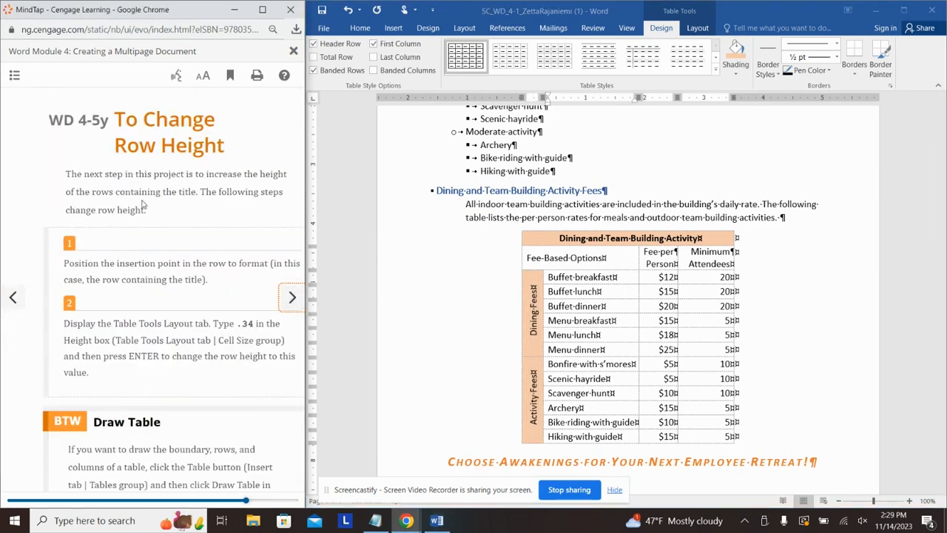
Step: Set the fees table's title row height to 0.34 inch
scroll(171, 225, "down", 1)
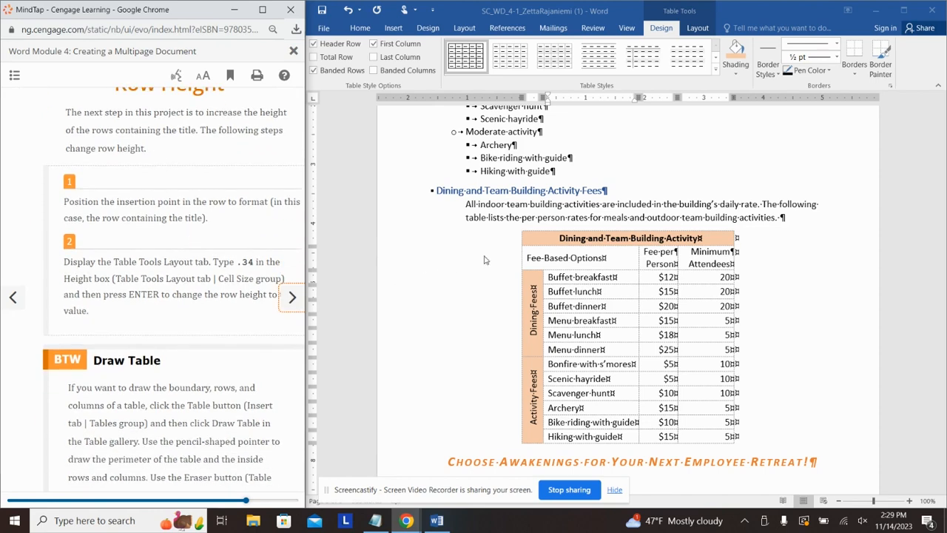
left_click(567, 239)
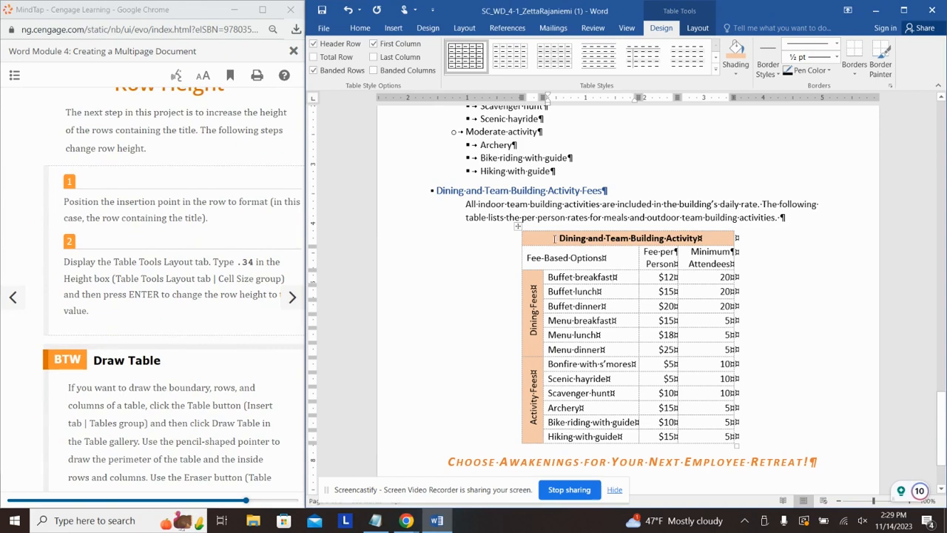
left_click(697, 27)
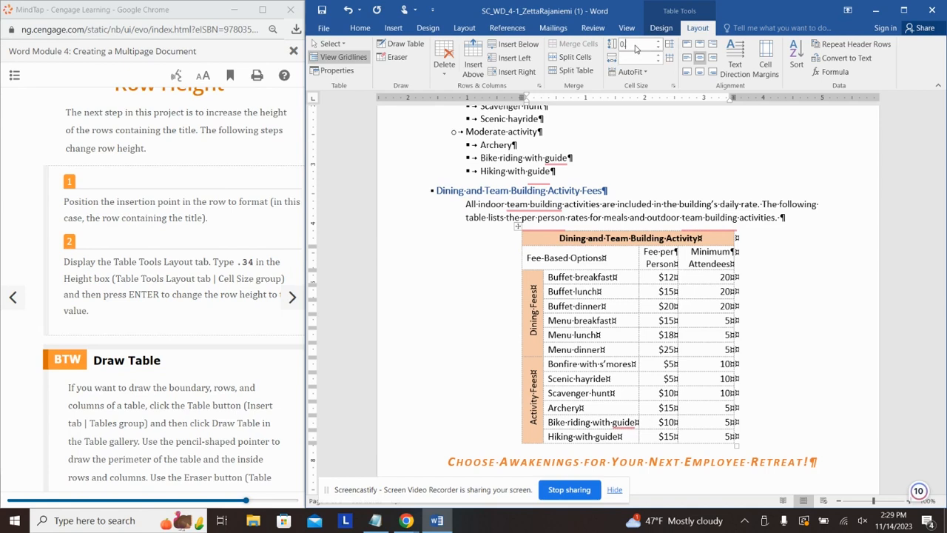
key("Return")
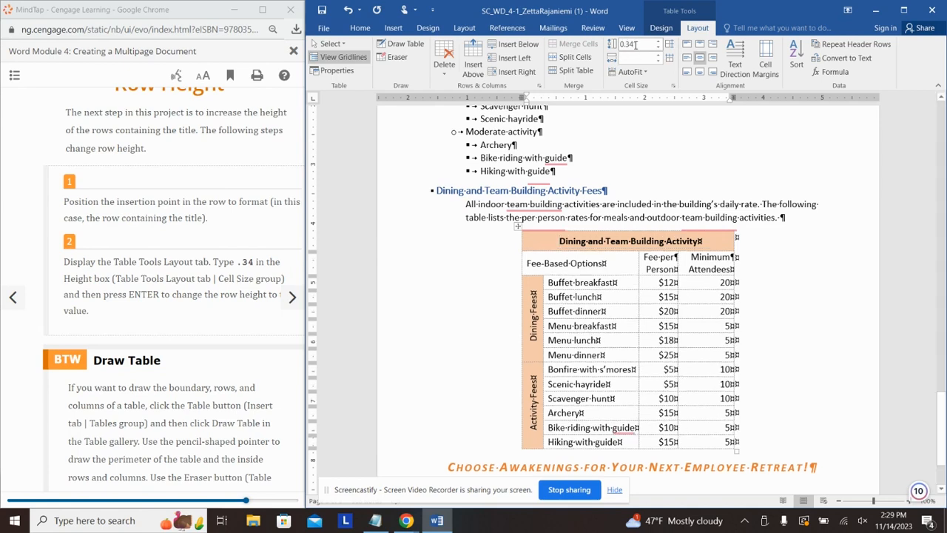
left_click(213, 311)
scroll(212, 311, "down", 2)
left_click(289, 299)
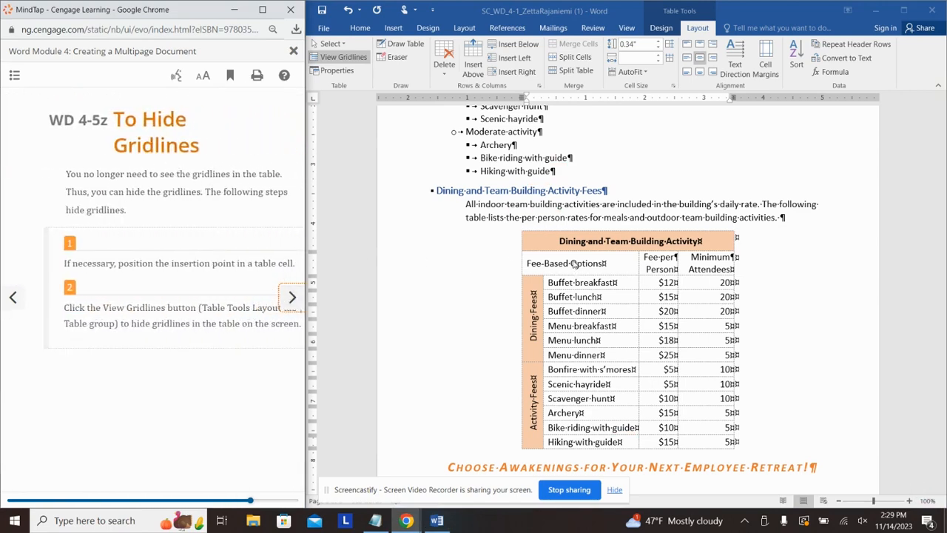
left_click(362, 58)
Step: Turn off View Gridlines so the table's on-screen gridlines are hidden
left_click(362, 59)
left_click(292, 297)
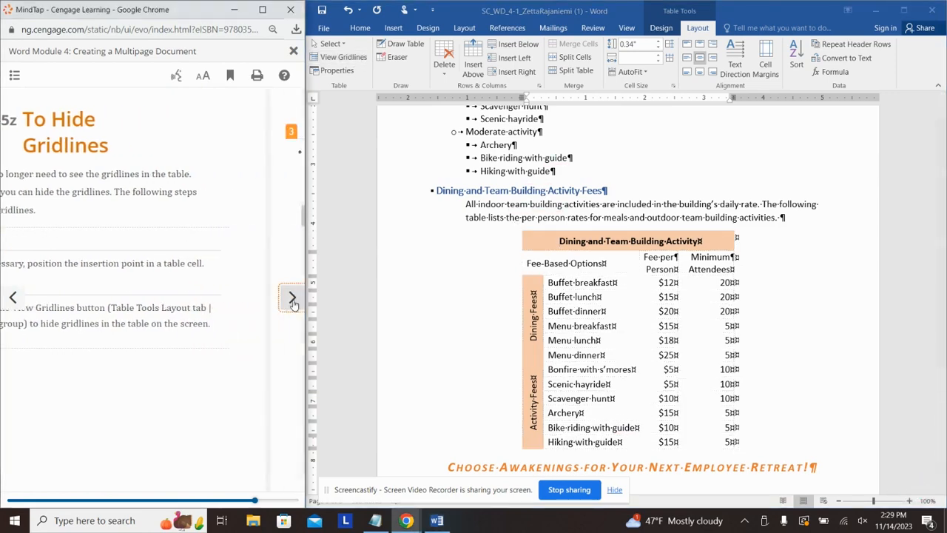
scroll(207, 267, "down", 6)
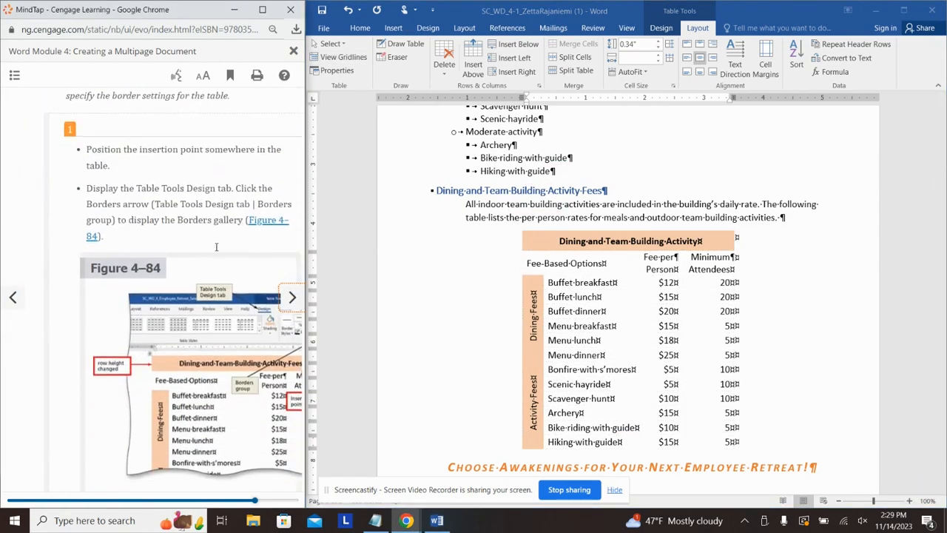
scroll(199, 288, "down", 2)
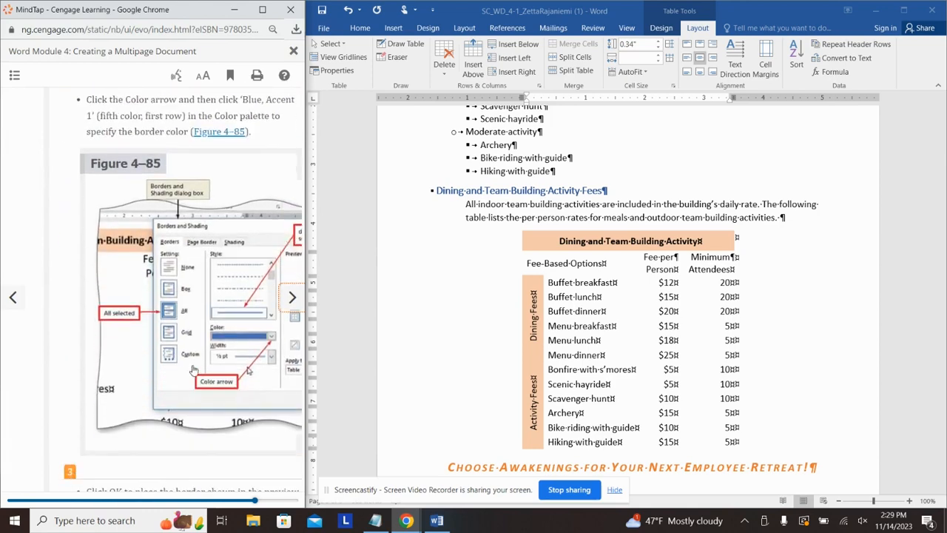
left_click(204, 380)
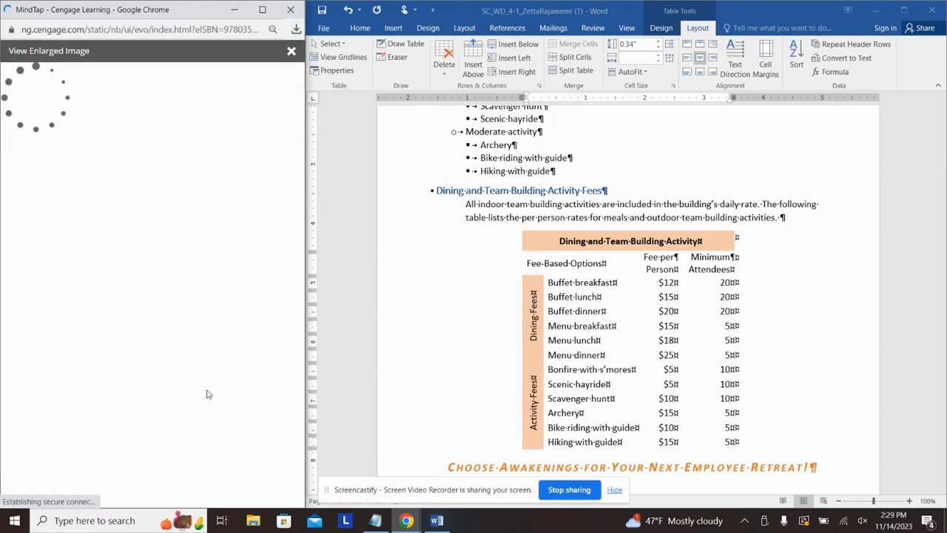
mouse_move(130, 500)
left_mouse_down()
mouse_move(198, 506)
mouse_move(189, 507)
left_mouse_up()
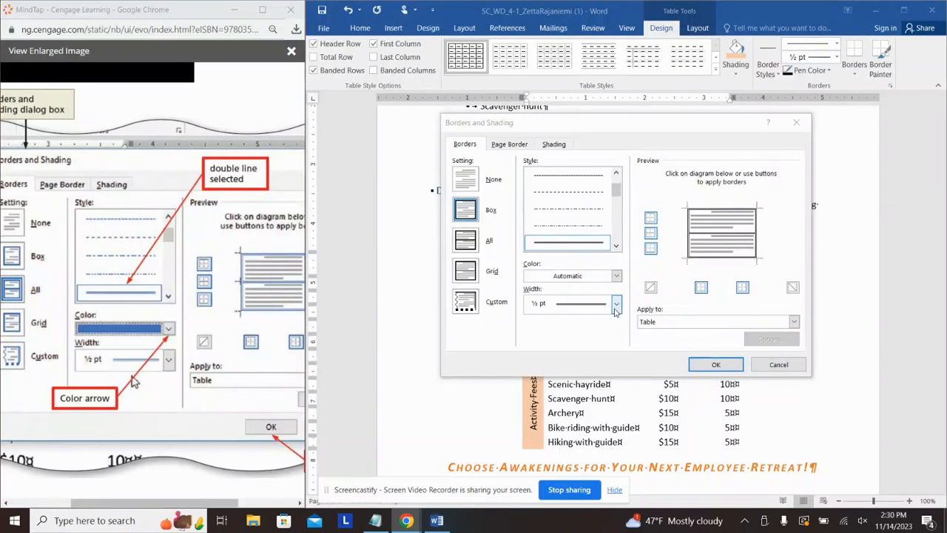
Step: Apply Blue, Accent 1 borders to every cell of the fees table
left_click(617, 304)
left_click(617, 277)
left_click(618, 278)
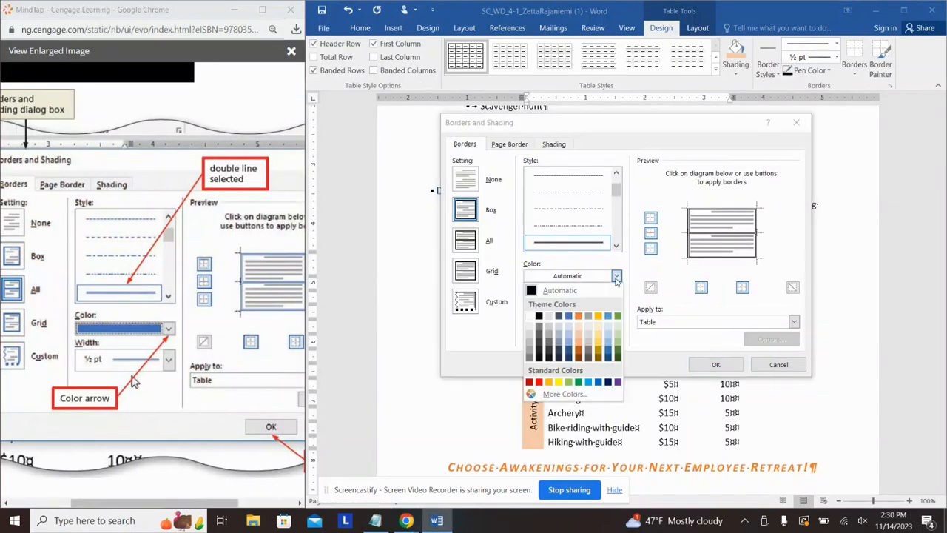
left_click(571, 318)
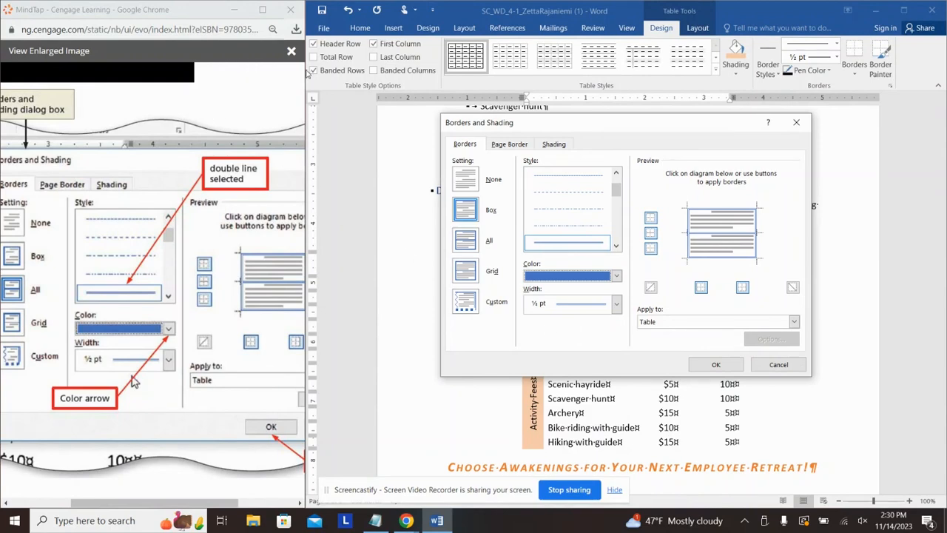
left_click(291, 50)
scroll(213, 337, "up", 2)
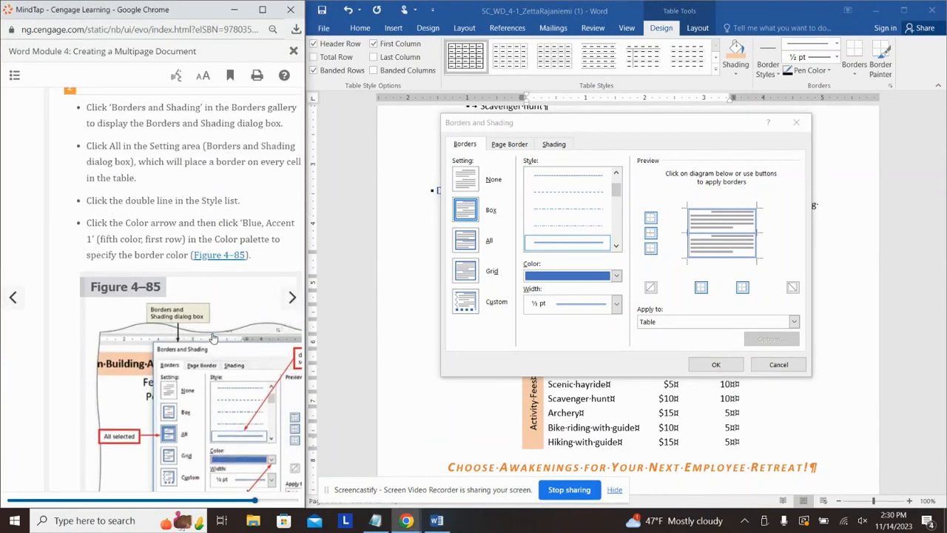
scroll(228, 346, "down", 1)
left_click(716, 364)
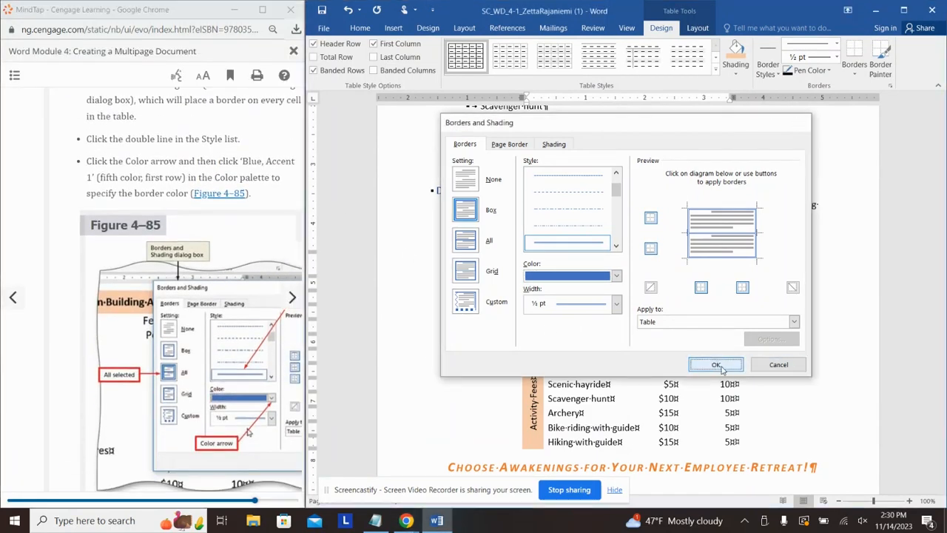
scroll(686, 304, "down", 2)
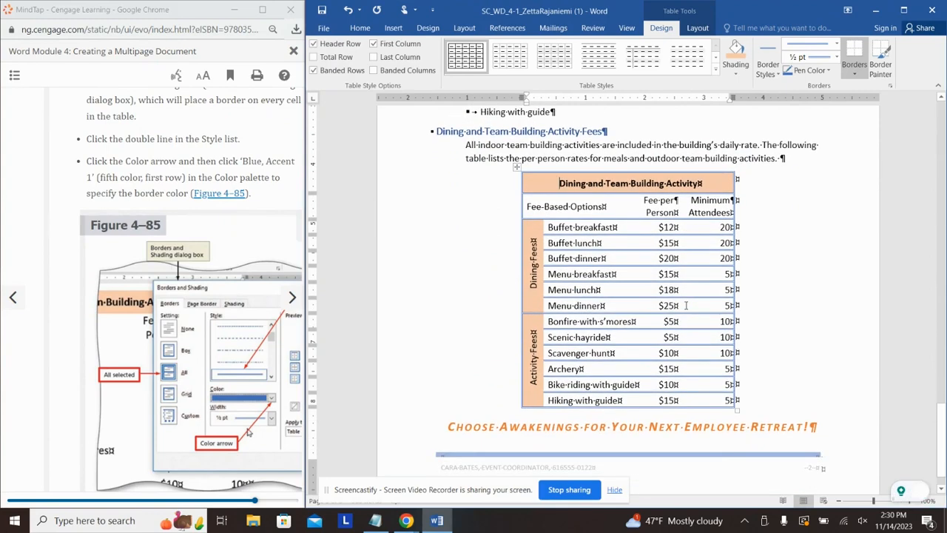
Step: Apply thin blue All borders to every cell of the Dining and Team Building fees table
left_click(776, 74)
left_click(851, 59)
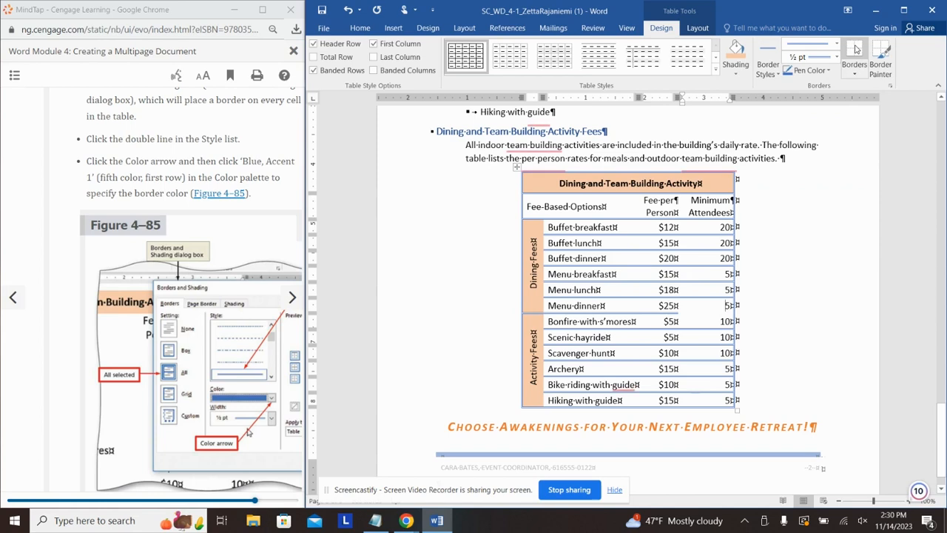
left_click(771, 74)
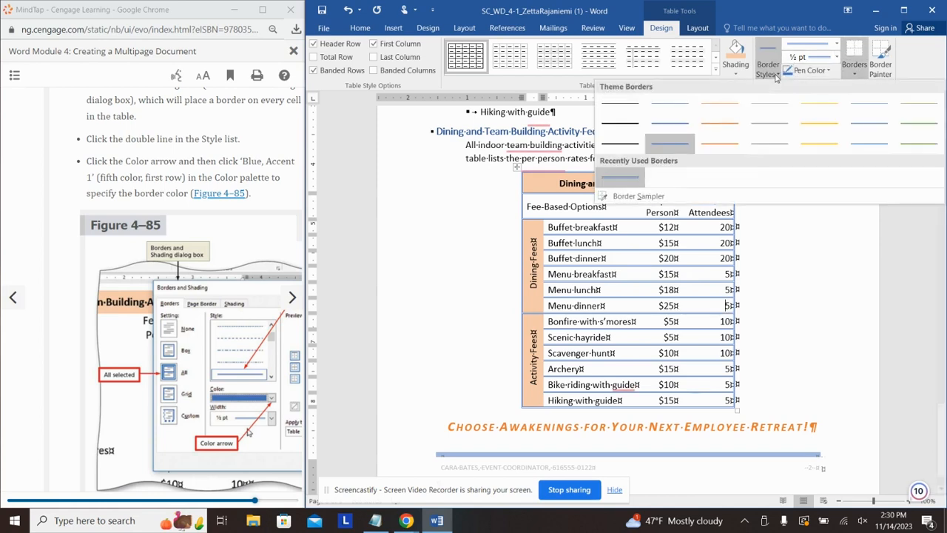
left_click(906, 207)
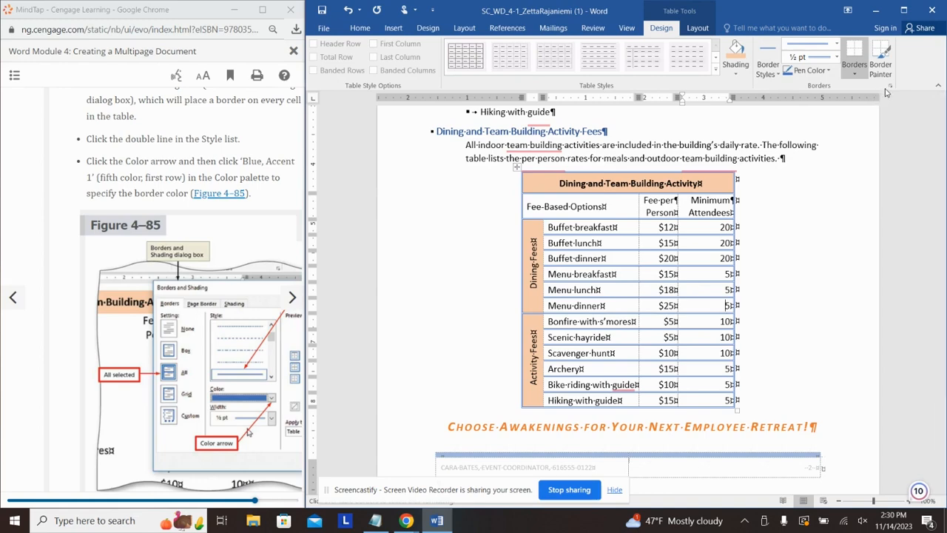
left_click(891, 87)
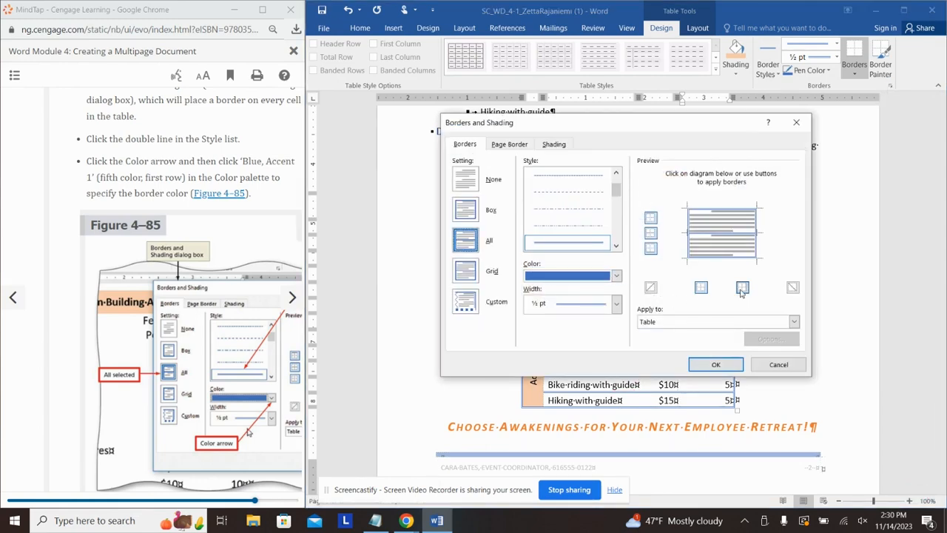
left_click(648, 235)
left_click(649, 232)
left_click(654, 219)
left_click(653, 219)
left_click(652, 249)
left_click(653, 248)
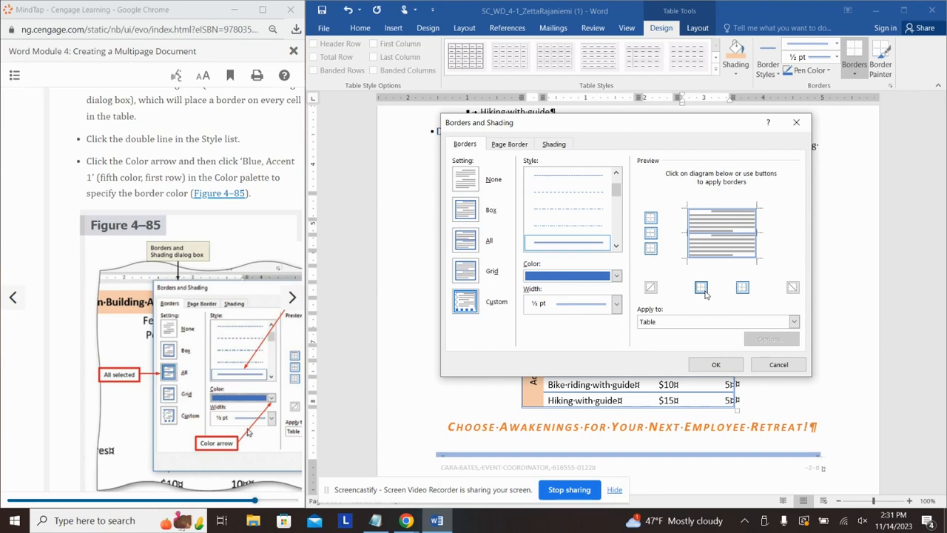
left_click(715, 364)
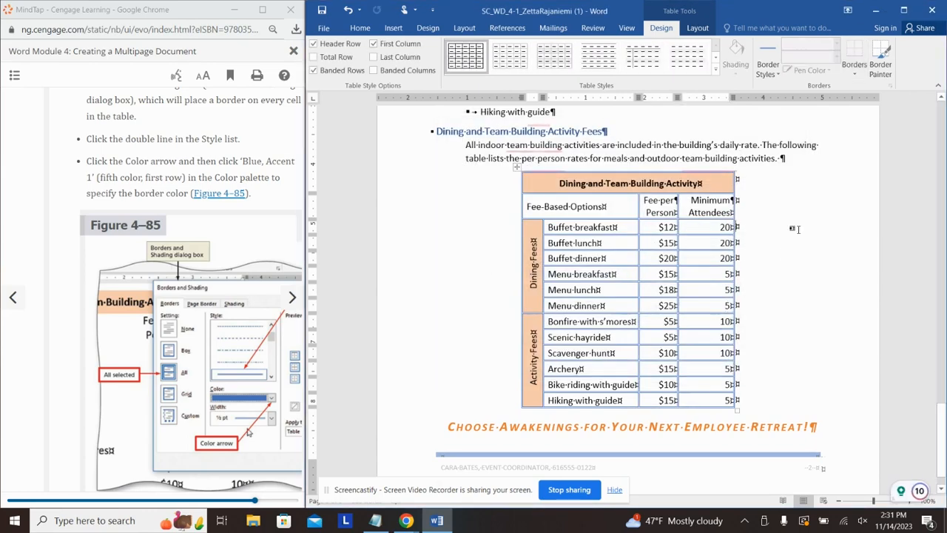
Step: Zoom the proposal to Multiple Pages to see several pages side by side
scroll(258, 206, "down", 5)
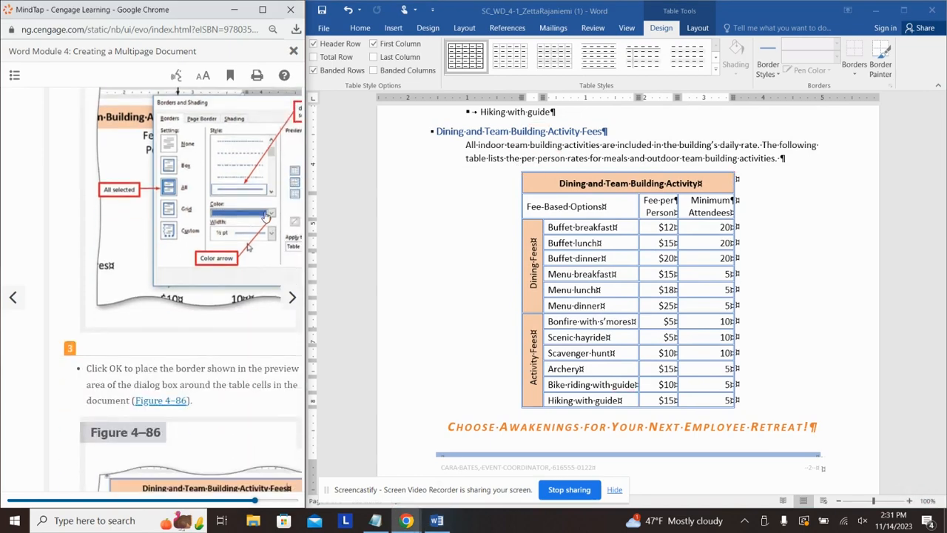
left_click(292, 297)
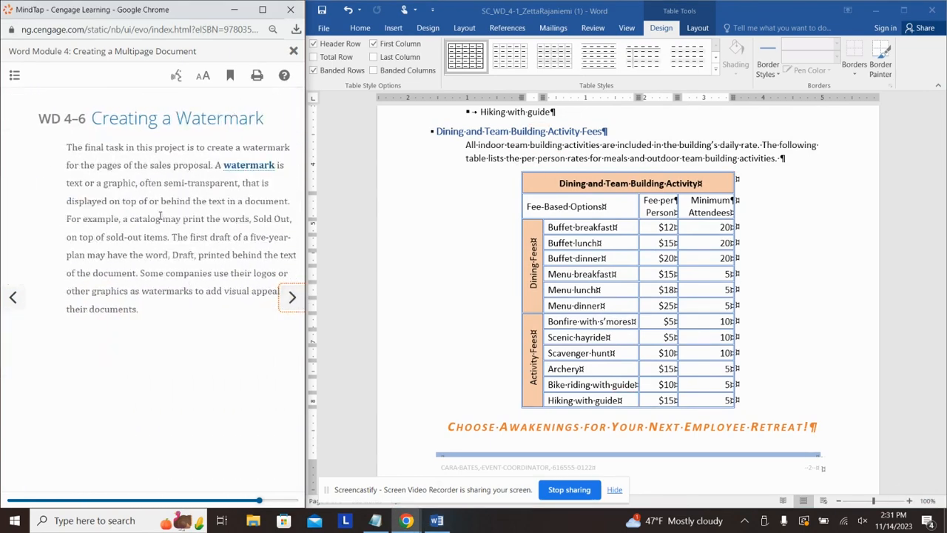
left_click(291, 298)
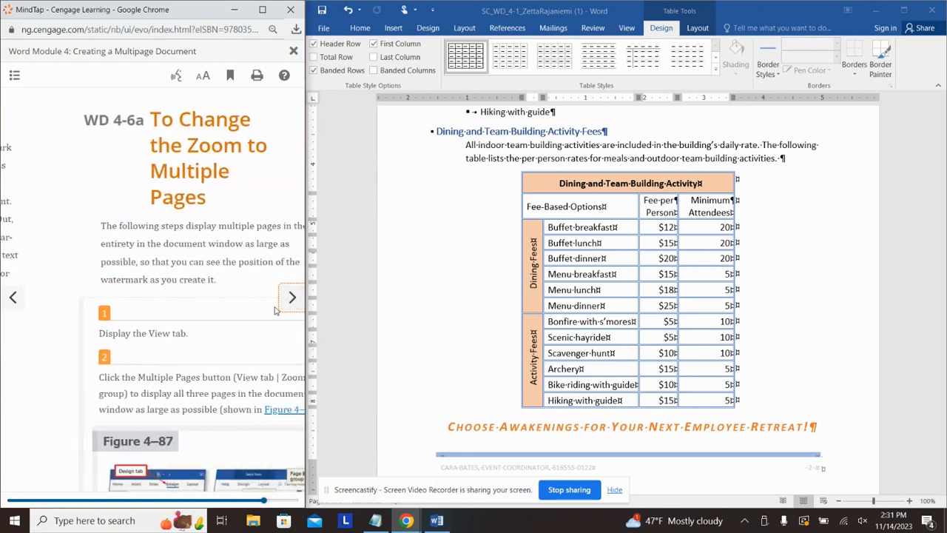
left_click(627, 28)
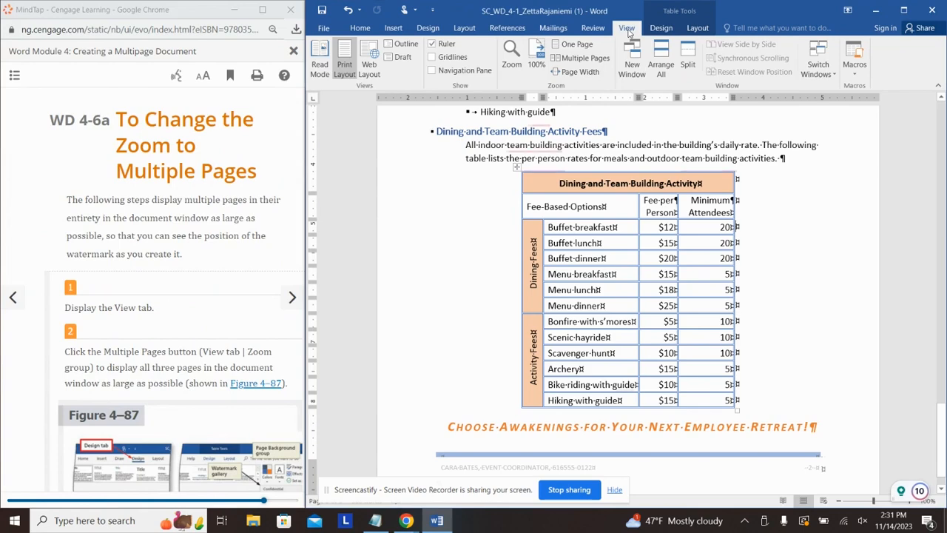
left_click(581, 58)
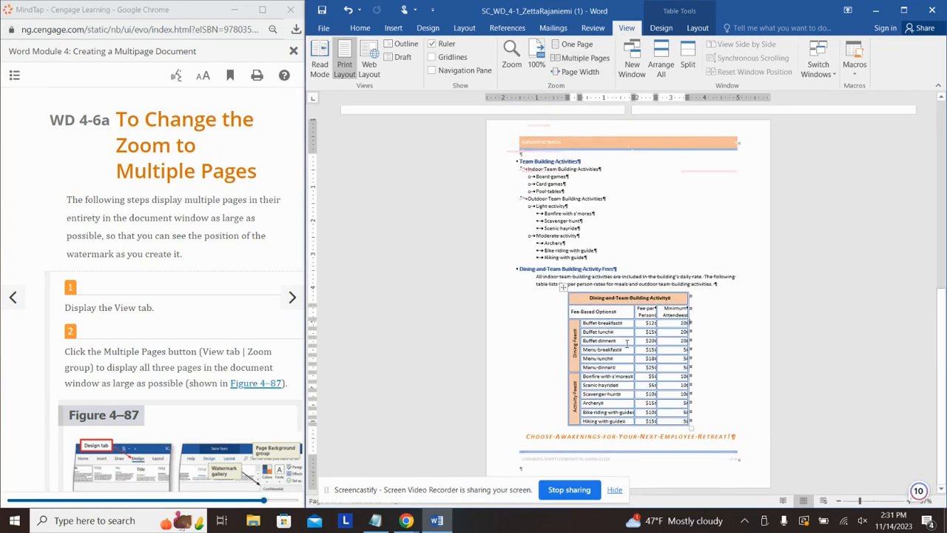
Step: Move the insertion point out of the fees table and bring up the Design page options
scroll(629, 336, "up", 5)
scroll(643, 328, "up", 4)
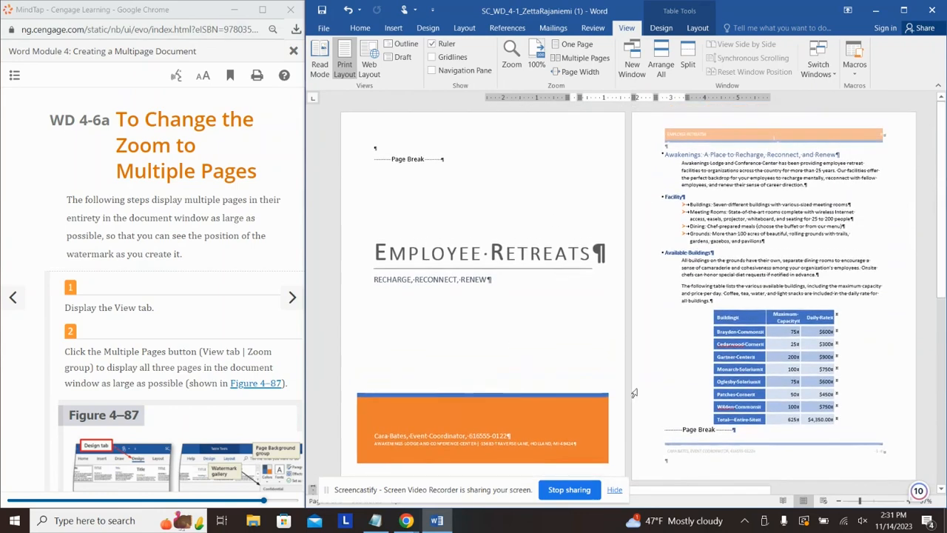
left_click(248, 222)
scroll(248, 224, "down", 3)
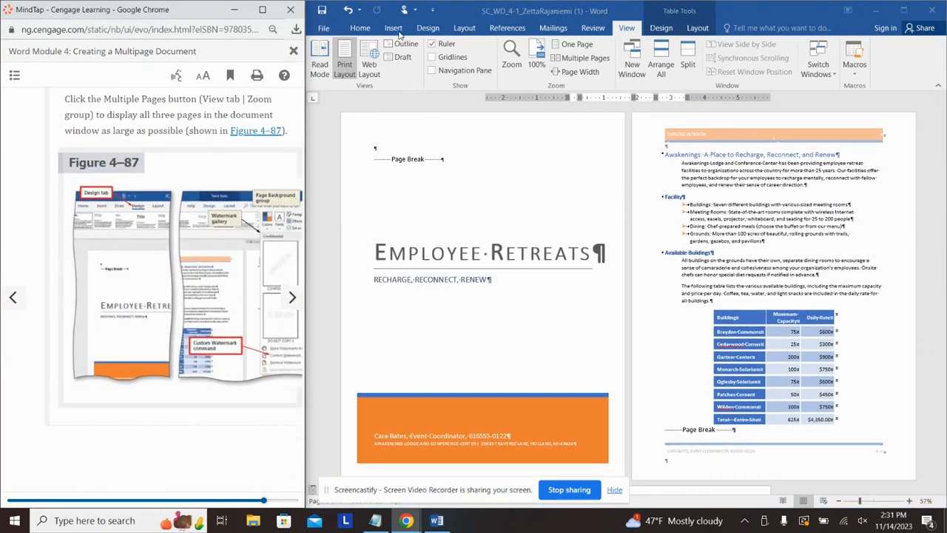
left_click(396, 31)
left_click(394, 29)
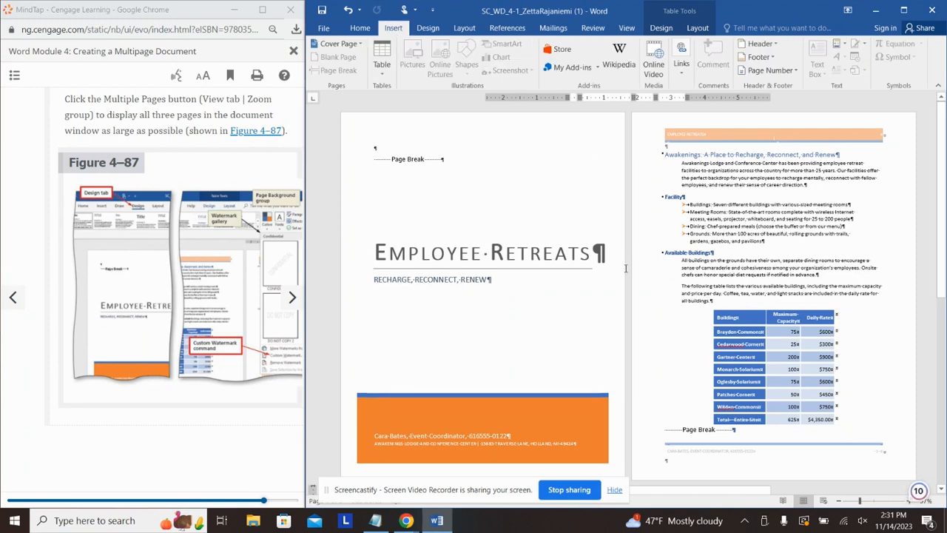
left_click(670, 280)
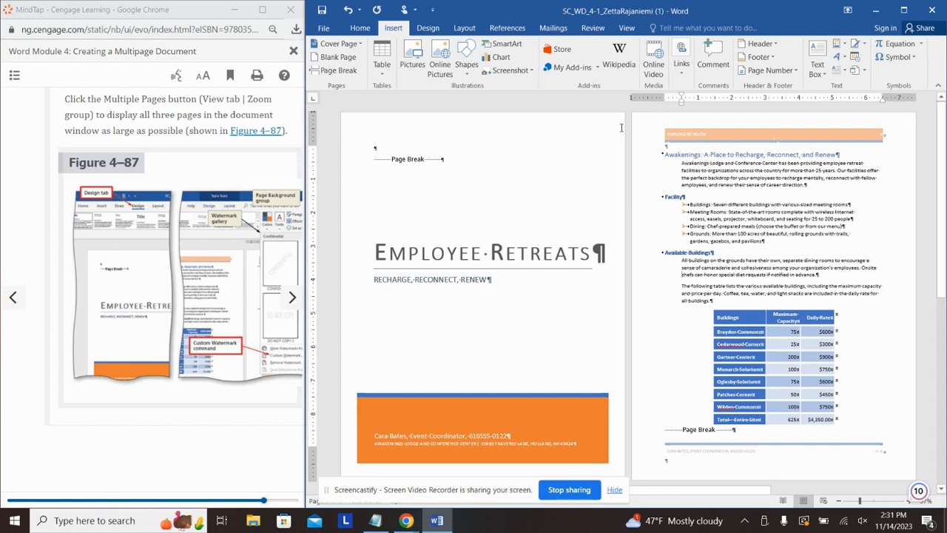
left_click(185, 126)
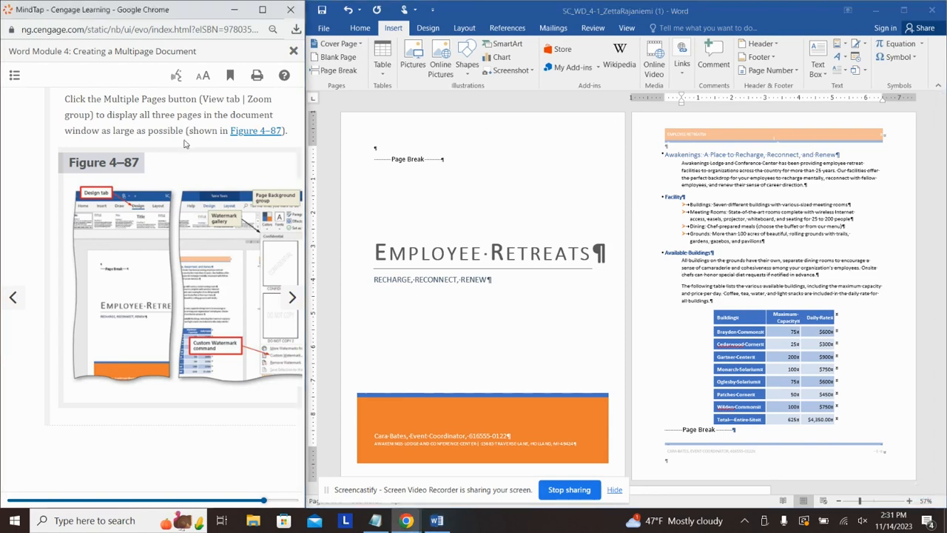
left_click(436, 31)
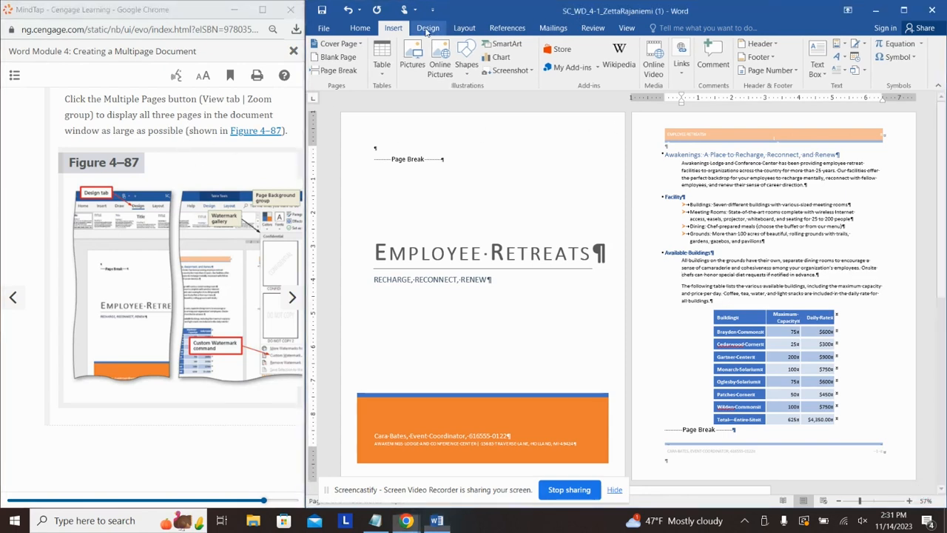
left_click(428, 30)
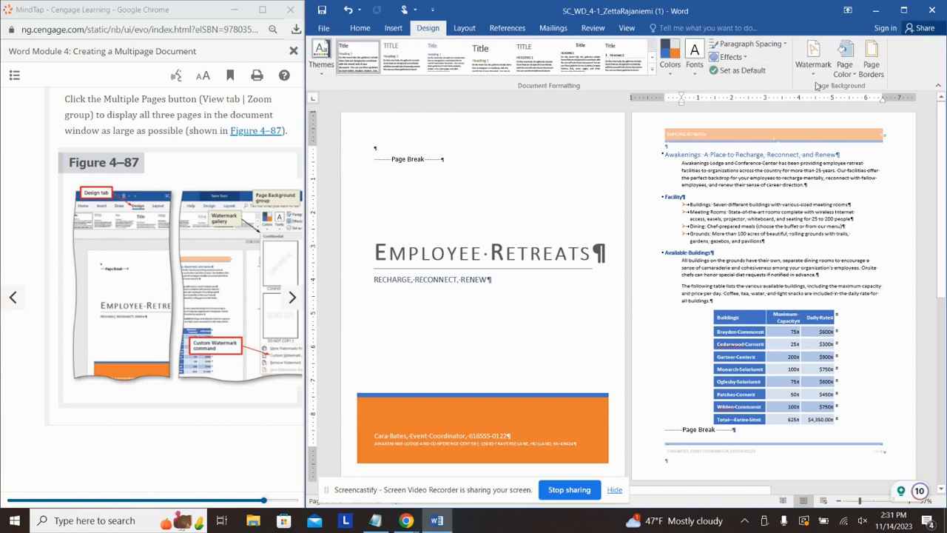
Step: Add a custom semitransparent text watermark reading TEAM in place of ASAP
left_click(813, 56)
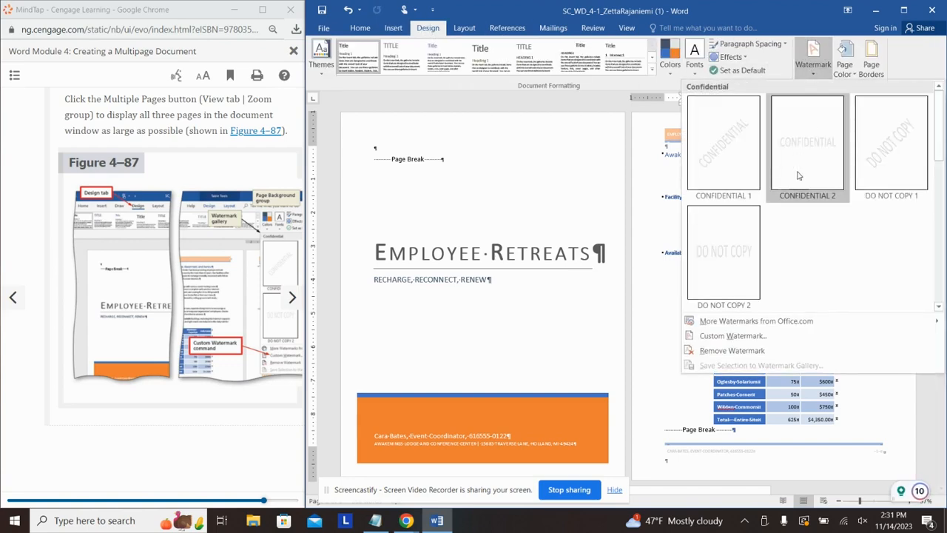
left_click(730, 336)
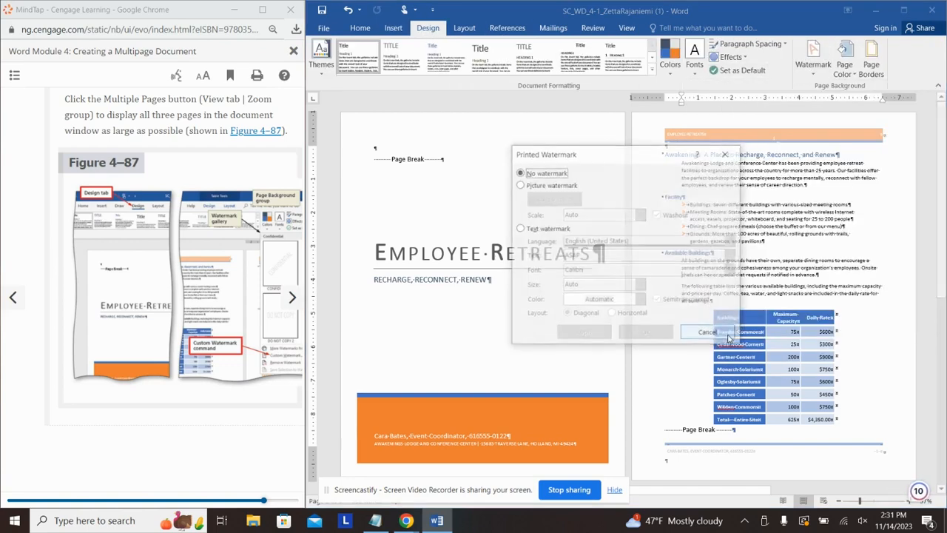
left_click(521, 230)
left_click(558, 258)
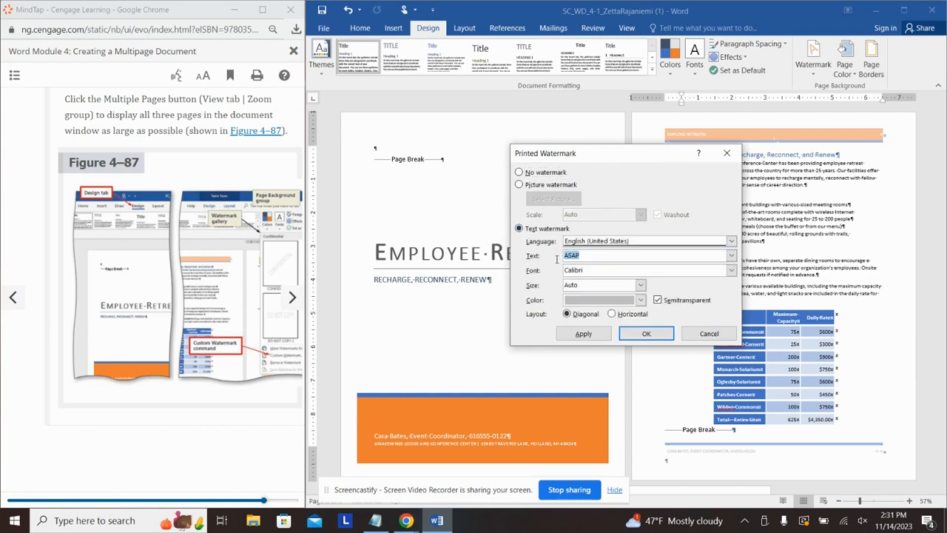
key("BackSpace")
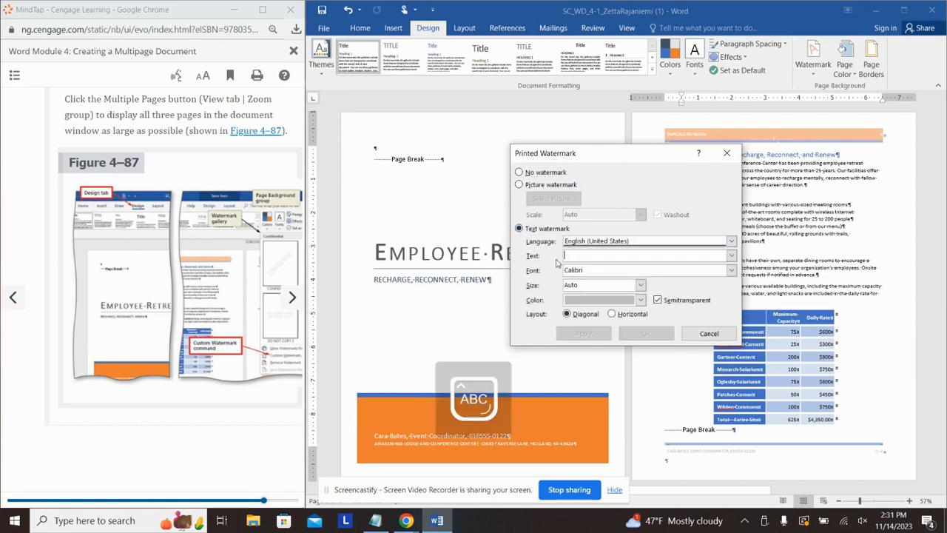
type("TEAM")
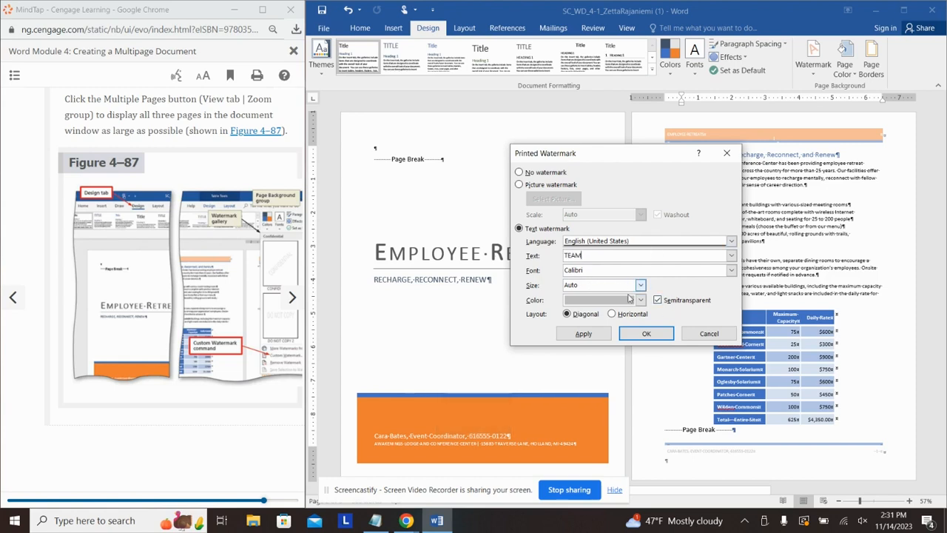
left_click(612, 314)
left_click(642, 334)
scroll(651, 337, "down", 5)
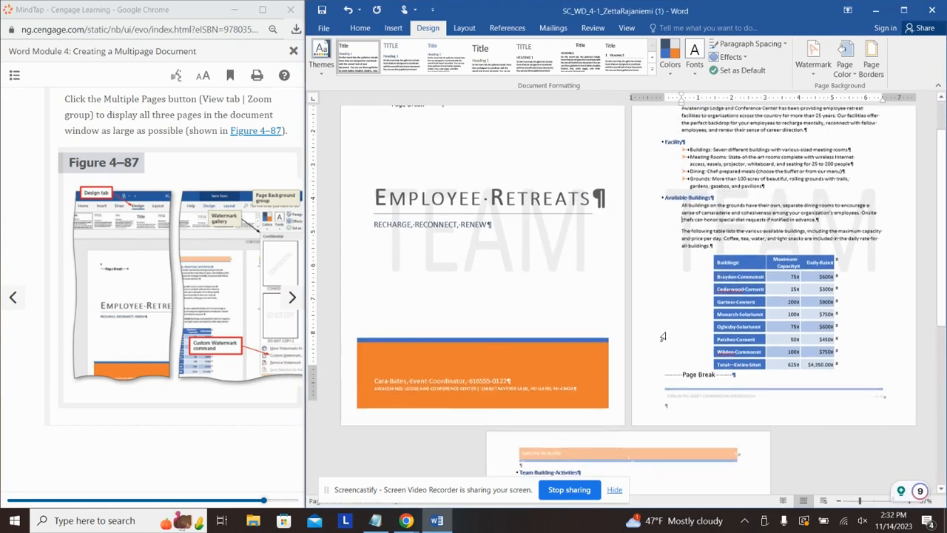
left_click(292, 297)
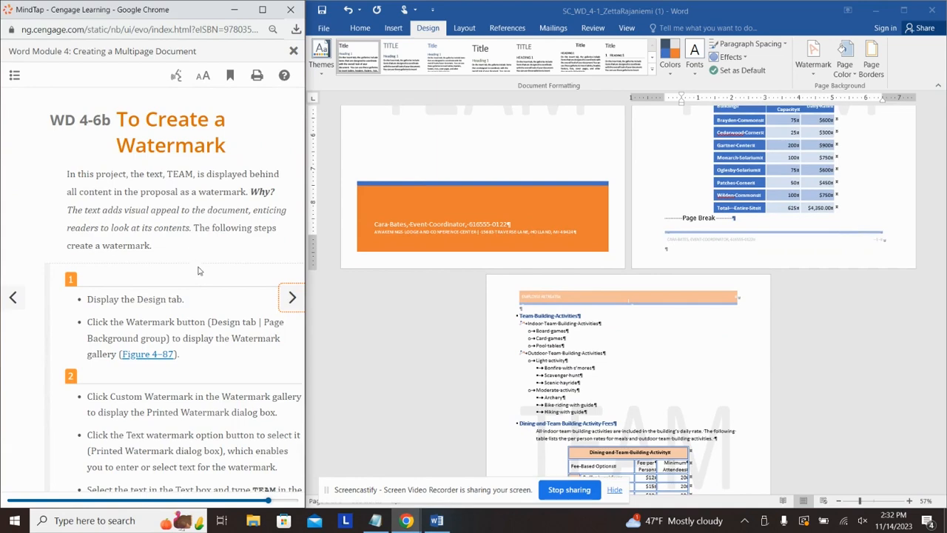
scroll(197, 271, "down", 10)
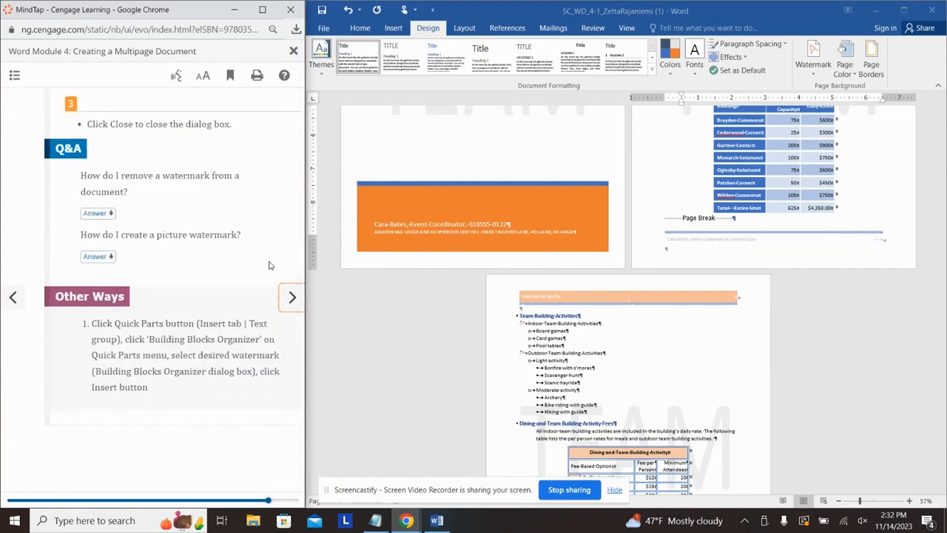
left_click(292, 307)
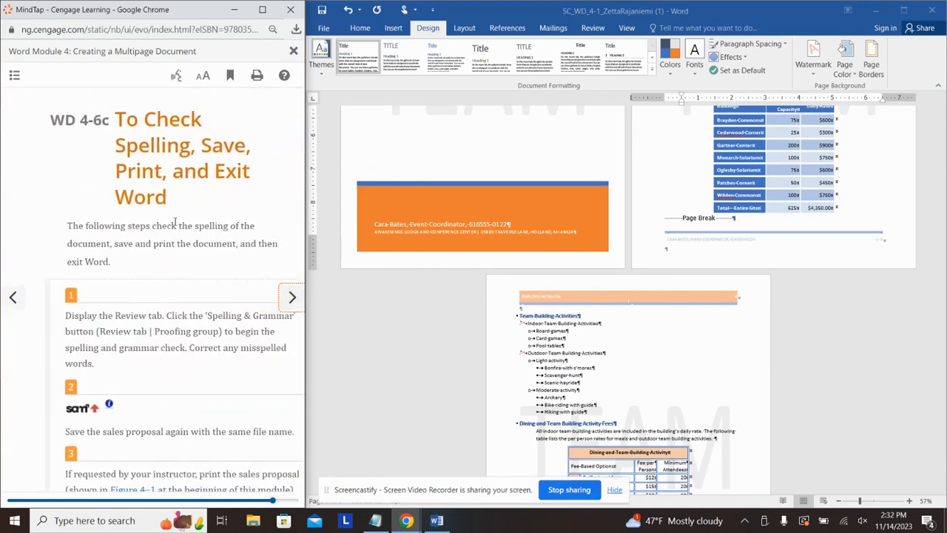
scroll(197, 216, "down", 2)
scroll(197, 216, "down", 3)
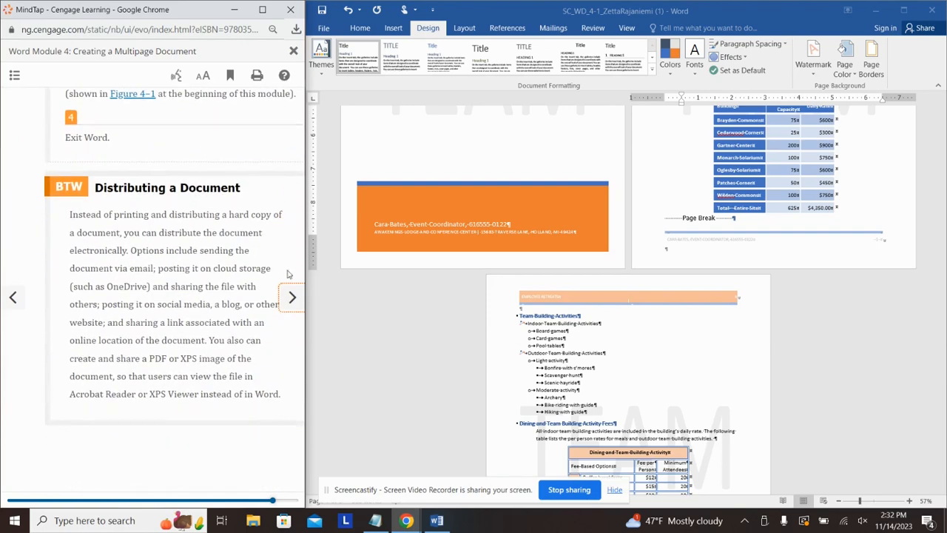